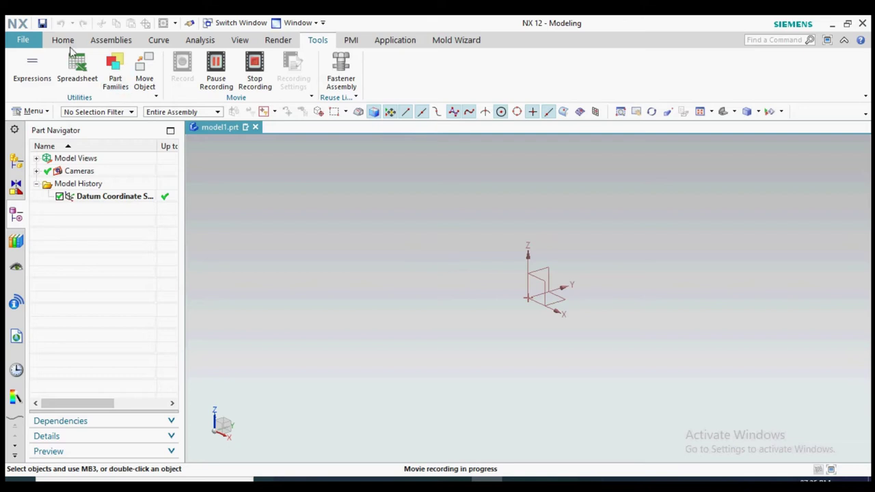
# Show the Home tab's modelling features for the empty part model1.prt
pyautogui.click(62, 39)
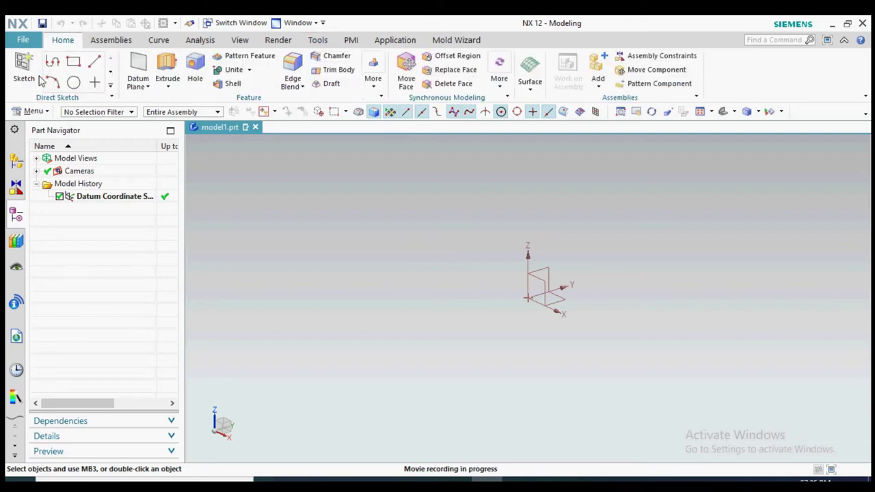
# Create Sketch (1) on the inferred XY plane using On Plane
pyautogui.click(29, 80)
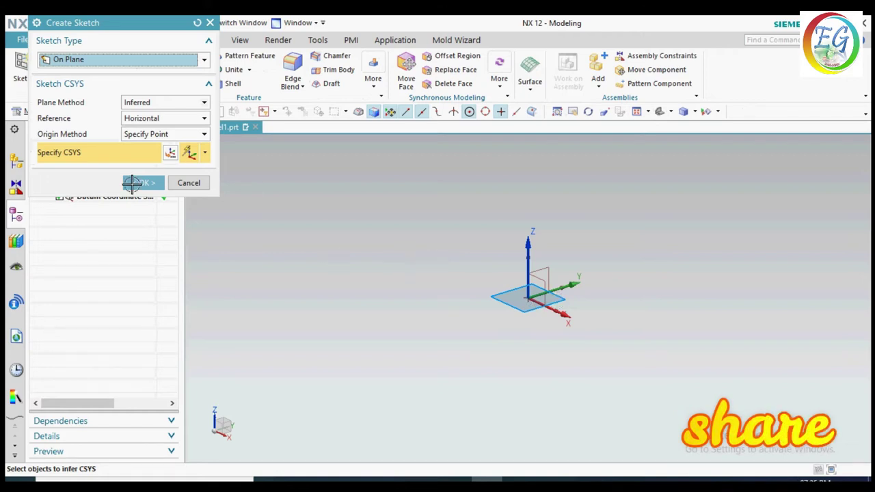
pyautogui.click(138, 183)
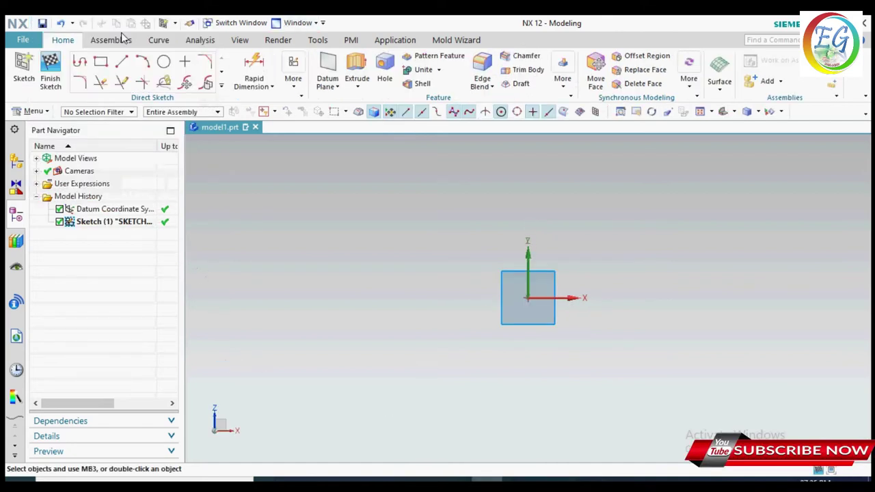
# Draw a 43.5-diameter circle centred on the sketch origin
pyautogui.click(168, 64)
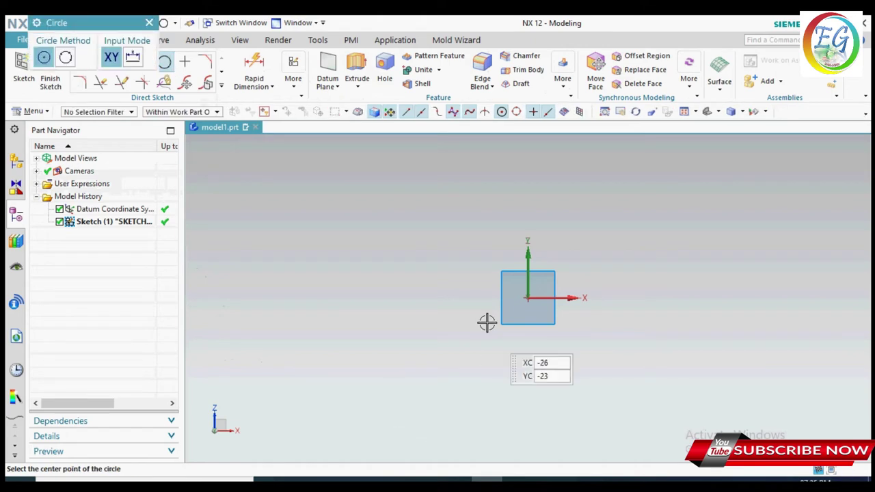
pyautogui.click(528, 297)
pyautogui.write('43.5')
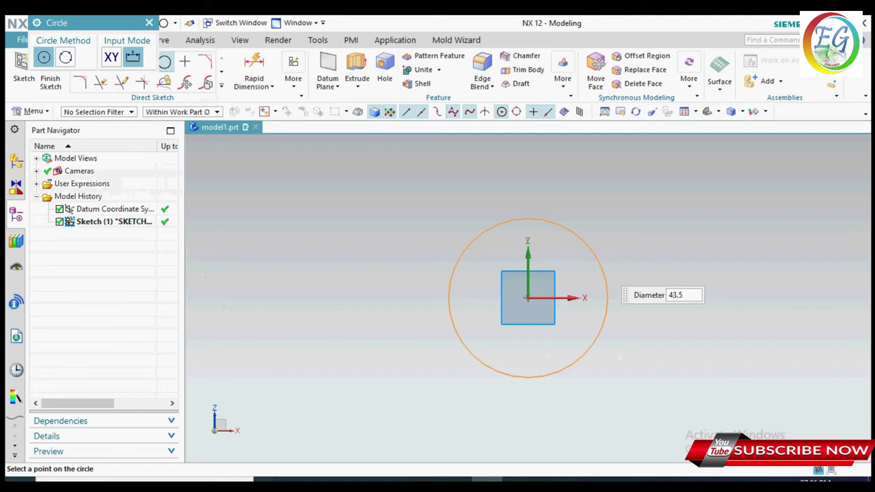
pyautogui.press('Return')
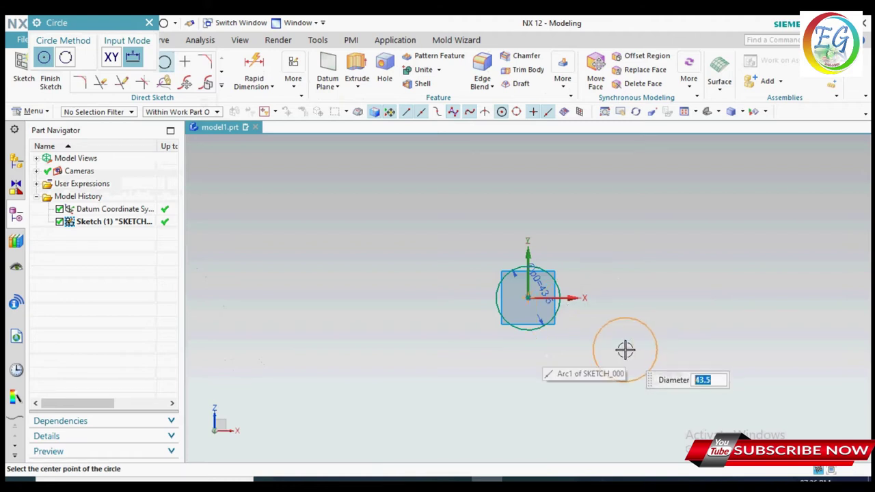
pyautogui.scroll(3, 554, 348)
pyautogui.scroll(1, 550, 345)
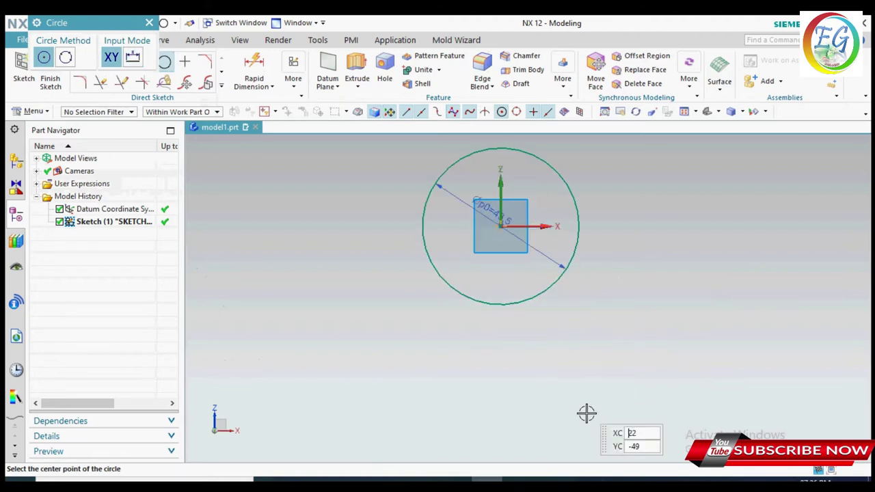
pyautogui.scroll(2, 588, 417)
pyautogui.scroll(-4, 596, 432)
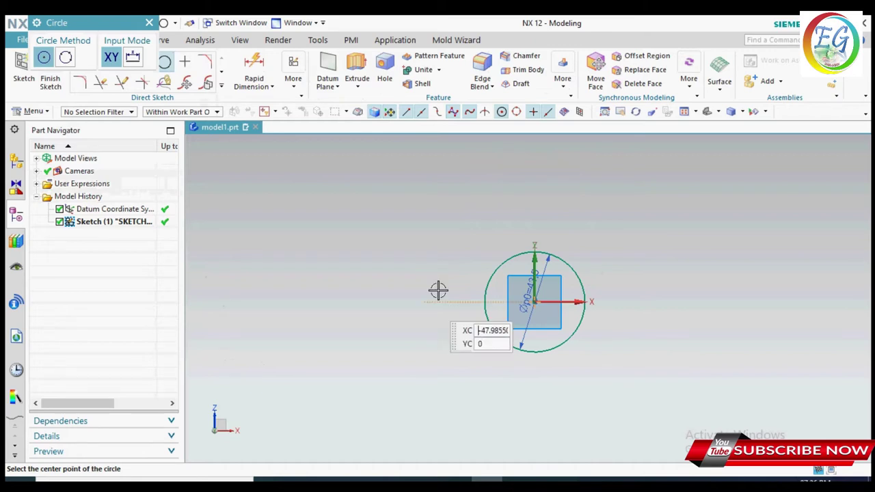
pyautogui.hotkey('ctrl', 'f')
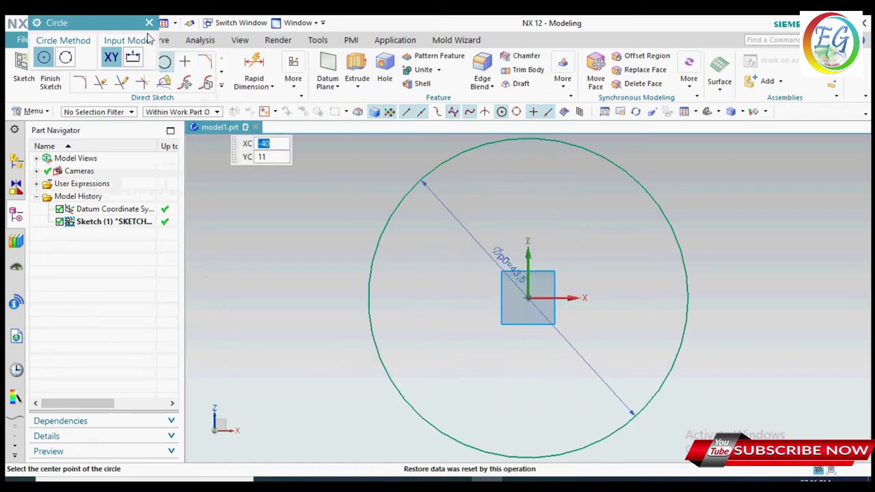
pyautogui.click(149, 22)
# Draw a 34.5 horizontal line and a 25.5 vertical line from the origin
pyautogui.click(122, 62)
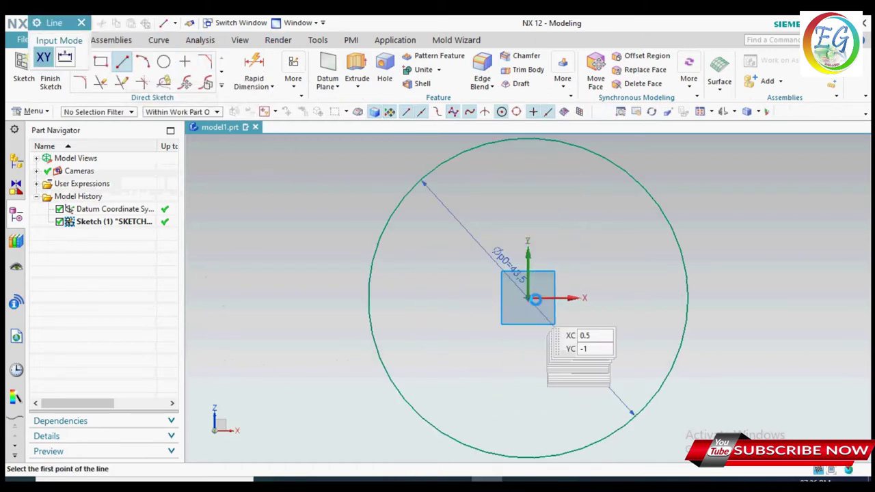
pyautogui.click(528, 298)
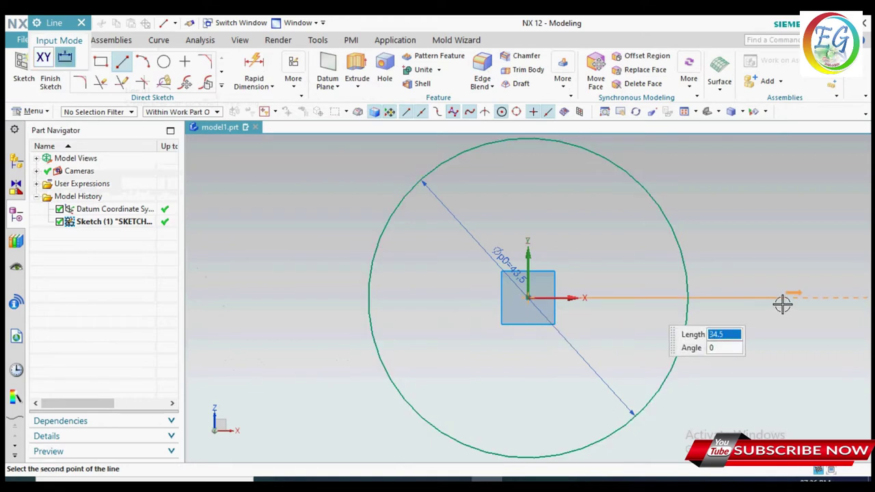
pyautogui.click(782, 303)
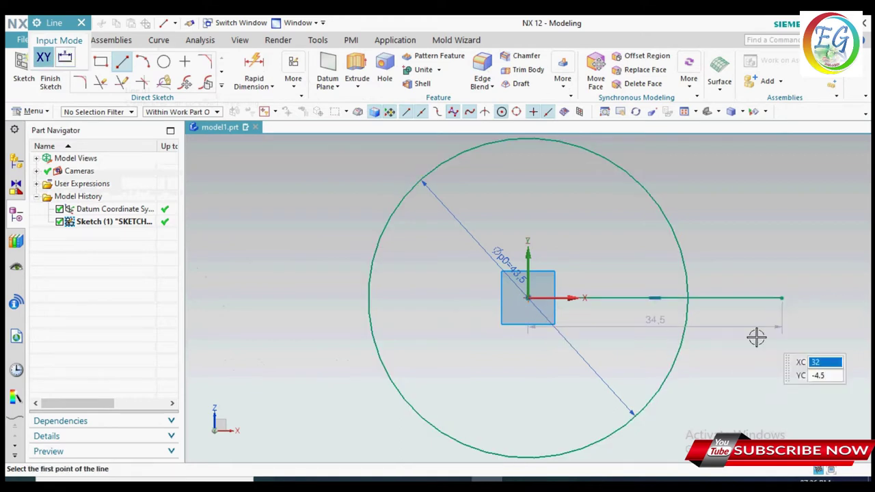
pyautogui.click(526, 298)
pyautogui.scroll(-5, 530, 147)
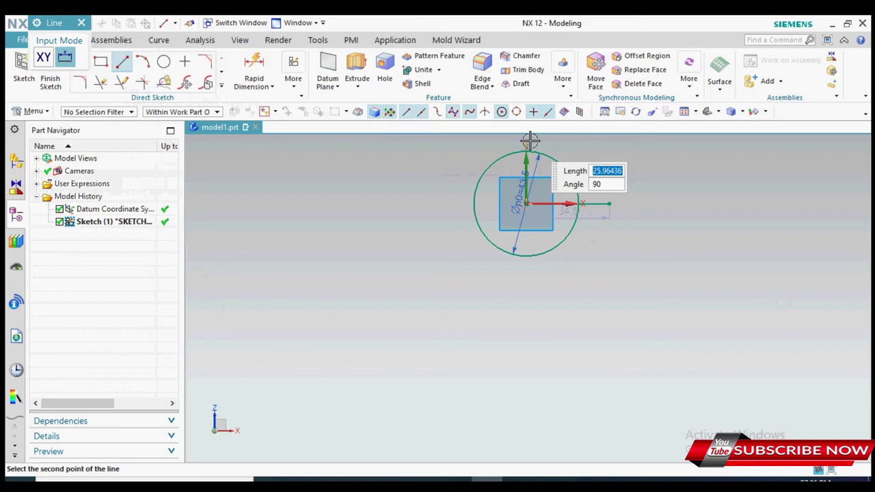
pyautogui.scroll(5, 530, 141)
pyautogui.click(524, 149)
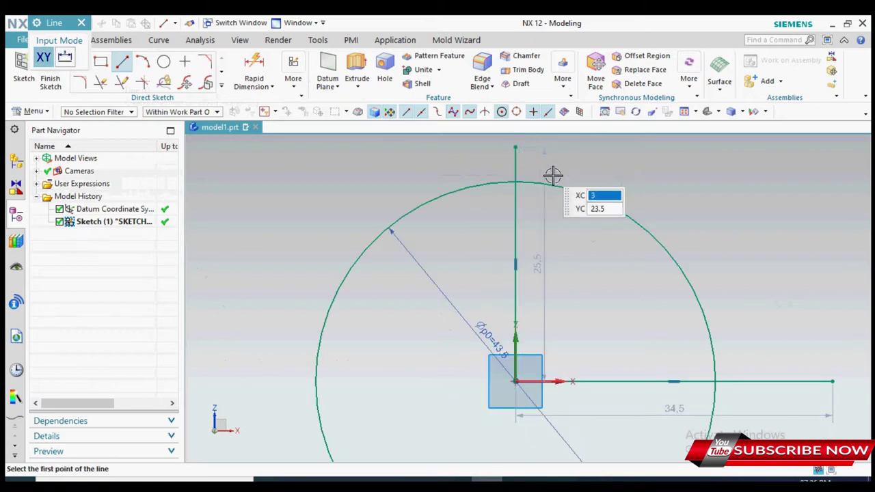
pyautogui.press('Escape')
# Quick-trim the circle and horizontal line to a closed quarter-circle profile, then finish the sketch
pyautogui.press('t')
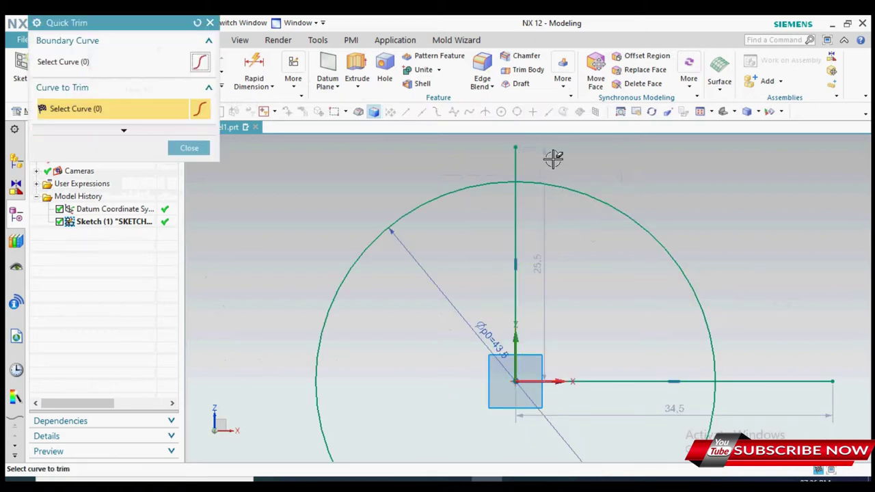
pyautogui.moveTo(515, 157); pyautogui.dragTo(452, 167)
pyautogui.moveTo(766, 350); pyautogui.dragTo(697, 410)
pyautogui.press('Escape')
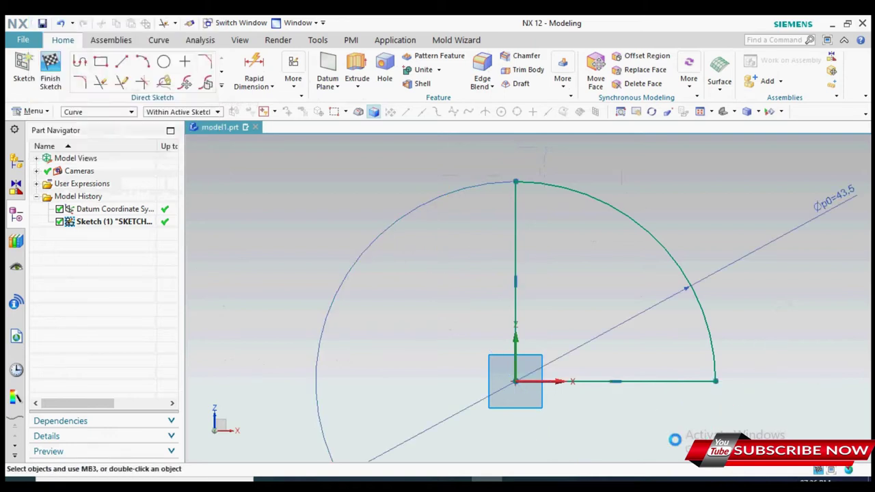
pyautogui.scroll(-2, 457, 353)
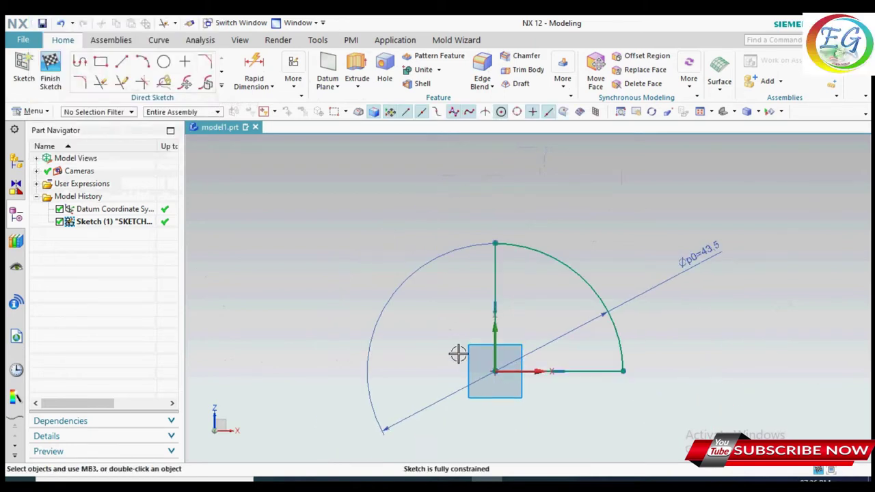
pyautogui.rightClick(711, 346)
pyautogui.click(752, 76)
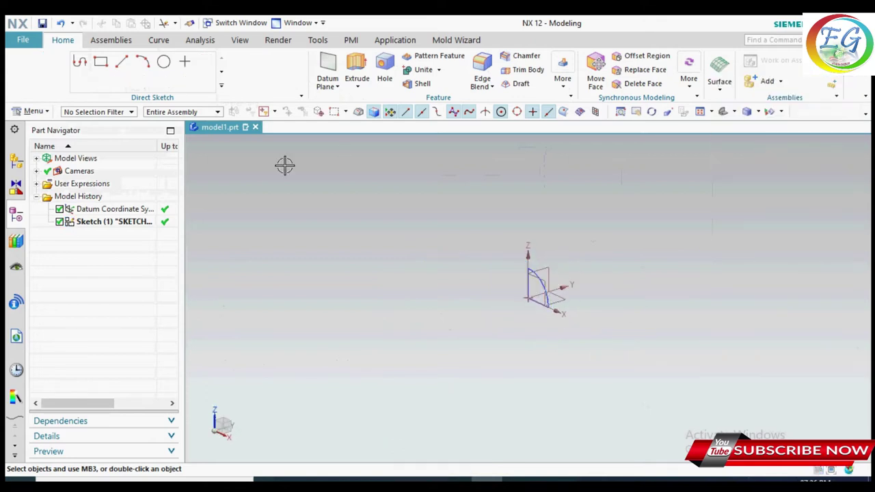
# Revolve the quarter-circle curves 0–360° about the vertical line through the origin
pyautogui.click(168, 87)
pyautogui.click(175, 116)
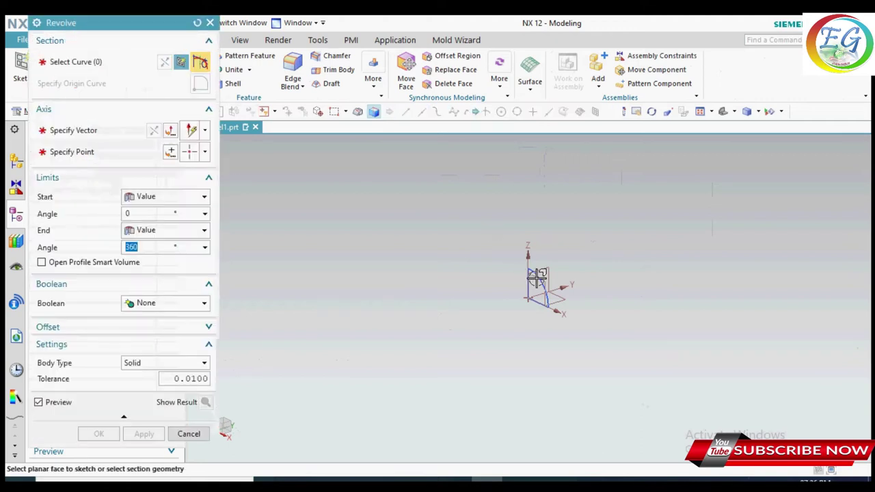
pyautogui.scroll(5, 533, 283)
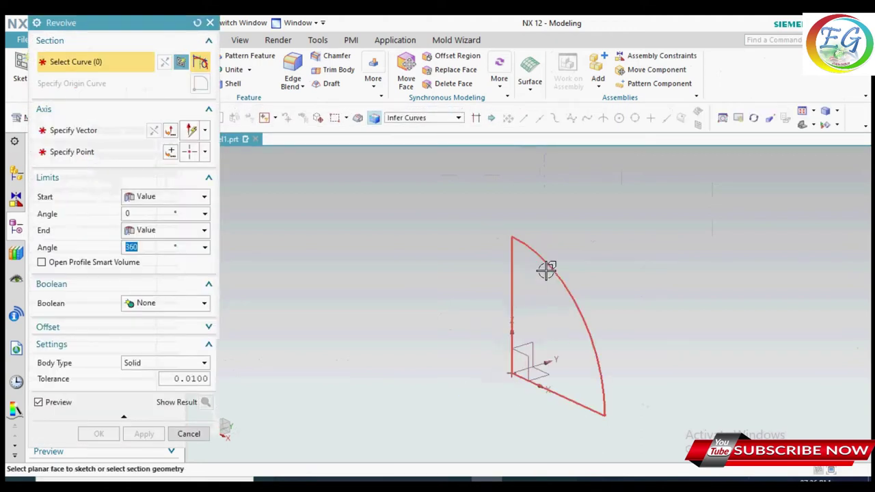
pyautogui.click(550, 268)
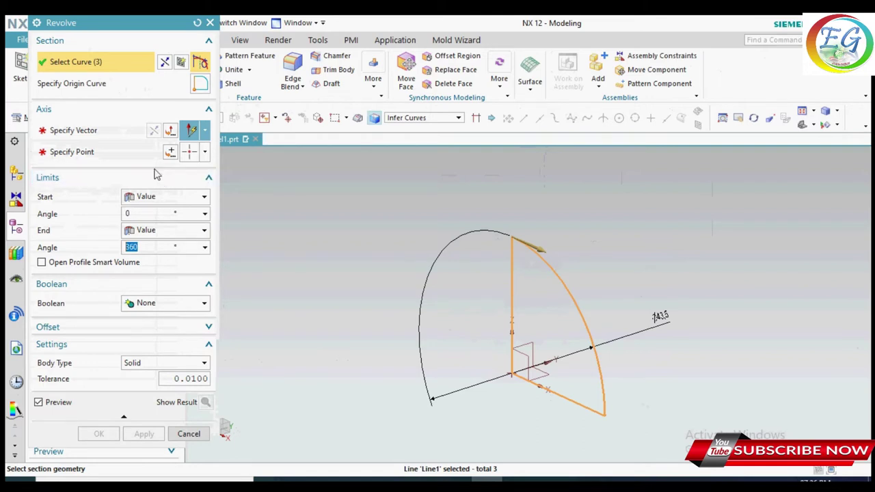
pyautogui.click(125, 134)
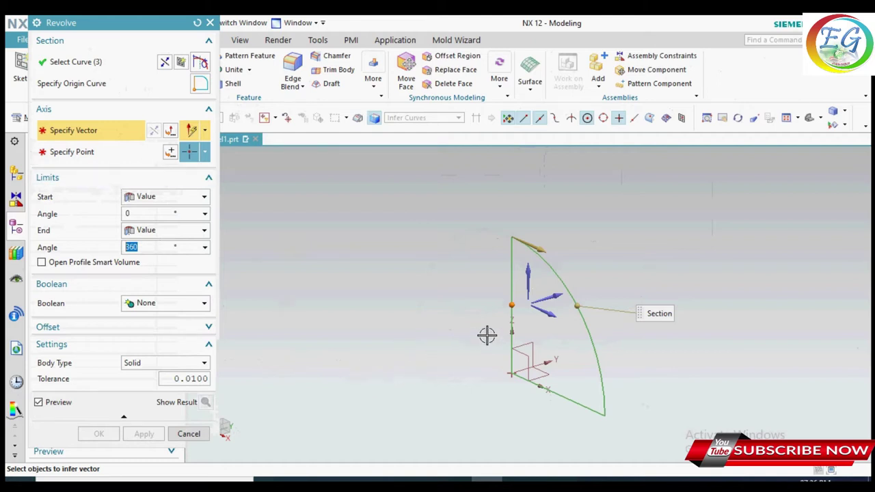
pyautogui.click(524, 291)
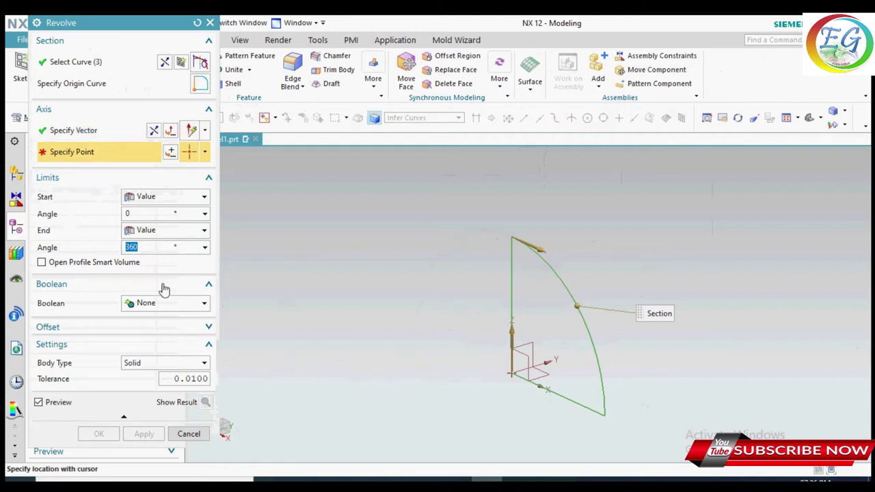
pyautogui.click(170, 152)
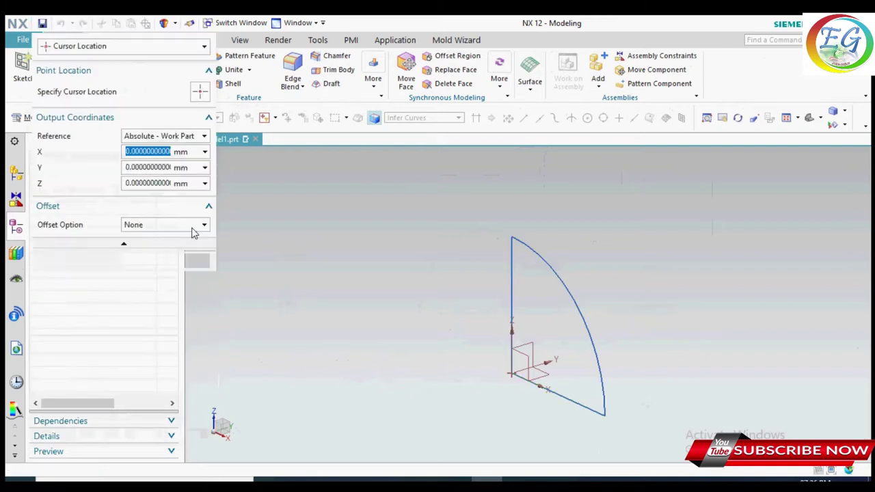
pyautogui.click(141, 261)
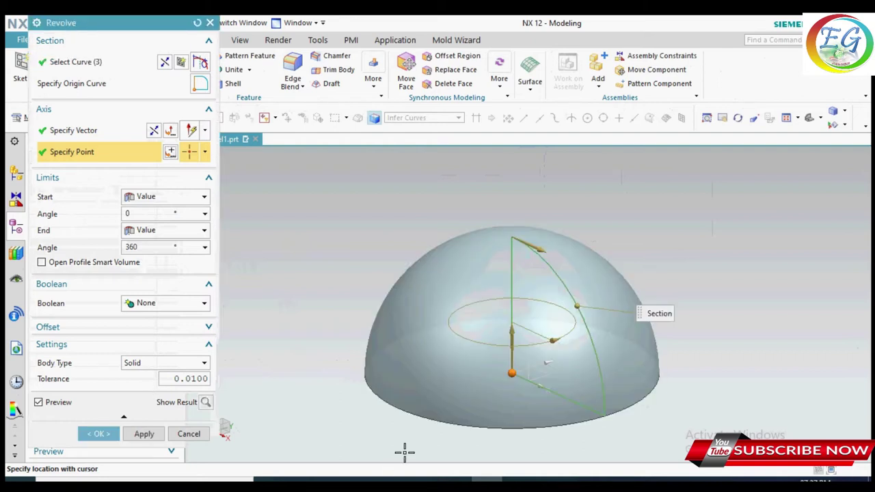
pyautogui.click(112, 434)
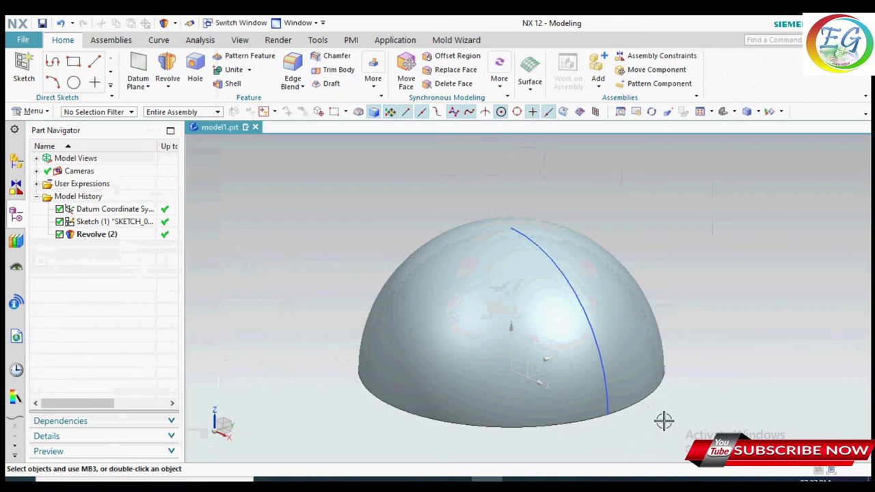
# Orbit the hemisphere, snap to the Front view with F8, and zoom in on its top
pyautogui.moveTo(767, 209); pyautogui.dragTo(677, 211, button='right')
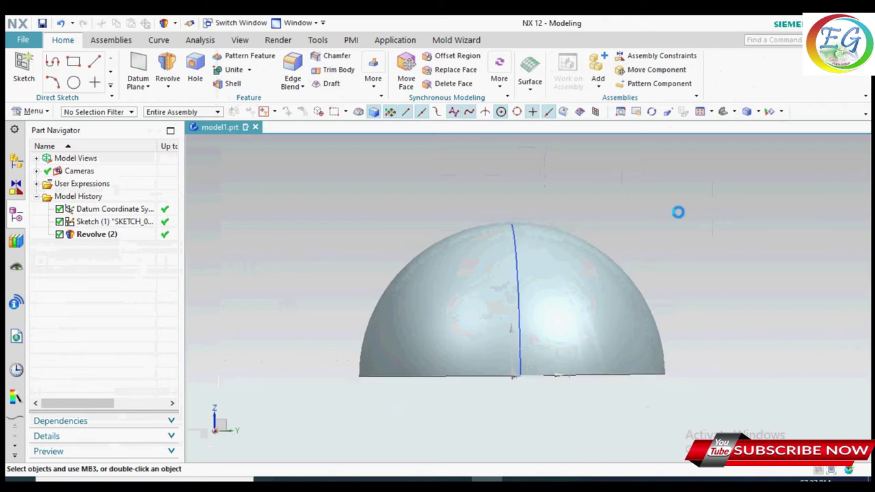
pyautogui.moveTo(711, 140)
pyautogui.mouseDown(button='middle')
pyautogui.moveTo(704, 253)
pyautogui.moveTo(720, 240)
pyautogui.moveTo(749, 236)
pyautogui.moveTo(754, 199)
pyautogui.moveTo(735, 207)
pyautogui.moveTo(717, 246)
pyautogui.moveTo(706, 185)
pyautogui.moveTo(738, 212)
pyautogui.moveTo(759, 210)
pyautogui.moveTo(718, 214)
pyautogui.moveTo(740, 199)
pyautogui.mouseUp(button='middle')
pyautogui.rightClick(647, 207)
pyautogui.press('F8')
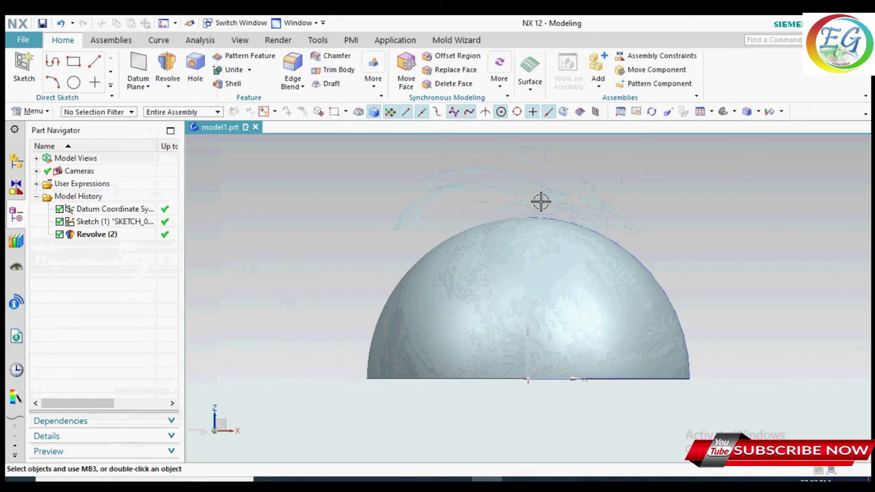
pyautogui.scroll(4, 524, 197)
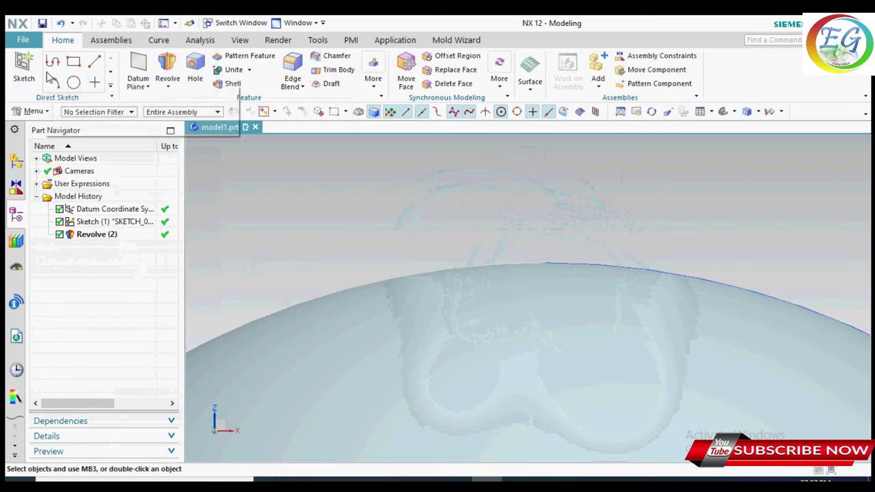
# Start and cancel the Arc and Profile commands without drawing anything
pyautogui.click(111, 86)
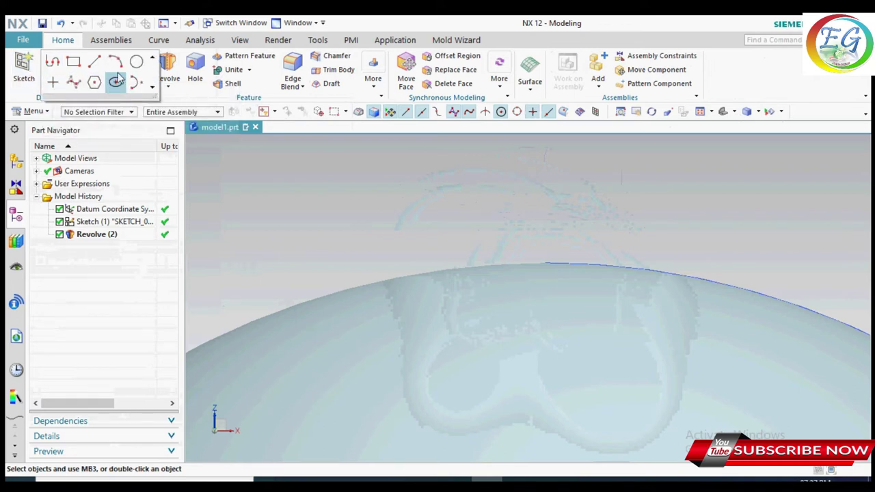
pyautogui.click(117, 80)
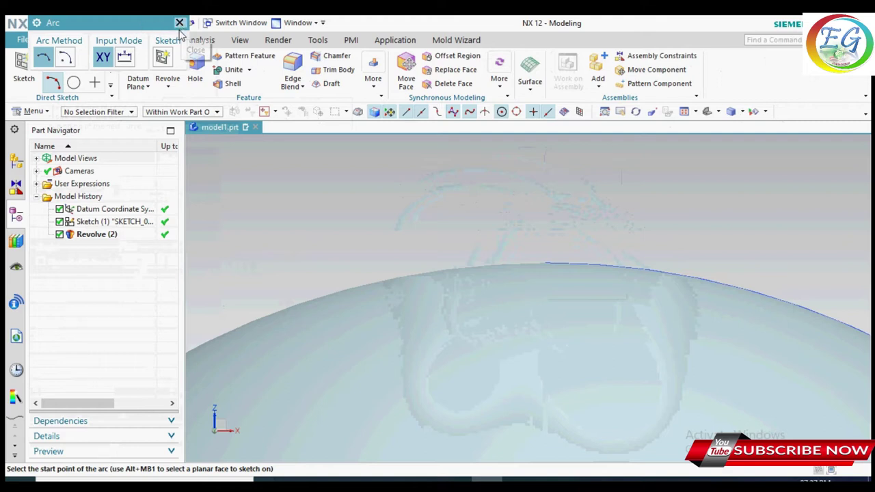
pyautogui.click(179, 26)
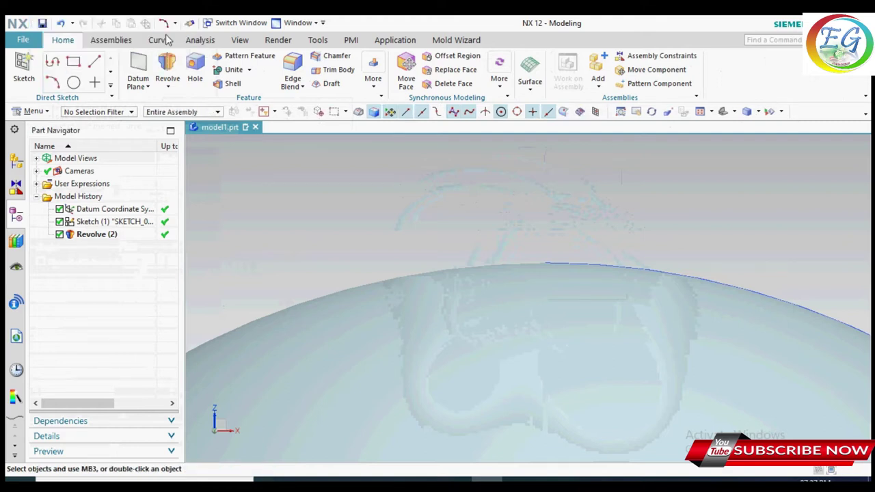
pyautogui.click(45, 59)
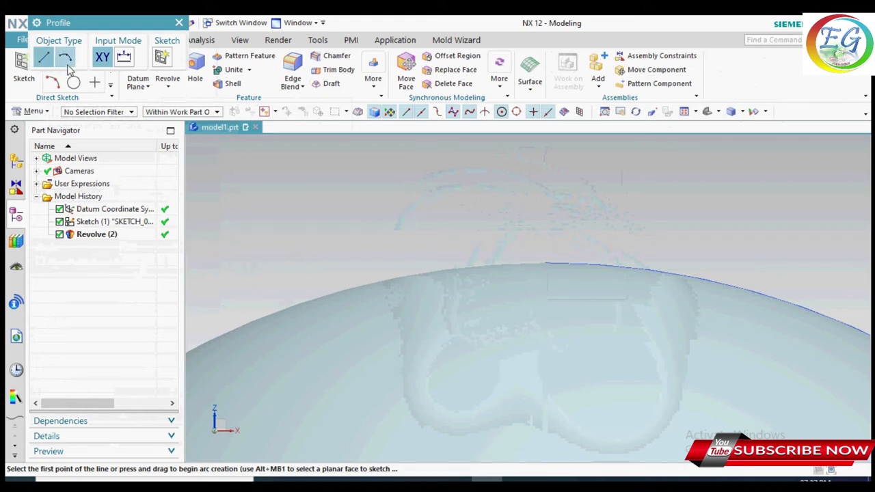
pyautogui.click(179, 23)
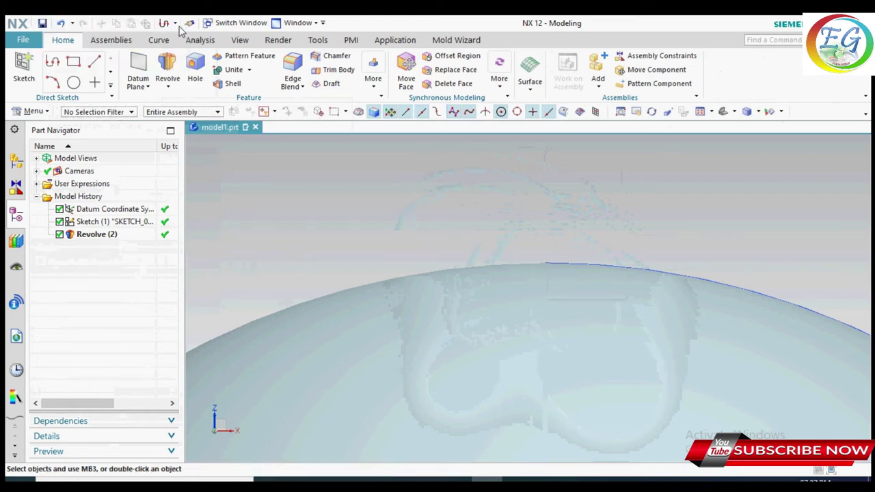
# Begin a circle, abort it, close the Circle command and zoom back out
pyautogui.click(74, 83)
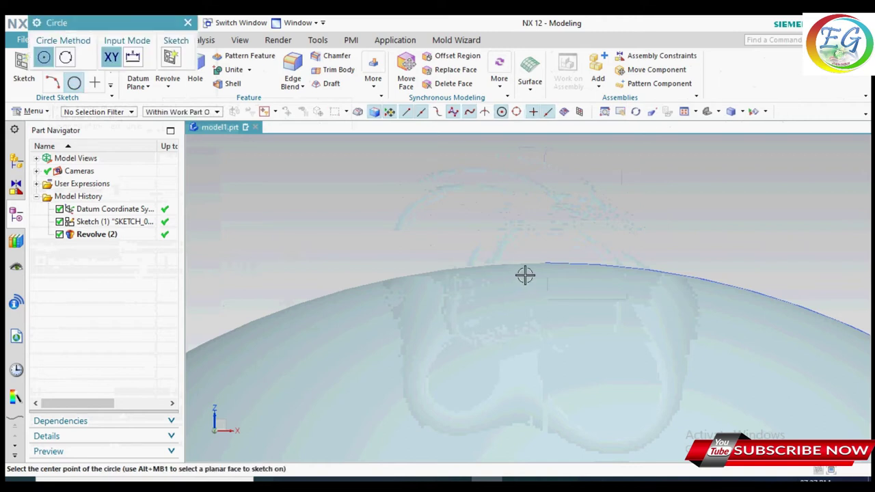
pyautogui.click(536, 212)
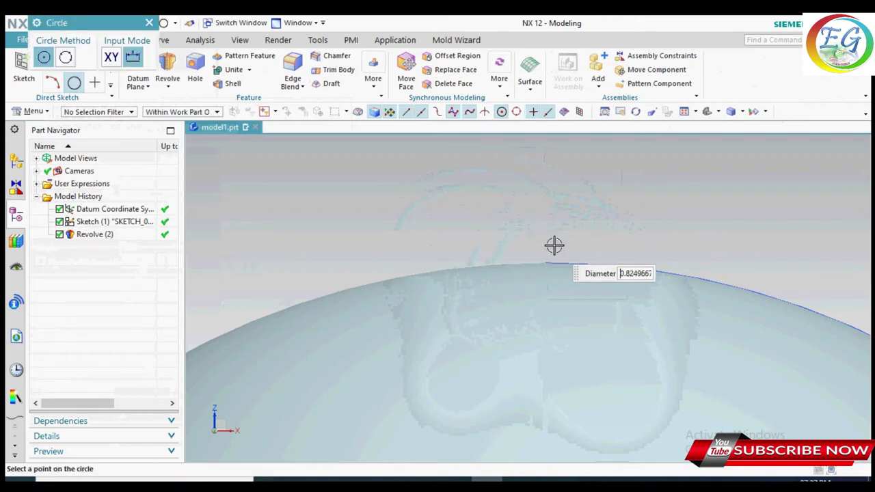
pyautogui.press('Escape')
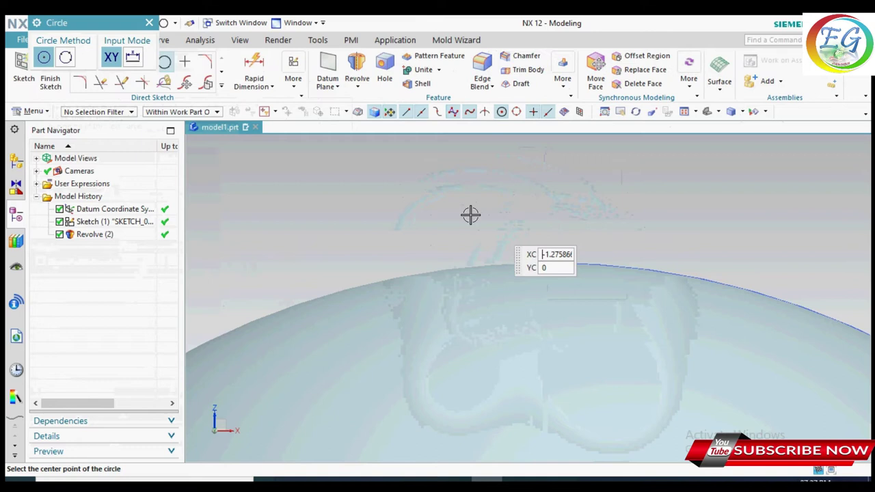
pyautogui.click(149, 23)
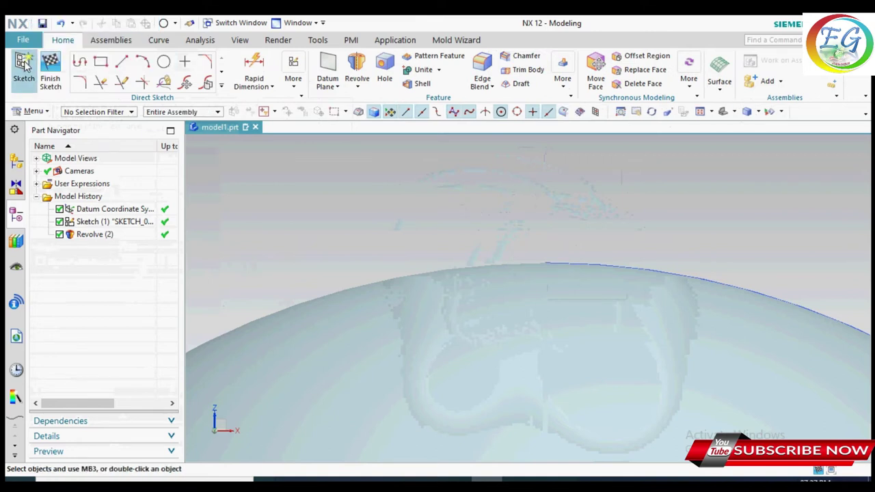
pyautogui.scroll(-2, 570, 225)
pyautogui.scroll(-2, 570, 225)
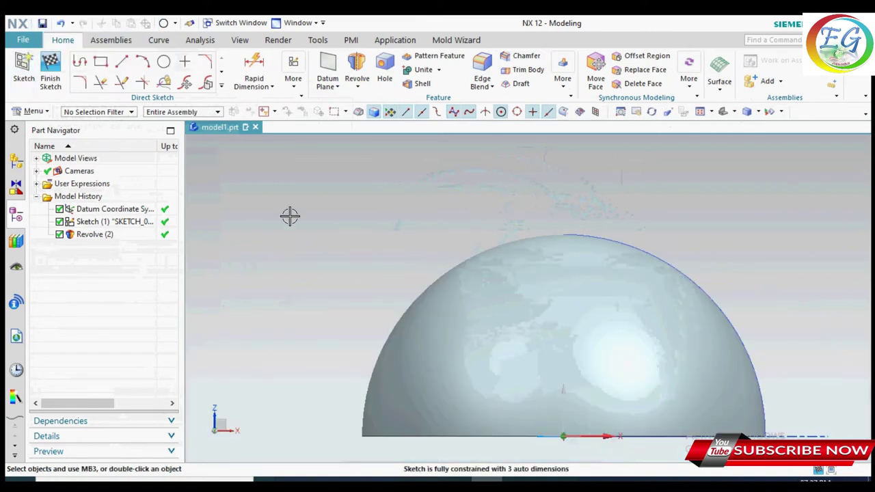
# Create Sketch (4) on the XZ datum plane
pyautogui.click(24, 68)
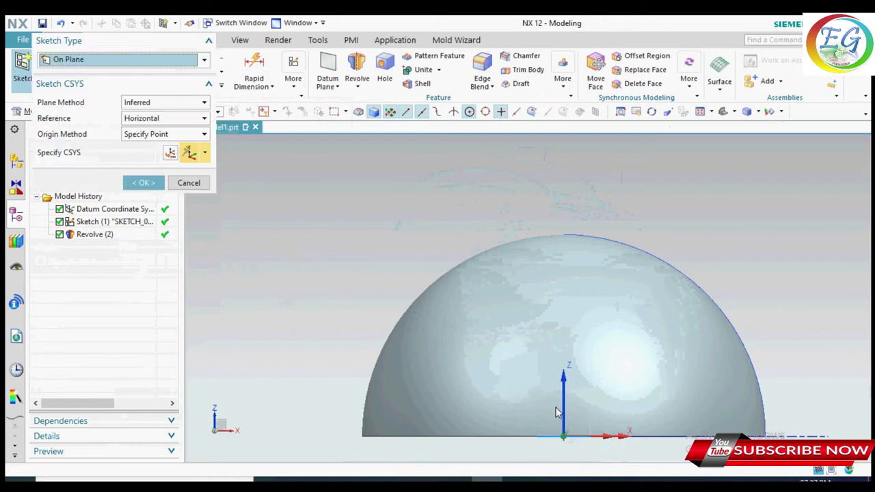
pyautogui.click(579, 411)
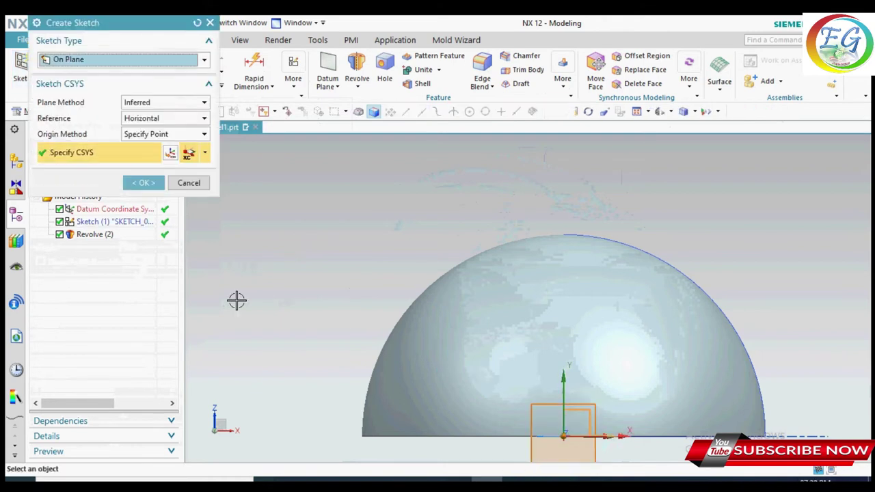
pyautogui.click(143, 182)
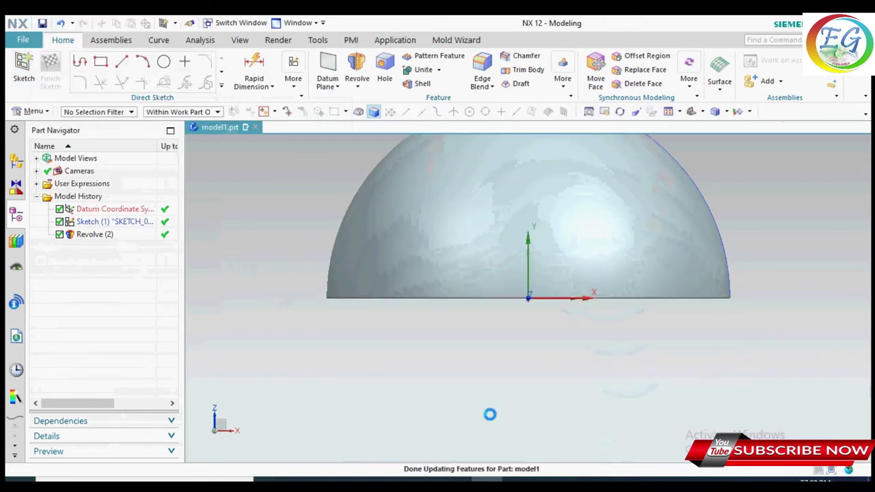
pyautogui.scroll(3, 572, 285)
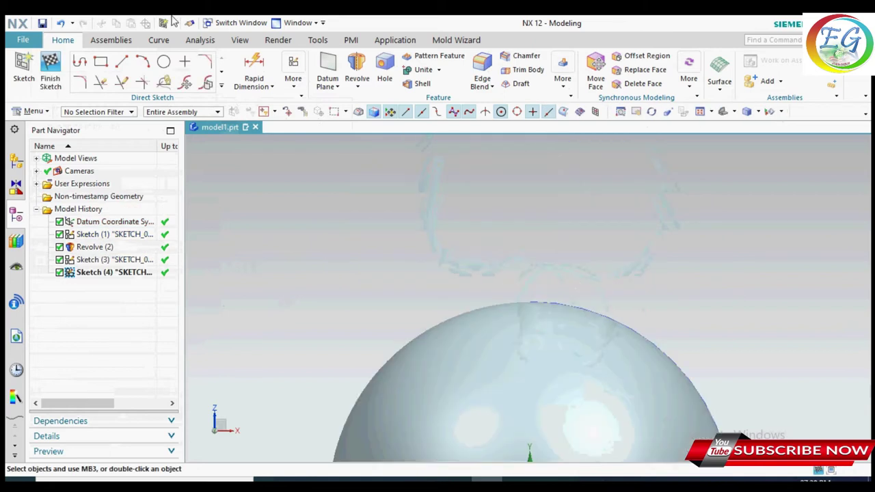
# Draw a 3.5-diameter circle above the dome's top and move its dimension beside it
pyautogui.click(164, 61)
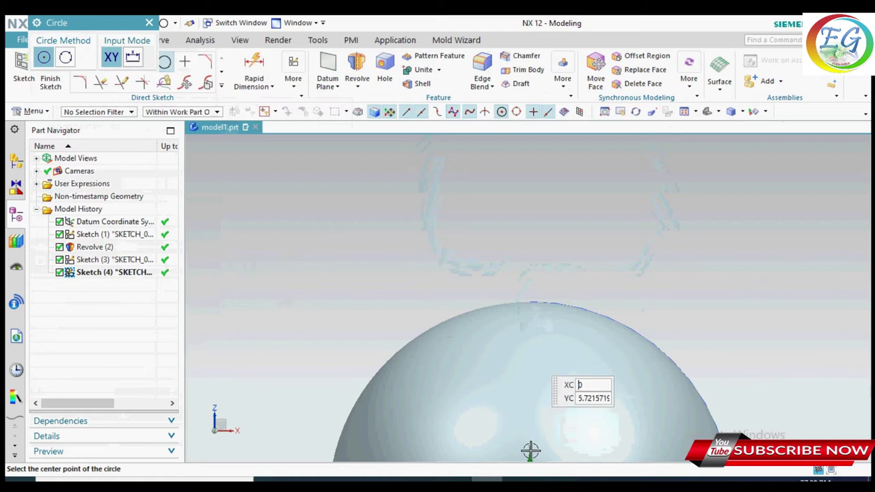
pyautogui.click(529, 262)
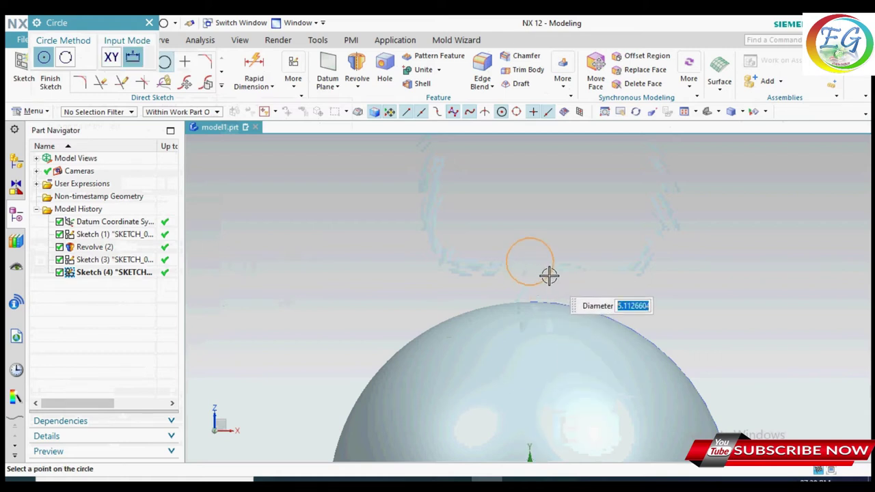
pyautogui.press('Return')
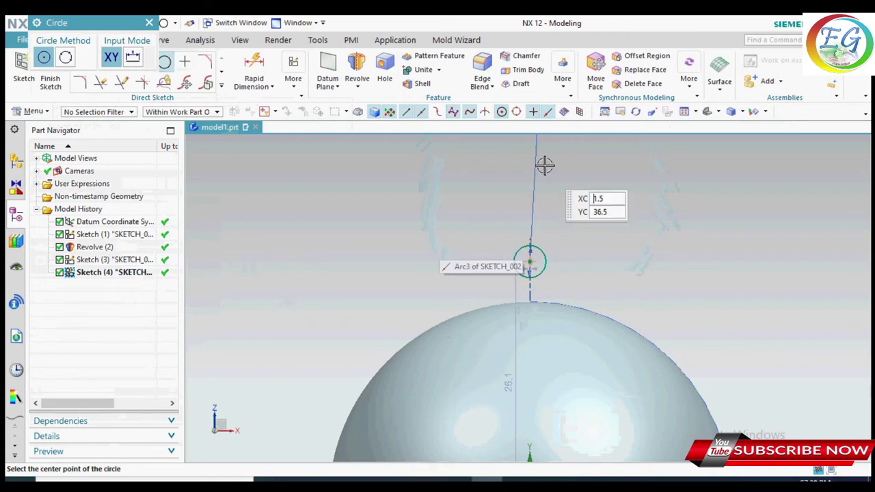
pyautogui.scroll(-2, 540, 160)
pyautogui.scroll(5, 532, 229)
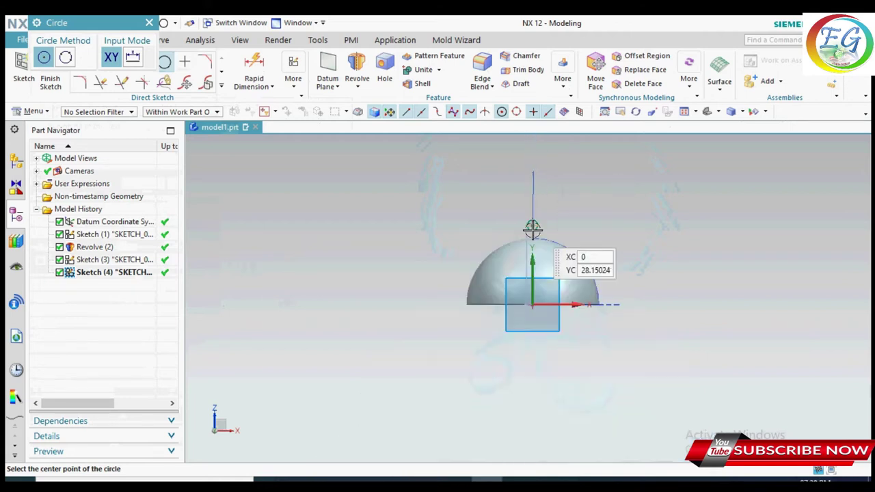
pyautogui.scroll(-3, 539, 198)
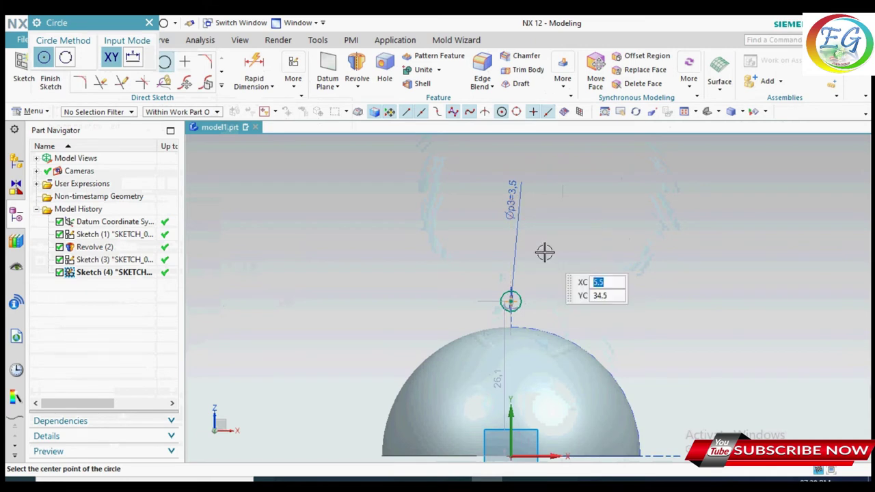
pyautogui.press('Escape')
pyautogui.moveTo(511, 197); pyautogui.dragTo(536, 287)
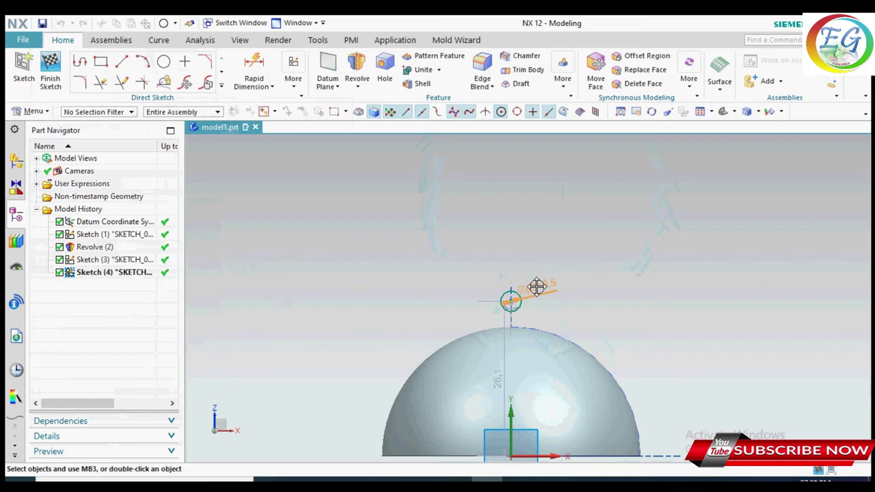
pyautogui.scroll(5, 509, 301)
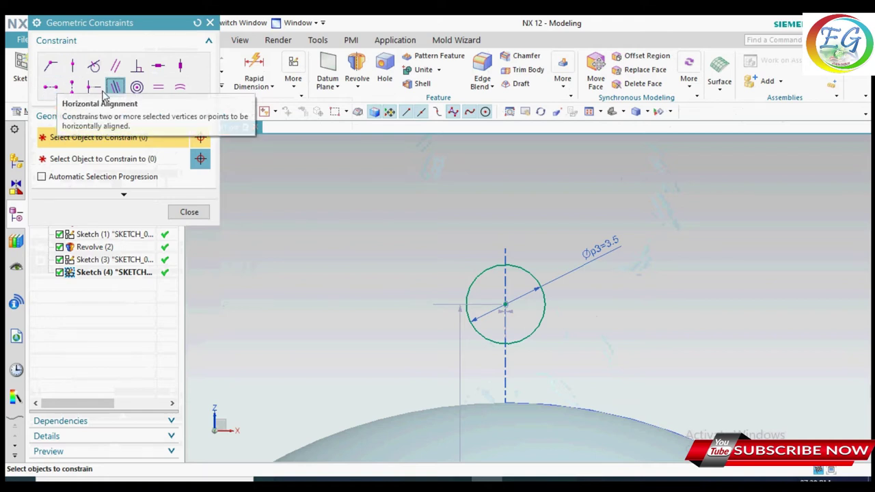
# Constrain the circle's centre coincident with Line2's top endpoint
pyautogui.click(51, 66)
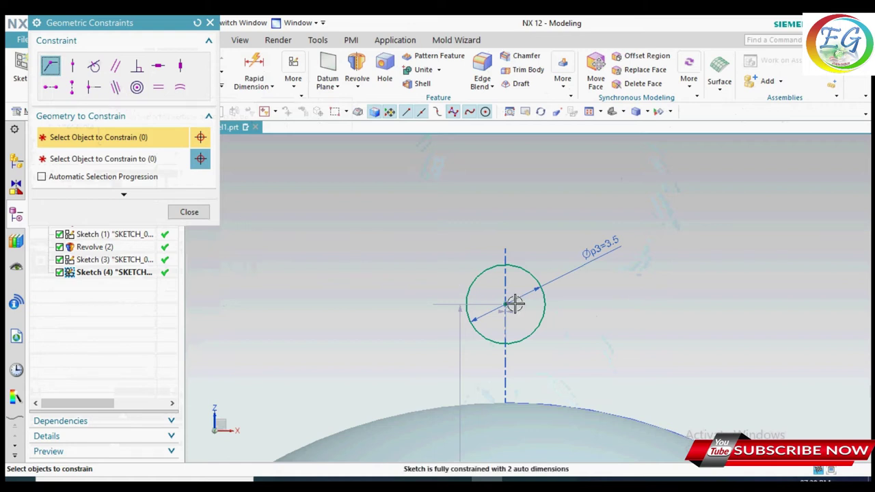
pyautogui.click(505, 304)
pyautogui.click(106, 159)
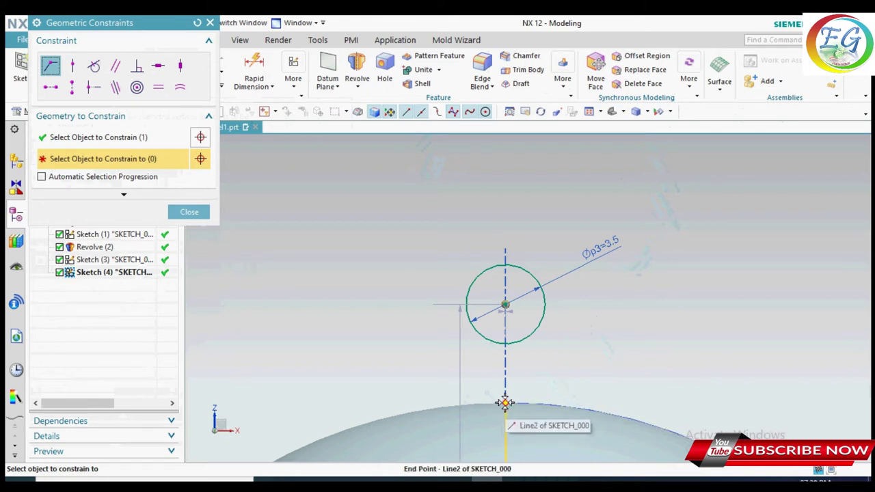
pyautogui.click(504, 404)
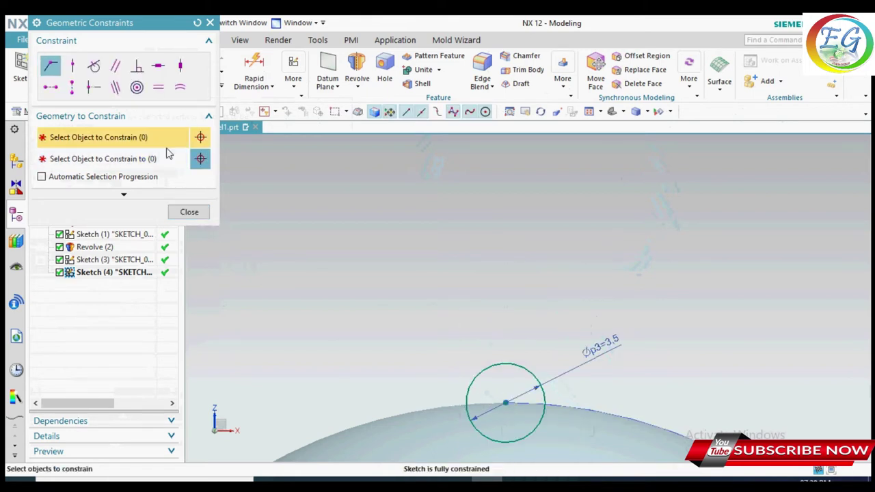
pyautogui.click(211, 23)
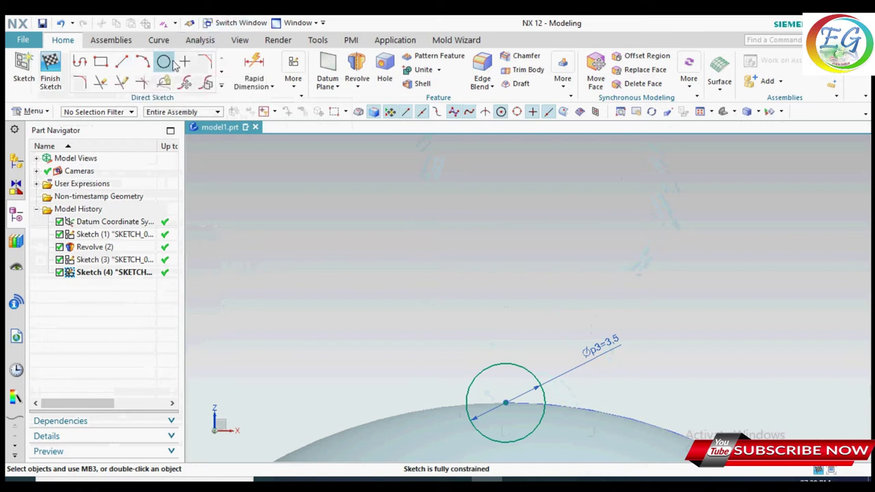
# Replace the coincident constraint with a 0.9 vertical dimension from the hemisphere top to the circle centre
pyautogui.hotkey('ctrl', 'z')
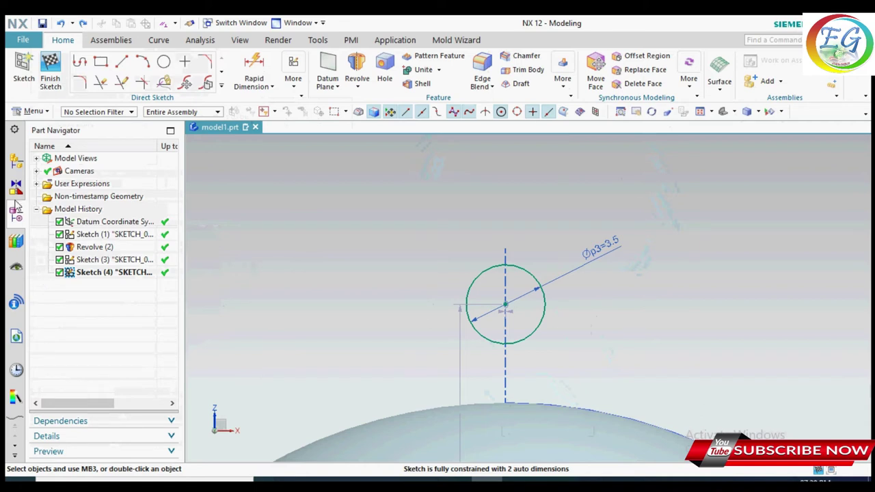
pyautogui.click(253, 63)
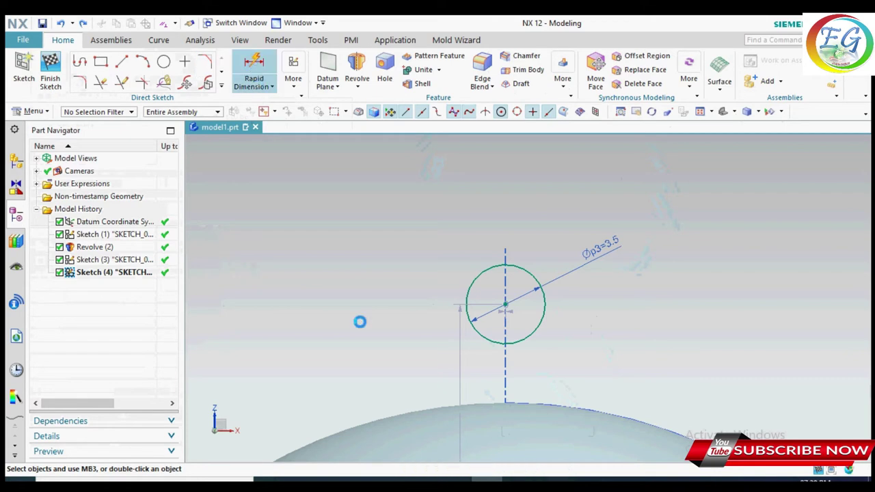
pyautogui.click(504, 401)
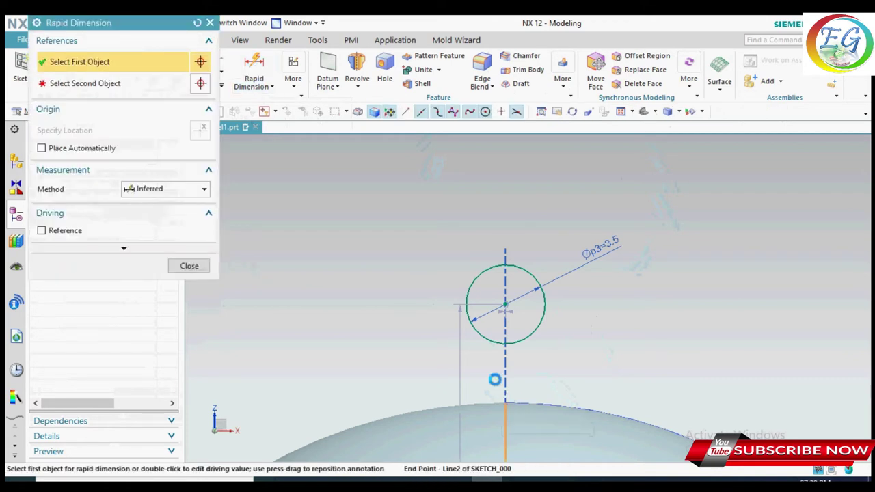
pyautogui.click(503, 304)
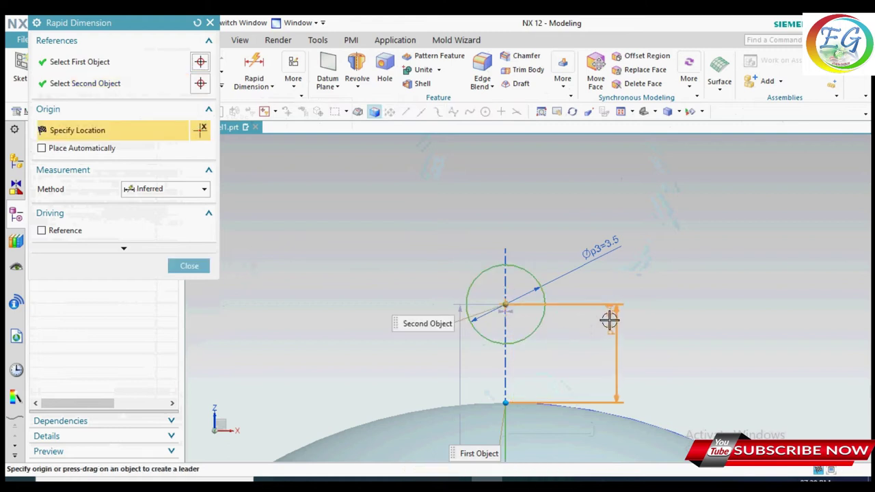
pyautogui.click(607, 334)
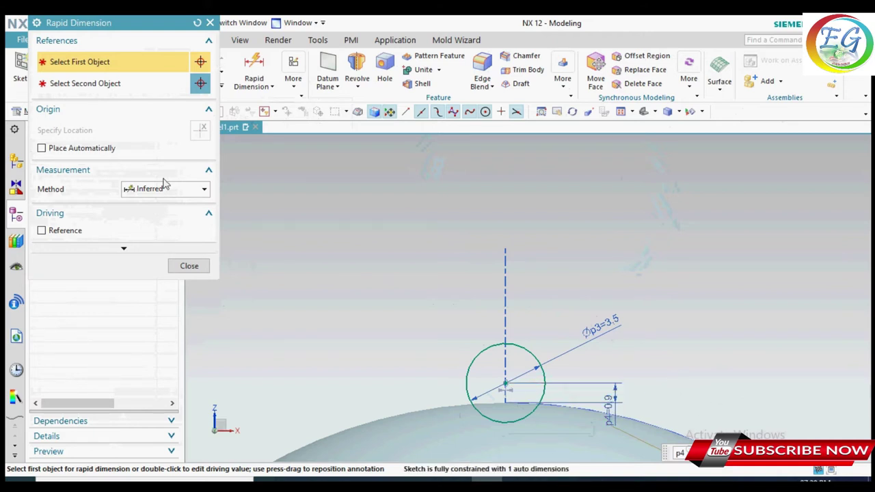
pyautogui.click(187, 267)
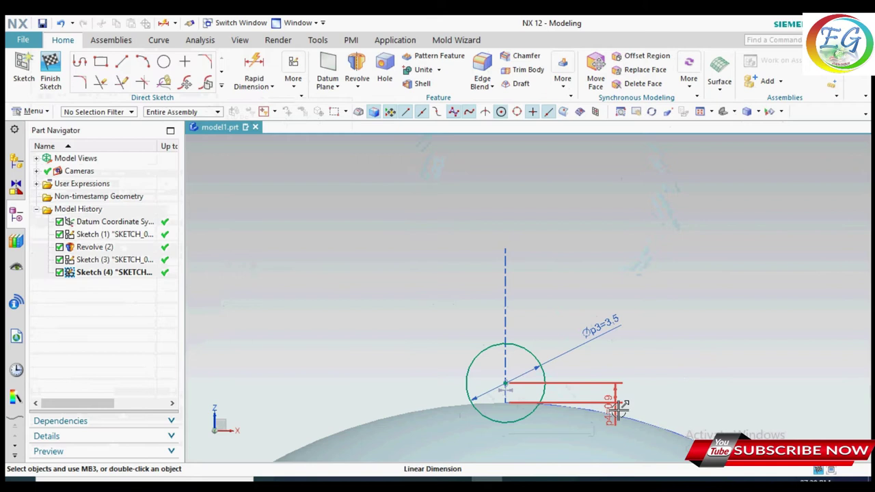
pyautogui.moveTo(643, 380)
pyautogui.mouseDown()
pyautogui.moveTo(643, 354)
pyautogui.moveTo(726, 353)
pyautogui.mouseUp()
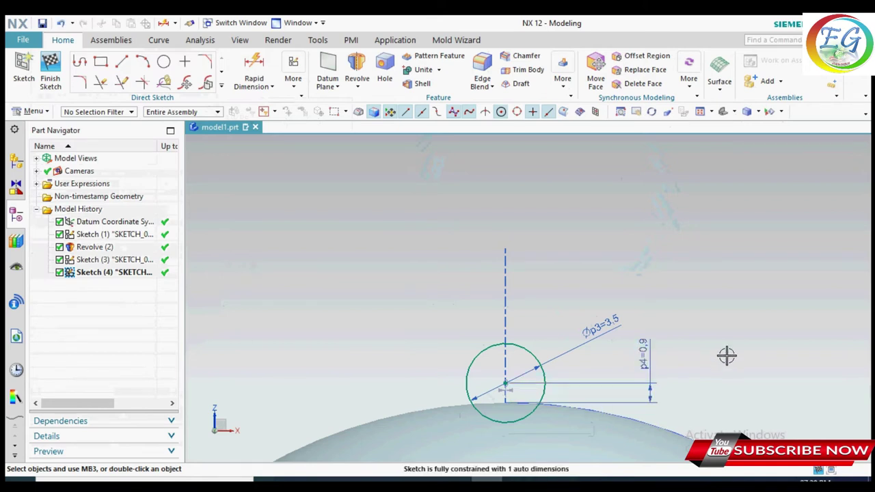
pyautogui.scroll(2, 492, 422)
pyautogui.scroll(2, 495, 422)
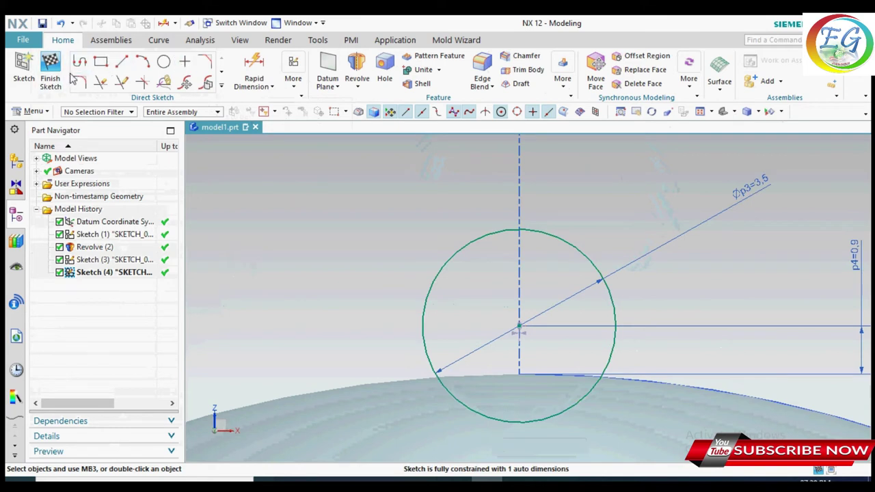
pyautogui.click(120, 61)
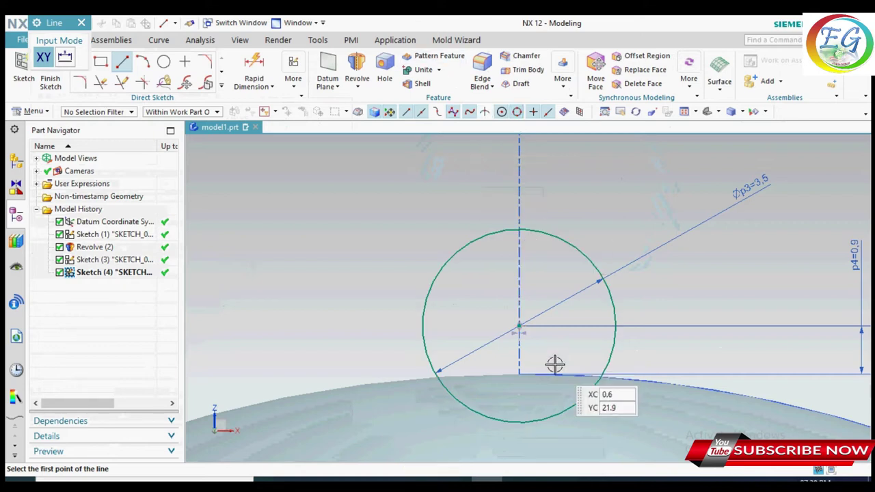
# Draw a short vertical line from the 3.5 circle's bottom quadrant to the hemisphere's top point
pyautogui.click(517, 420)
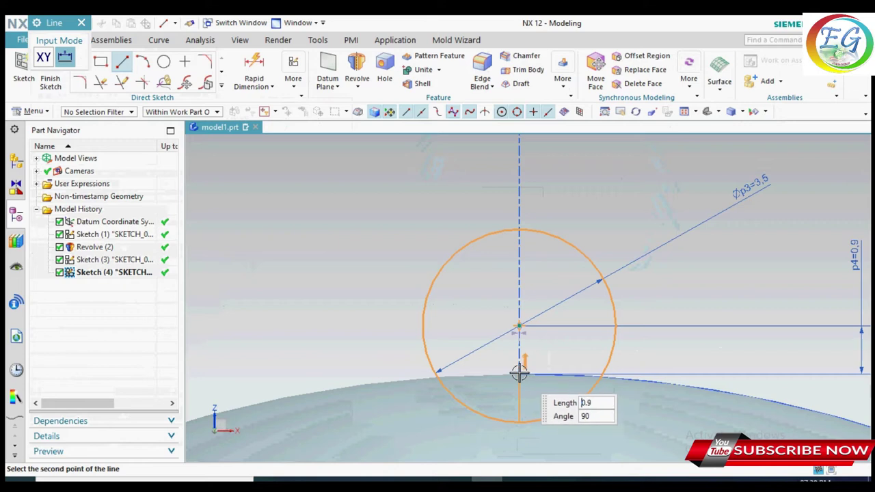
pyautogui.click(518, 374)
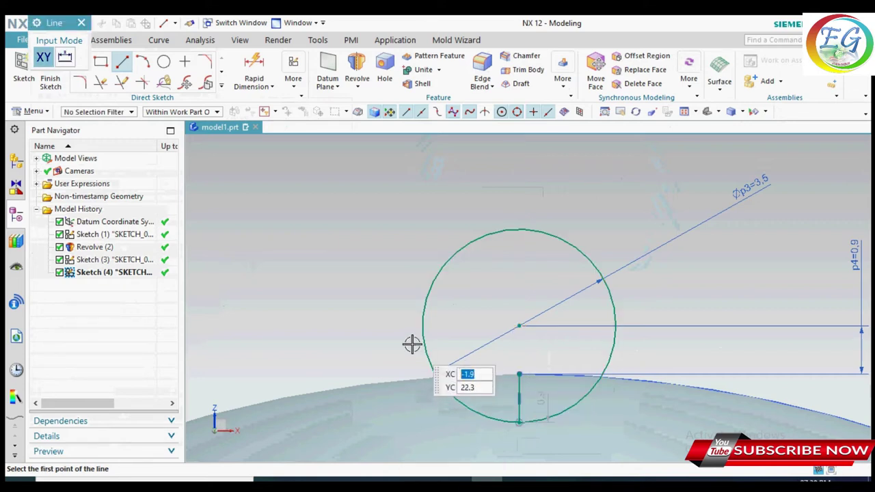
pyautogui.press('Escape')
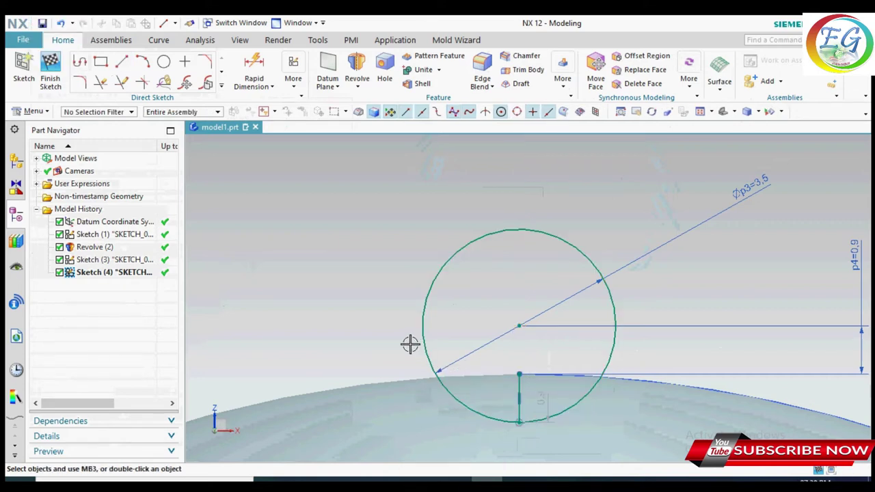
pyautogui.press('t')
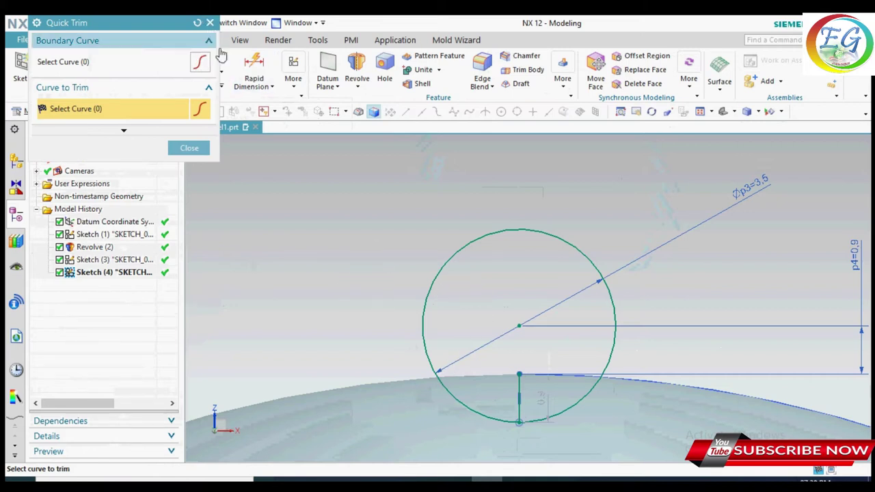
pyautogui.click(437, 277)
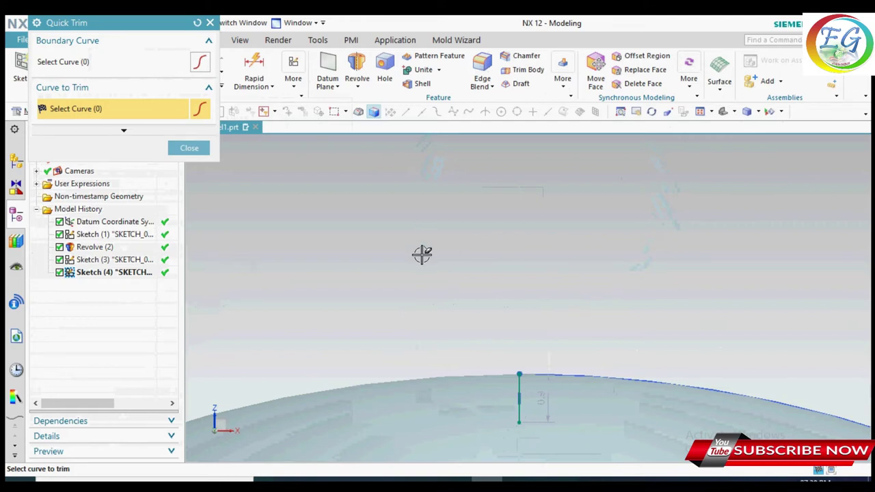
pyautogui.hotkey('ctrl', 'z')
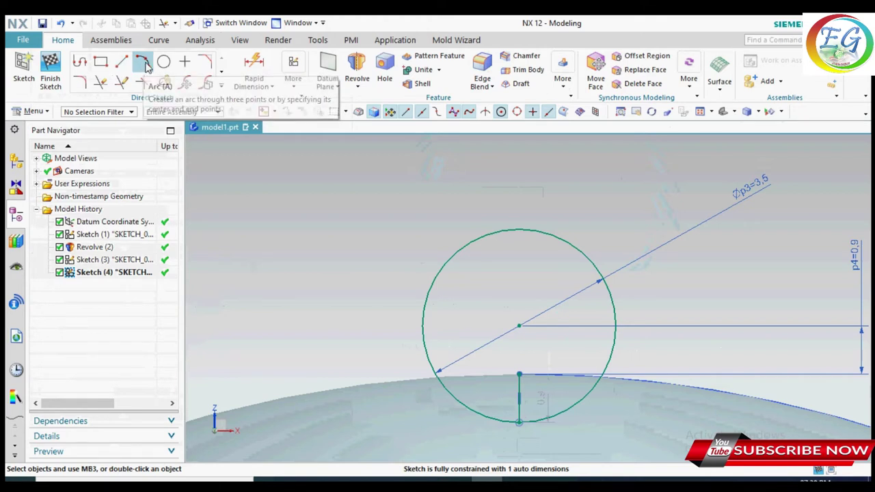
# Draw an arc starting at the short vertical line's top end point and ending at a picked point
pyautogui.click(143, 65)
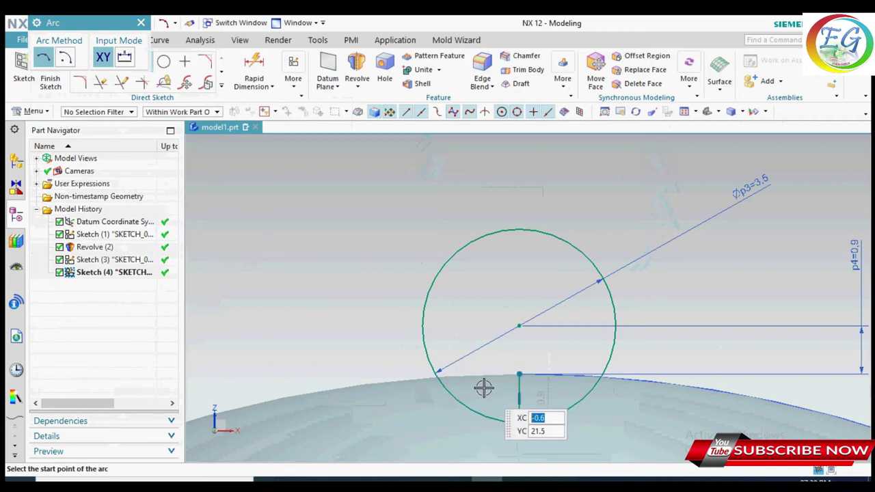
pyautogui.click(519, 375)
pyautogui.scroll(5, 599, 376)
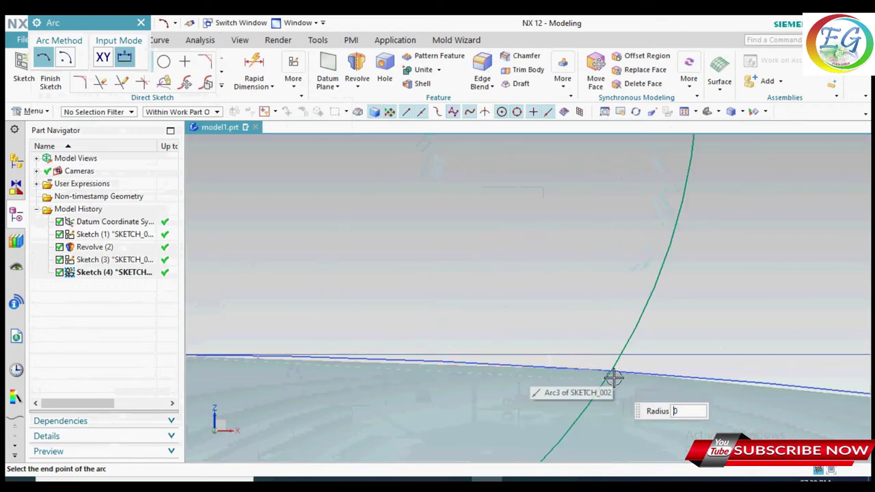
pyautogui.click(506, 327)
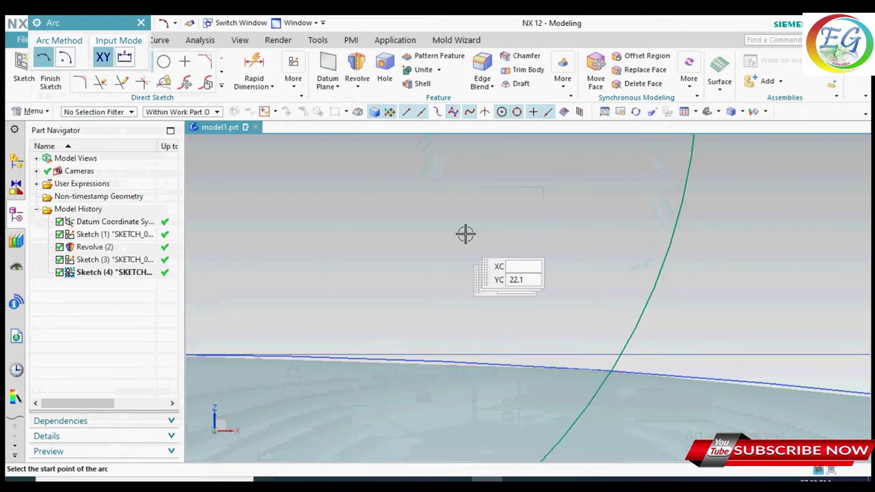
pyautogui.scroll(-5, 478, 236)
pyautogui.press('Escape')
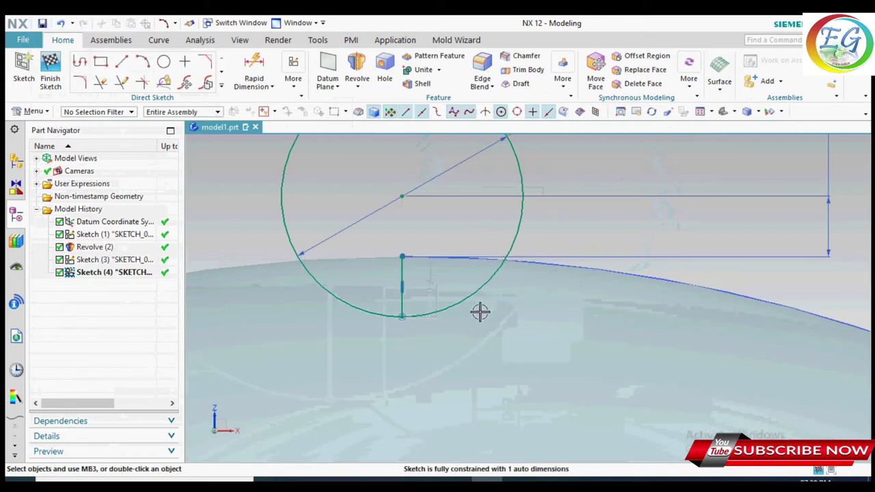
# Try Project Curve on the circle and line from the Curve tab, then cancel it
pyautogui.click(163, 44)
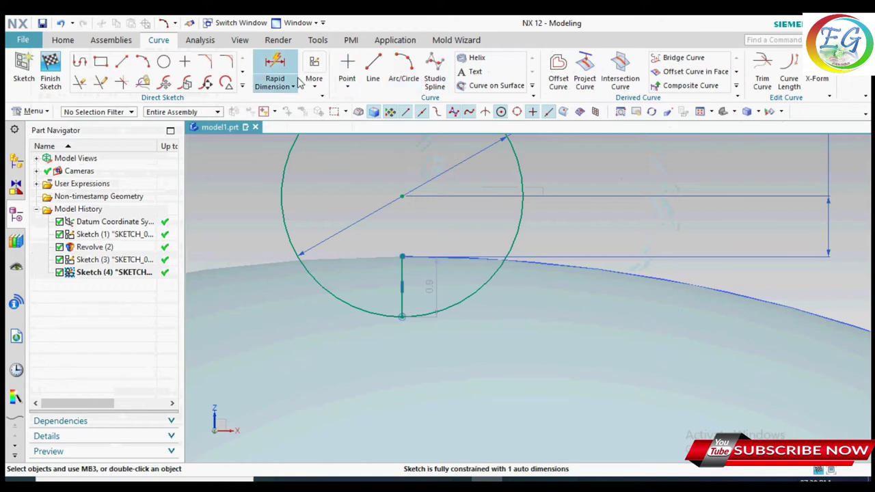
pyautogui.click(585, 69)
pyautogui.click(516, 164)
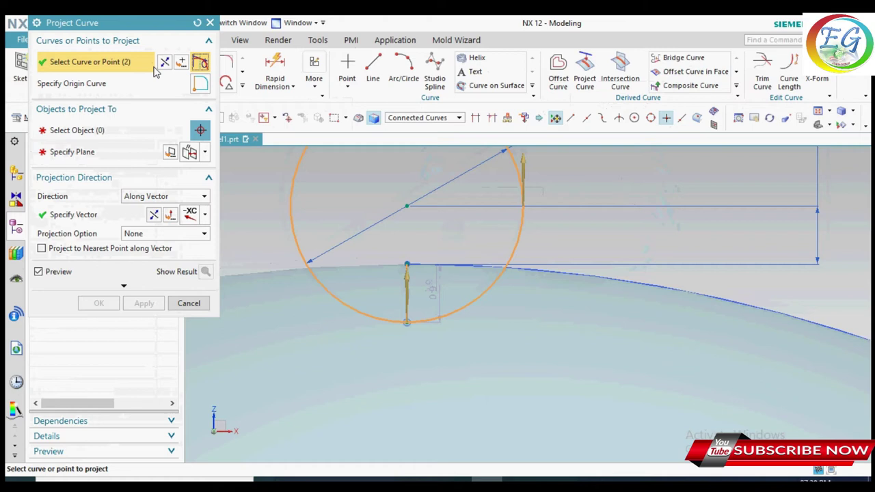
pyautogui.keyDown('shift'); pyautogui.click(299, 172); pyautogui.keyUp('shift')
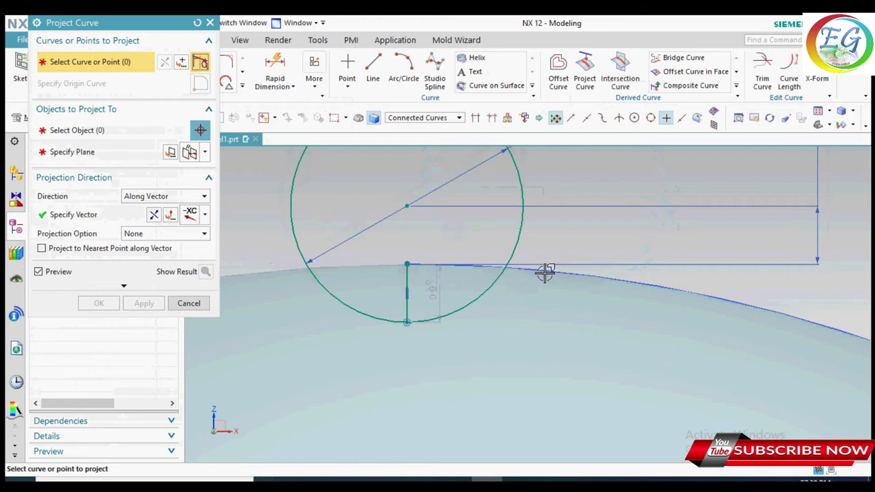
pyautogui.click(584, 76)
pyautogui.click(584, 77)
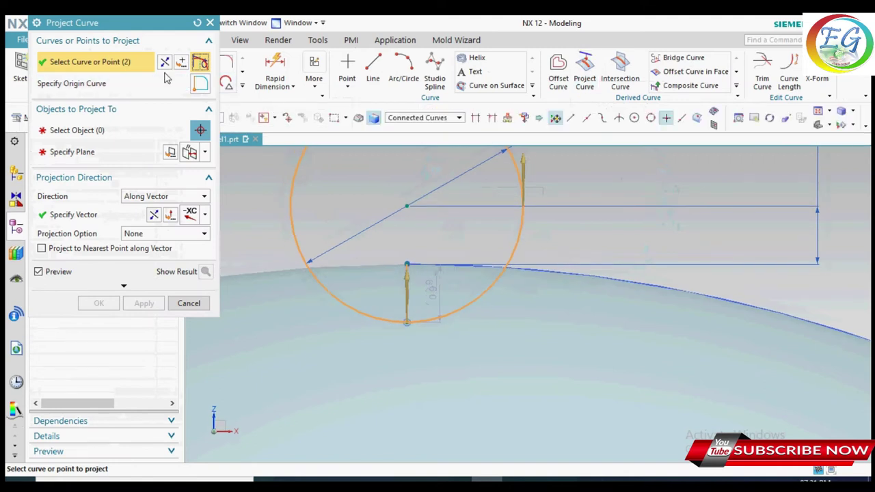
pyautogui.click(210, 22)
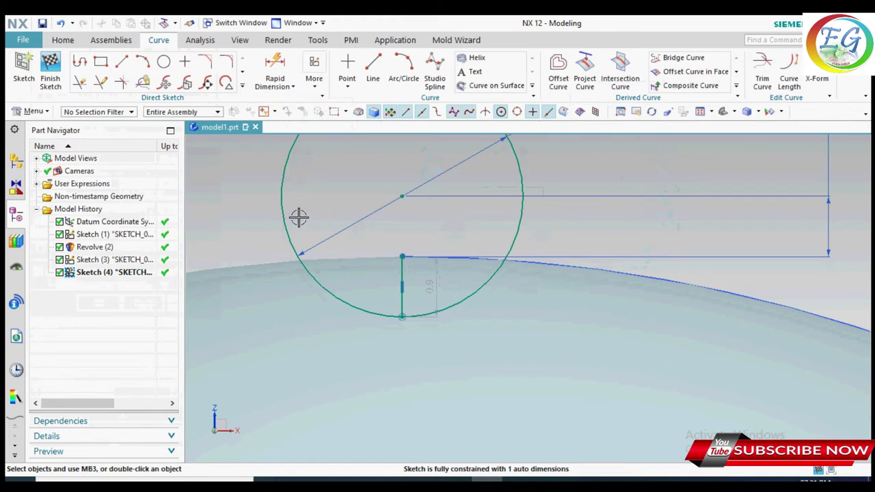
pyautogui.scroll(-3, 407, 188)
pyautogui.scroll(-3, 420, 280)
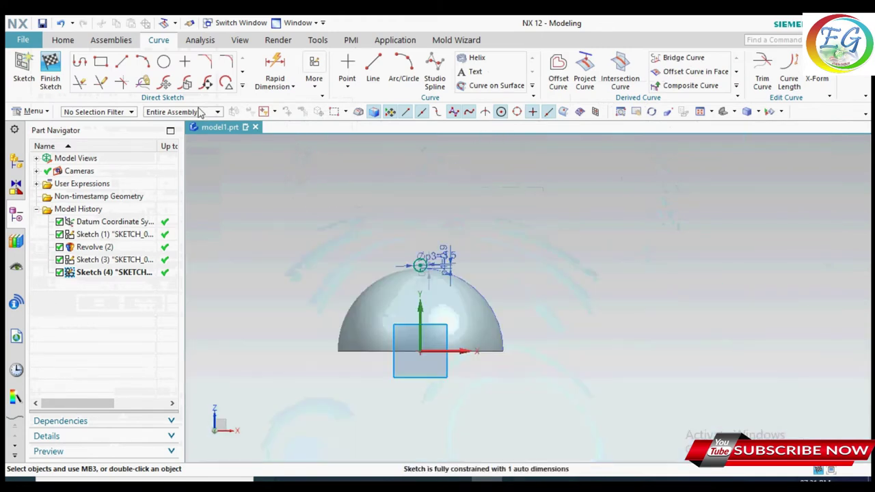
# Draw a 43.5-diameter circle centred on the sketch origin, passing through the vertical line's top
pyautogui.click(164, 61)
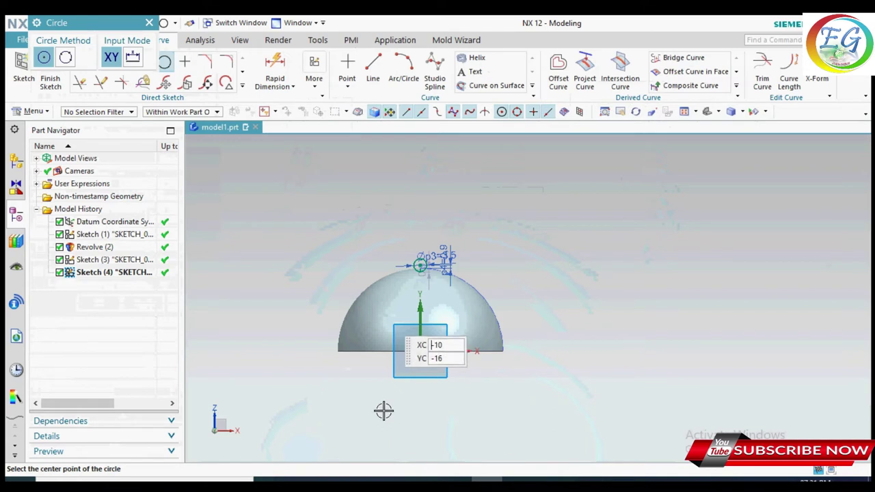
pyautogui.click(419, 351)
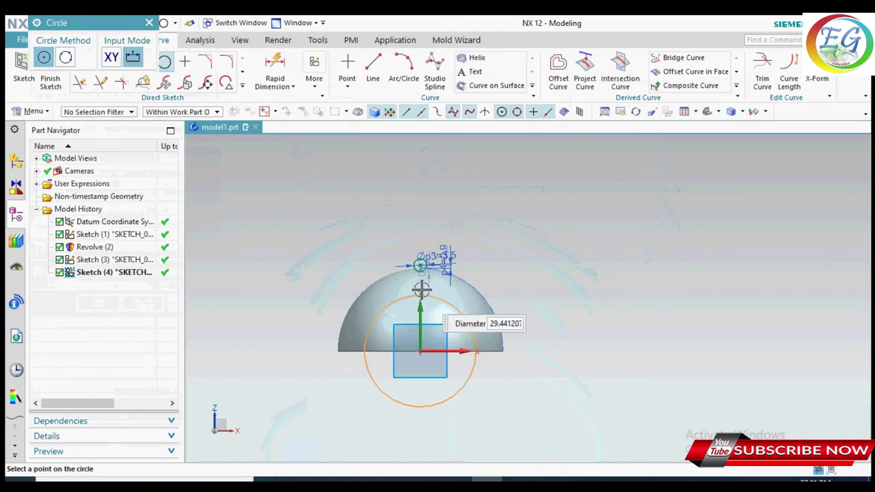
pyautogui.scroll(3, 421, 291)
pyautogui.scroll(3, 416, 264)
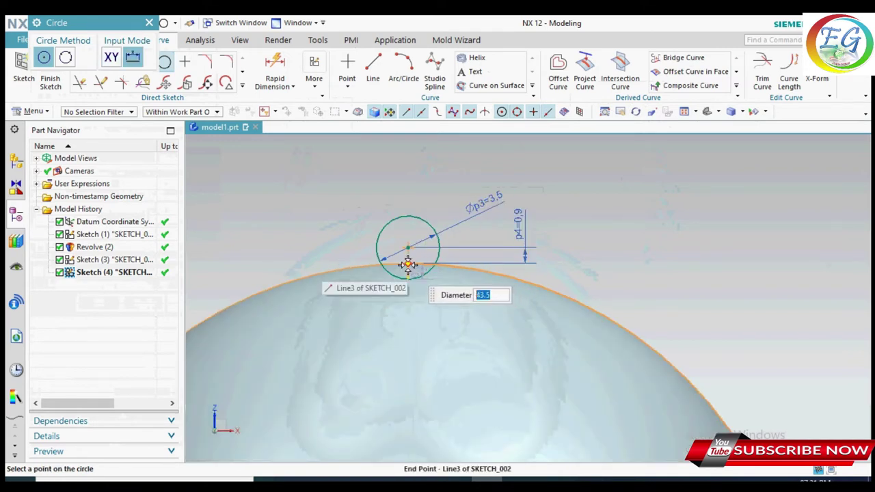
pyautogui.click(407, 264)
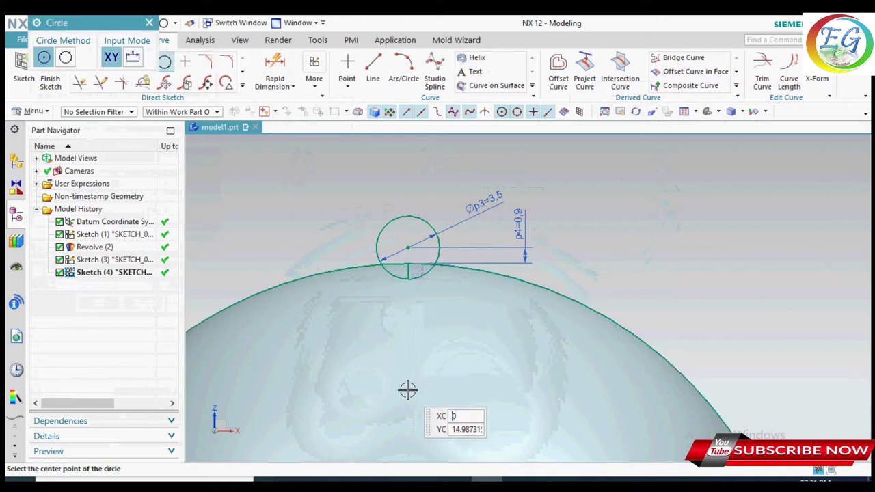
pyautogui.scroll(-3, 473, 348)
pyautogui.press('Escape')
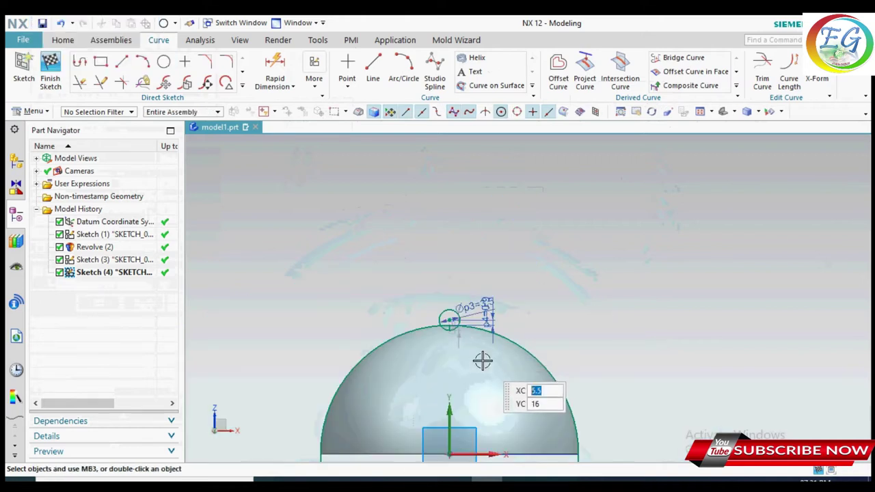
pyautogui.scroll(3, 445, 318)
pyautogui.scroll(-4, 445, 317)
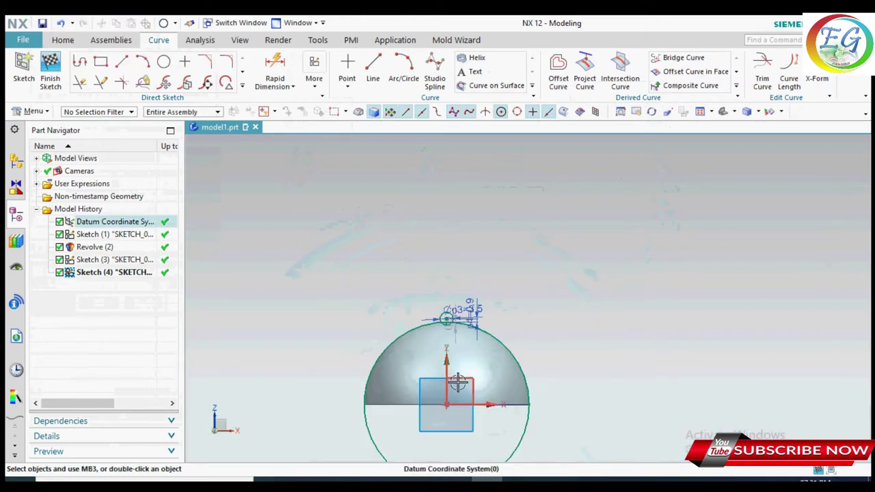
# Quick Trim the large circle's unneeded portion and the dimple circle's lower-left arc
pyautogui.press('t')
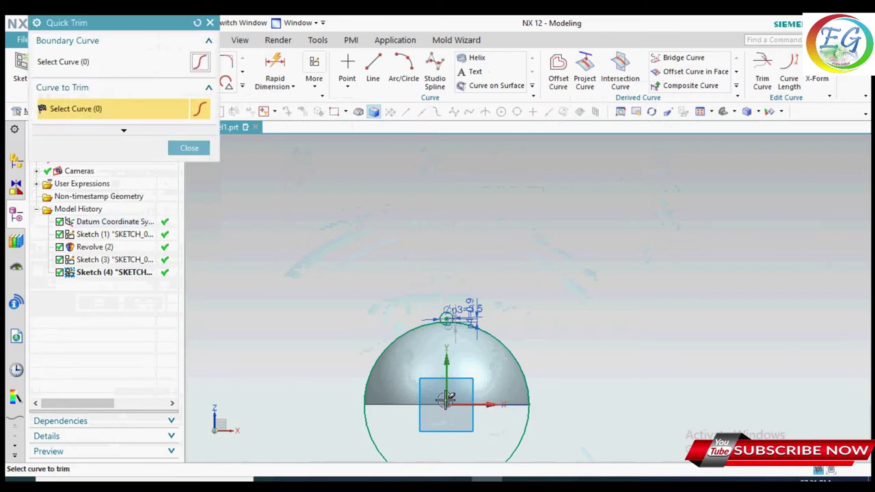
pyautogui.scroll(3, 437, 372)
pyautogui.moveTo(755, 205); pyautogui.dragTo(578, 319)
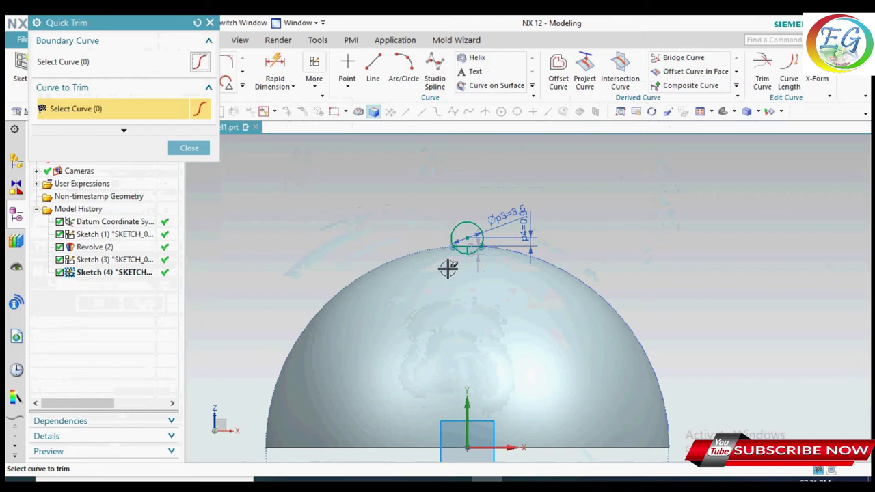
pyautogui.scroll(-3, 407, 275)
pyautogui.scroll(5, 420, 265)
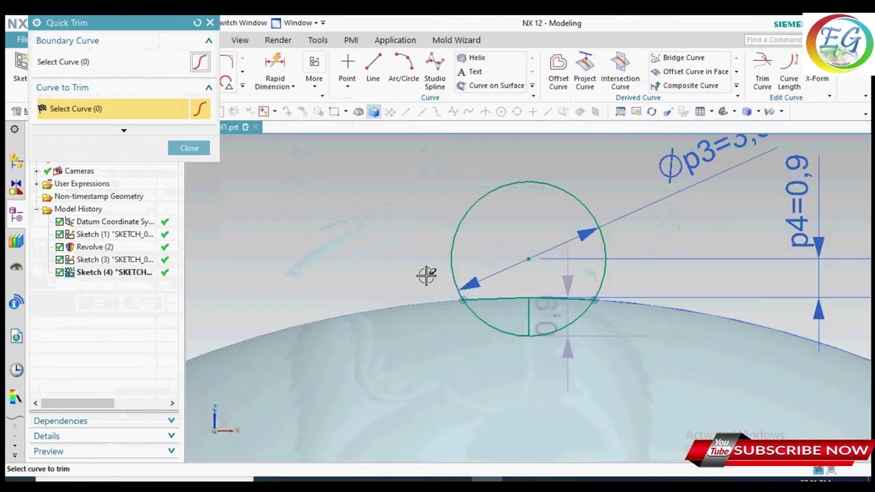
pyautogui.moveTo(523, 348)
pyautogui.mouseDown()
pyautogui.moveTo(468, 193)
pyautogui.moveTo(484, 217)
pyautogui.mouseUp()
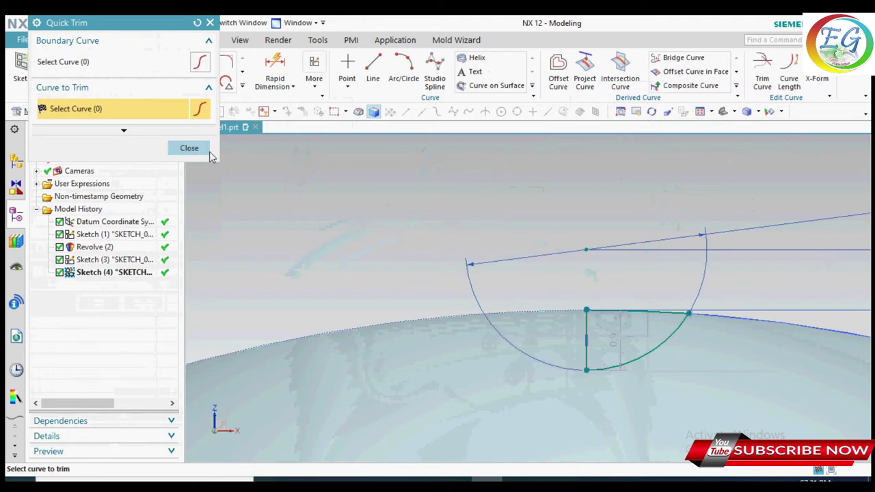
pyautogui.click(201, 148)
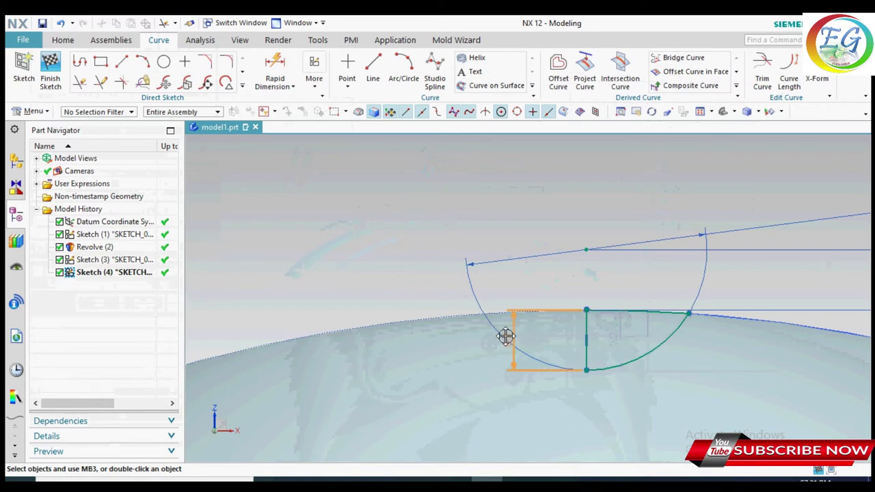
# Move the 0.9 dimension higher and convert it to a PMI dimension
pyautogui.moveTo(501, 334); pyautogui.dragTo(508, 234)
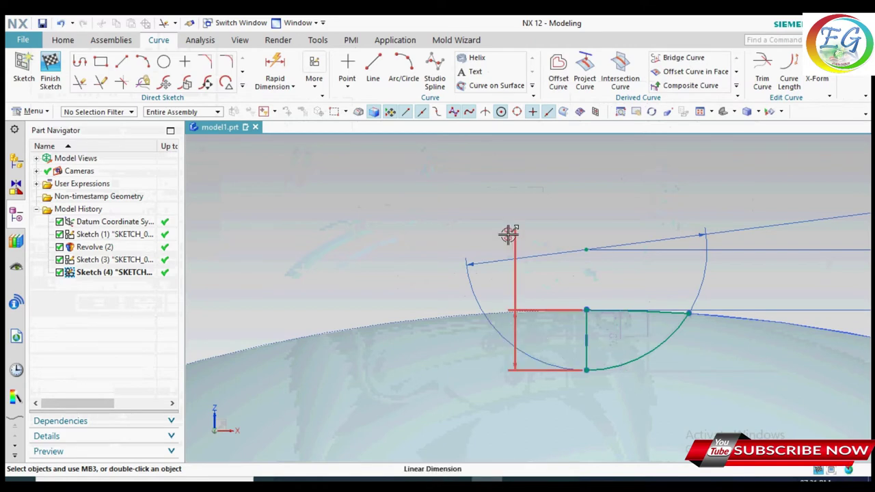
pyautogui.rightClick(508, 233)
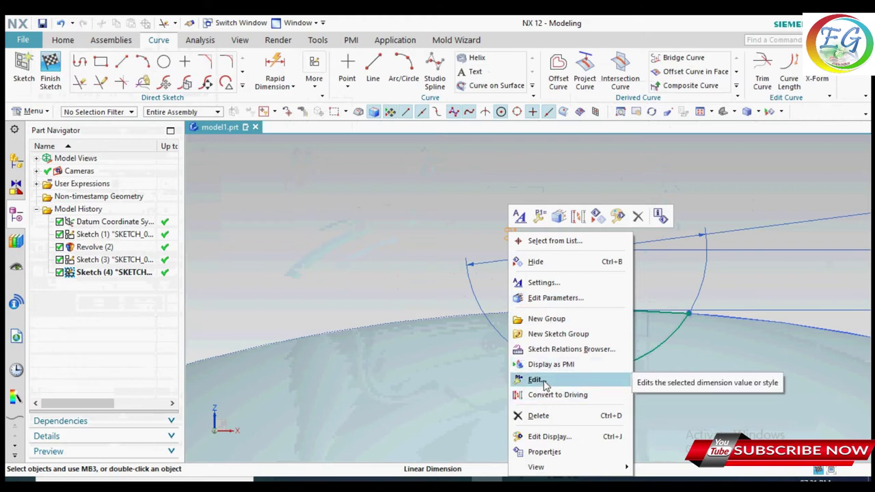
pyautogui.click(550, 364)
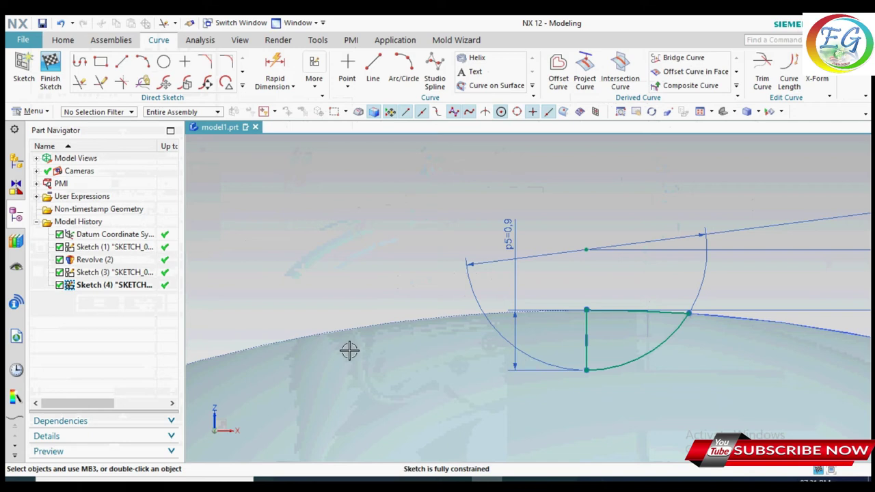
pyautogui.scroll(-2, 305, 239)
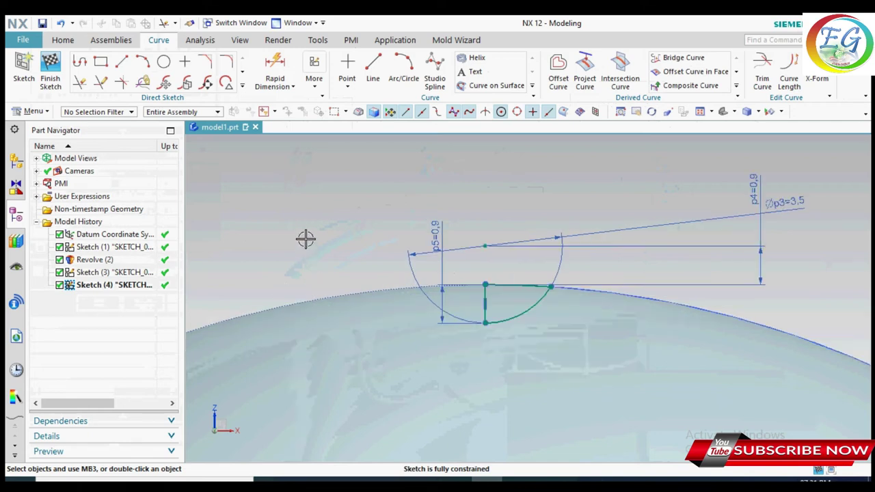
# Swing the angled sketch line upward and finish the dimple profile sketch
pyautogui.moveTo(783, 203)
pyautogui.mouseDown()
pyautogui.moveTo(642, 218)
pyautogui.moveTo(550, 189)
pyautogui.mouseUp()
pyautogui.moveTo(546, 189); pyautogui.dragTo(565, 185)
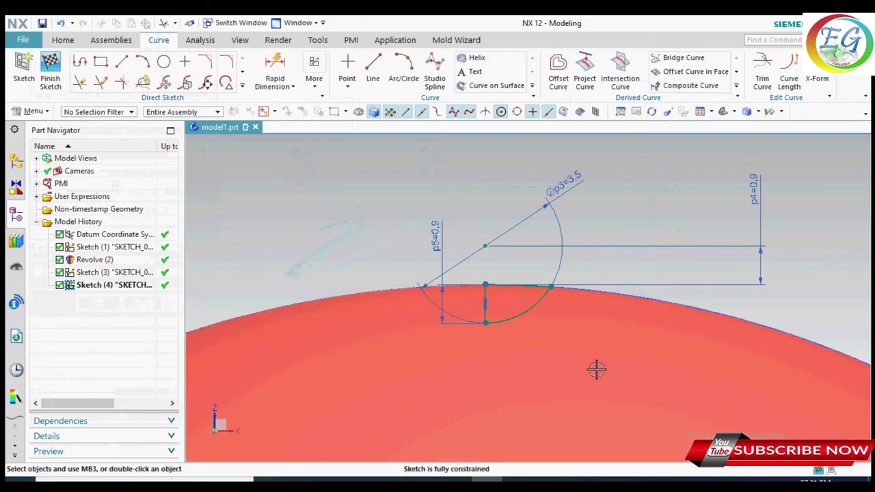
pyautogui.scroll(-3, 291, 205)
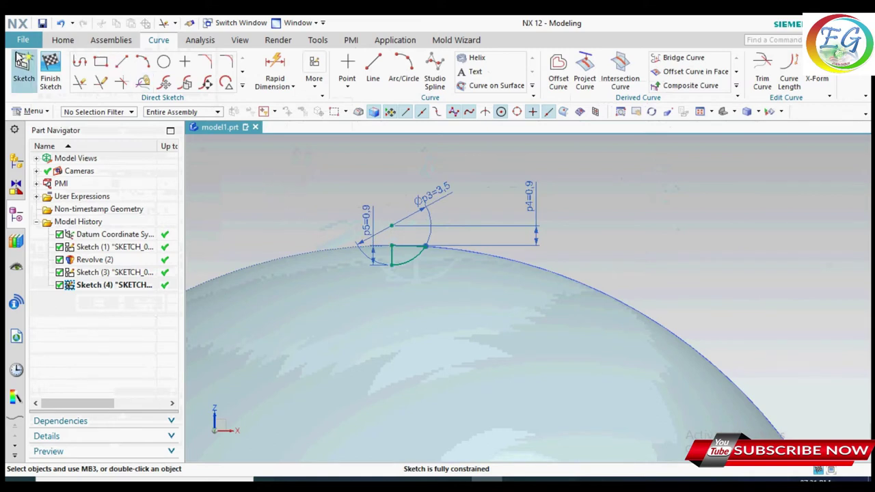
pyautogui.click(50, 68)
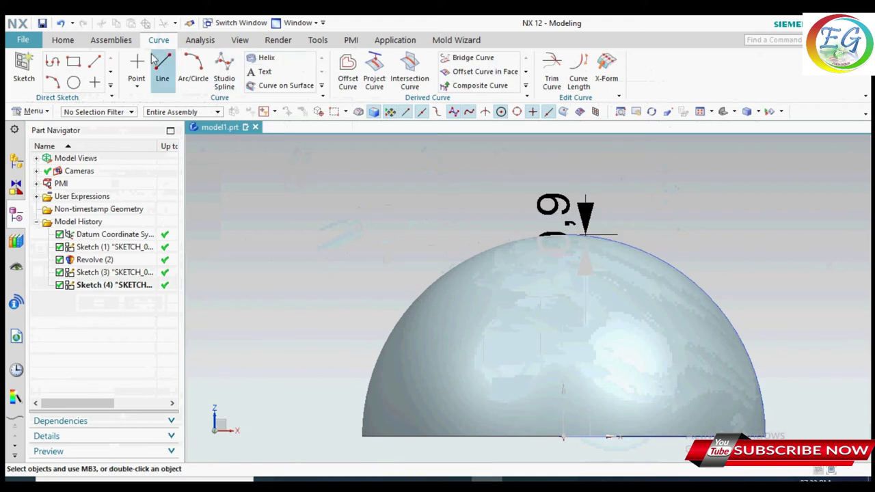
# Start a Revolve using Sketch (4) as profile and specify its axis vector and point
pyautogui.click(80, 43)
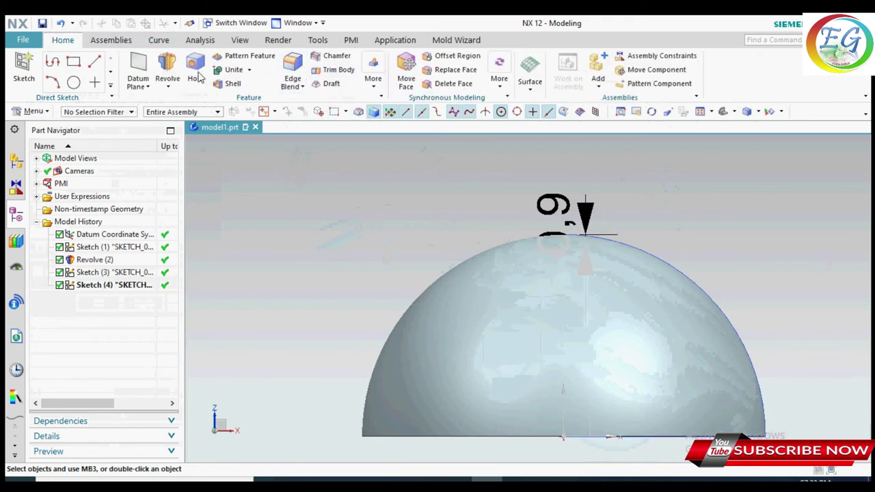
pyautogui.click(170, 76)
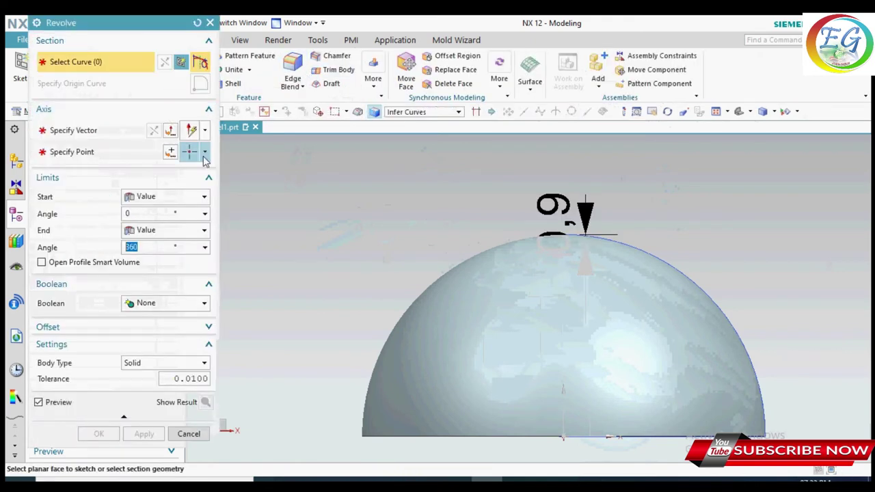
pyautogui.scroll(2, 572, 240)
pyautogui.scroll(2, 578, 247)
pyautogui.scroll(2, 578, 250)
pyautogui.moveTo(116, 24); pyautogui.dragTo(208, 32)
pyautogui.click(82, 298)
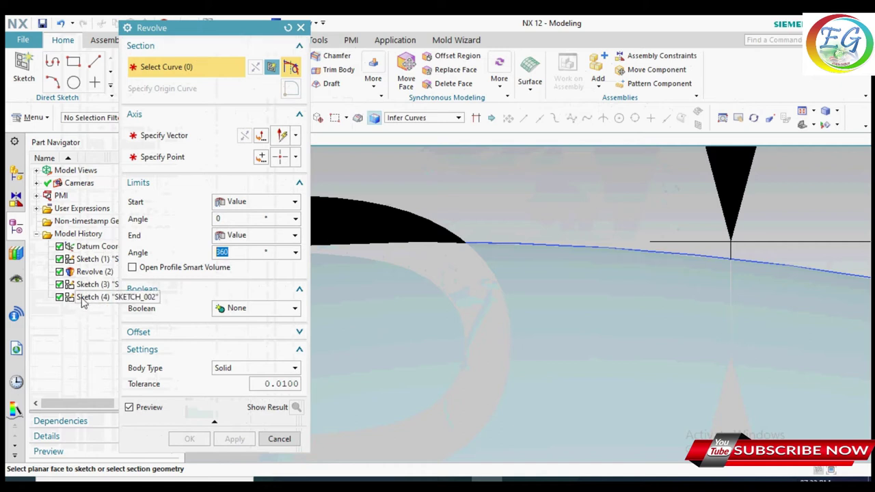
pyautogui.click(197, 136)
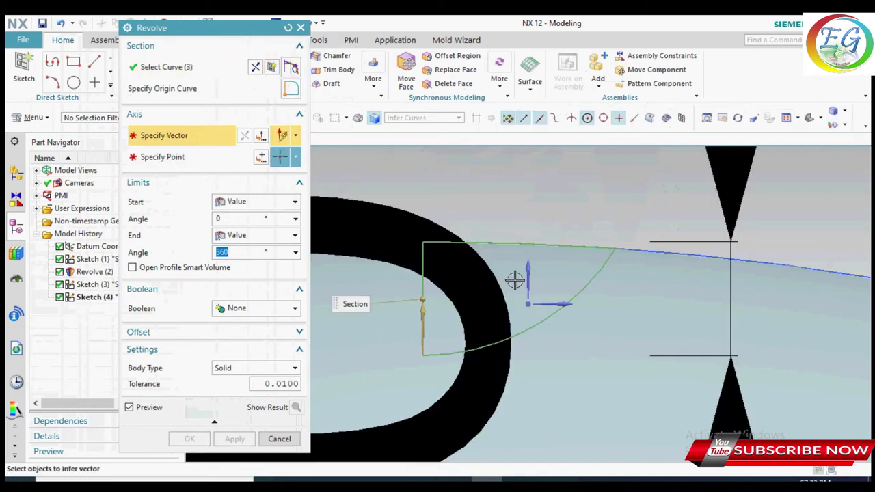
pyautogui.click(512, 281)
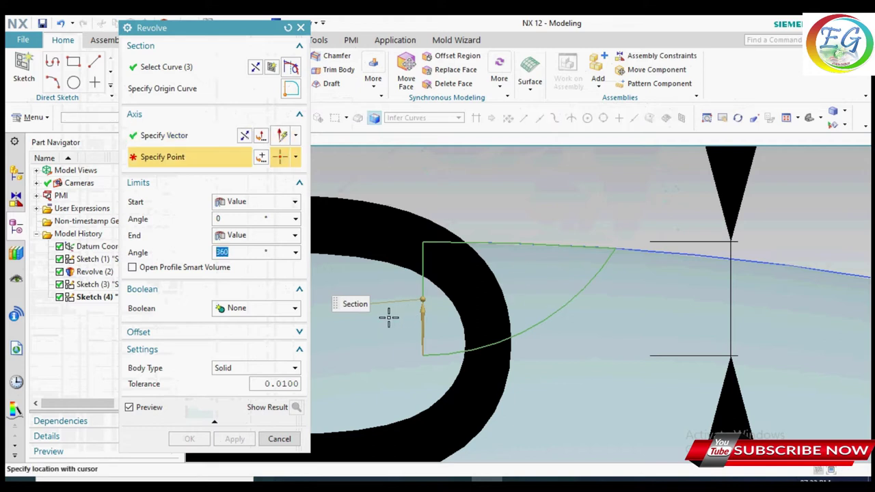
pyautogui.click(260, 157)
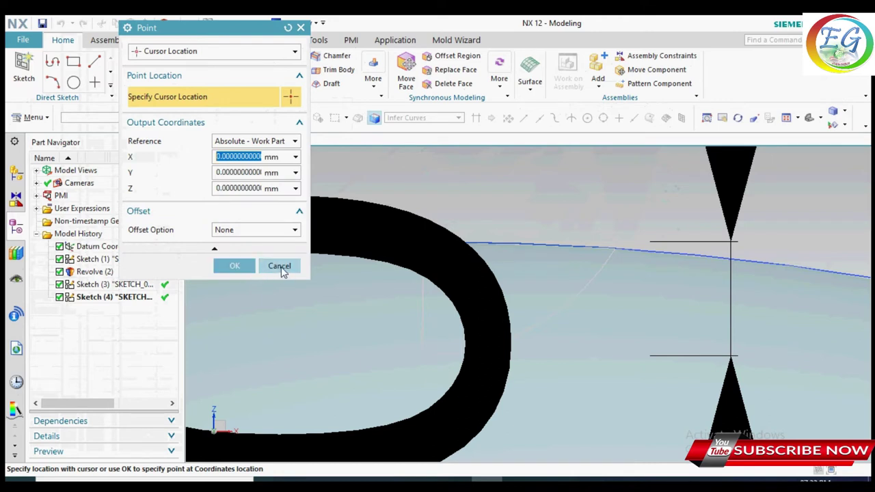
pyautogui.click(242, 266)
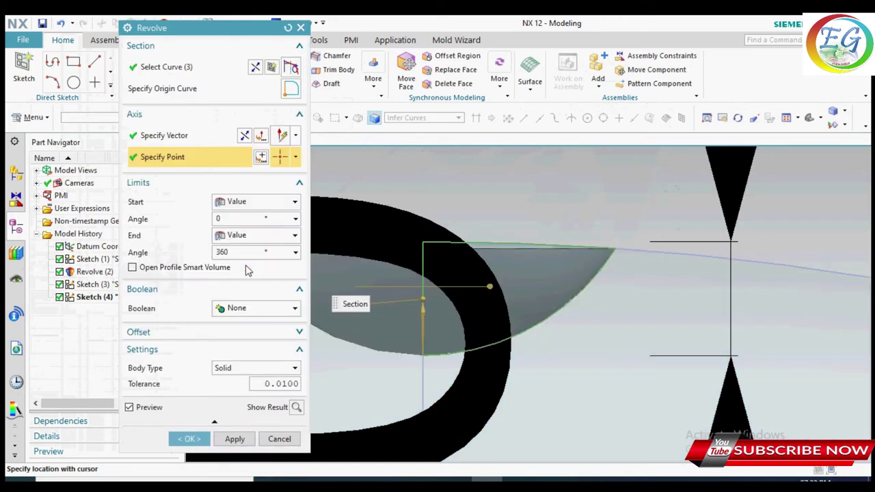
pyautogui.moveTo(582, 194); pyautogui.dragTo(582, 221, button='middle')
# Set the revolve Boolean to Subtract, preview the result, and create the 360° dimple cut
pyautogui.click(245, 309)
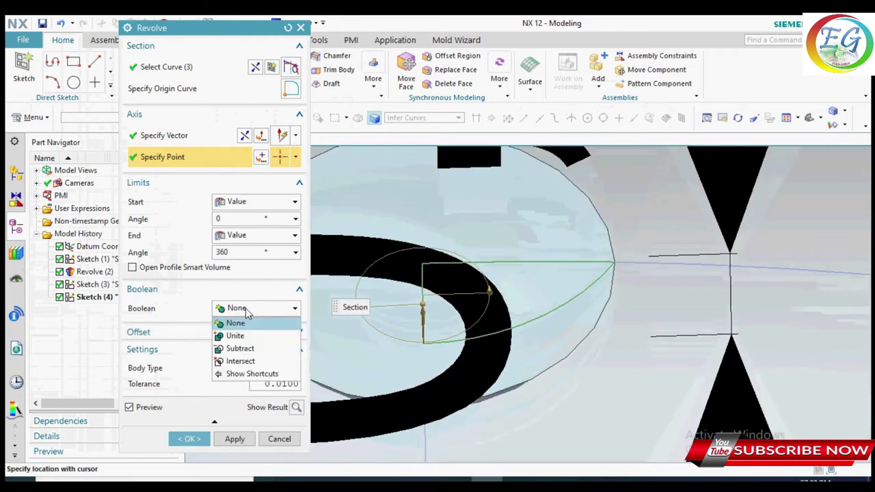
pyautogui.click(239, 349)
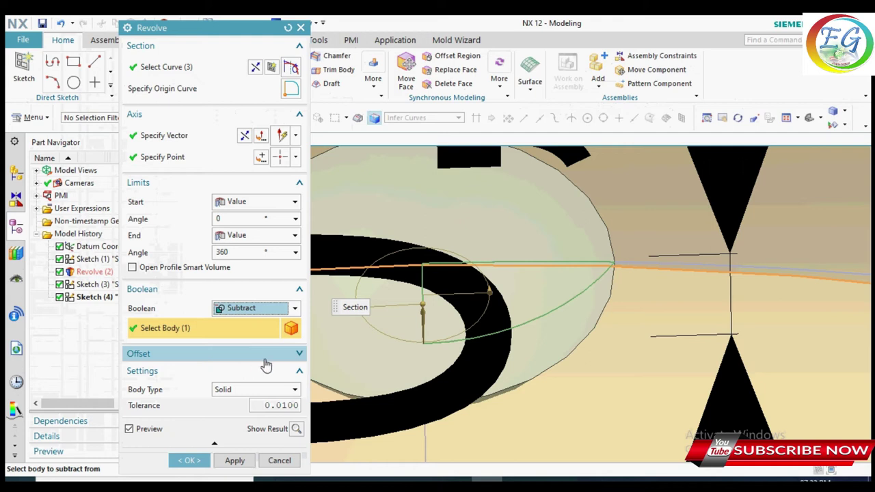
pyautogui.moveTo(438, 273); pyautogui.dragTo(486, 245, button='middle')
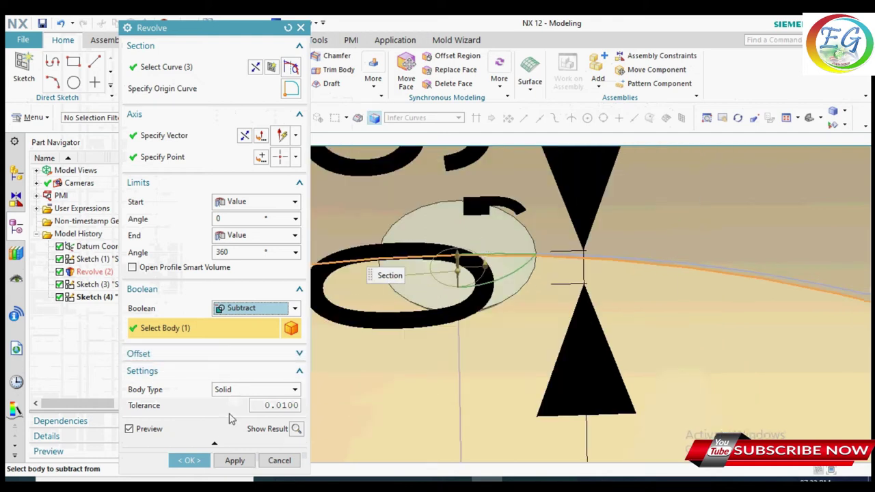
pyautogui.click(296, 428)
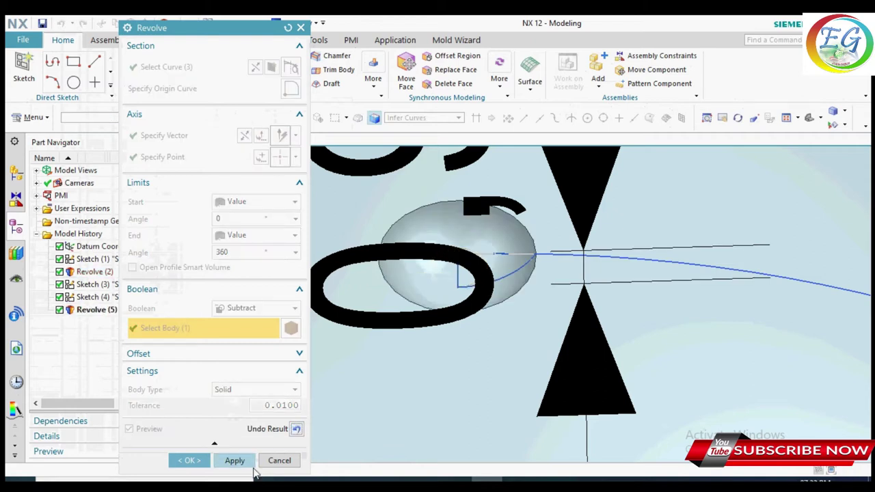
pyautogui.click(189, 460)
# Hide the 0.9 PMI dimension, the long arc sketch and the dimple profile sketch
pyautogui.scroll(-4, 416, 377)
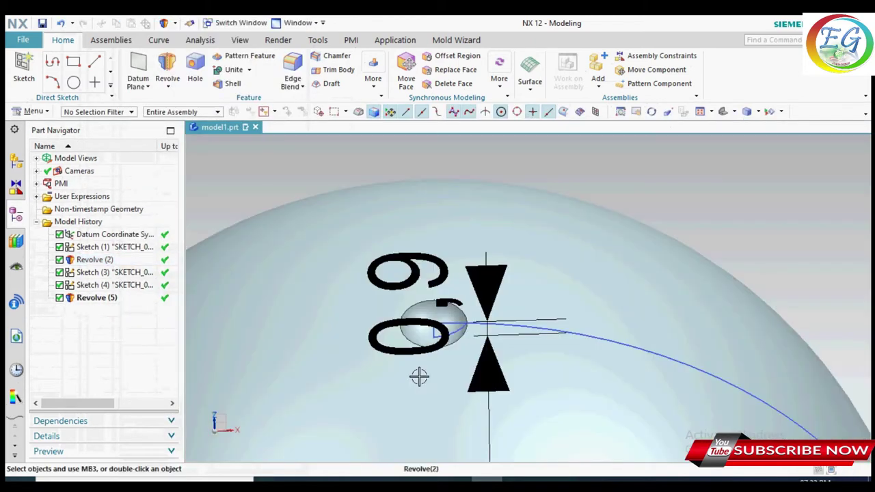
pyautogui.rightClick(481, 272)
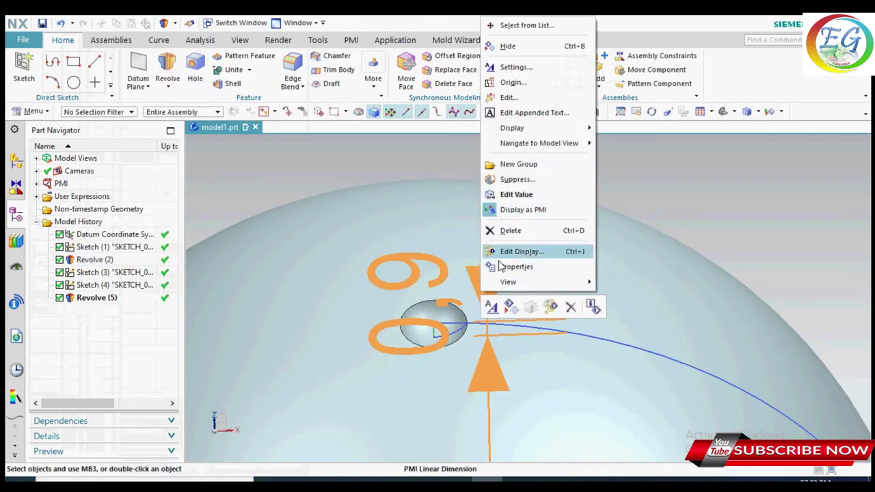
pyautogui.click(520, 46)
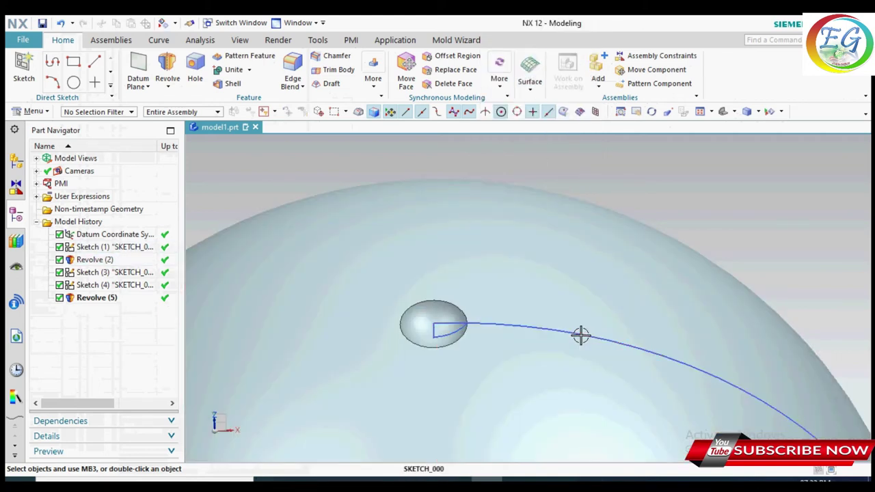
pyautogui.click(574, 336)
pyautogui.click(683, 315)
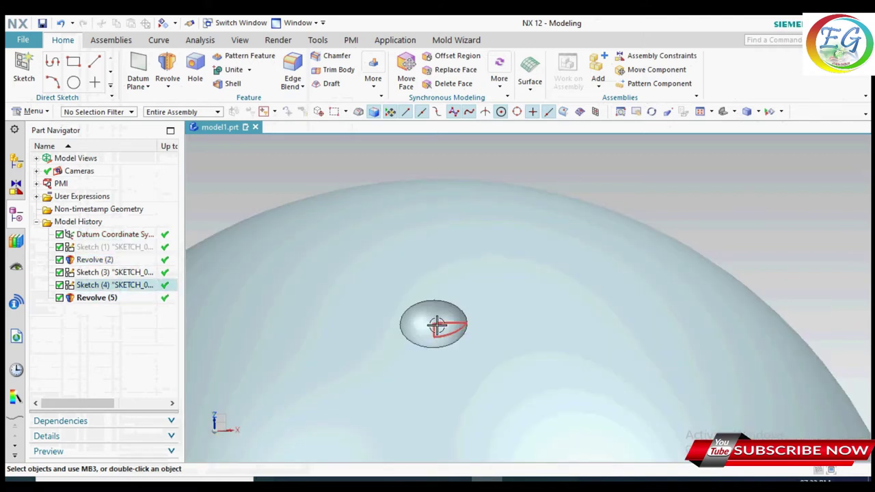
pyautogui.click(437, 326)
pyautogui.click(540, 302)
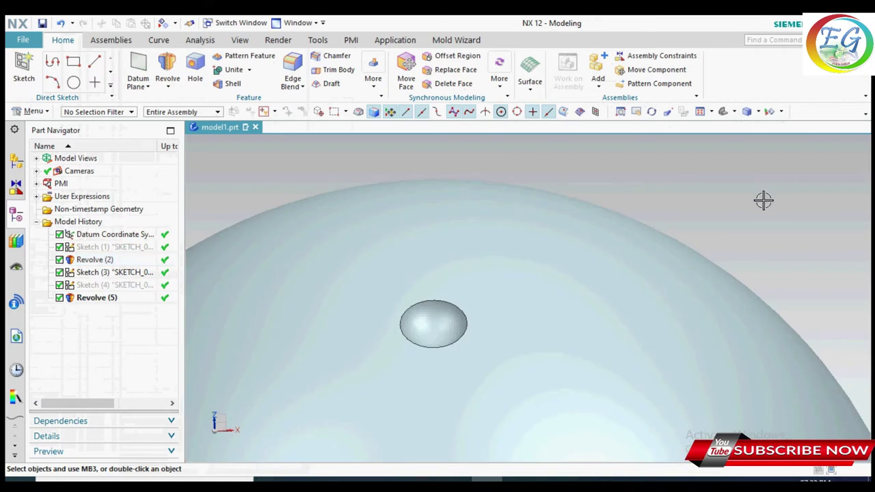
# Apply red to the selected body through Edit Object Display (Ctrl+J)
pyautogui.click(444, 322)
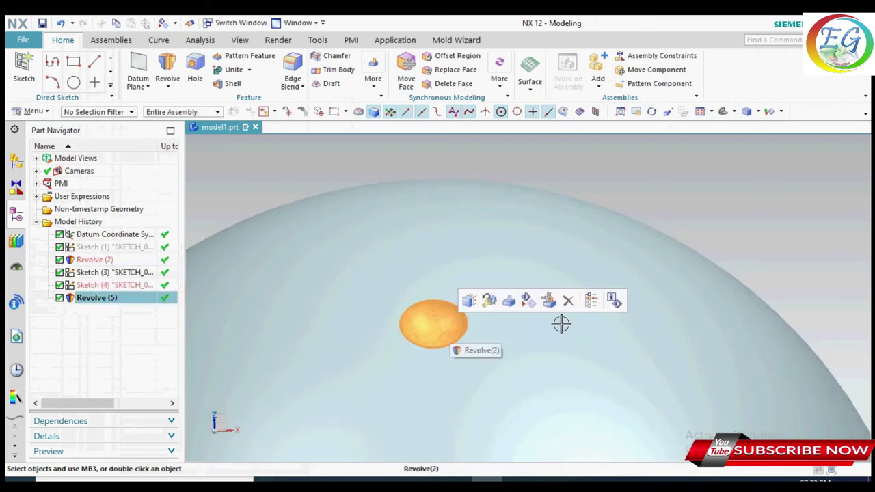
pyautogui.click(560, 324)
pyautogui.hotkey('ctrl', 'j')
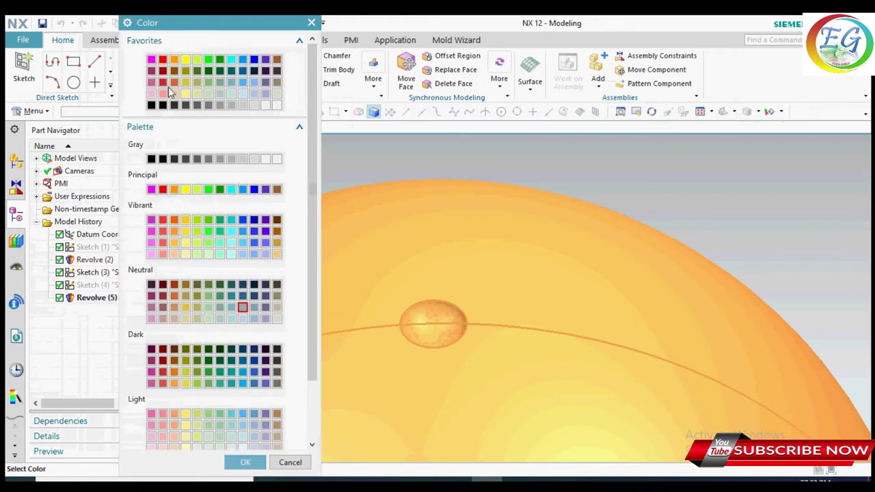
pyautogui.click(163, 61)
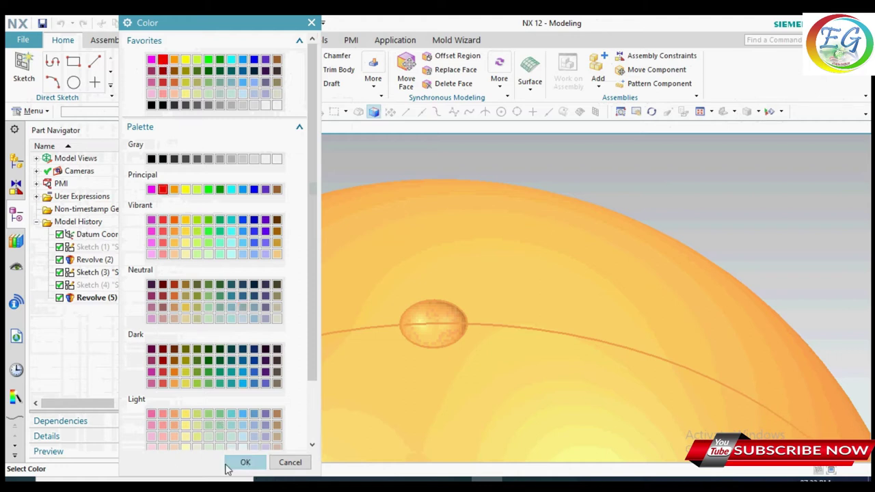
pyautogui.click(230, 463)
pyautogui.click(190, 380)
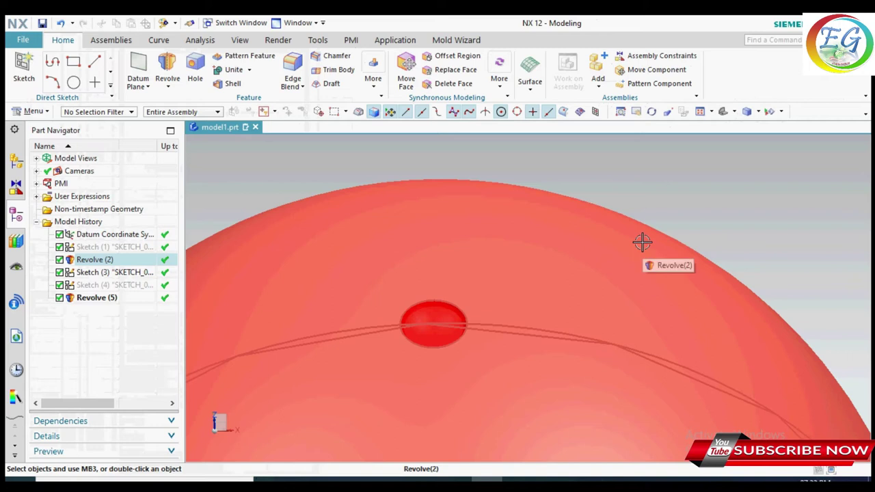
pyautogui.press('Escape')
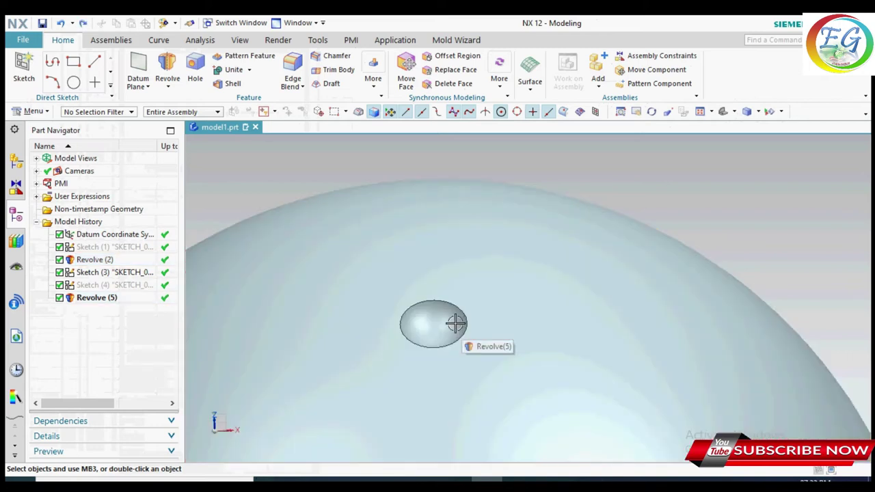
# With the selection filter set to faces only, colour the dimple face red
pyautogui.click(99, 113)
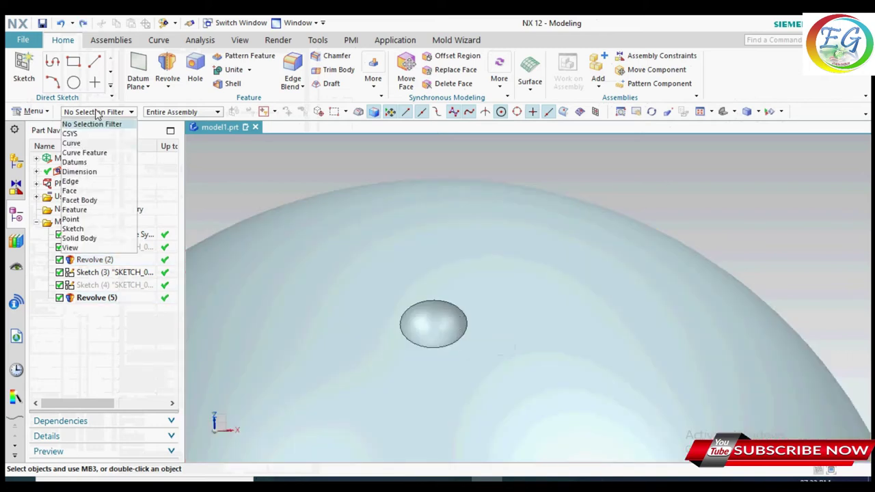
pyautogui.click(71, 191)
pyautogui.click(437, 332)
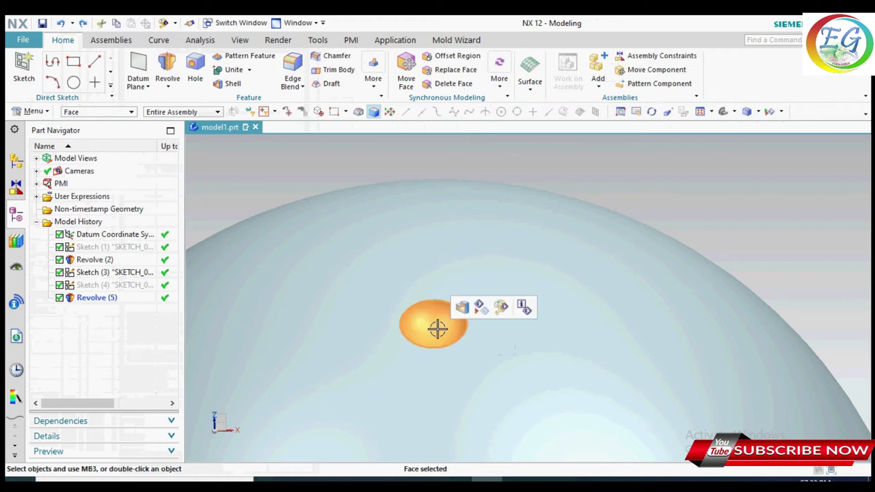
pyautogui.hotkey('ctrl', 'j')
pyautogui.click(271, 98)
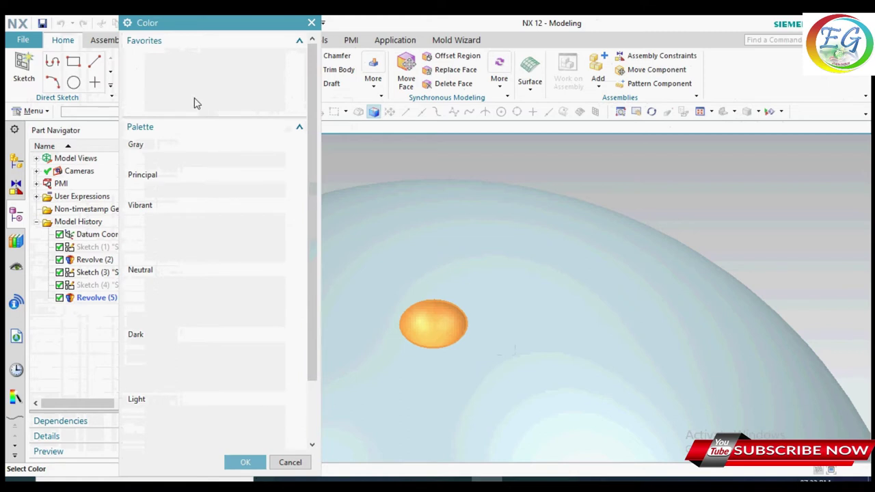
pyautogui.click(163, 190)
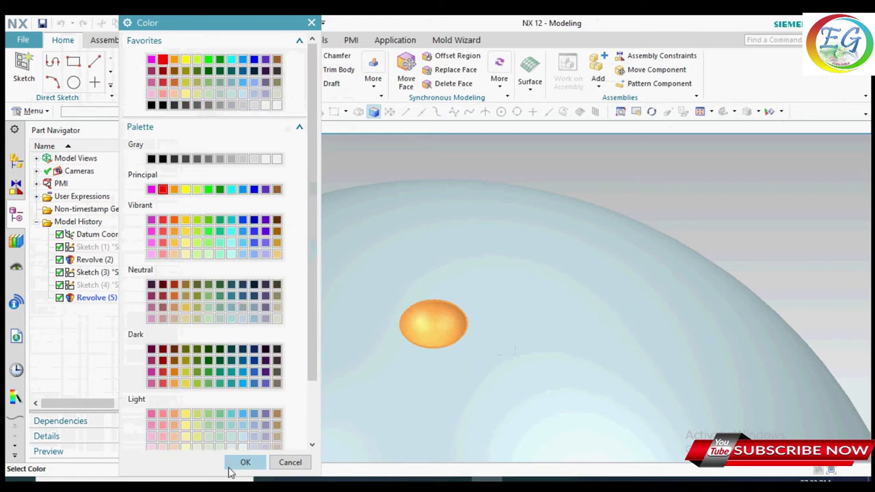
pyautogui.click(246, 462)
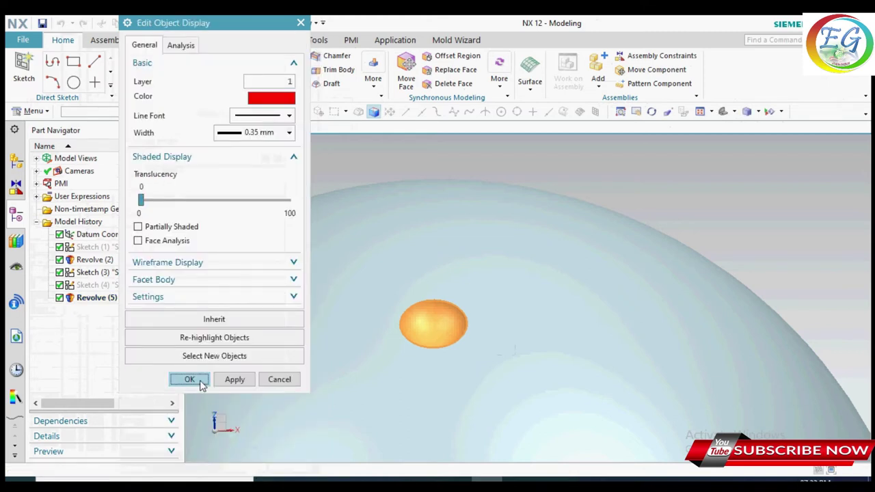
pyautogui.click(197, 380)
pyautogui.scroll(-3, 742, 212)
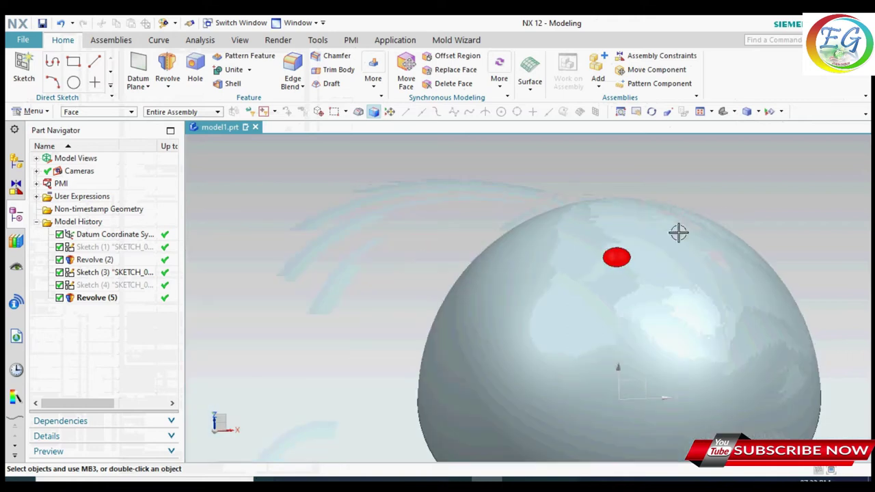
# Set the selection filter back to No Selection Filter and rotate the dome slightly
pyautogui.click(131, 112)
pyautogui.click(96, 122)
pyautogui.click(571, 255)
pyautogui.press('Escape')
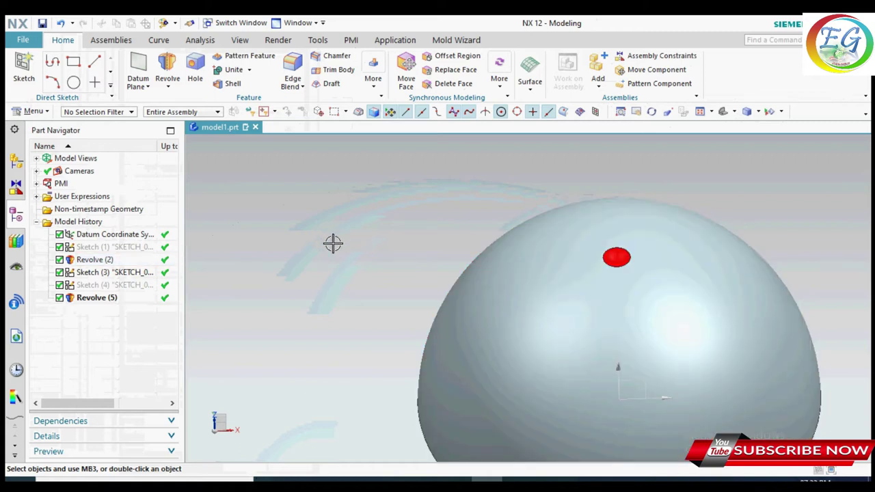
pyautogui.moveTo(349, 253); pyautogui.dragTo(344, 250, button='middle')
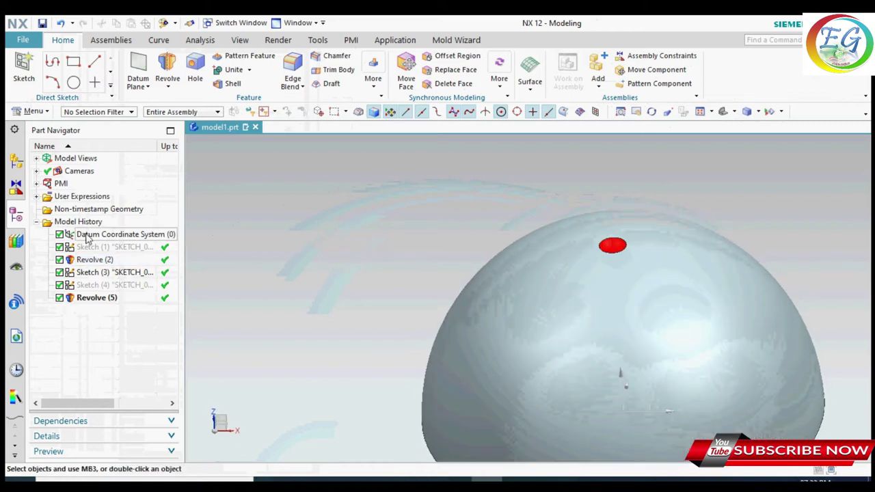
# Start a Pattern Feature and select the red dimple revolve, keeping the Circular layout
pyautogui.click(252, 58)
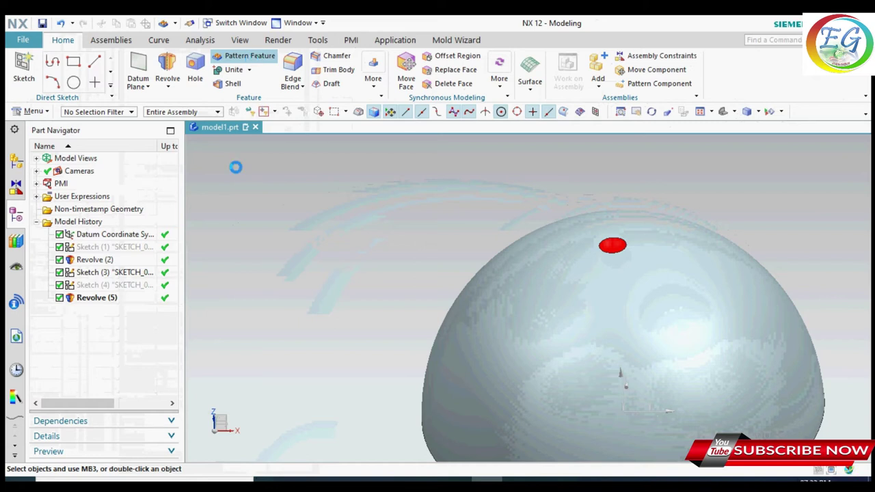
pyautogui.scroll(-2, 352, 219)
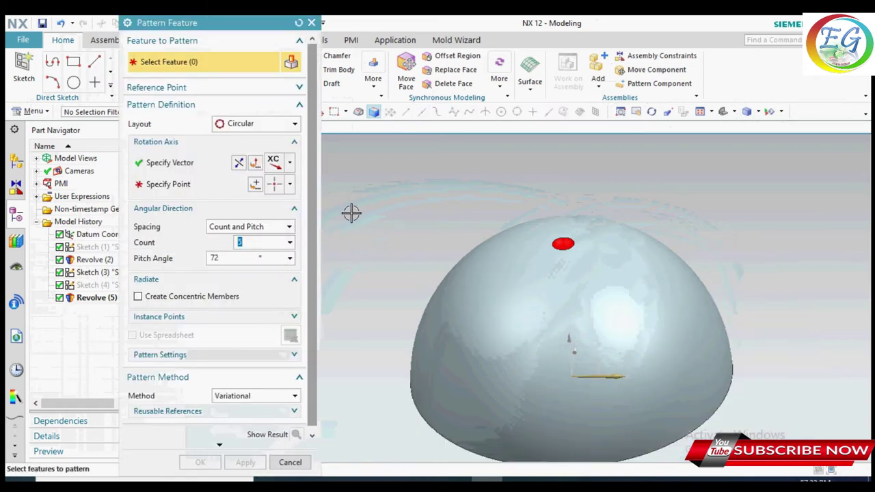
pyautogui.moveTo(244, 27); pyautogui.dragTo(142, 29)
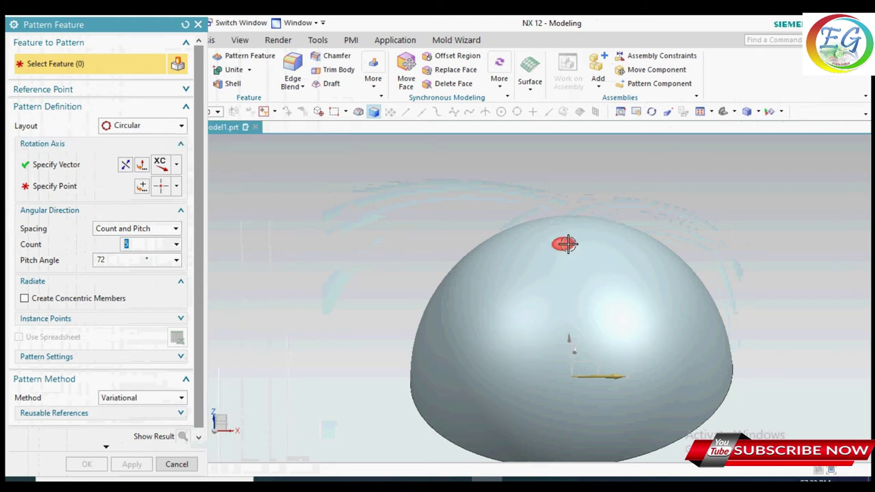
pyautogui.click(563, 244)
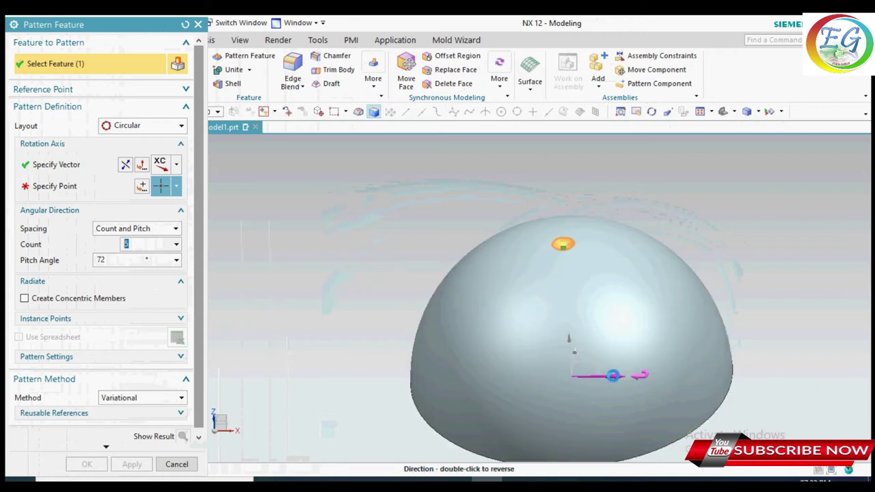
# Define the rotation axis from the accepted direction vector through a point at the origin
pyautogui.click(613, 375)
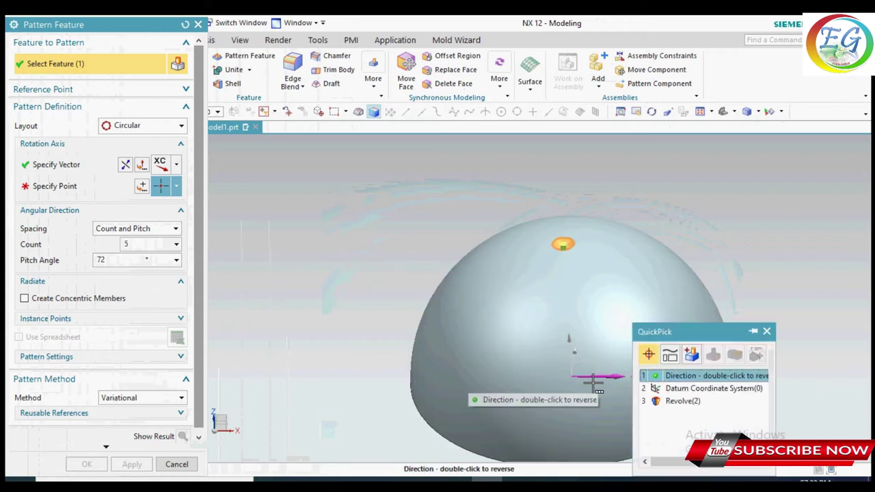
pyautogui.click(694, 377)
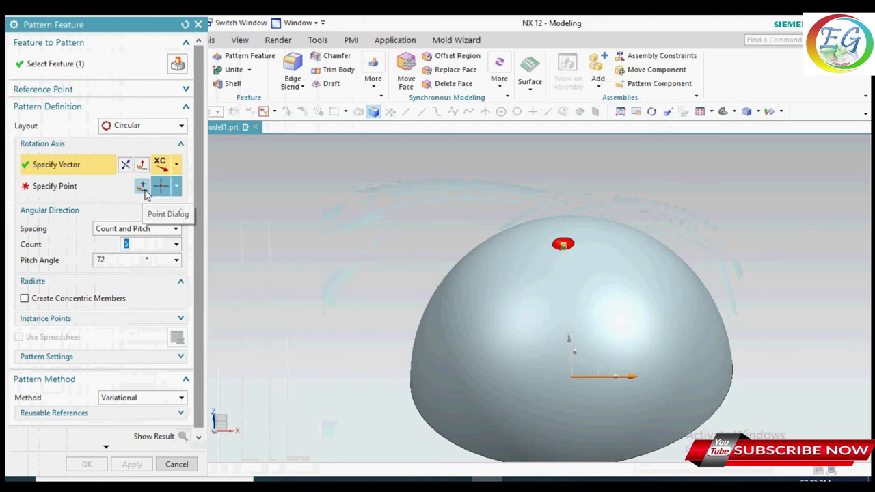
pyautogui.click(145, 194)
pyautogui.click(132, 262)
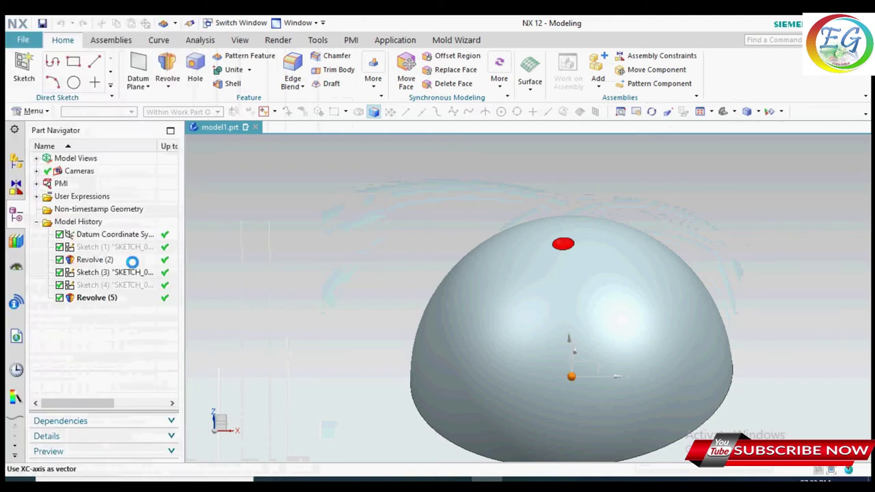
pyautogui.moveTo(828, 307)
pyautogui.mouseDown(button='middle')
pyautogui.moveTo(793, 312)
pyautogui.moveTo(801, 306)
pyautogui.mouseUp(button='middle')
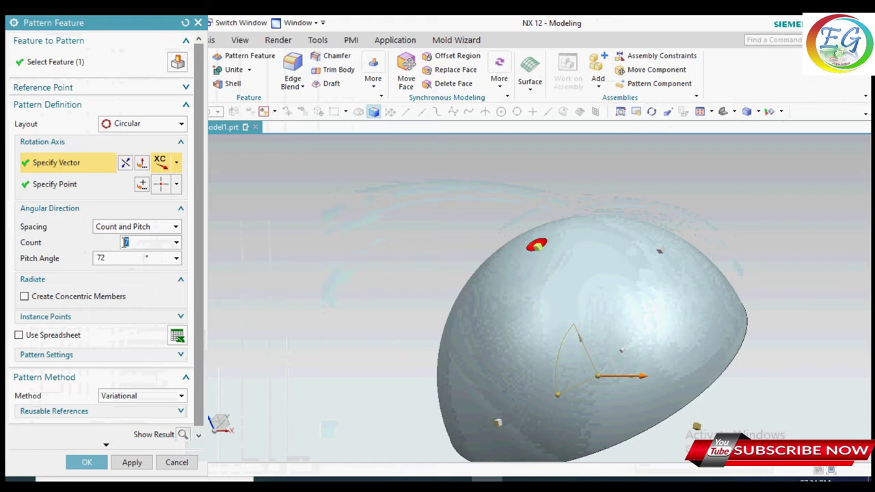
# Preview 7 dimples at 90° pitch, then change the pitch to 360/7 and preview again
pyautogui.click(108, 260)
pyautogui.write('90')
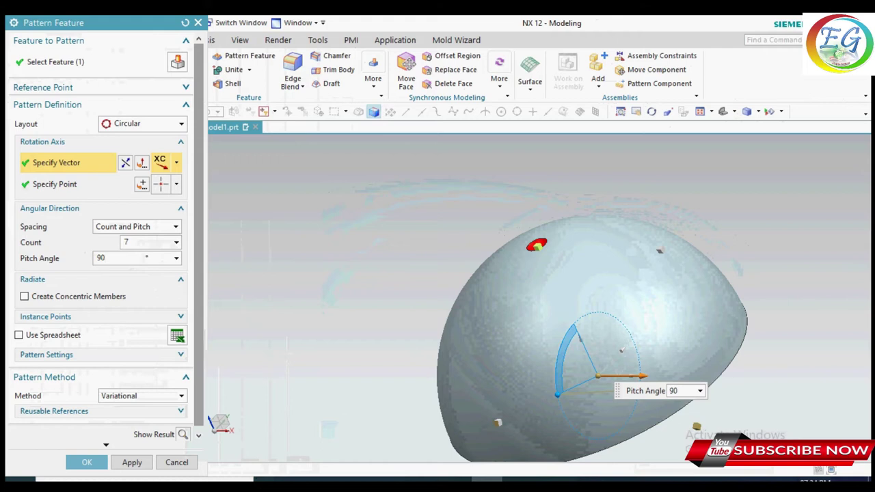
pyautogui.press('Return')
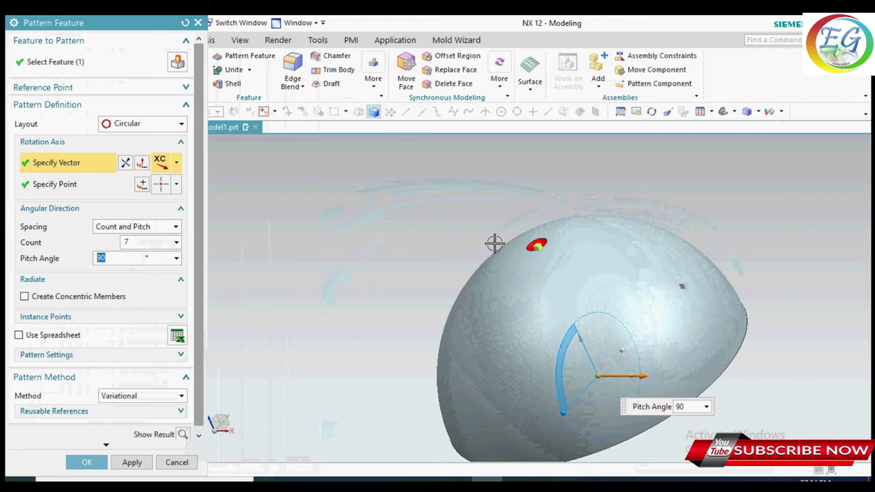
pyautogui.click(182, 435)
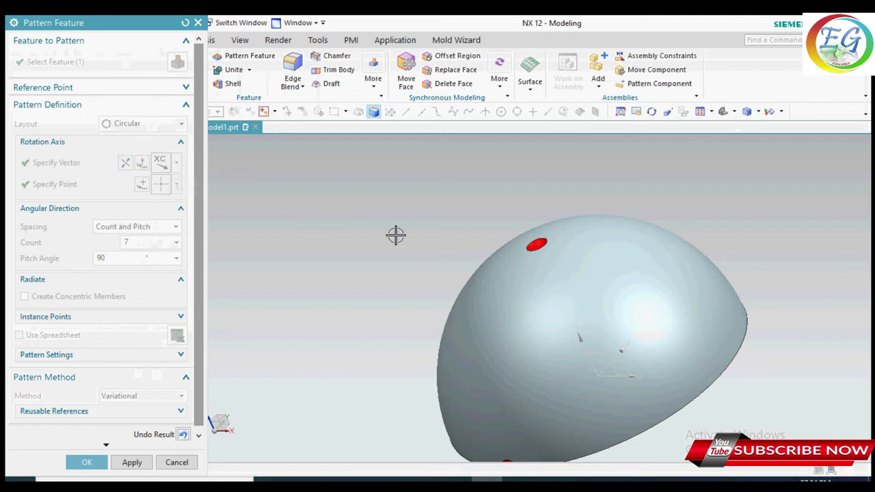
pyautogui.scroll(3, 407, 237)
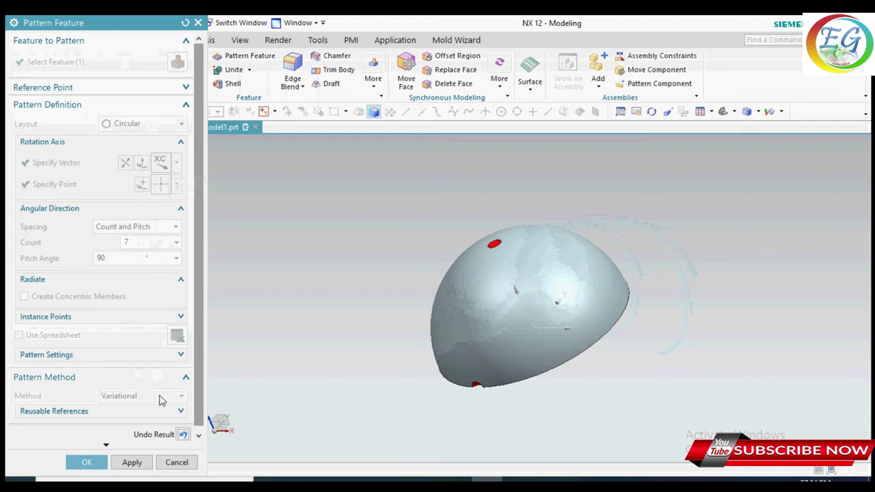
pyautogui.click(183, 435)
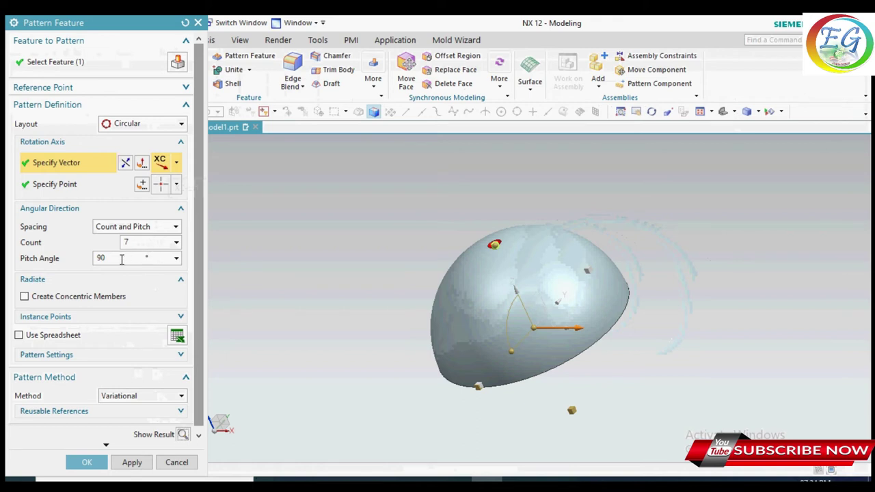
pyautogui.click(118, 259)
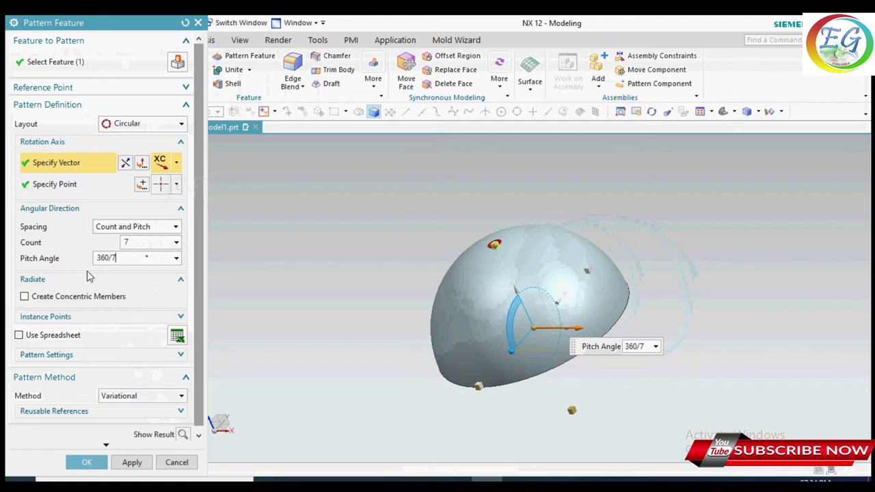
pyautogui.write('360/7')
pyautogui.click(183, 435)
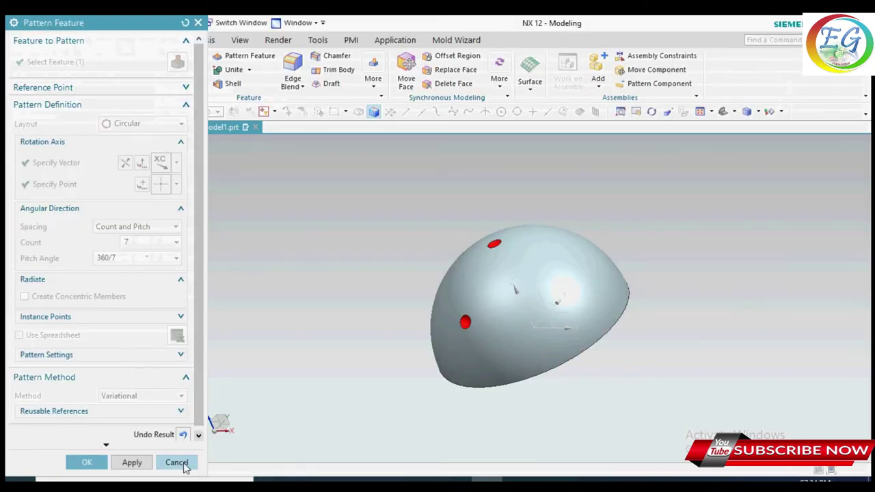
# Replace the 360/7 pitch angle with 90°, leaving the count at 7
pyautogui.click(183, 434)
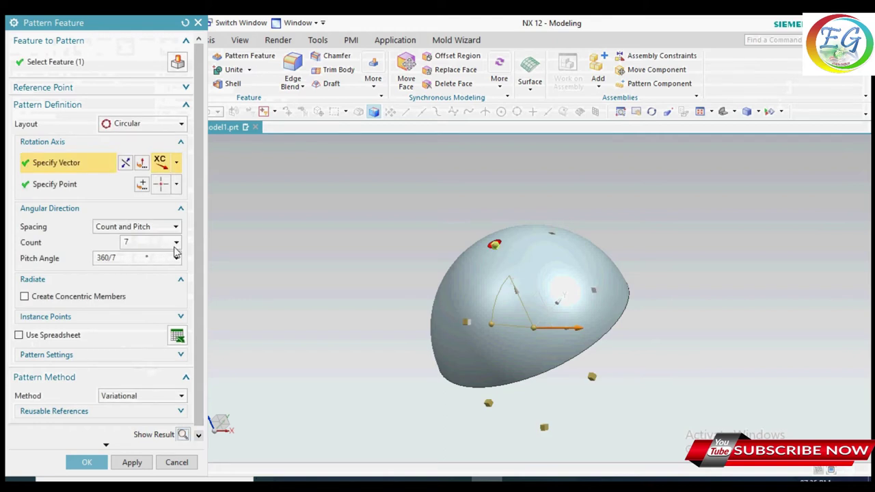
pyautogui.click(177, 244)
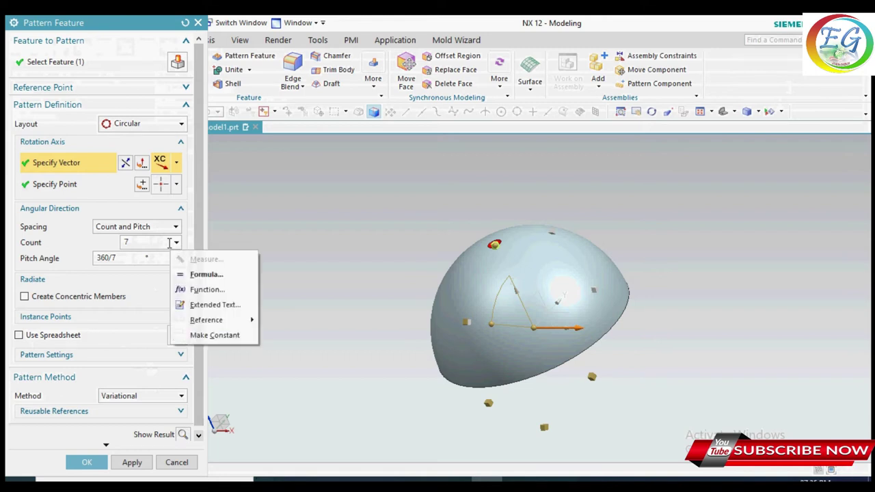
pyautogui.click(158, 242)
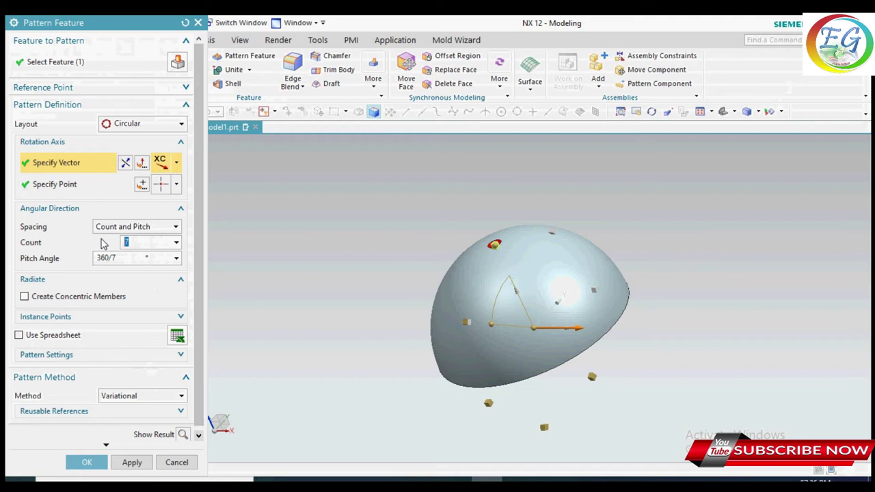
pyautogui.moveTo(116, 258); pyautogui.dragTo(93, 262)
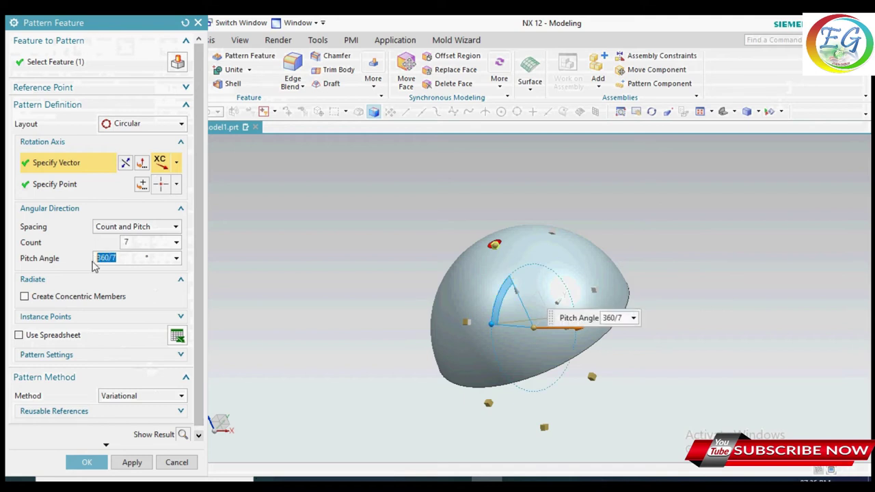
pyautogui.moveTo(716, 400)
pyautogui.mouseDown(button='middle')
pyautogui.moveTo(681, 412)
pyautogui.moveTo(696, 408)
pyautogui.mouseUp(button='middle')
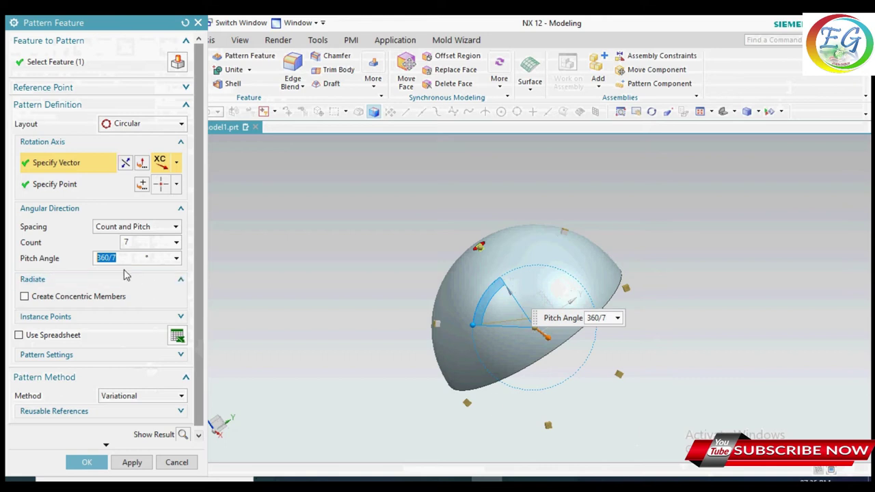
pyautogui.moveTo(126, 259); pyautogui.dragTo(94, 262)
pyautogui.write('90')
pyautogui.press('Return')
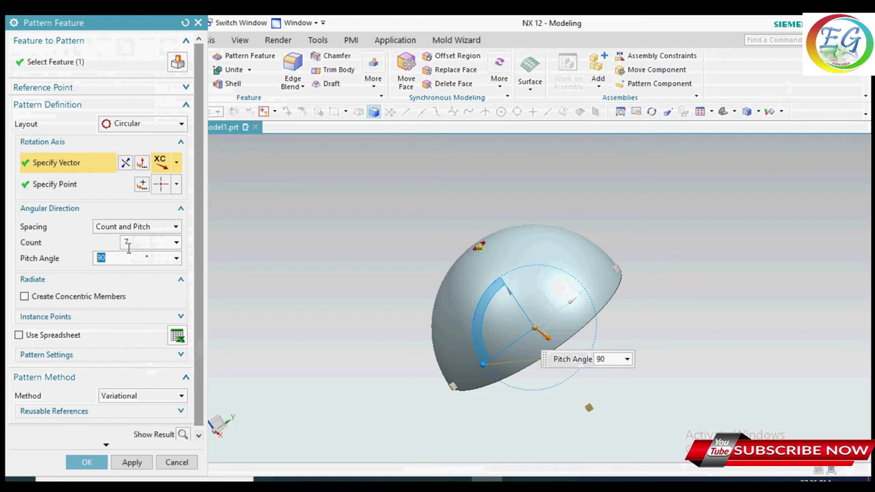
pyautogui.click(142, 229)
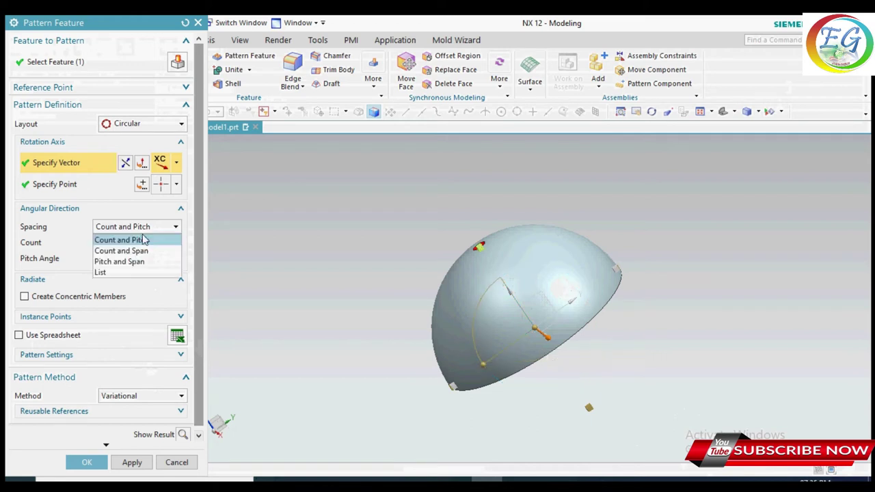
pyautogui.click(136, 251)
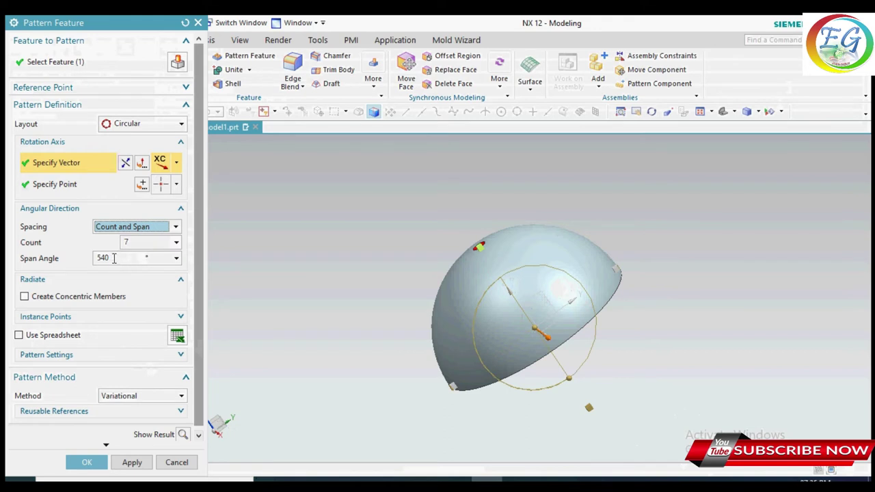
pyautogui.click(143, 230)
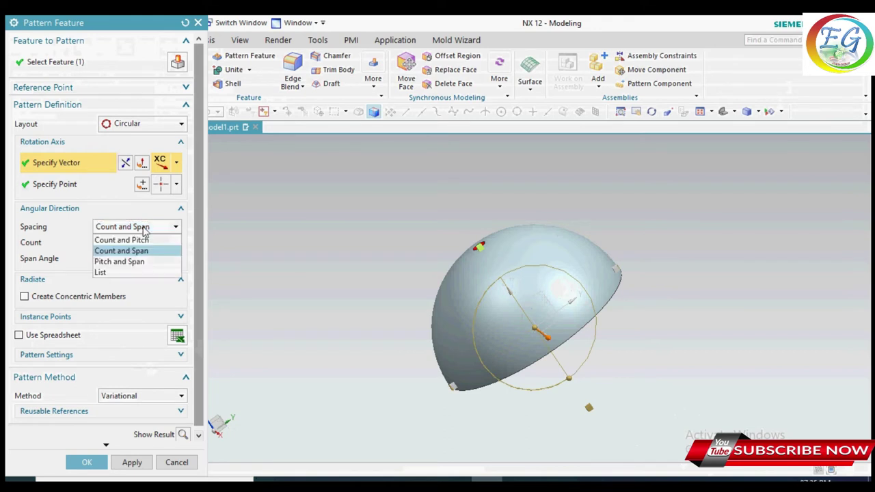
pyautogui.click(137, 262)
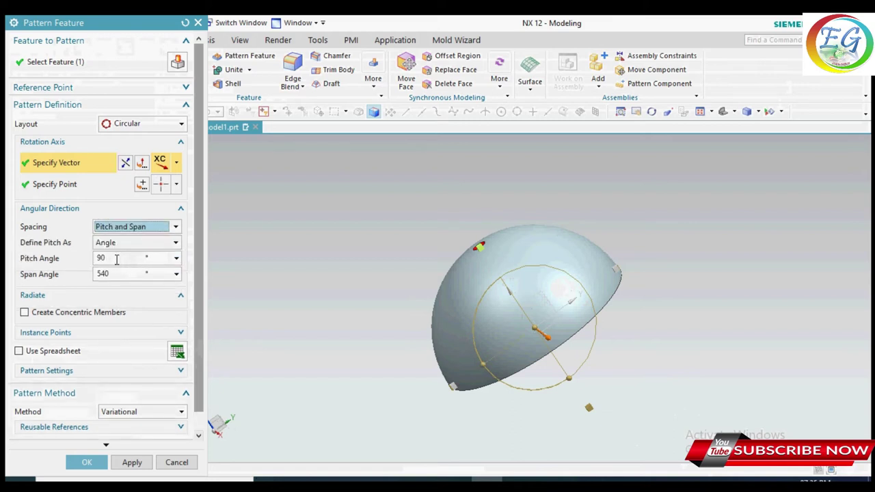
pyautogui.click(146, 230)
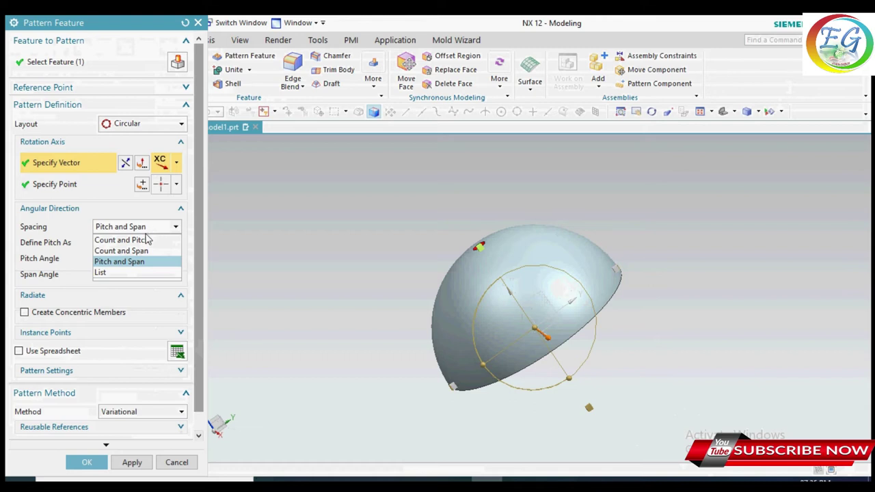
pyautogui.click(132, 273)
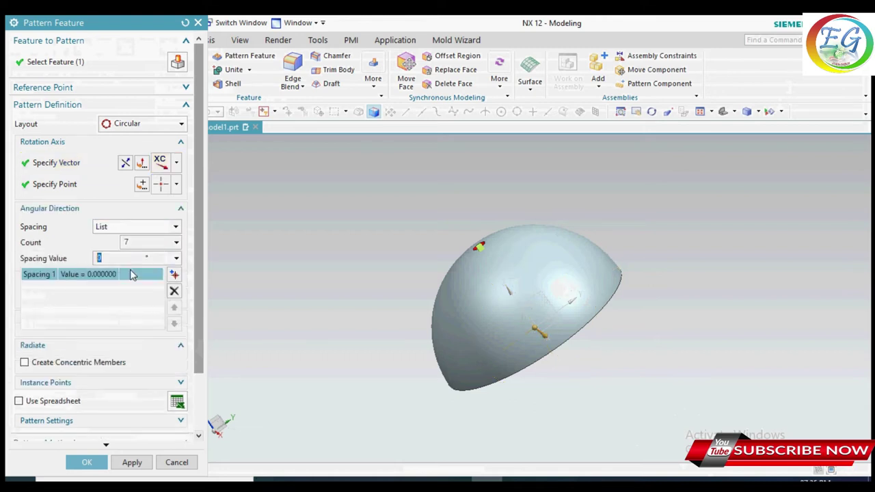
pyautogui.click(151, 232)
pyautogui.click(146, 239)
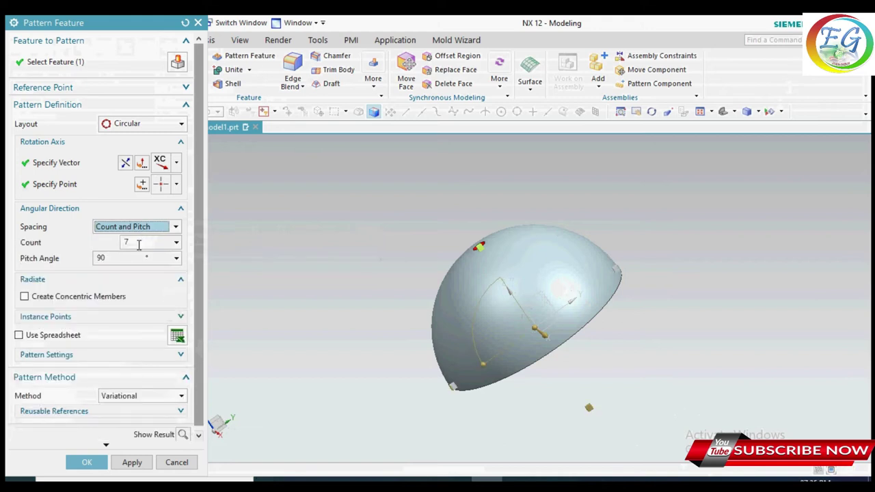
pyautogui.click(176, 244)
# Enter Count 10 and Pitch Angle 360/10, then inspect the pattern preview
pyautogui.click(164, 245)
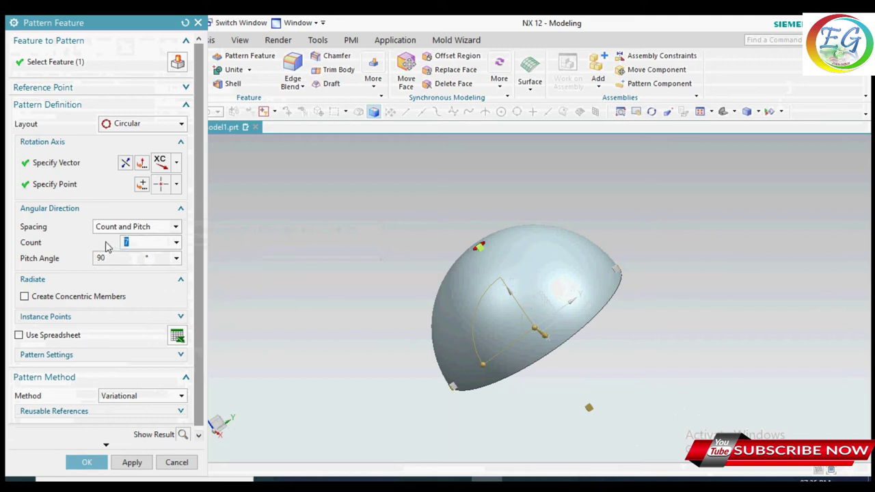
pyautogui.write('10')
pyautogui.click(114, 258)
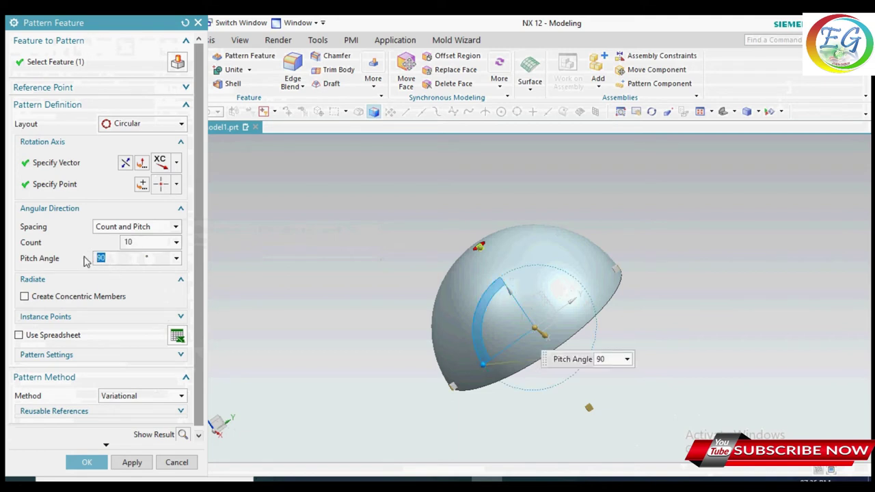
pyautogui.write('360/')
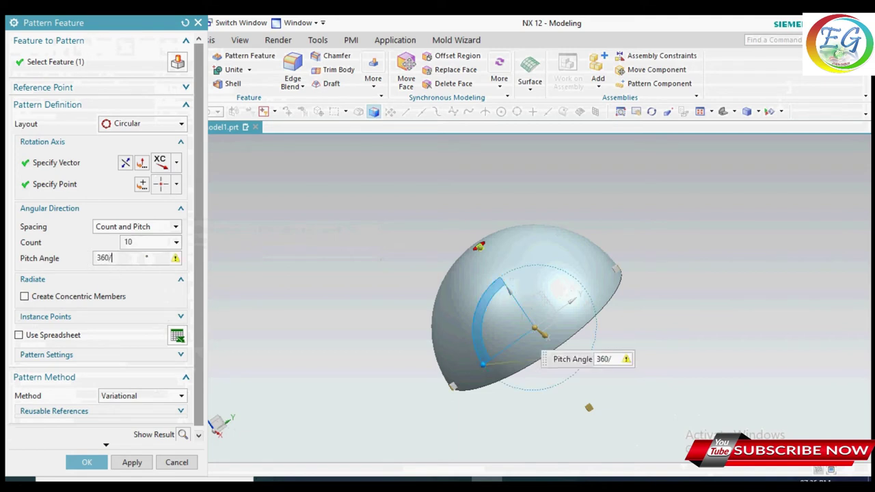
pyautogui.write('10')
pyautogui.press('Return')
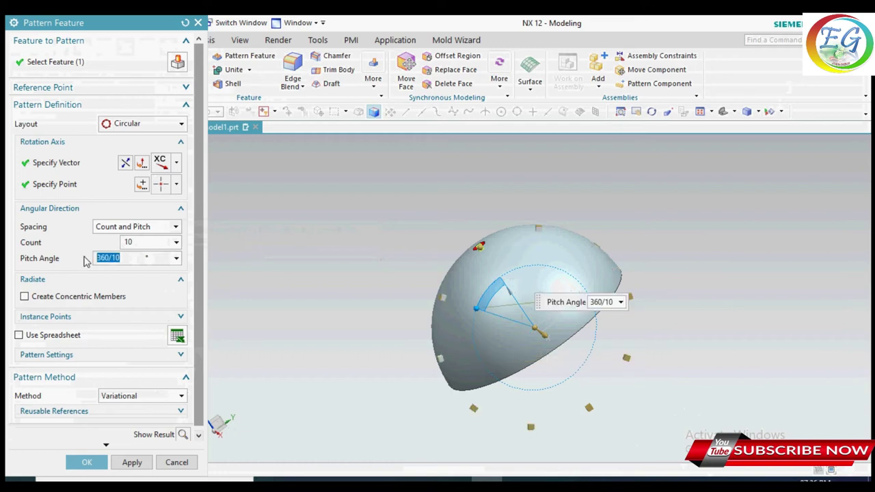
pyautogui.click(148, 242)
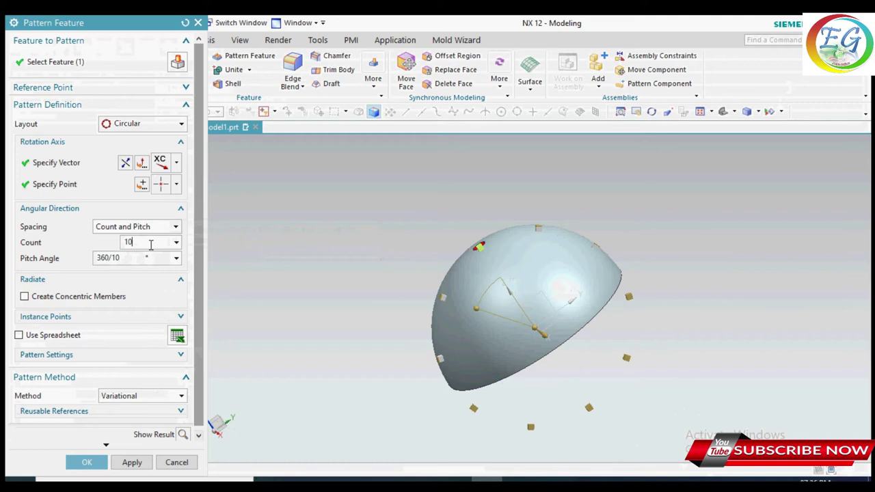
pyautogui.moveTo(142, 243); pyautogui.dragTo(117, 243)
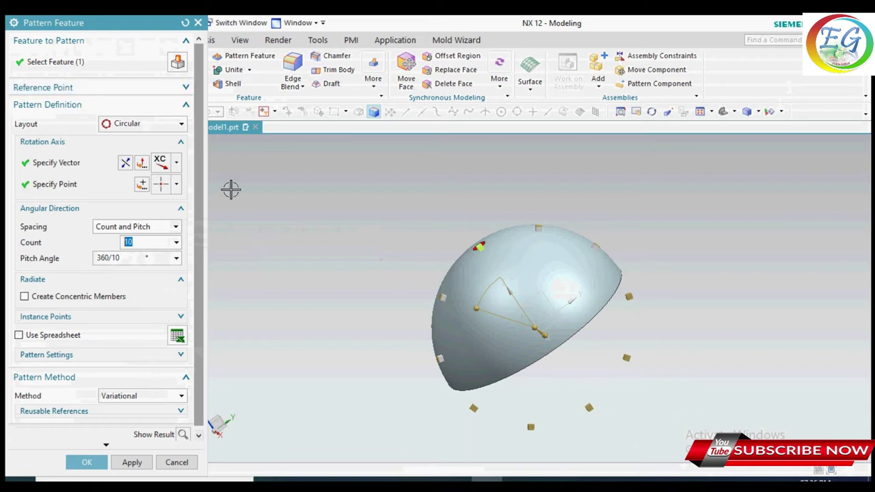
pyautogui.moveTo(518, 211); pyautogui.dragTo(560, 205, button='middle')
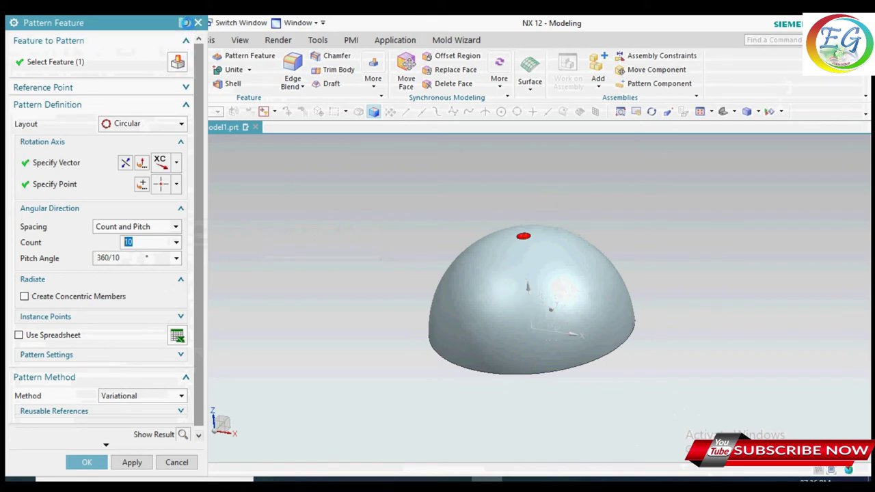
# Switch the pattern layout to Along and select the red dimple feature
pyautogui.click(145, 128)
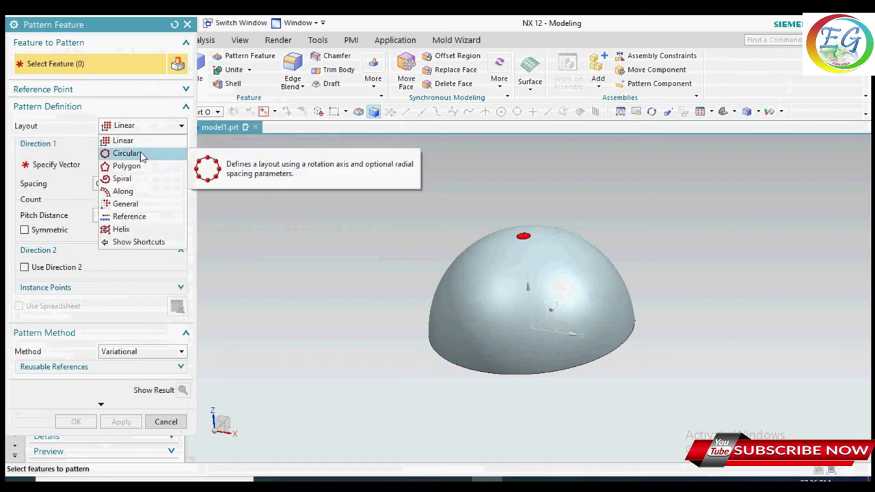
pyautogui.click(130, 194)
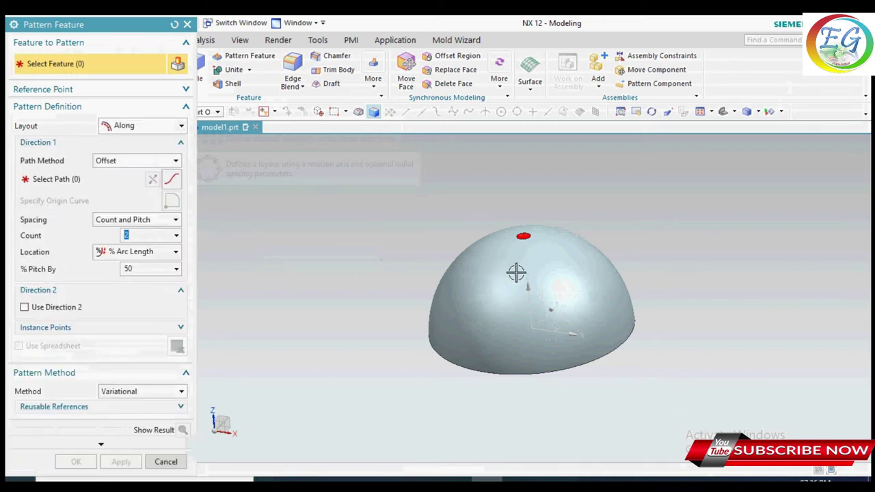
pyautogui.click(526, 236)
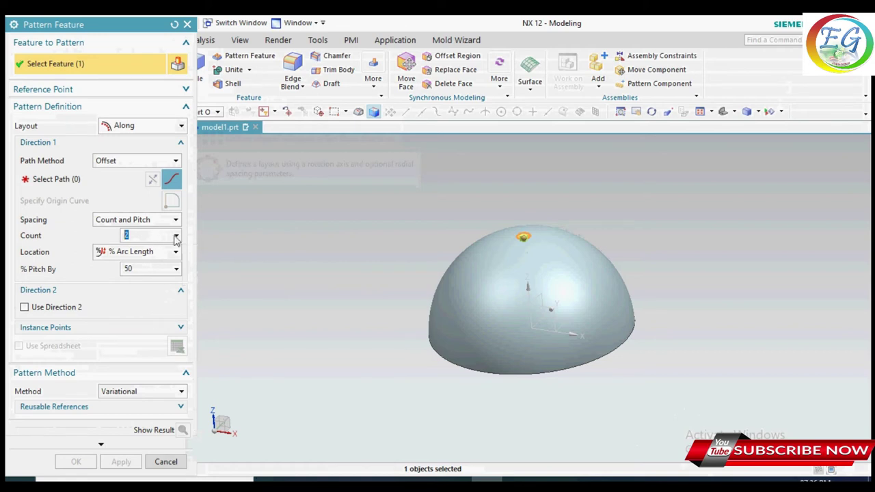
# Set 7 copies spaced by absolute arc length along the path, keeping the Along layout
pyautogui.click(177, 236)
pyautogui.click(157, 235)
pyautogui.write('7')
pyautogui.click(144, 252)
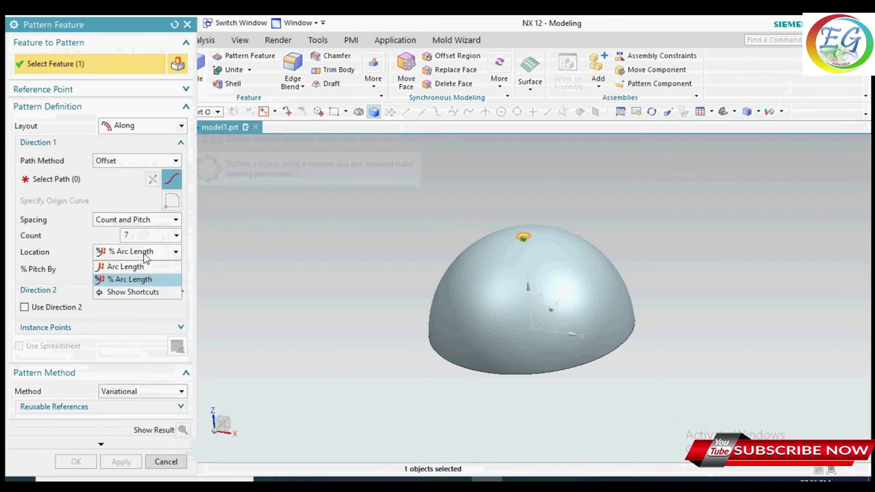
pyautogui.click(142, 267)
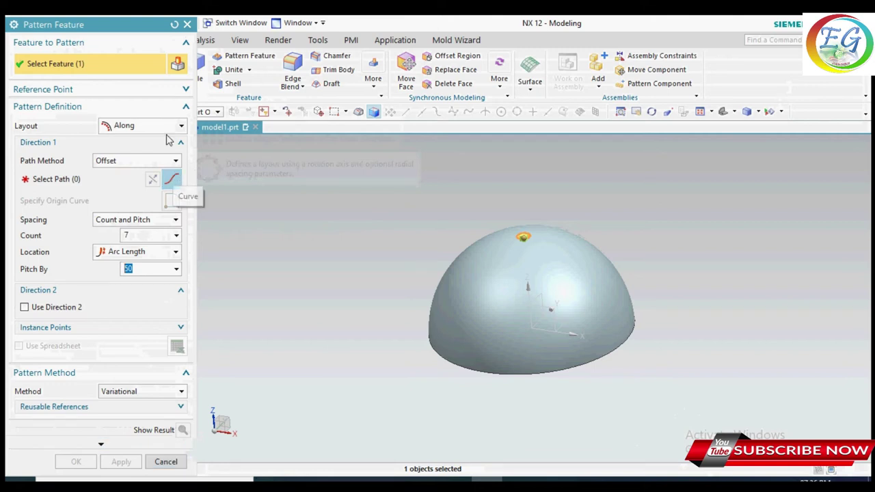
pyautogui.click(163, 129)
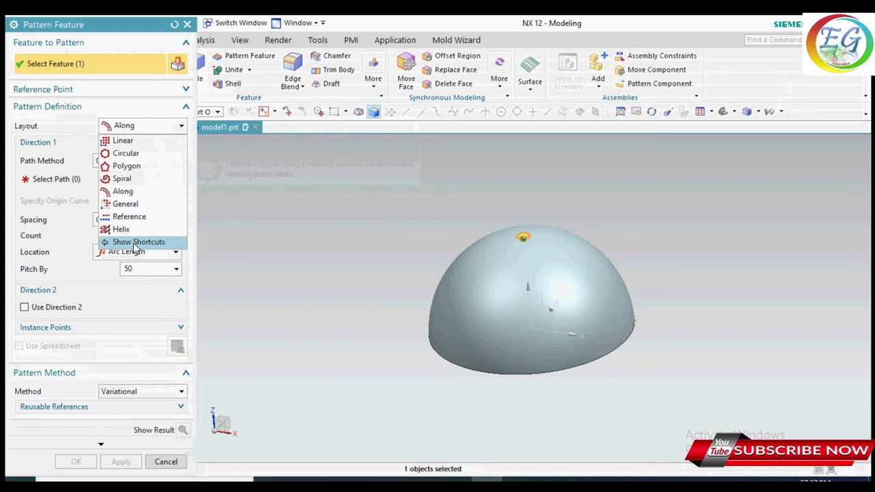
pyautogui.moveTo(123, 191)
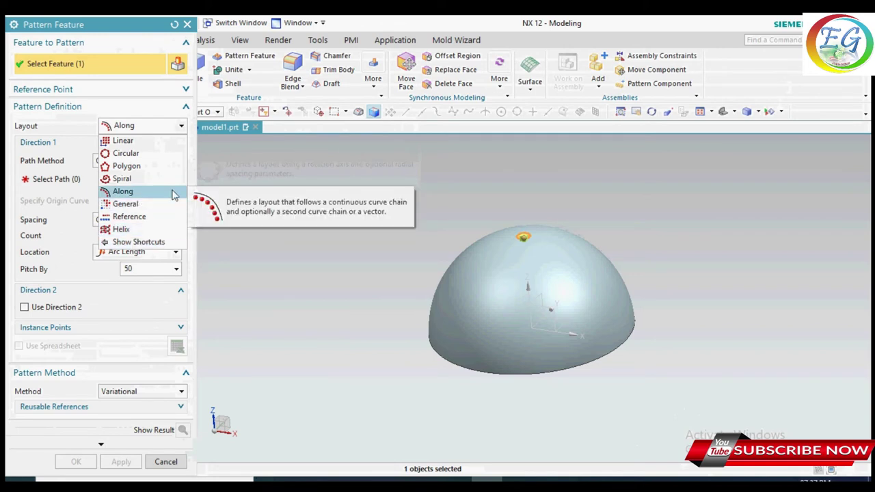
pyautogui.click(194, 34)
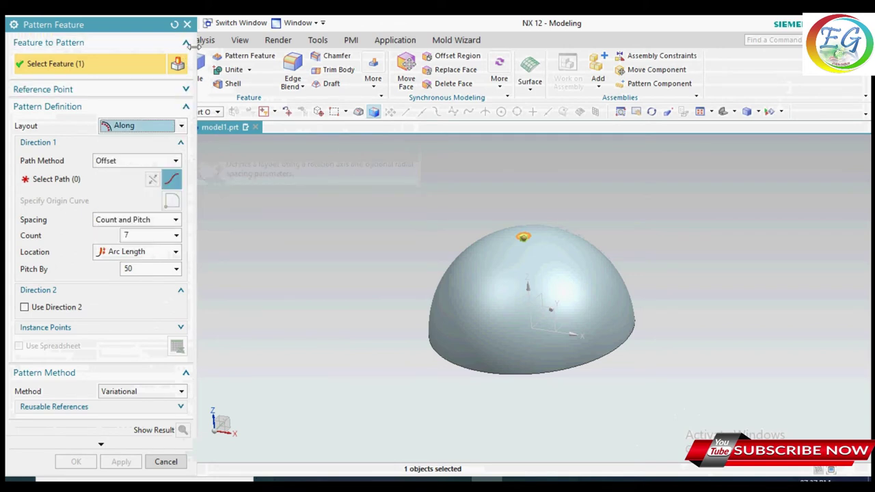
# Close Pattern Feature and show all sketches via Ctrl+W to reveal the arc on the dome
pyautogui.click(187, 24)
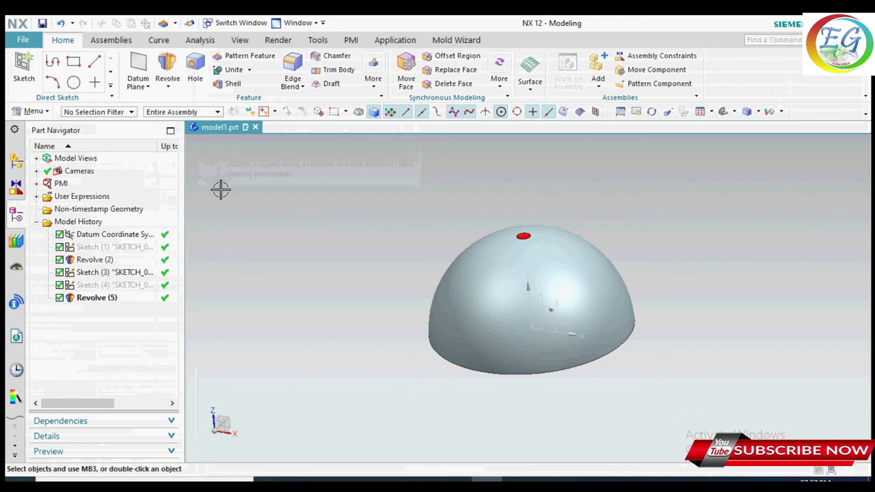
pyautogui.hotkey('ctrl', 'w')
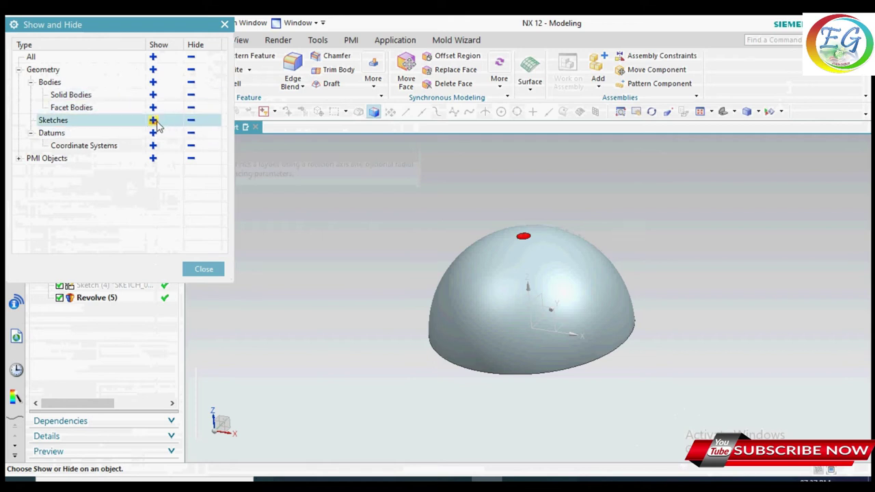
pyautogui.click(153, 121)
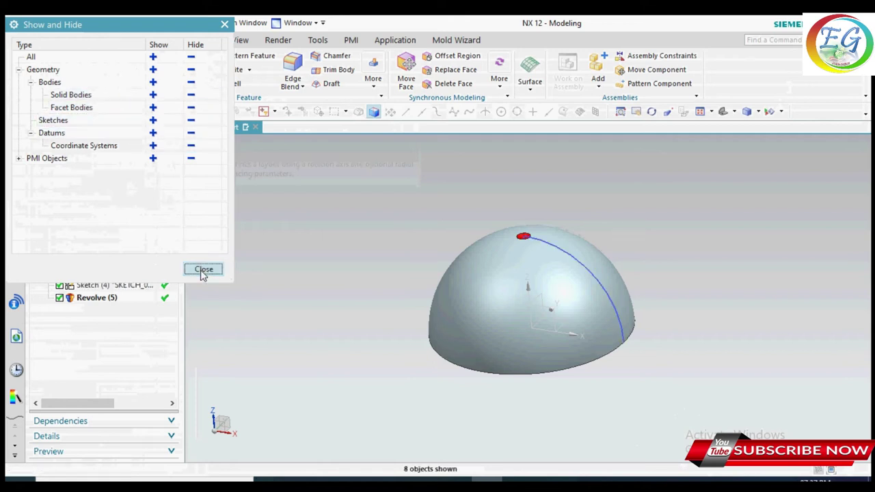
pyautogui.click(203, 270)
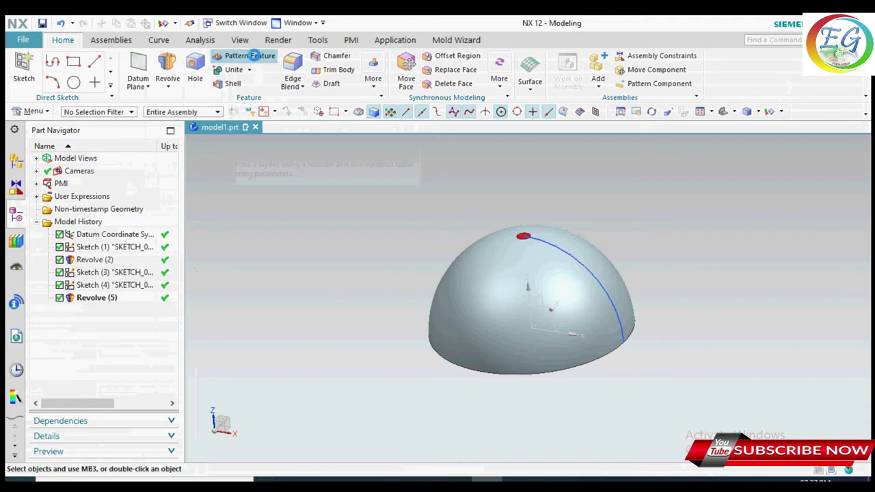
# Start a new Pattern Feature with the Along layout and move it aside
pyautogui.click(252, 57)
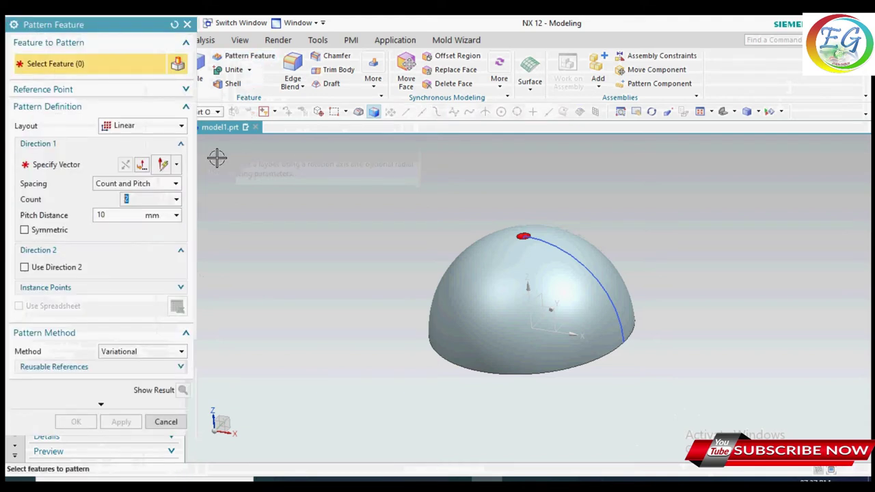
pyautogui.click(156, 127)
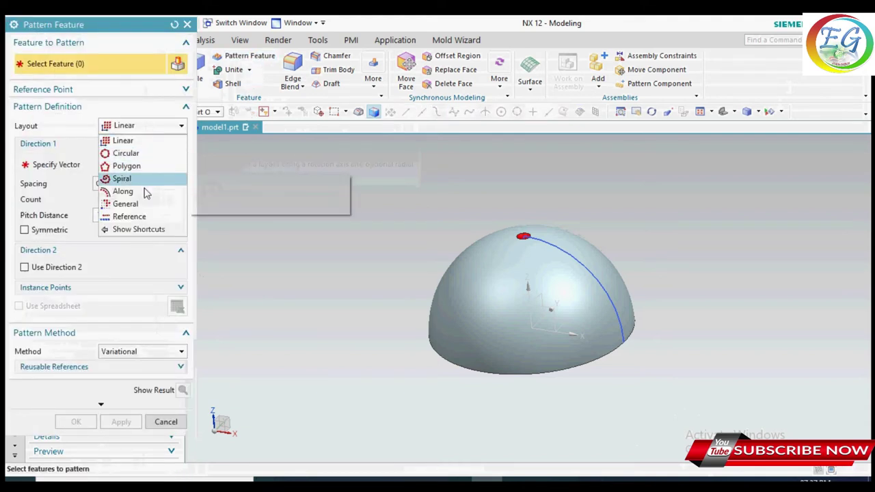
pyautogui.click(123, 192)
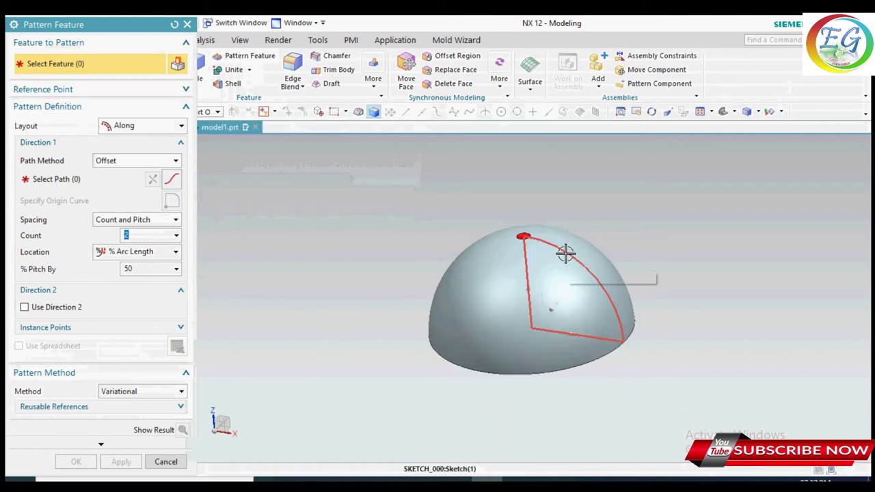
pyautogui.moveTo(155, 32)
pyautogui.mouseDown()
pyautogui.moveTo(231, 62)
pyautogui.moveTo(287, 54)
pyautogui.mouseUp()
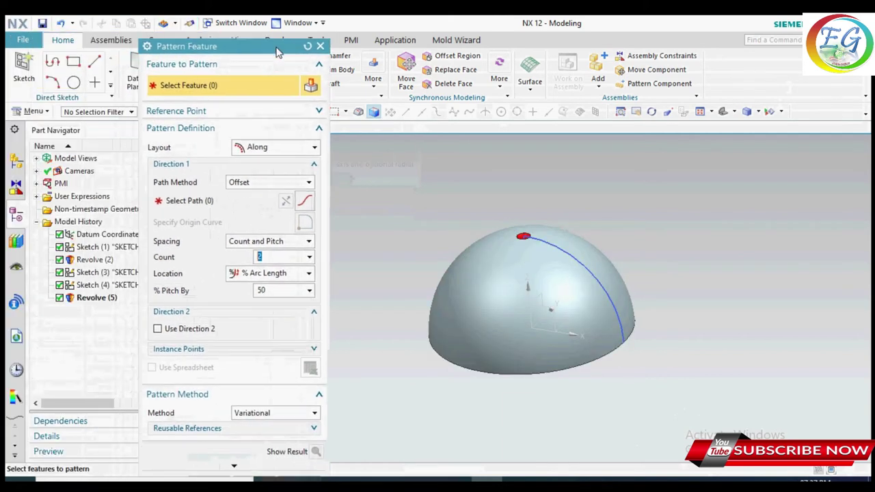
# Set the selection filter to Curve Feature, then back to No Selection Filter
pyautogui.click(93, 114)
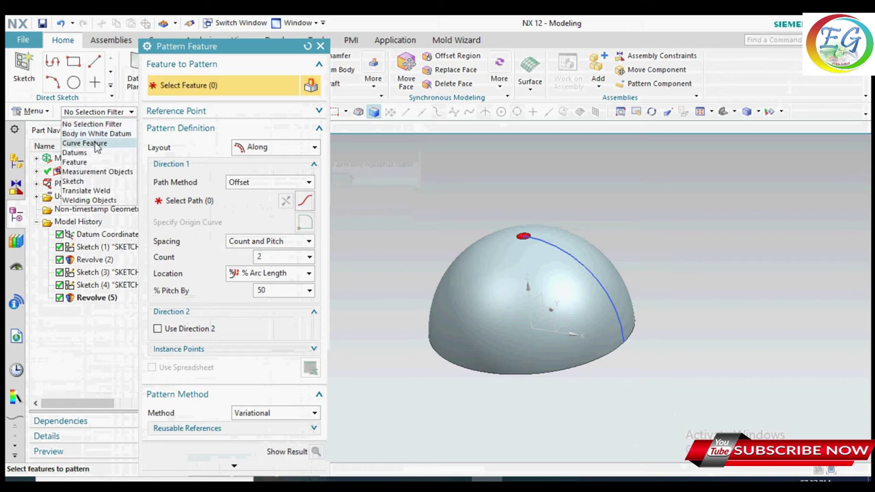
pyautogui.moveTo(192, 51)
pyautogui.mouseDown()
pyautogui.moveTo(305, 99)
pyautogui.moveTo(184, 55)
pyautogui.mouseUp()
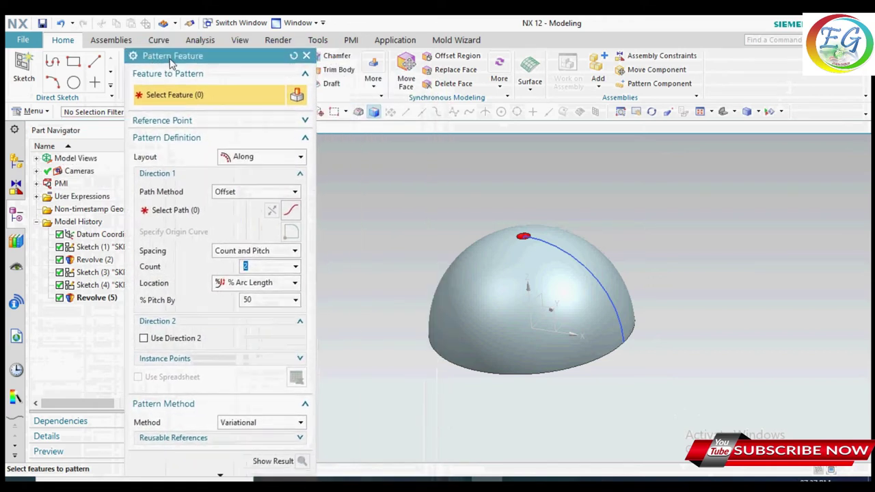
pyautogui.click(129, 111)
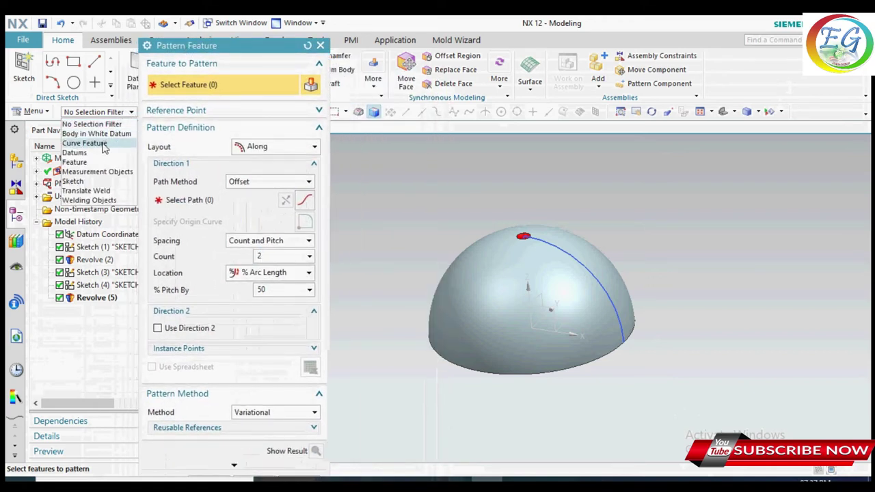
pyautogui.click(103, 144)
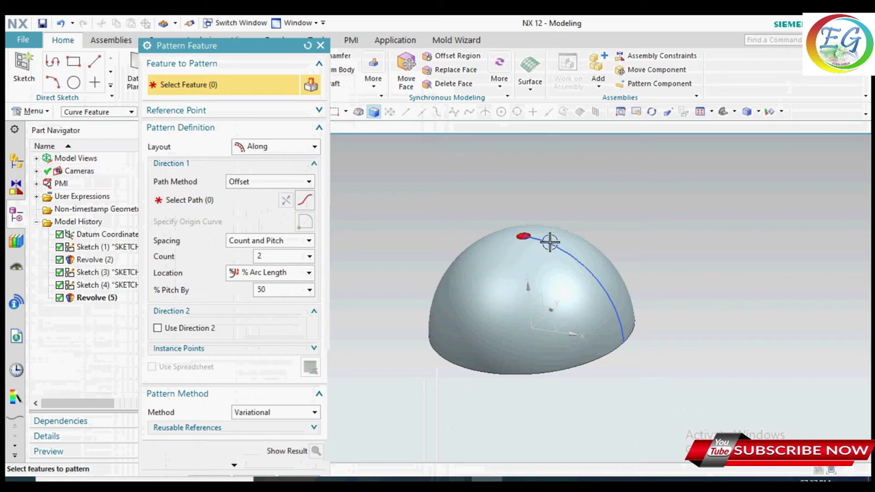
pyautogui.click(114, 112)
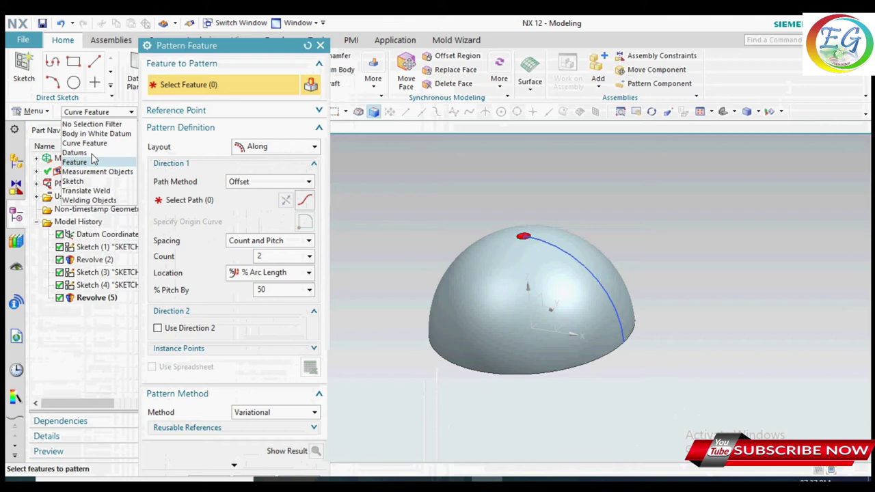
pyautogui.click(94, 125)
pyautogui.moveTo(225, 50); pyautogui.dragTo(115, 29)
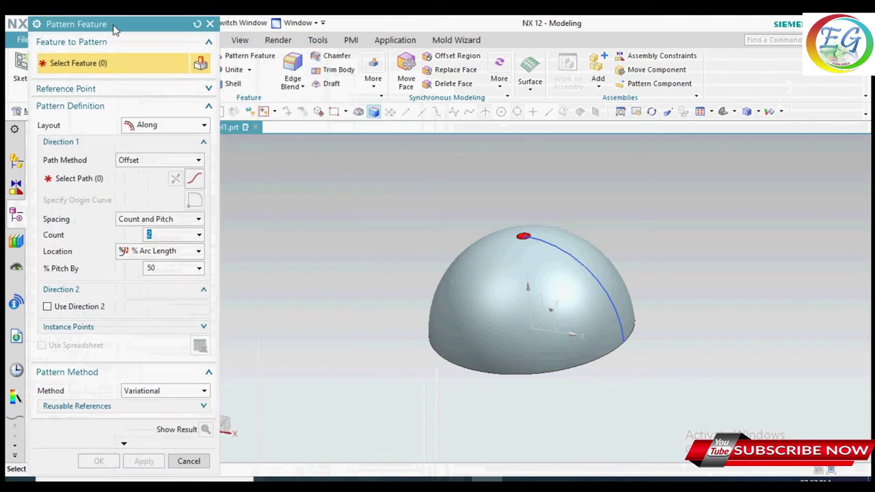
# Pick the dome sketch, try the Circular layout, then reset Pattern Feature to Linear defaults
pyautogui.click(557, 248)
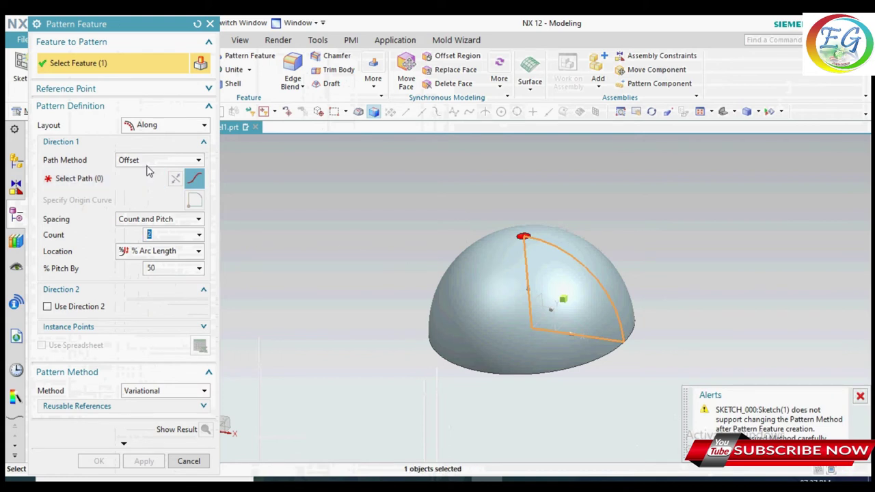
pyautogui.moveTo(159, 160)
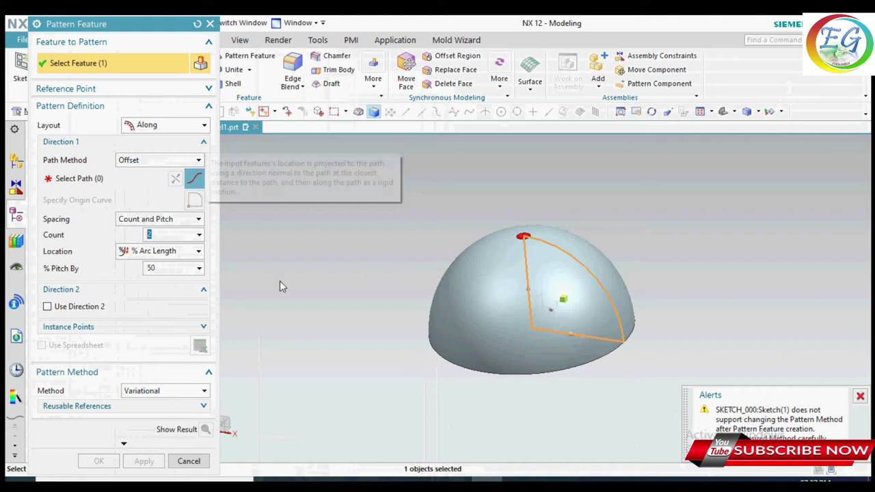
pyautogui.moveTo(306, 302)
pyautogui.mouseDown(button='middle')
pyautogui.moveTo(332, 293)
pyautogui.moveTo(320, 298)
pyautogui.mouseUp(button='middle')
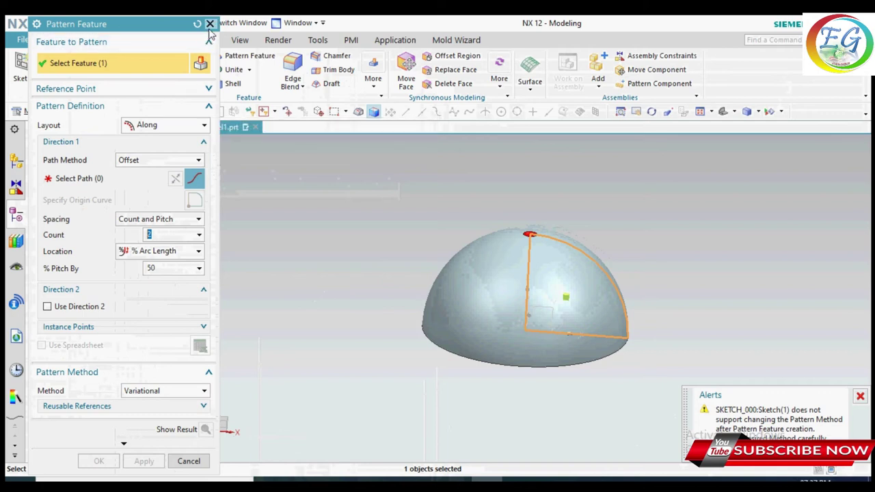
pyautogui.click(184, 125)
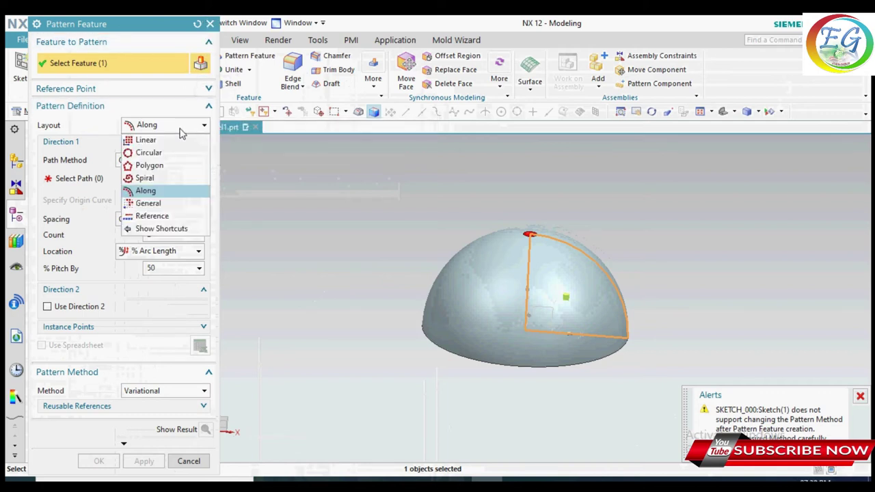
pyautogui.click(170, 151)
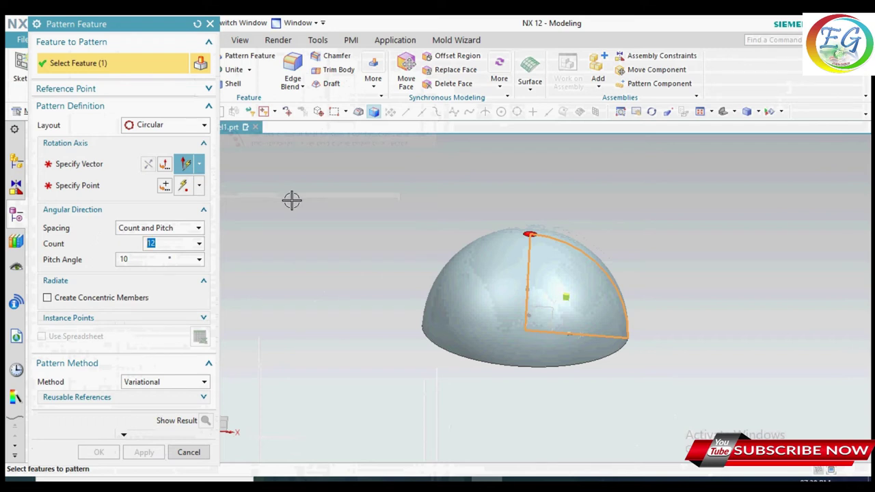
pyautogui.click(197, 23)
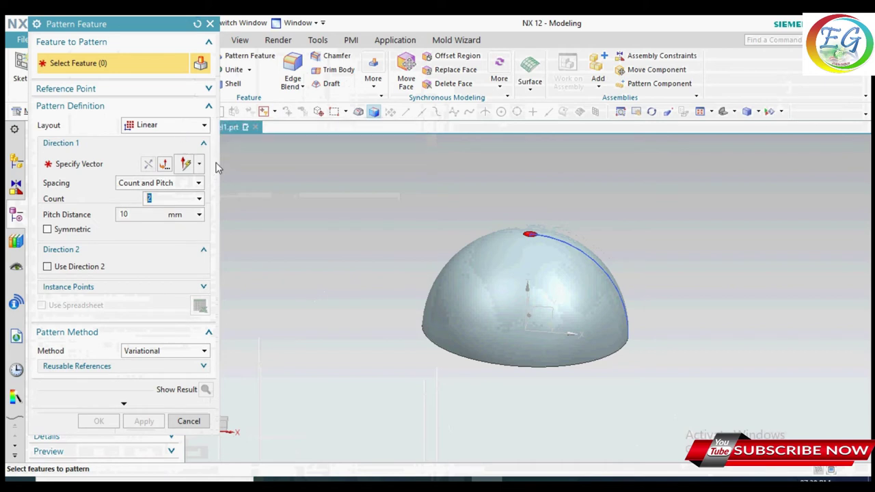
# Reset the dialog, choose Circular layout and pick Revolve (5) from the Part Navigator
pyautogui.click(195, 23)
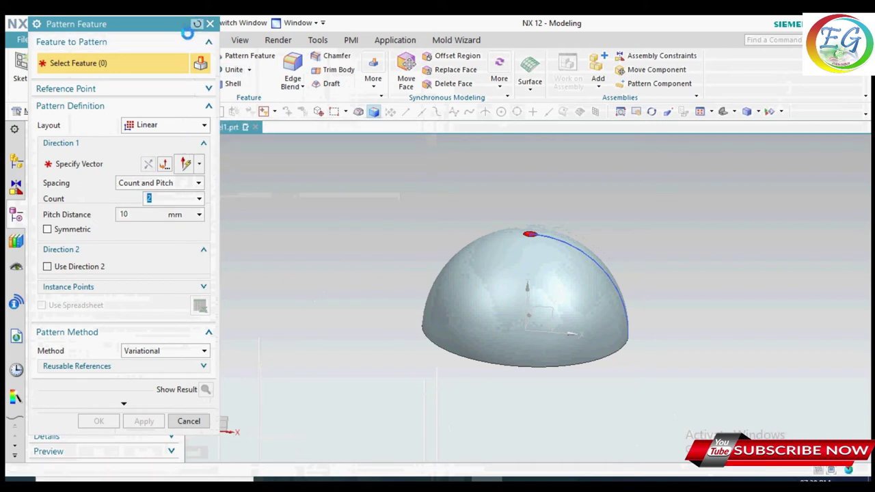
pyautogui.click(164, 130)
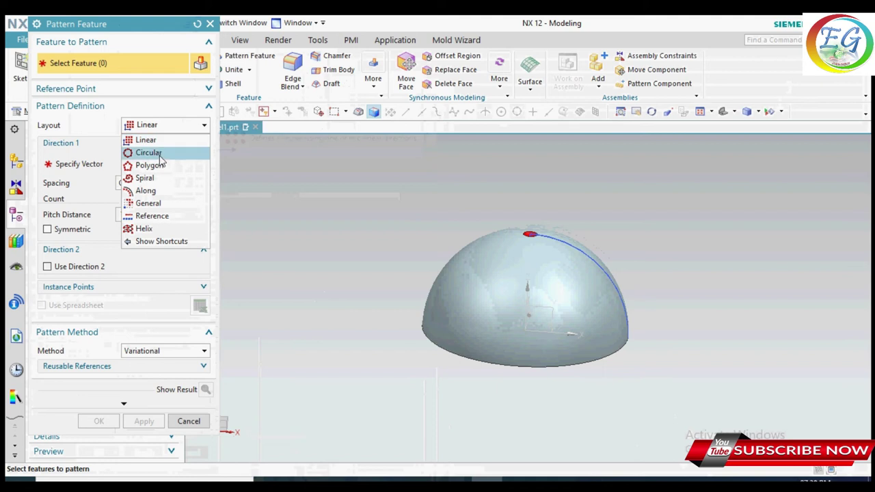
pyautogui.click(162, 155)
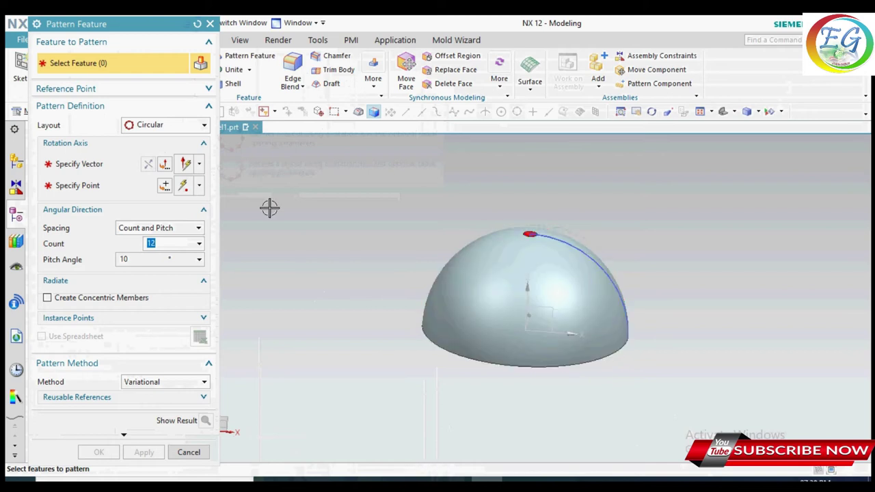
pyautogui.moveTo(143, 27); pyautogui.dragTo(231, 31)
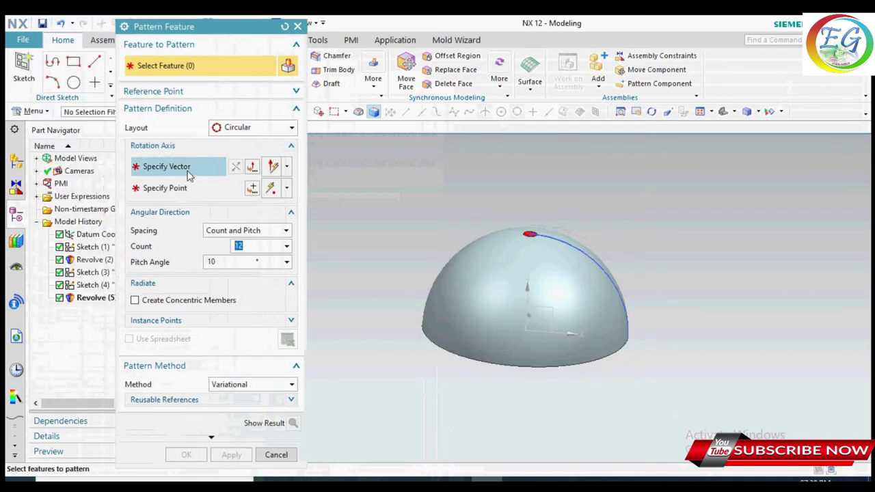
pyautogui.click(94, 298)
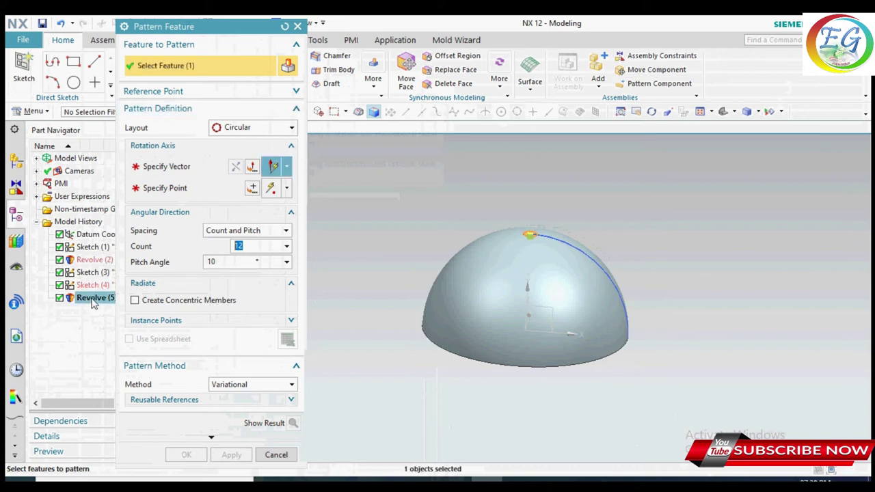
pyautogui.click(211, 167)
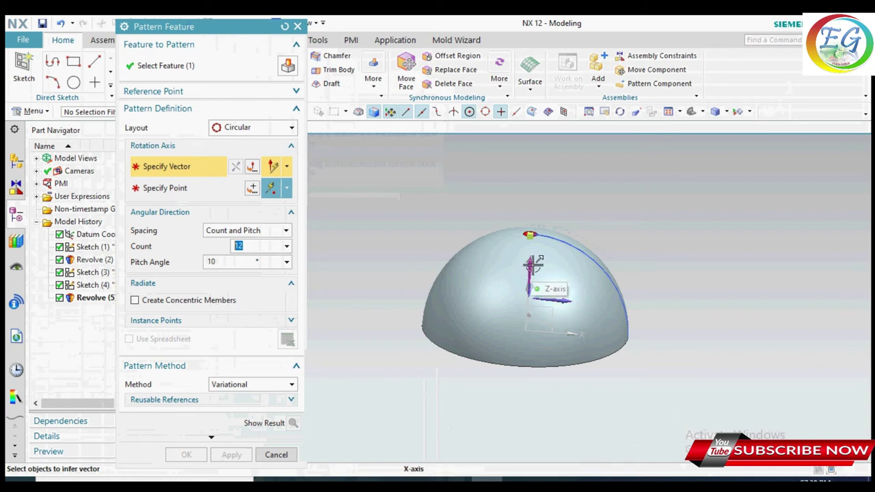
# Set the rotation axis to the X-axis through the endpoint of SKETCH_000's Line2
pyautogui.click(556, 299)
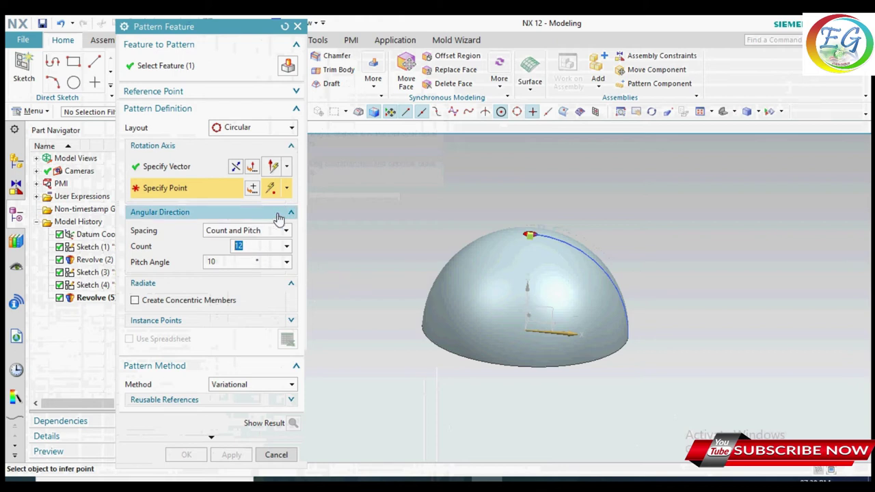
pyautogui.scroll(-2, 523, 233)
pyautogui.scroll(-2, 529, 235)
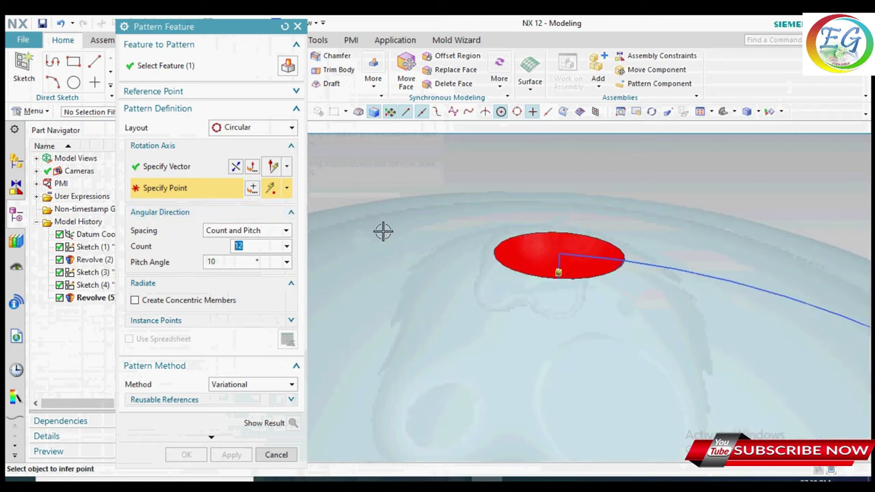
pyautogui.scroll(-2, 559, 266)
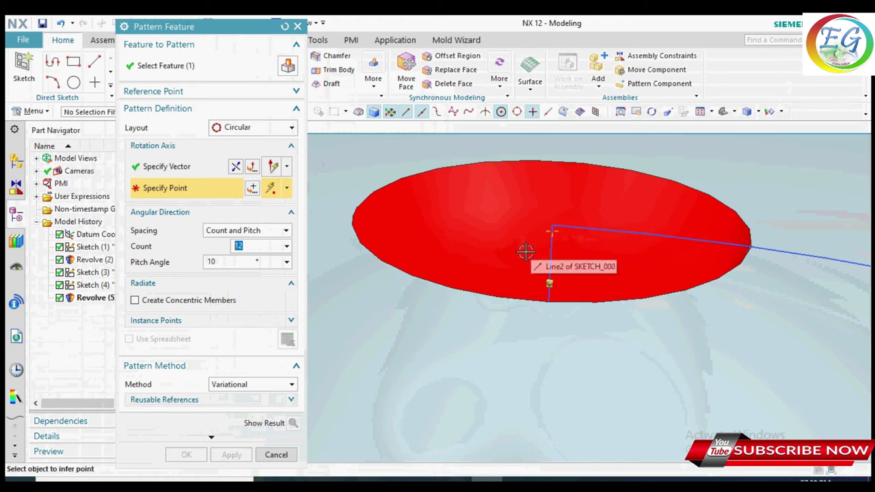
pyautogui.click(552, 225)
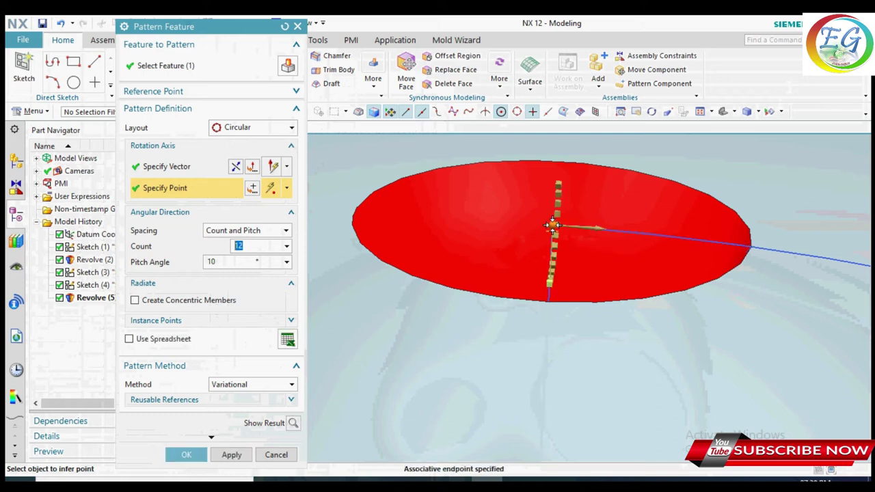
pyautogui.scroll(-3, 479, 238)
pyautogui.scroll(-2, 445, 236)
pyautogui.moveTo(712, 186); pyautogui.dragTo(670, 196, button='middle')
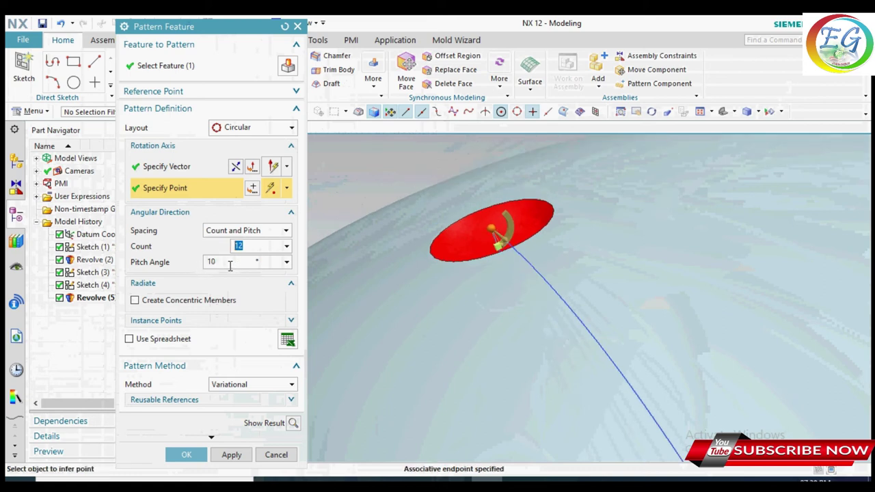
# Try a 90° pitch angle and rotate the view to inspect the dome's side
pyautogui.click(507, 214)
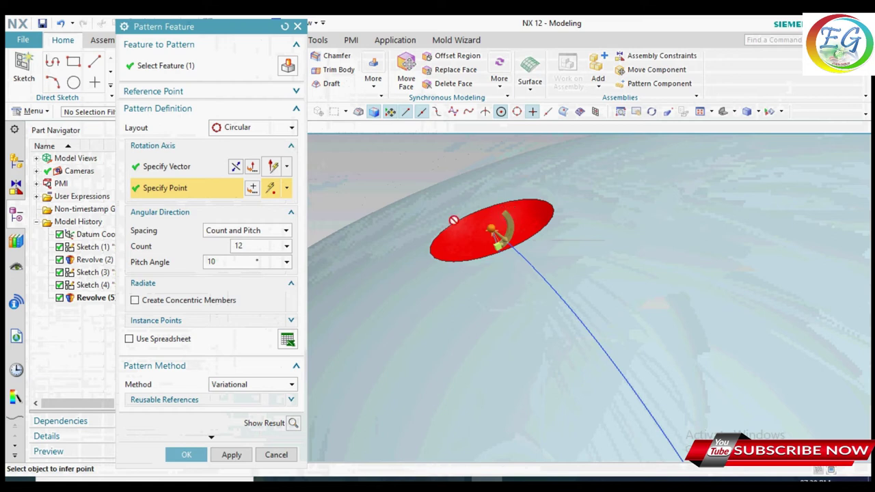
pyautogui.click(237, 262)
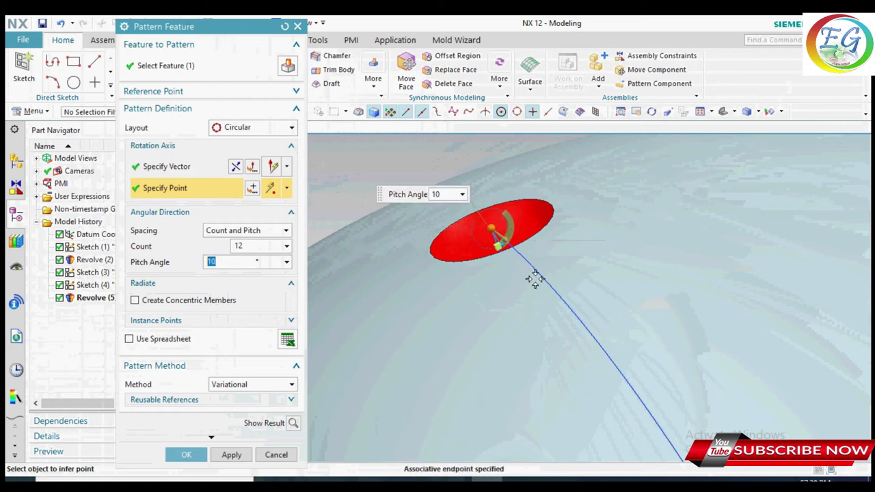
pyautogui.write('90')
pyautogui.press('Return')
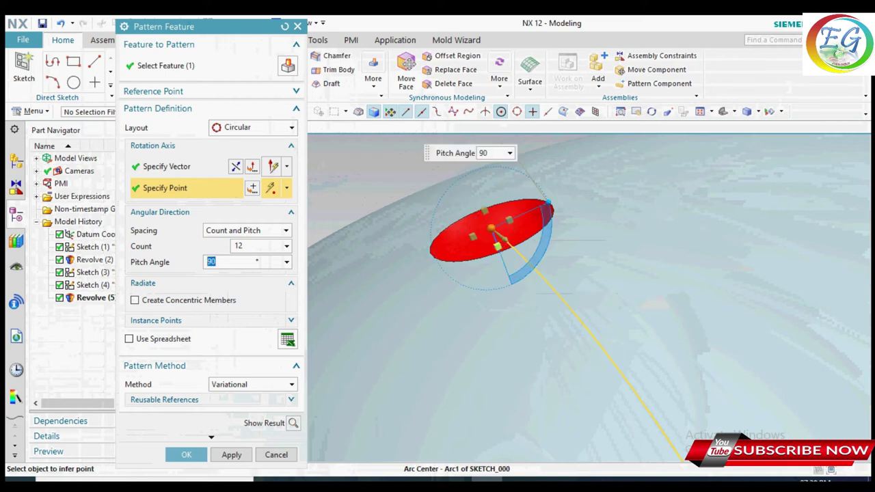
pyautogui.scroll(-3, 751, 276)
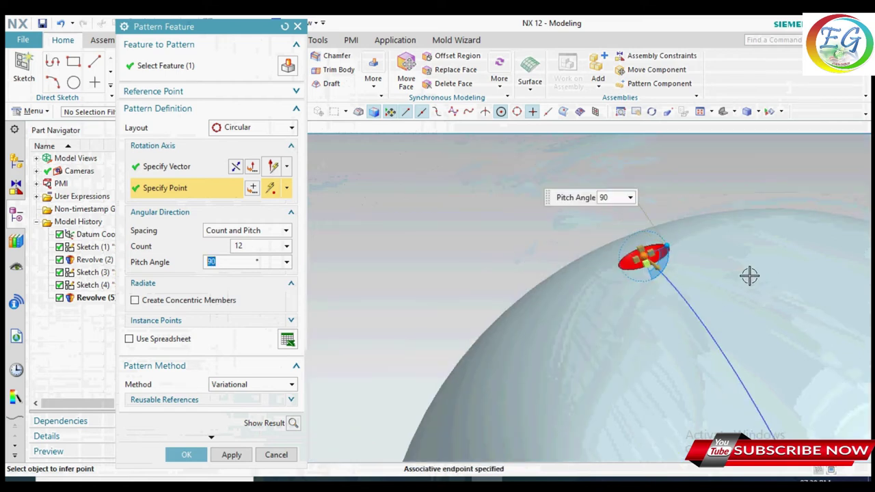
pyautogui.moveTo(573, 243)
pyautogui.mouseDown(button='middle')
pyautogui.moveTo(522, 250)
pyautogui.moveTo(524, 262)
pyautogui.moveTo(537, 261)
pyautogui.moveTo(531, 237)
pyautogui.moveTo(517, 218)
pyautogui.moveTo(494, 213)
pyautogui.moveTo(474, 226)
pyautogui.moveTo(488, 217)
pyautogui.moveTo(482, 228)
pyautogui.moveTo(433, 242)
pyautogui.mouseUp(button='middle')
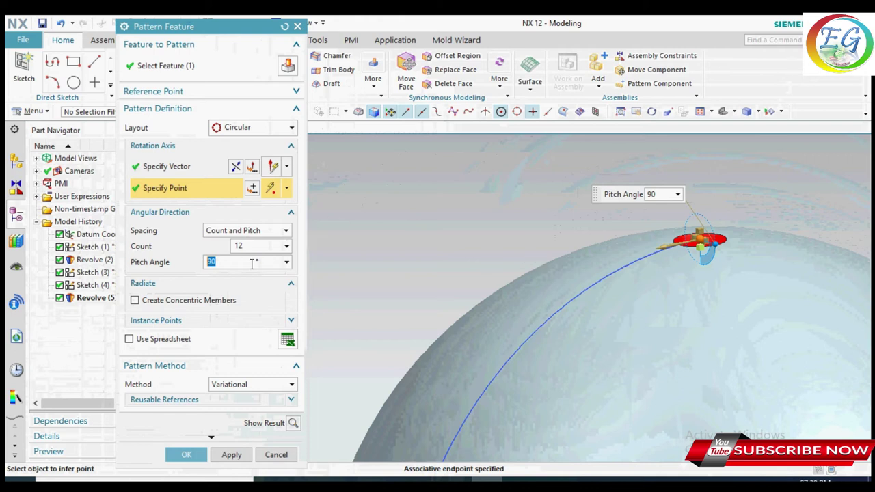
# Reset the pattern settings and choose a Circular layout patterning Revolve (5)
pyautogui.click(285, 26)
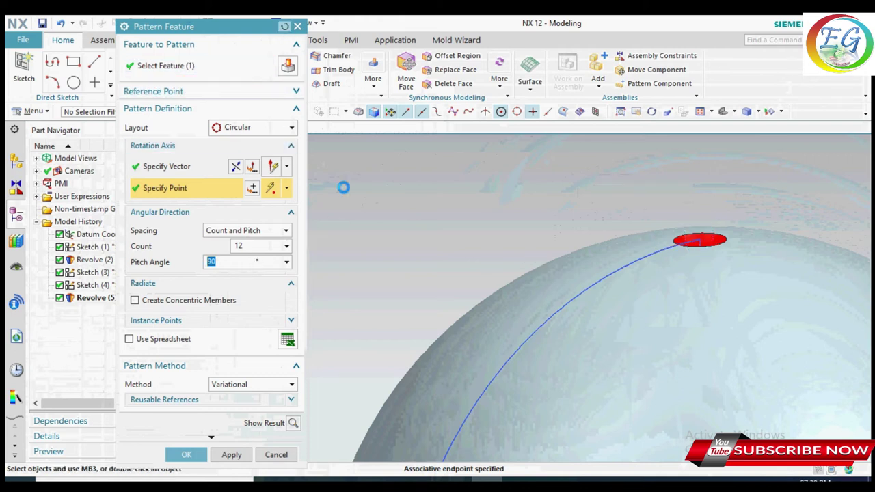
pyautogui.scroll(-2, 481, 204)
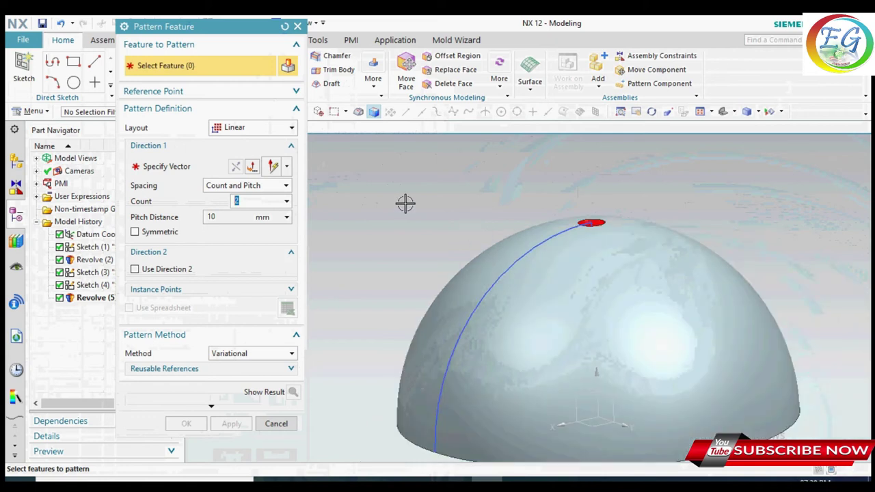
pyautogui.click(235, 128)
pyautogui.click(236, 152)
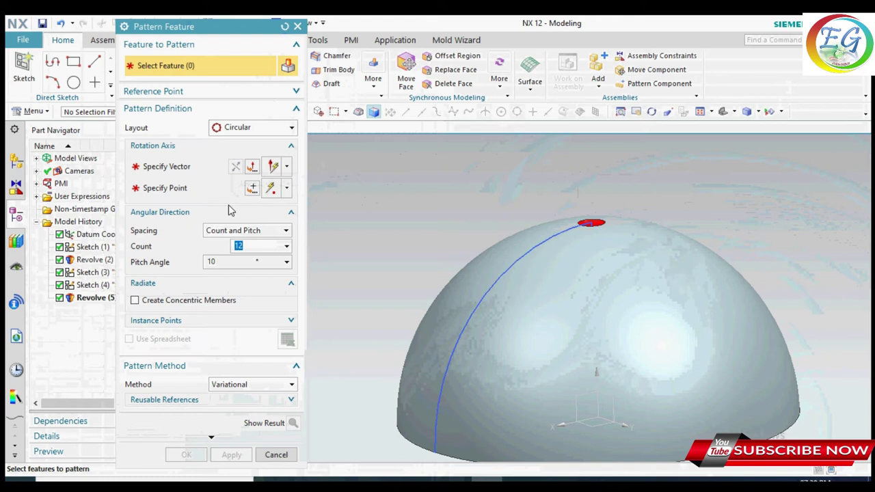
pyautogui.click(98, 306)
# Set the rotation axis to the Y-axis through the point 0,0,0
pyautogui.click(212, 173)
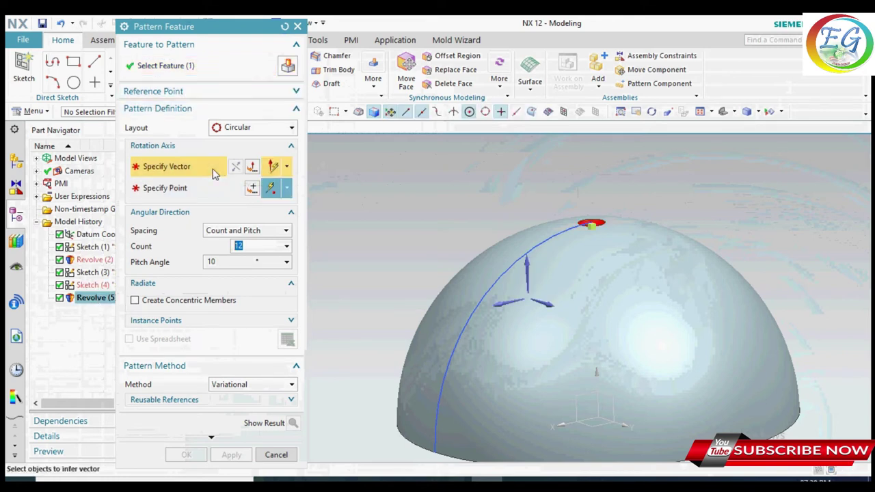
pyautogui.click(548, 302)
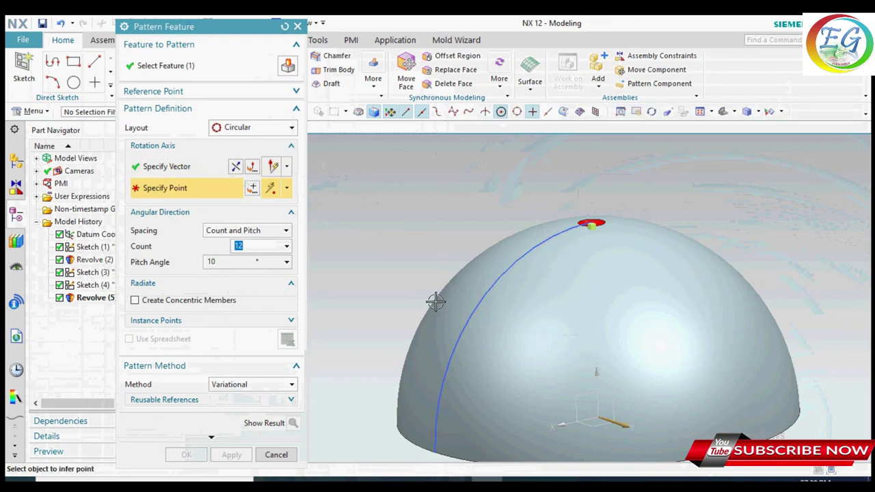
pyautogui.click(253, 188)
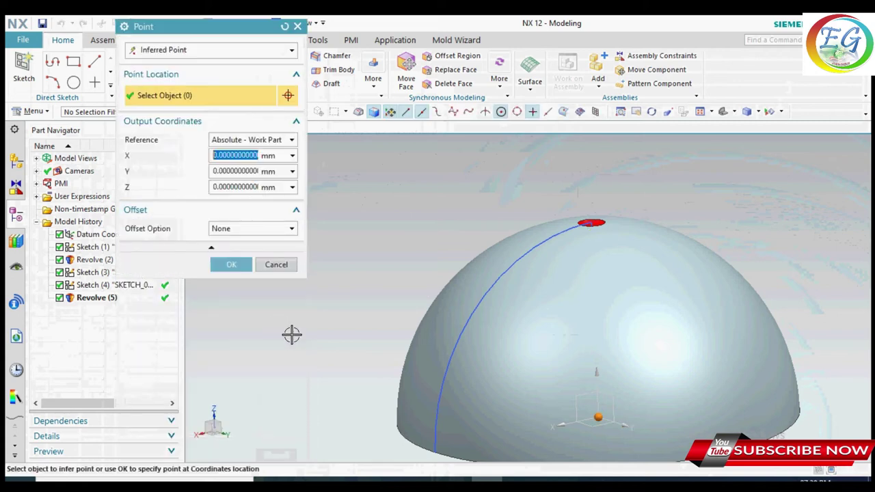
pyautogui.click(232, 264)
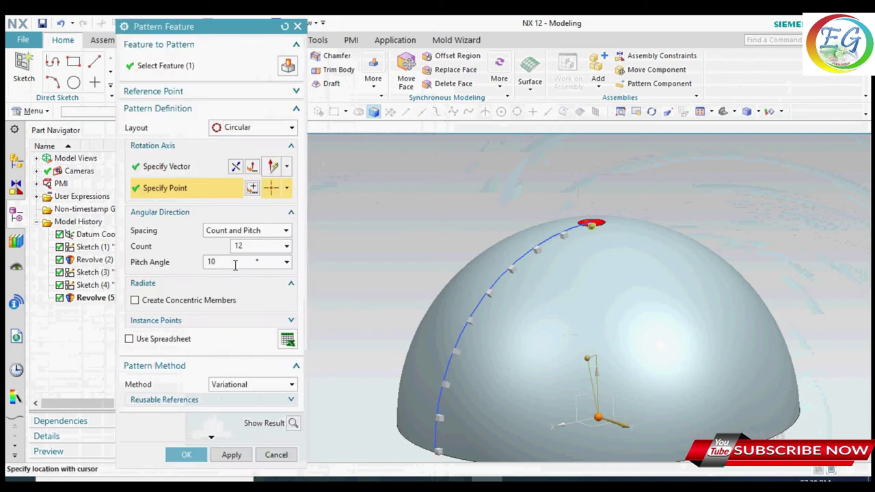
pyautogui.scroll(-3, 372, 227)
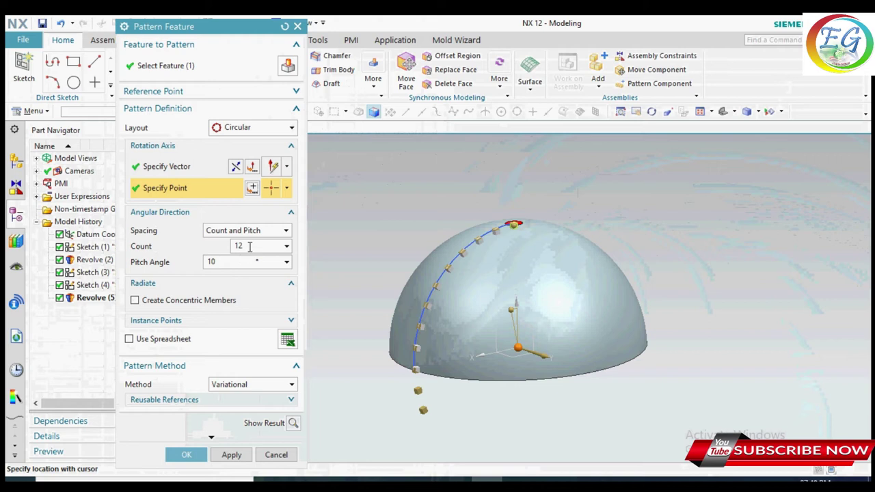
# Change the count from 12 to 10, keep the 10° pitch, and preview the dimples down the arc
pyautogui.click(287, 251)
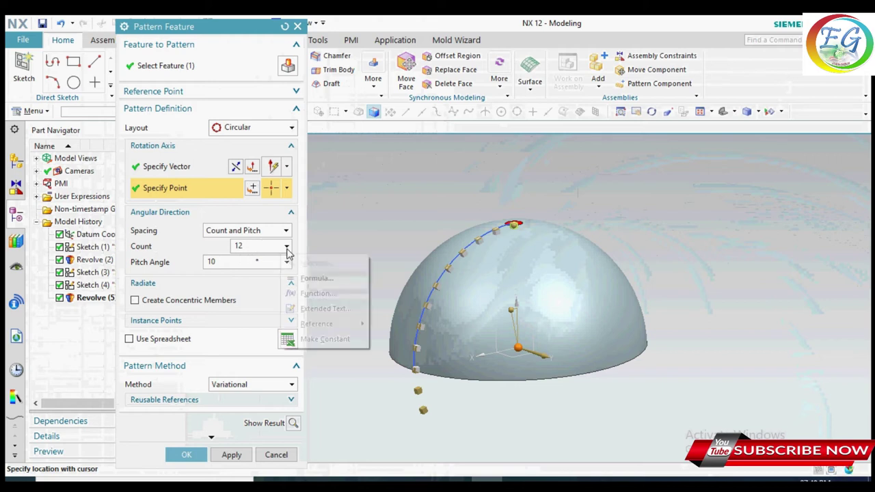
pyautogui.click(262, 245)
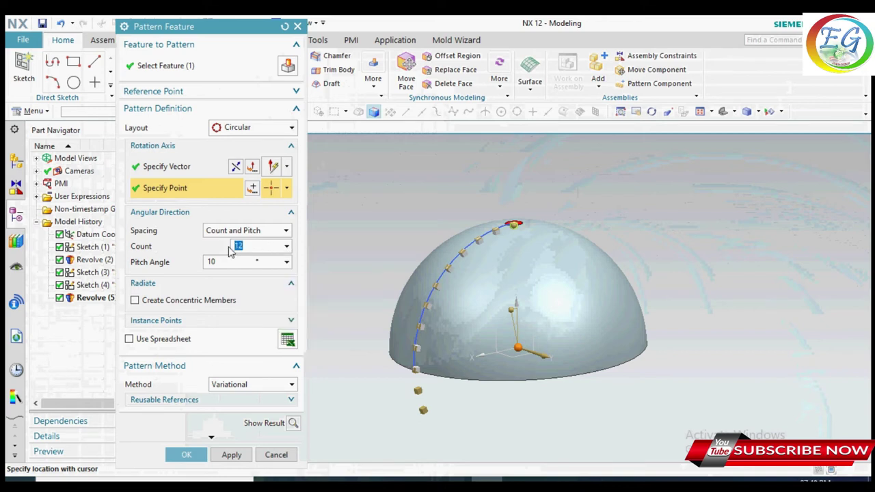
pyautogui.write('10')
pyautogui.press('Return')
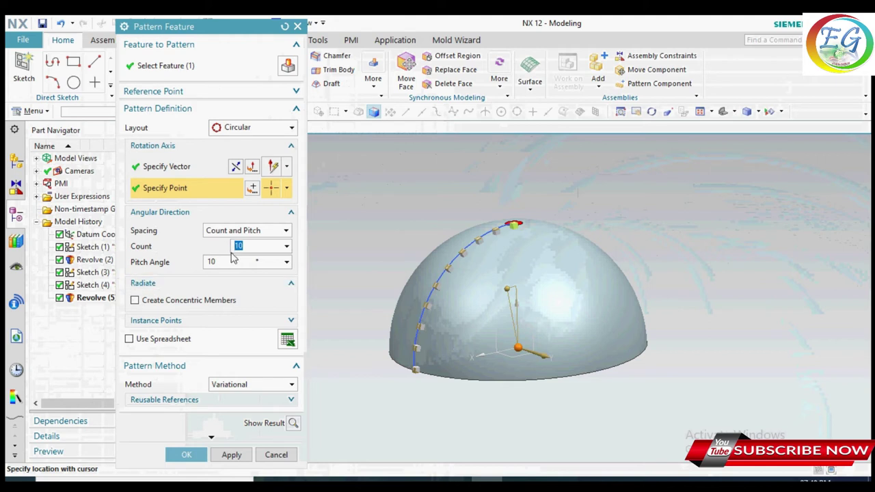
pyautogui.doubleClick(223, 260)
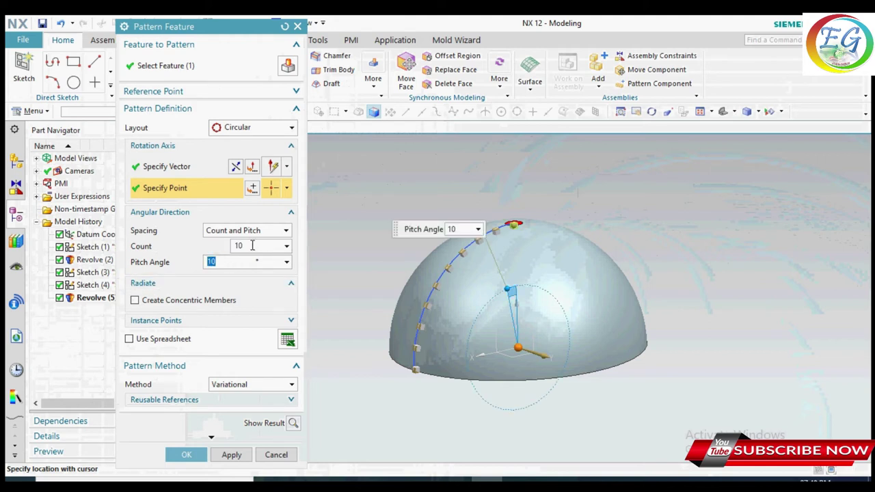
pyautogui.doubleClick(234, 246)
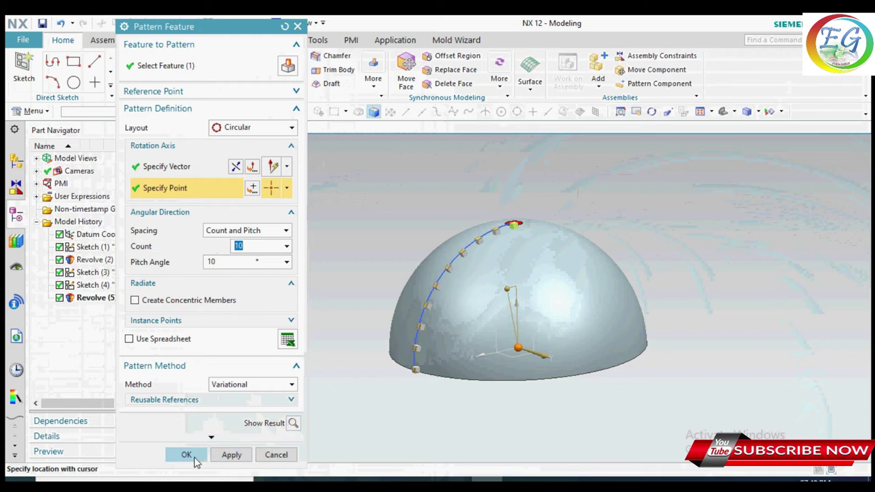
pyautogui.click(293, 424)
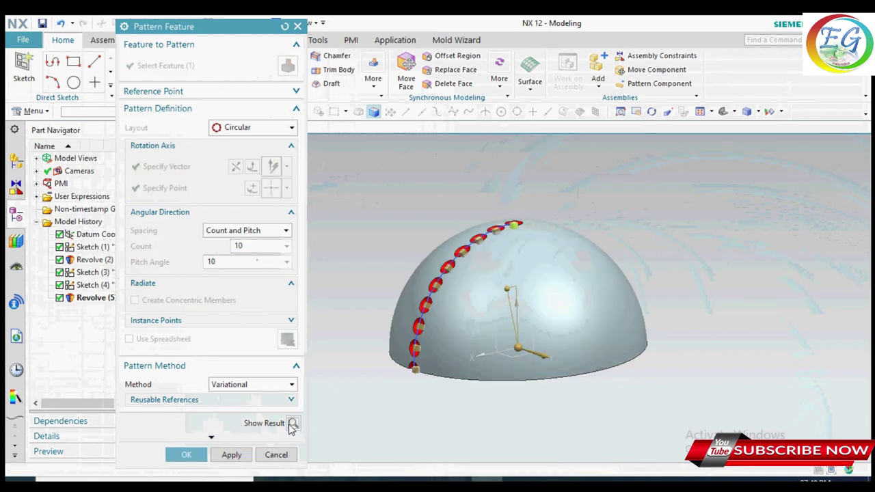
# Cancel the first Pattern Feature attempt without creating it
pyautogui.click(231, 455)
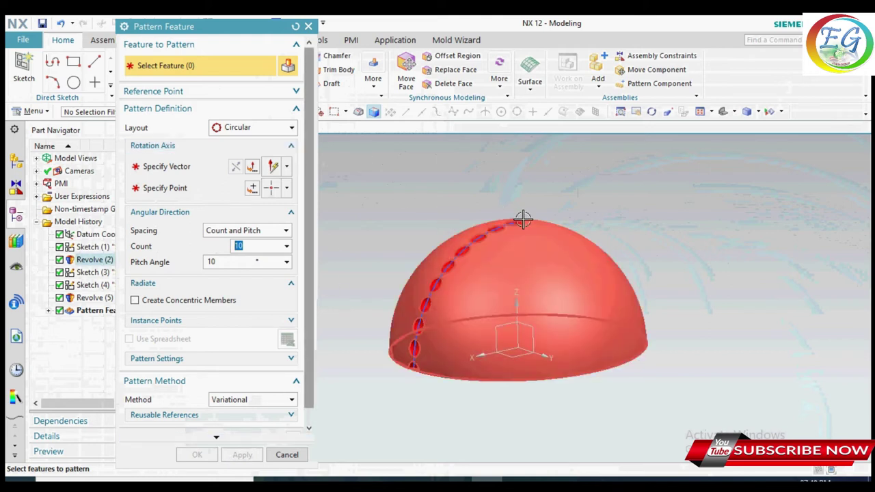
pyautogui.moveTo(539, 179); pyautogui.dragTo(537, 201, button='middle')
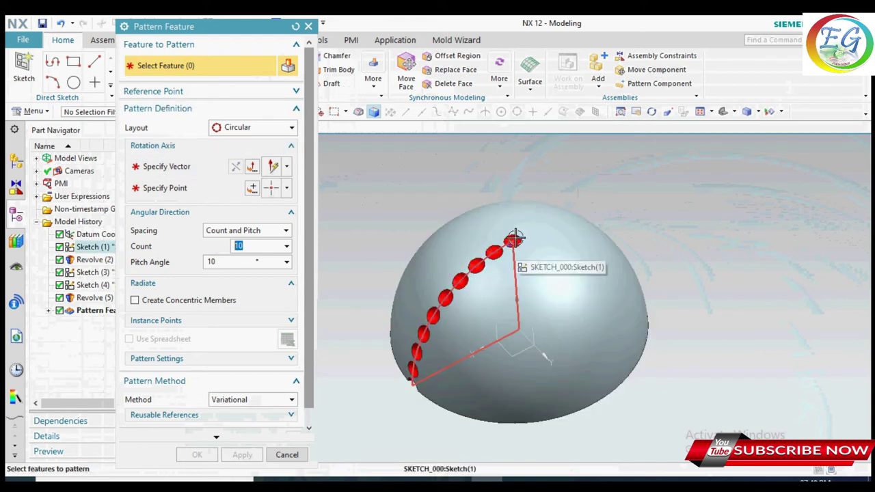
pyautogui.click(494, 250)
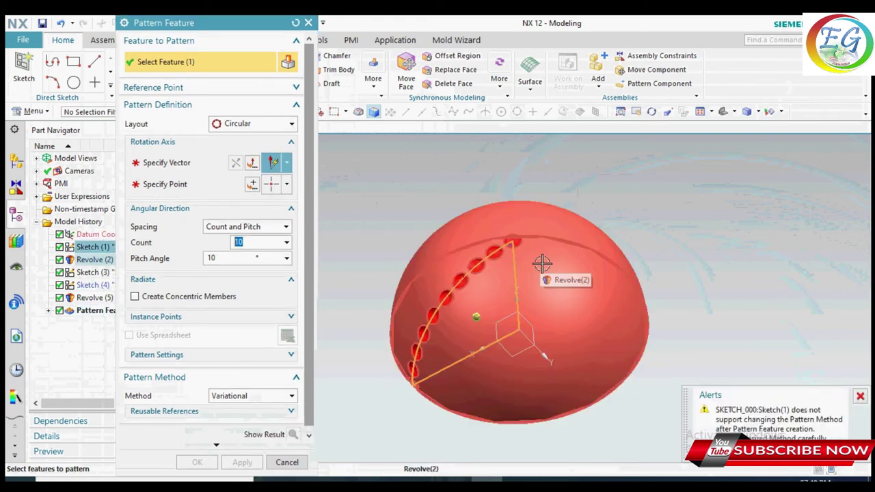
pyautogui.middleClick(460, 272)
pyautogui.hotkey('ctrl', 'b')
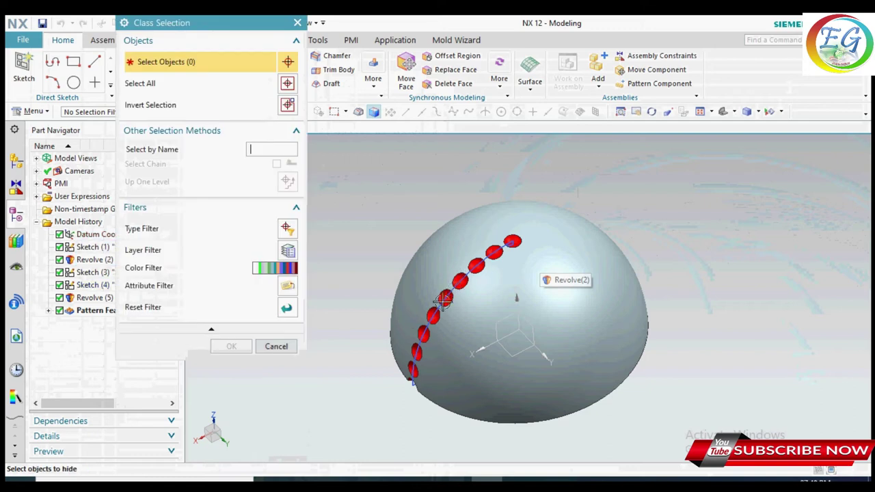
pyautogui.click(297, 23)
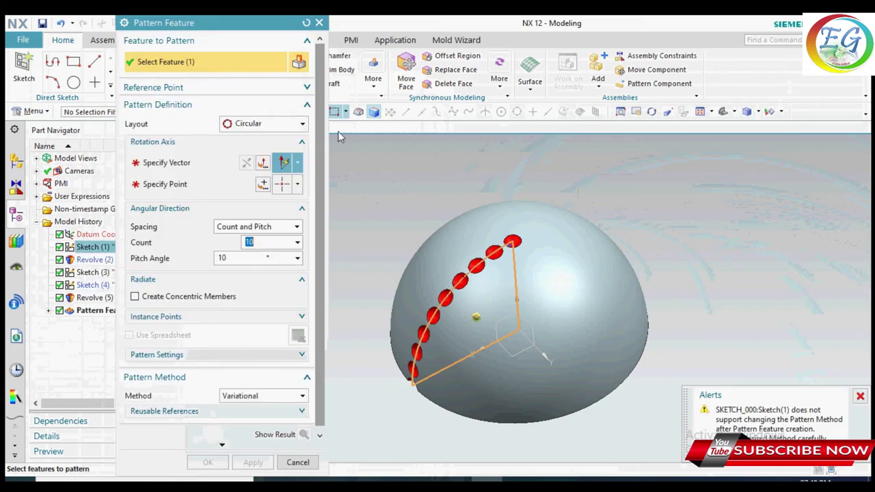
pyautogui.hotkey('ctrl', 'b')
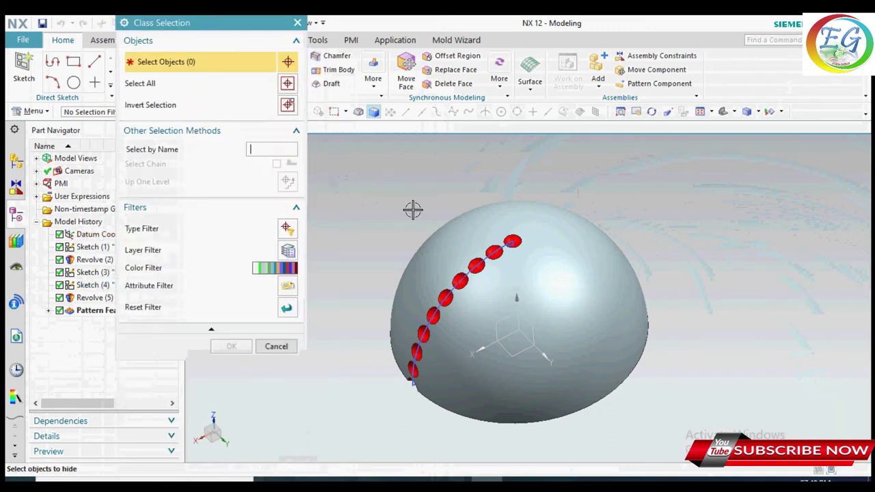
pyautogui.click(278, 346)
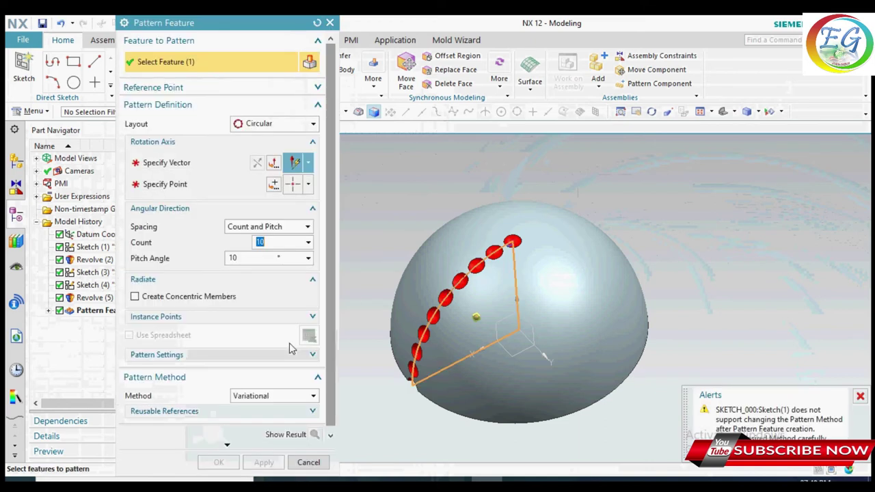
pyautogui.click(330, 23)
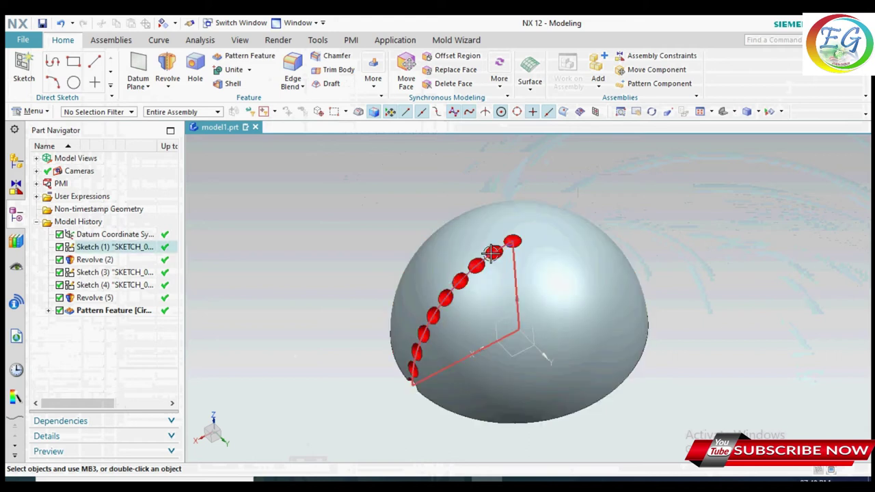
# Hide Sketch (1) and the top dimple's sketch, leaving only the red dimples visible
pyautogui.click(491, 254)
pyautogui.press('Escape')
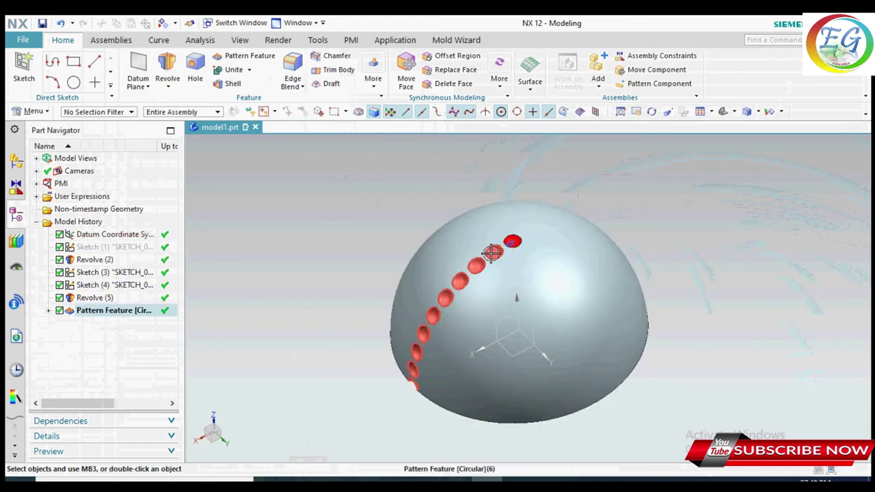
pyautogui.scroll(5, 504, 259)
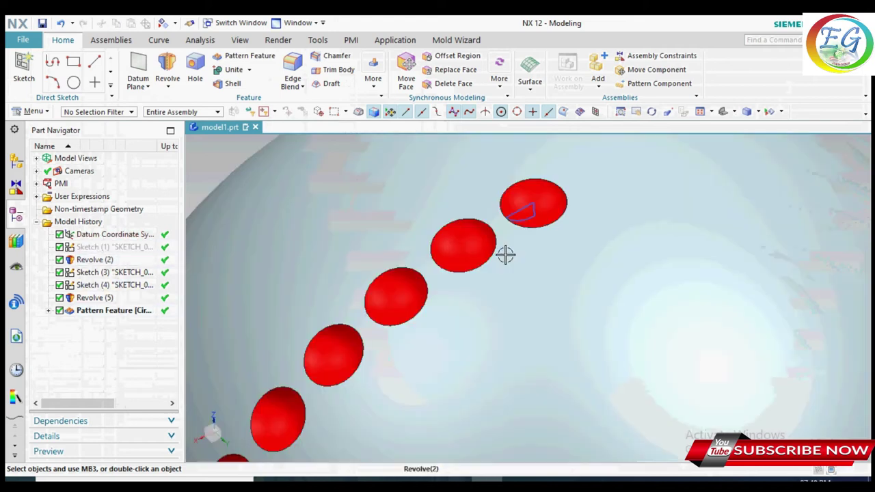
pyautogui.click(522, 209)
pyautogui.press('Escape')
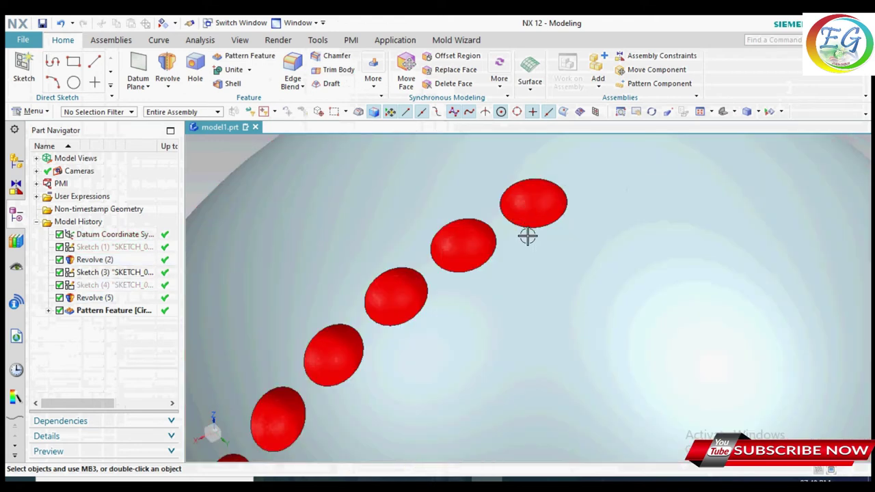
pyautogui.scroll(-5, 369, 226)
pyautogui.scroll(-2, 390, 191)
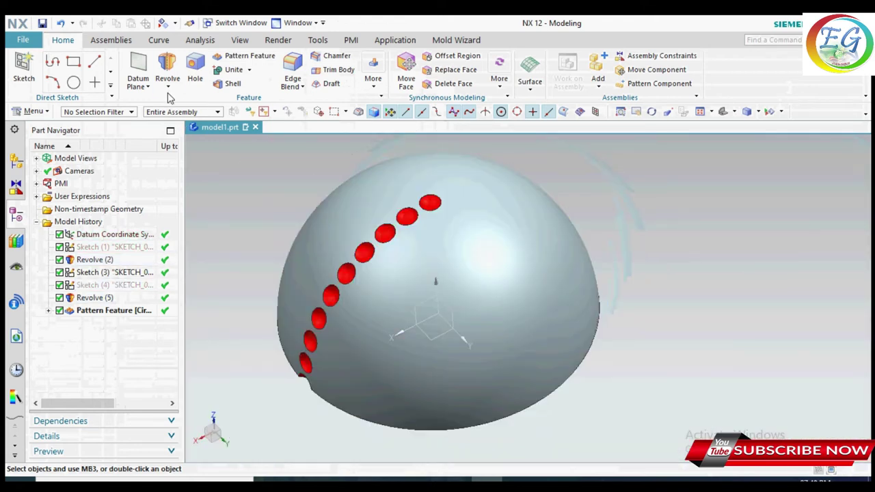
# Start a new Pattern Feature of the top dimple with a Circular layout
pyautogui.click(240, 56)
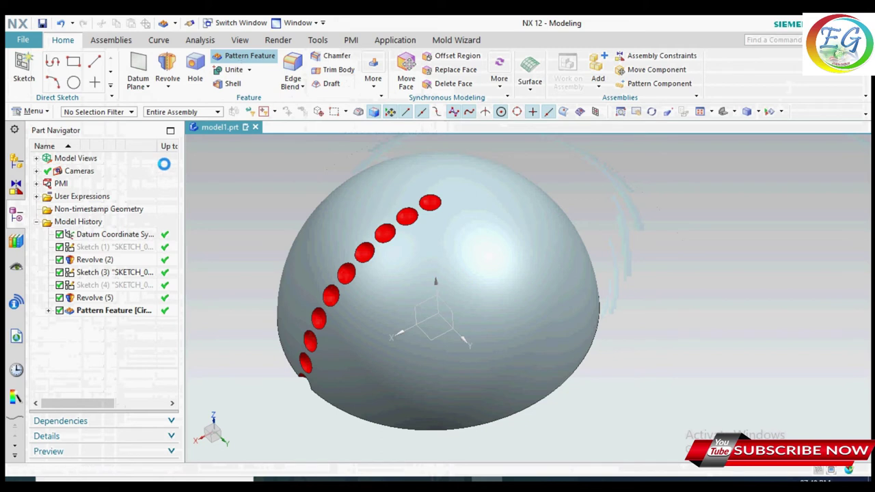
pyautogui.moveTo(231, 24); pyautogui.dragTo(156, 35)
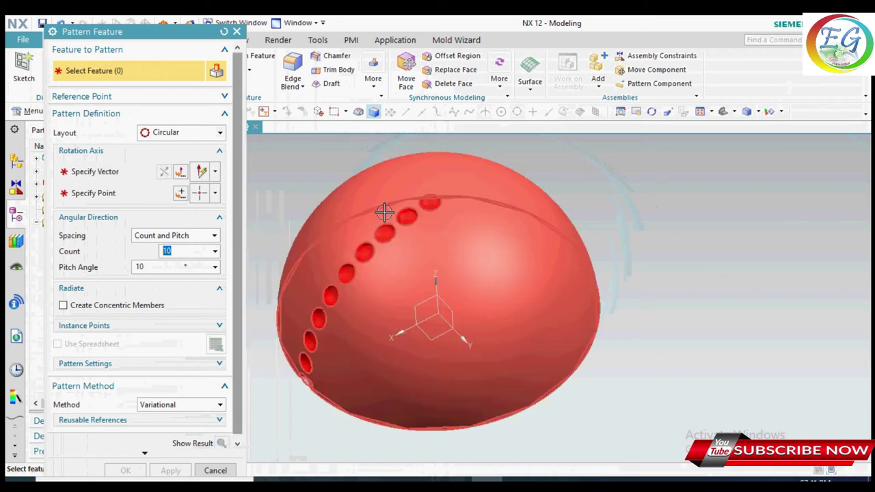
pyautogui.scroll(-2, 434, 208)
pyautogui.click(424, 203)
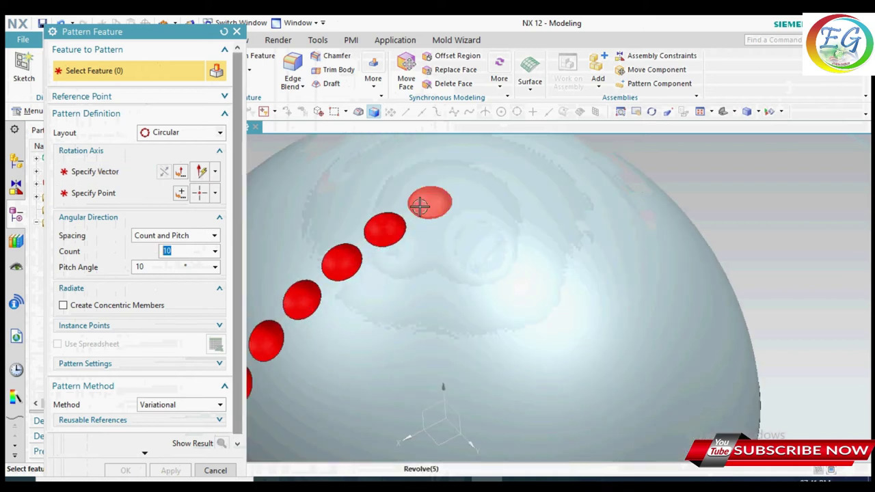
pyautogui.click(164, 135)
pyautogui.click(167, 161)
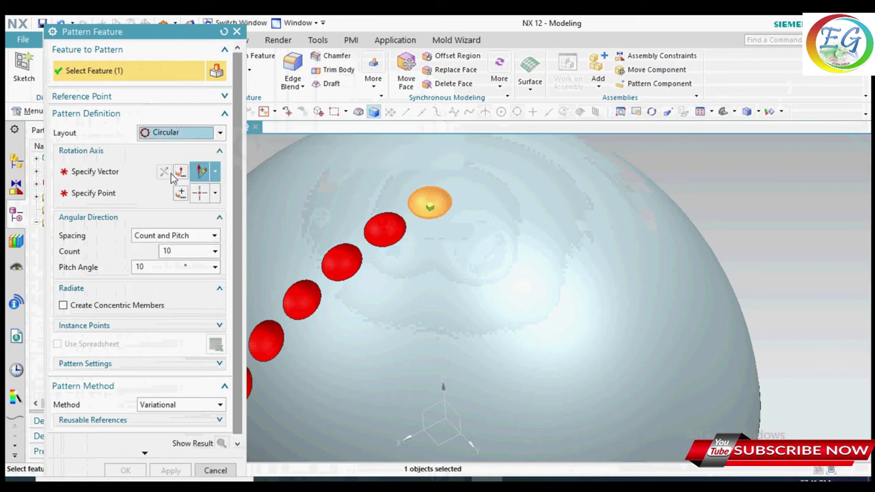
# Set the rotation vector to ZC, count 6 and pitch angle 360°
pyautogui.click(125, 176)
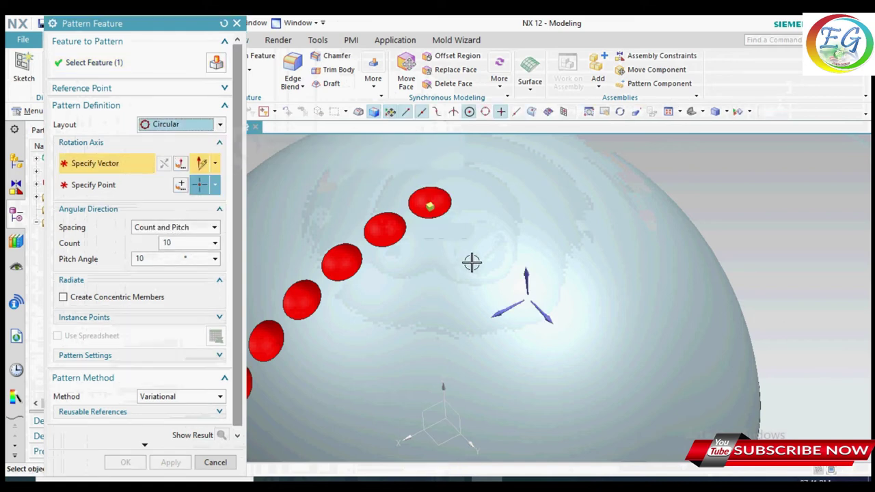
pyautogui.click(527, 275)
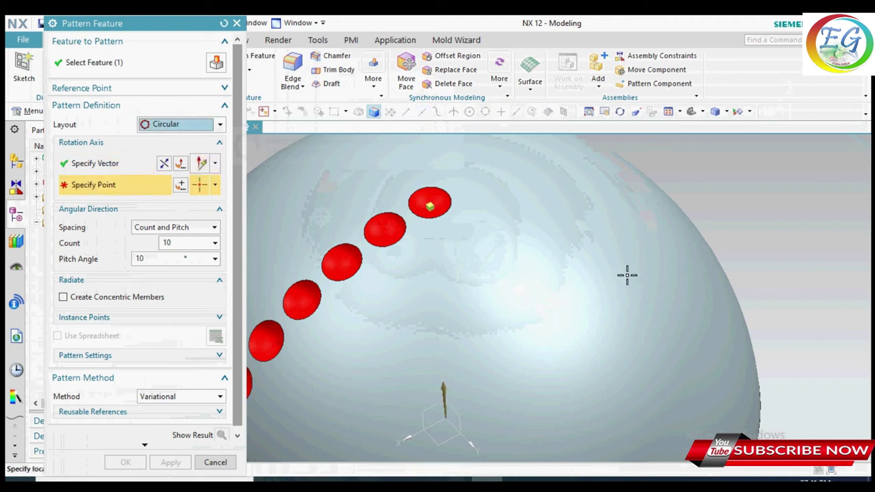
pyautogui.press('Home')
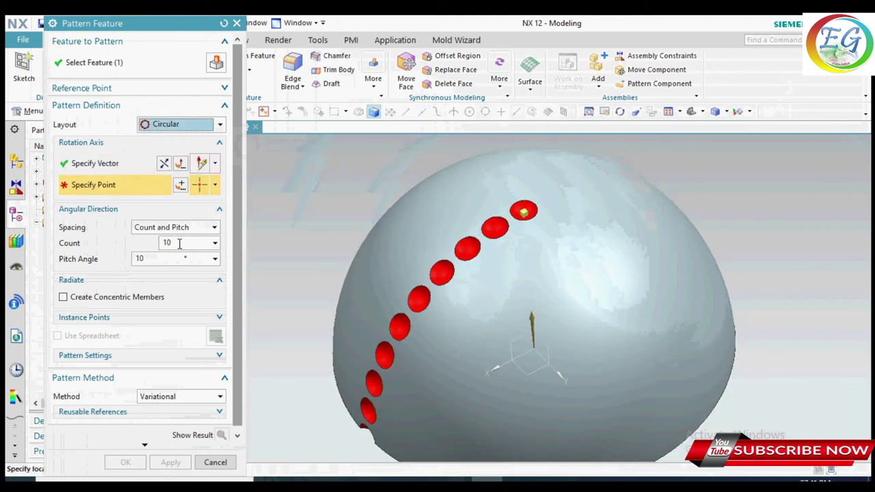
pyautogui.moveTo(167, 258); pyautogui.dragTo(116, 259)
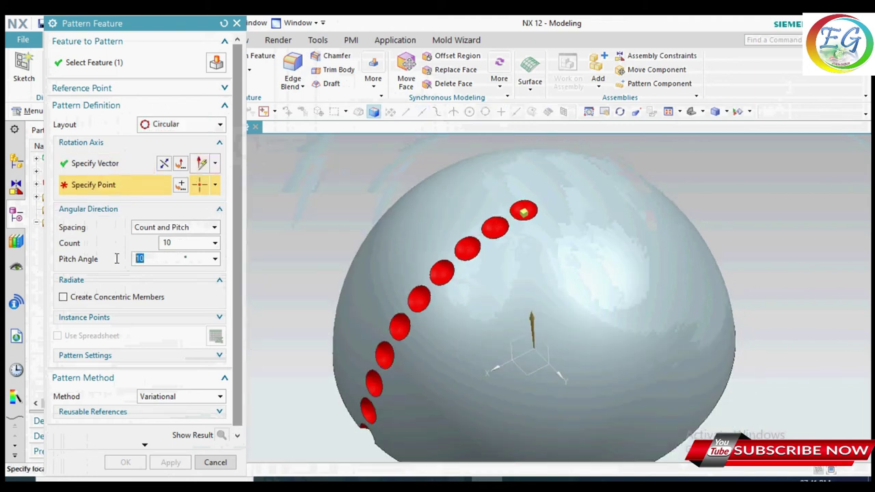
pyautogui.write('3')
pyautogui.moveTo(183, 244); pyautogui.dragTo(98, 246)
pyautogui.scroll(-1, 189, 327)
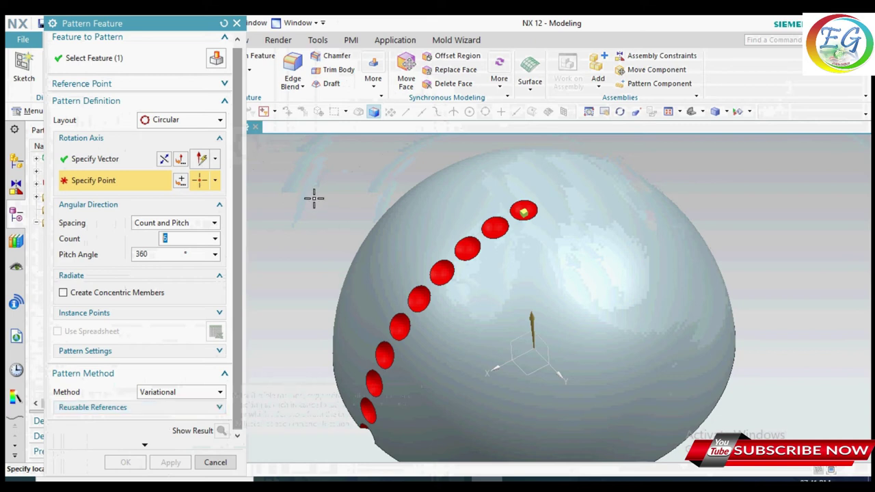
pyautogui.moveTo(312, 197); pyautogui.dragTo(314, 190, button='middle')
# Set the axis point to the origin and the pitch angle to 360/6
pyautogui.click(180, 180)
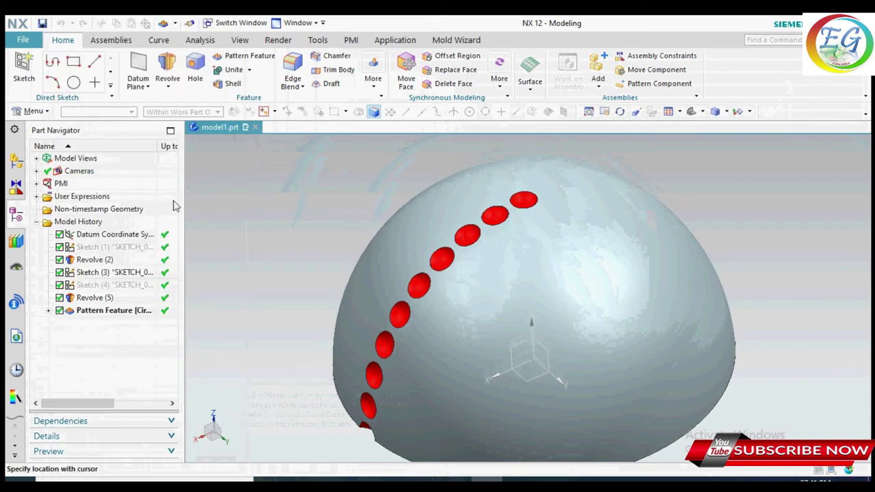
pyautogui.click(157, 262)
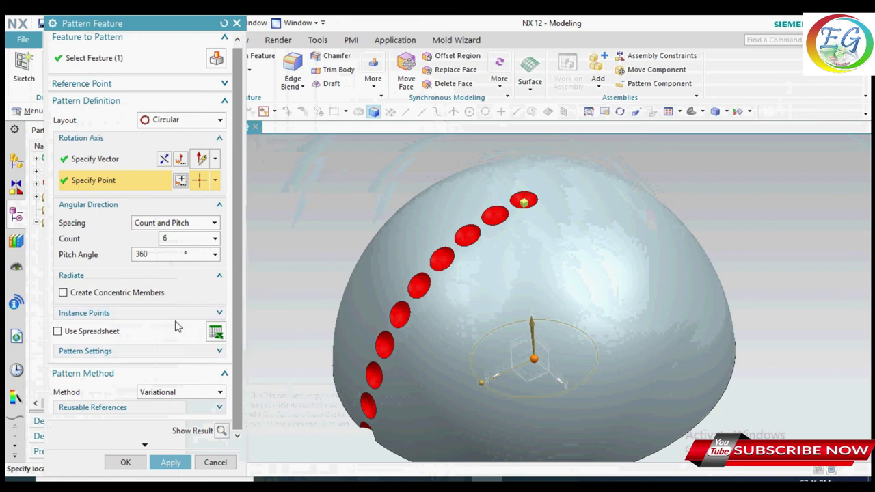
pyautogui.click(154, 255)
pyautogui.write('/')
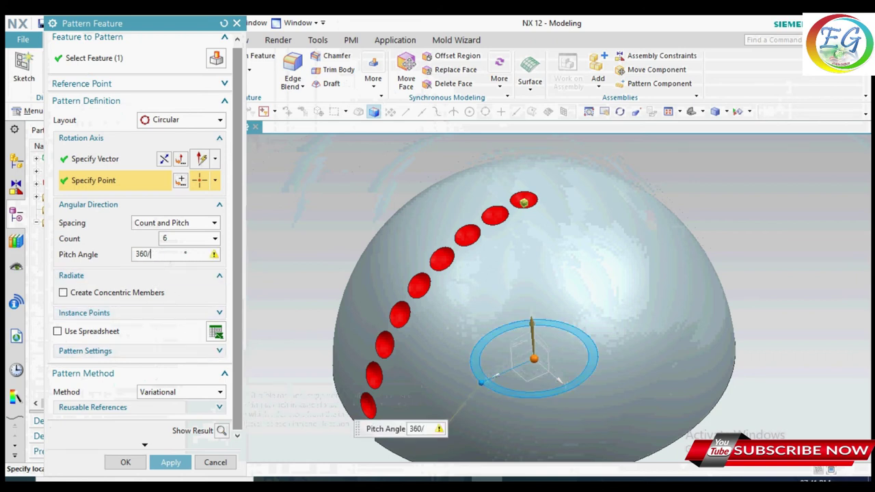
pyautogui.write('6')
pyautogui.press('Return')
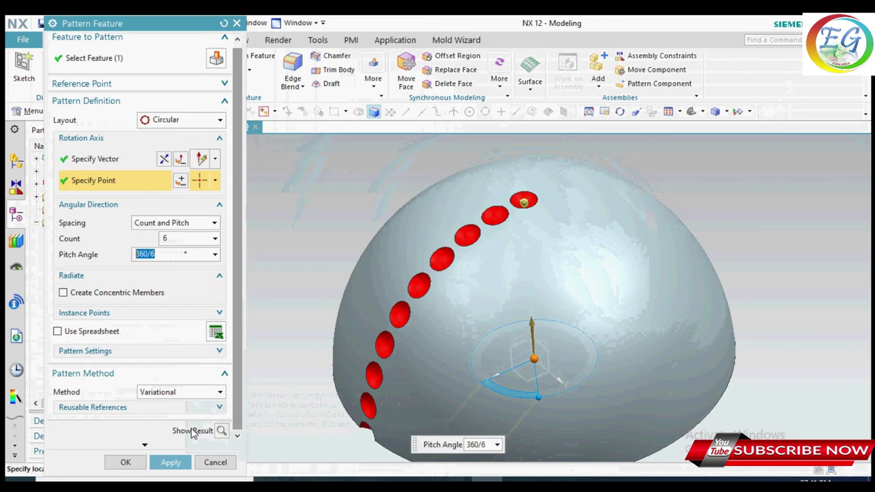
# Preview the six-row dimple pattern with Show Result, then Undo Result
pyautogui.click(220, 430)
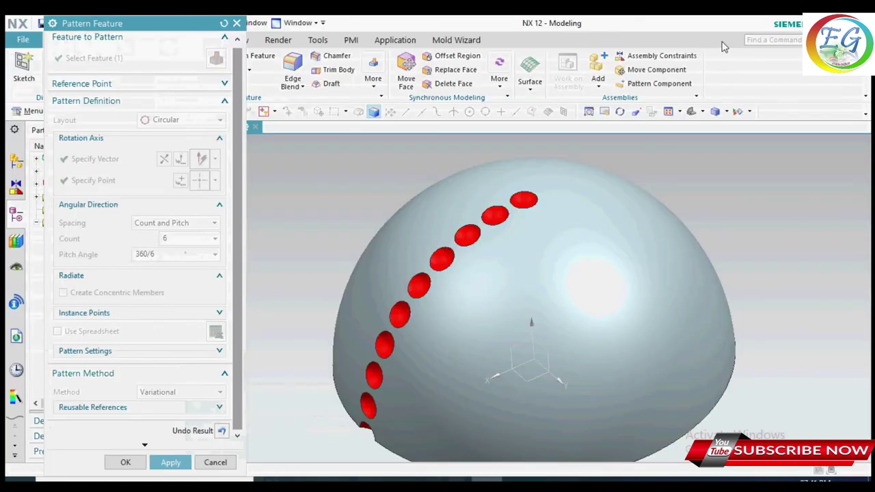
pyautogui.click(171, 464)
pyautogui.click(220, 432)
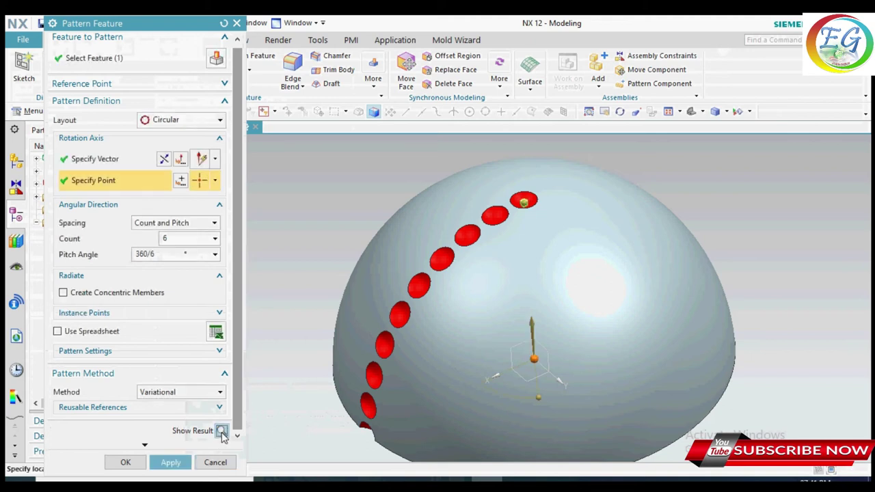
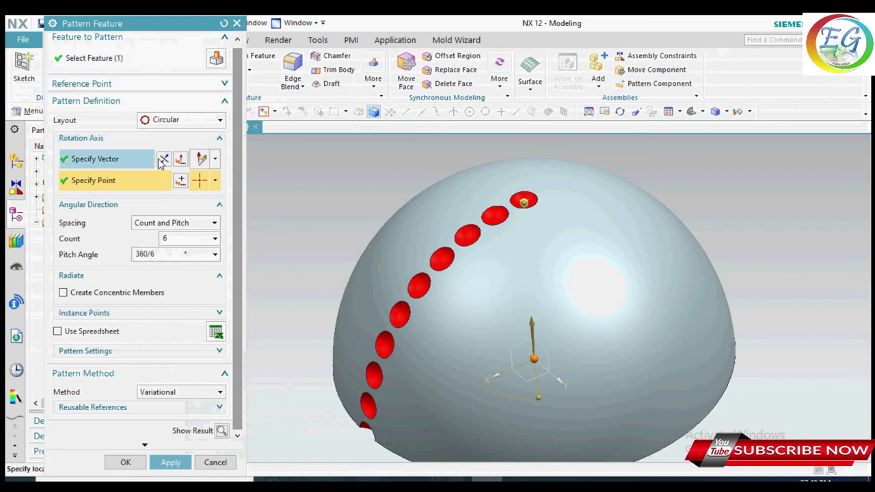
# Preview the 6-copy pattern about ZC, then cancel it so the dome keeps its single arc of holes
pyautogui.click(214, 158)
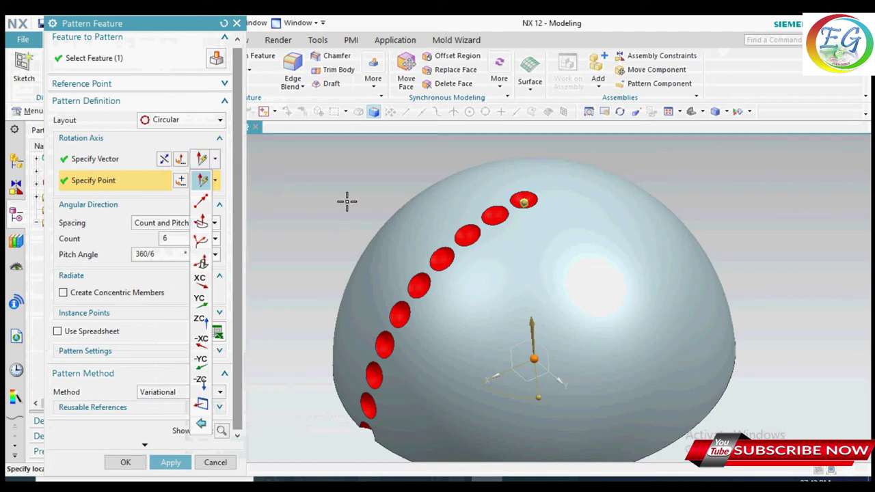
pyautogui.scroll(-2, 759, 196)
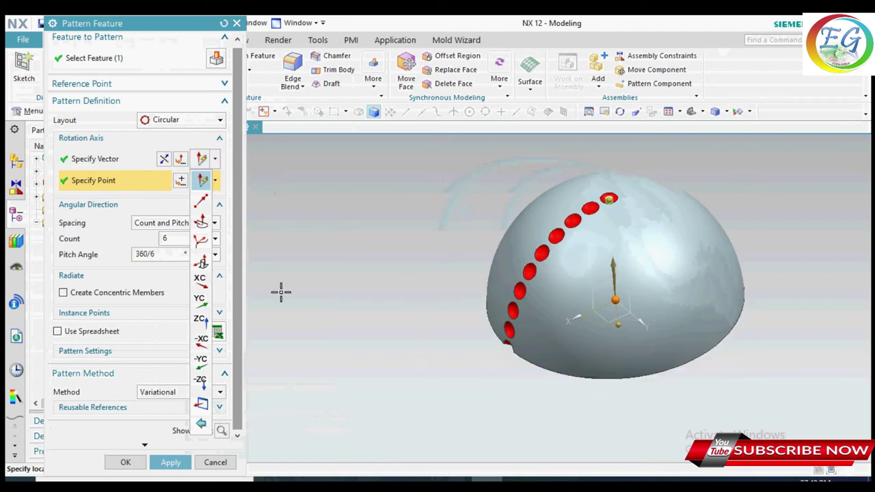
pyautogui.moveTo(84, 19)
pyautogui.mouseDown()
pyautogui.moveTo(299, 65)
pyautogui.moveTo(87, 39)
pyautogui.mouseUp()
pyautogui.click(216, 181)
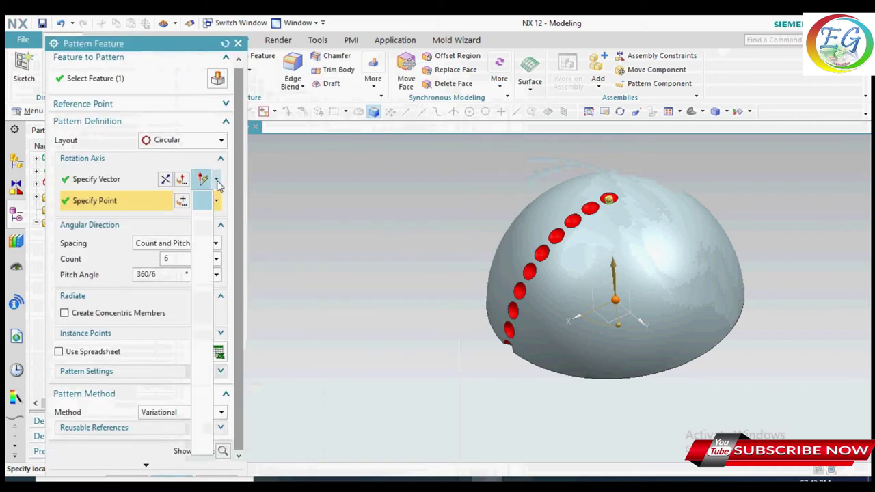
pyautogui.click(205, 347)
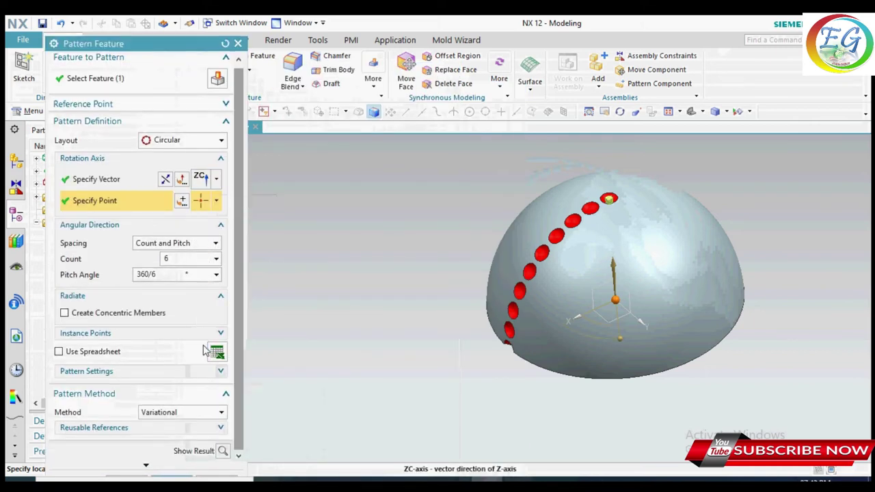
pyautogui.click(222, 451)
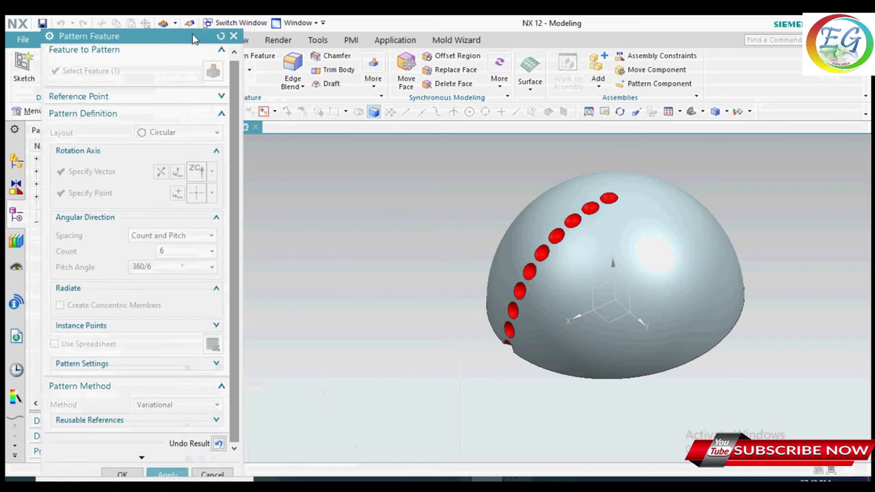
pyautogui.moveTo(198, 48); pyautogui.dragTo(192, 20)
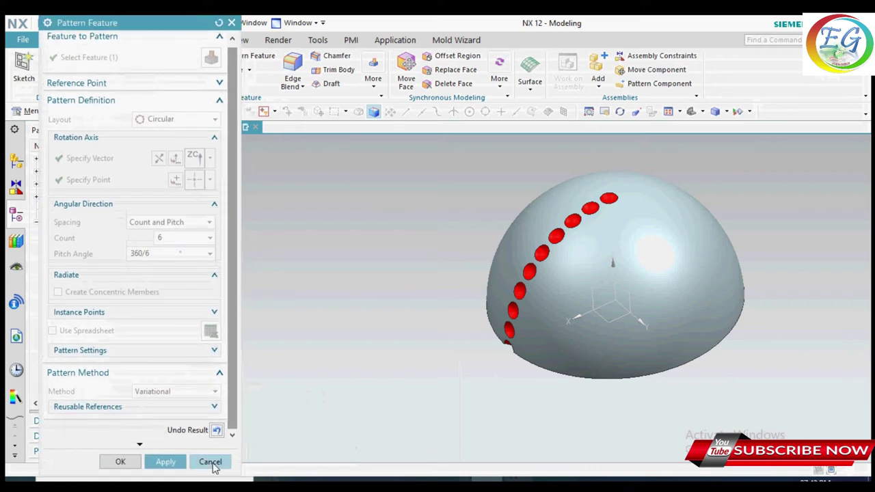
pyautogui.click(210, 461)
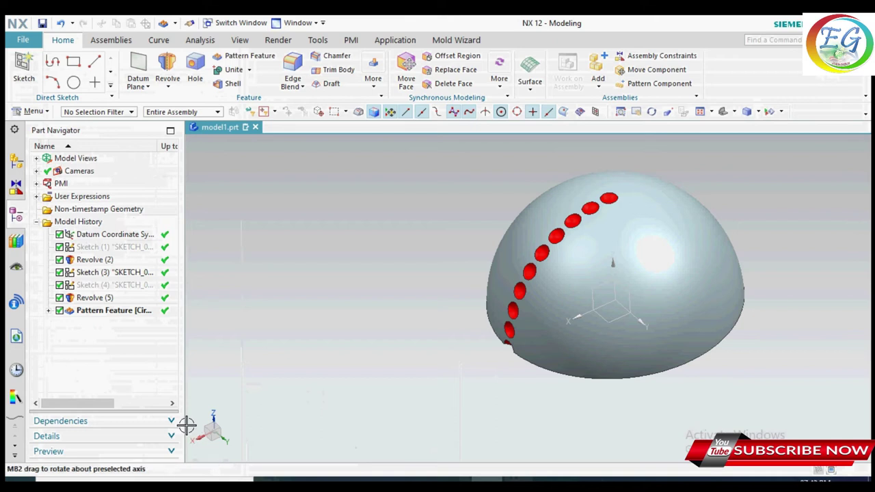
# Start a new pattern feature with the top red hole as the feature to pattern
pyautogui.click(242, 57)
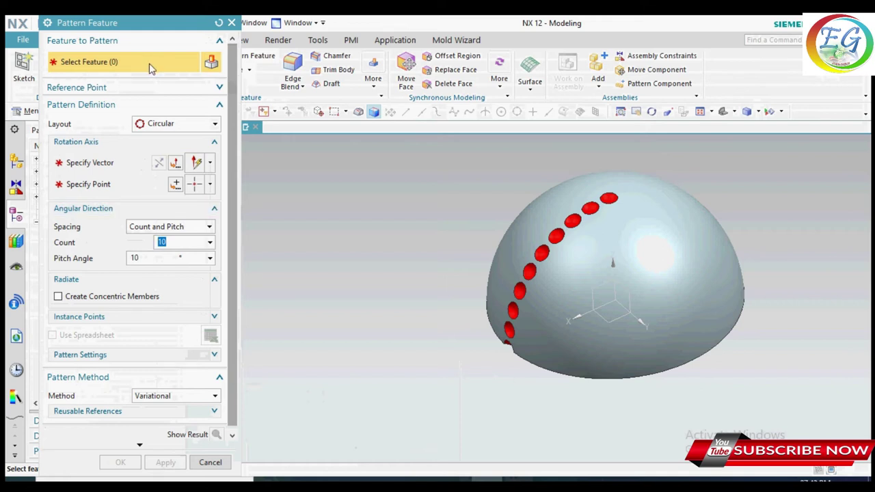
pyautogui.click(609, 199)
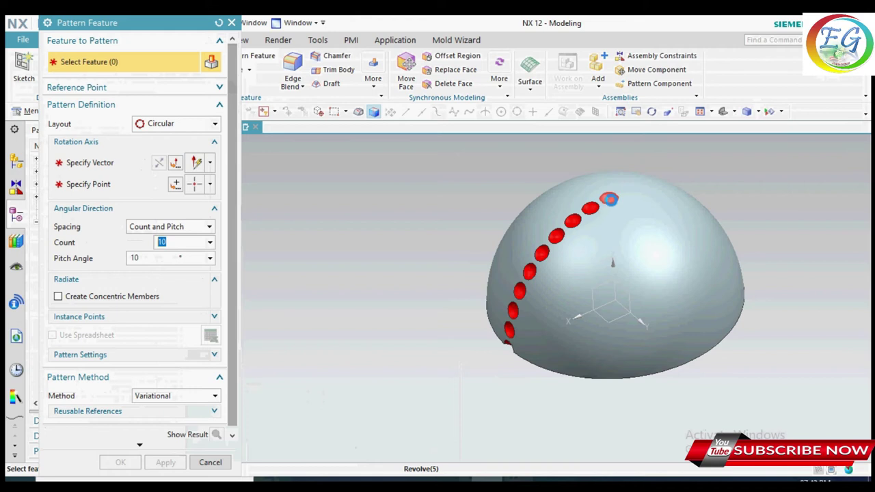
pyautogui.click(609, 199)
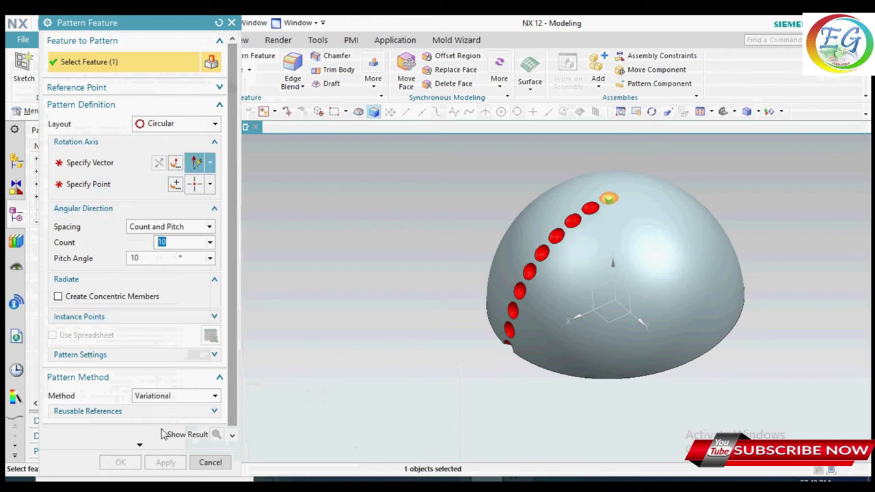
# Set count 6, pitch angle 360/6 and a ZC rotation axis
pyautogui.scroll(-1, 231, 410)
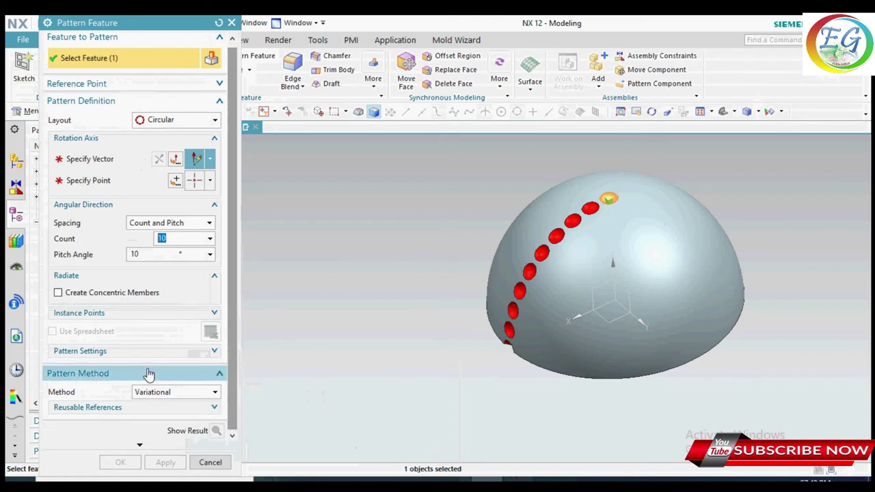
pyautogui.doubleClick(152, 254)
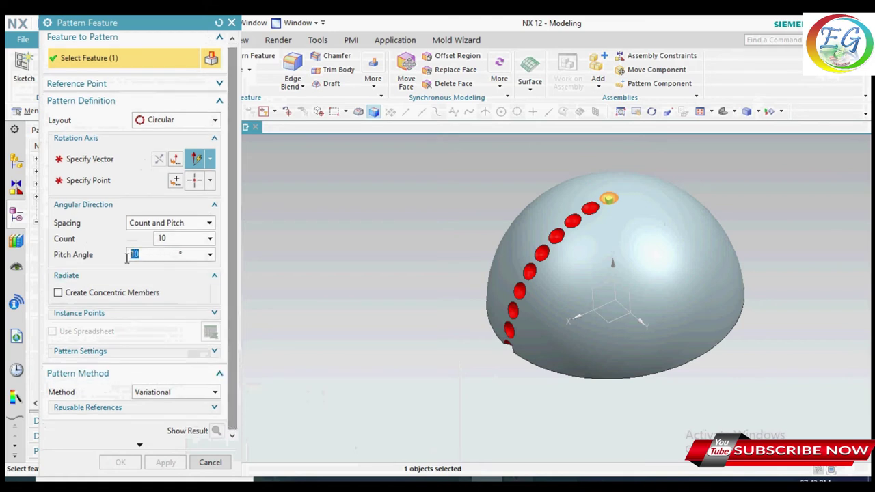
pyautogui.write('36')
pyautogui.moveTo(150, 254); pyautogui.dragTo(123, 265)
pyautogui.moveTo(168, 238); pyautogui.dragTo(152, 239)
pyautogui.write('6')
pyautogui.click(103, 158)
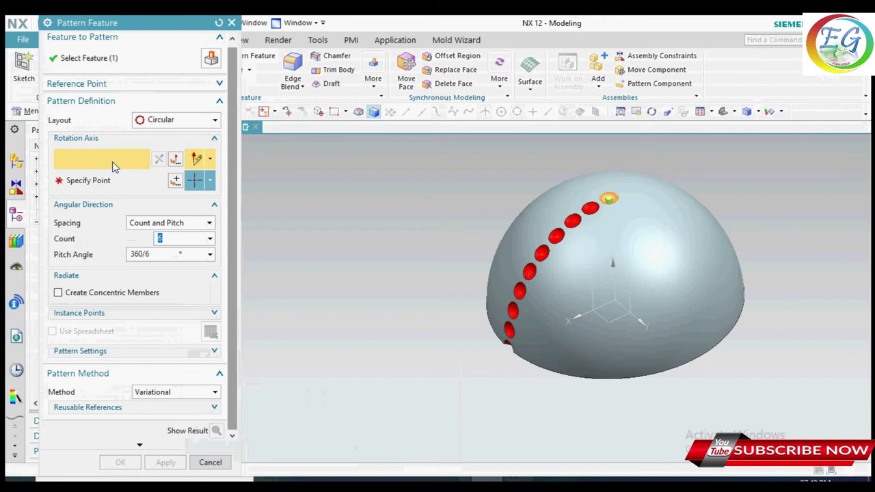
pyautogui.click(526, 270)
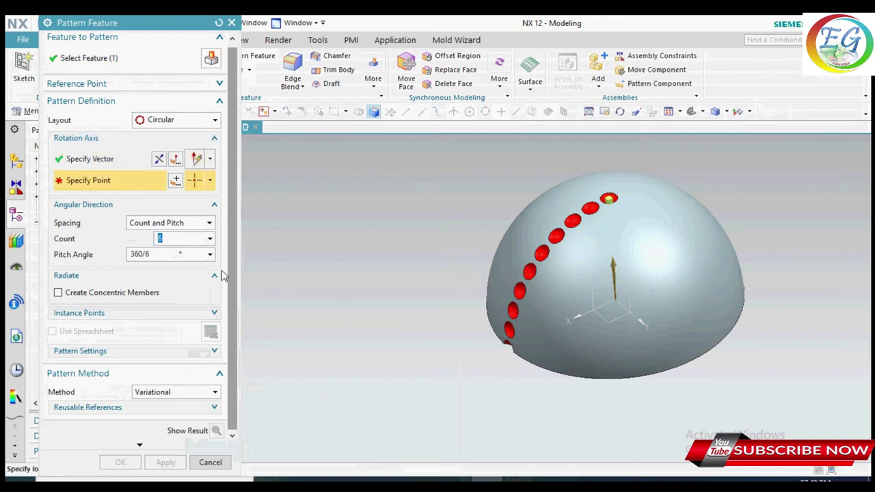
# Confirm the axis centre point and create the circular pattern
pyautogui.click(174, 179)
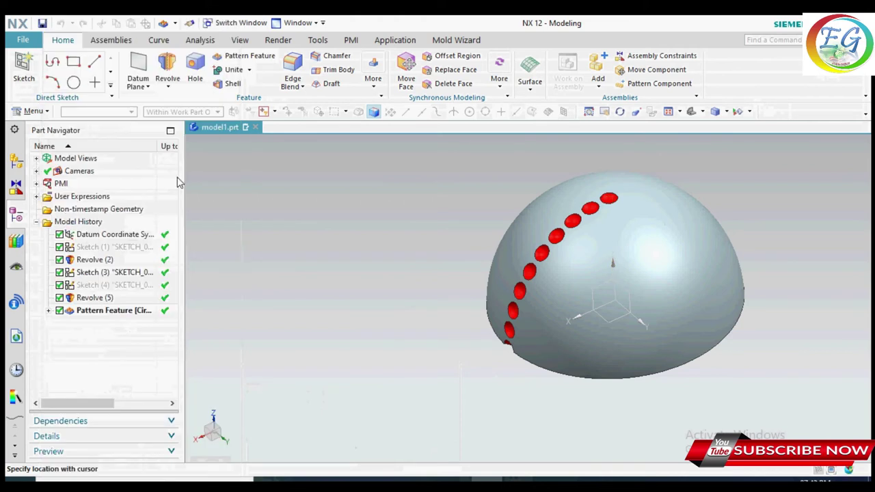
pyautogui.click(155, 261)
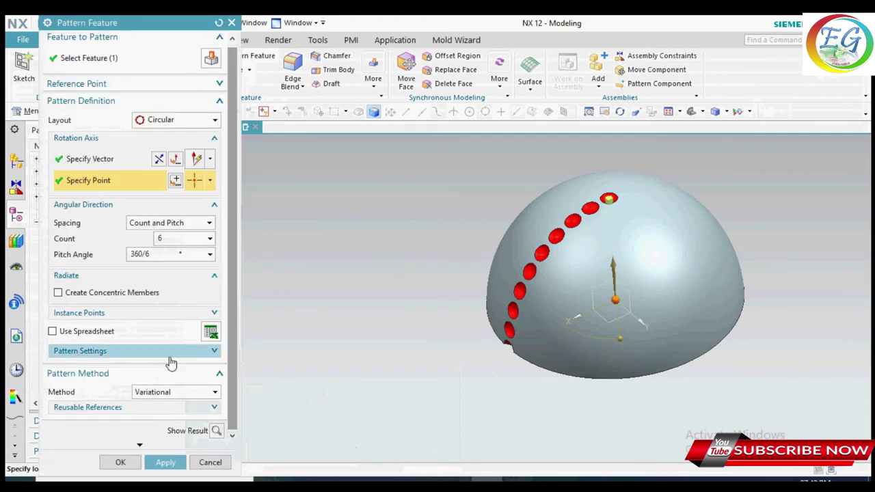
pyautogui.click(120, 462)
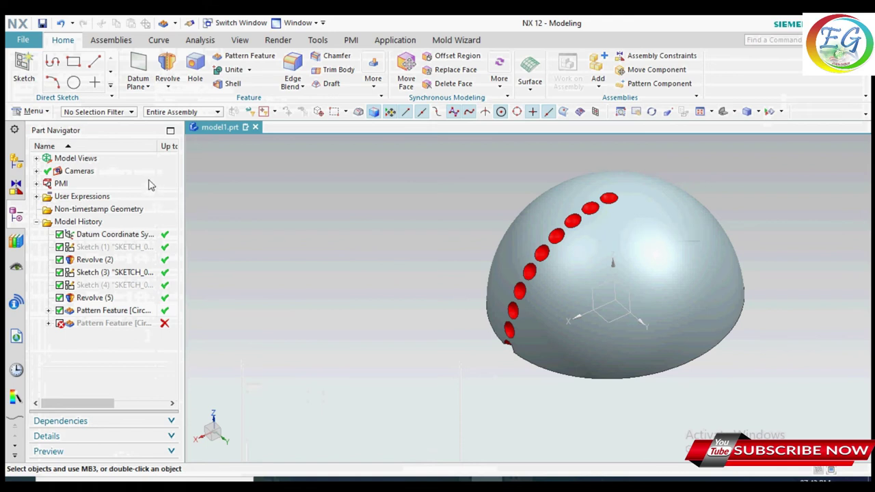
# Delete the failed pattern feature from the Part Navigator and begin a new pattern
pyautogui.click(113, 327)
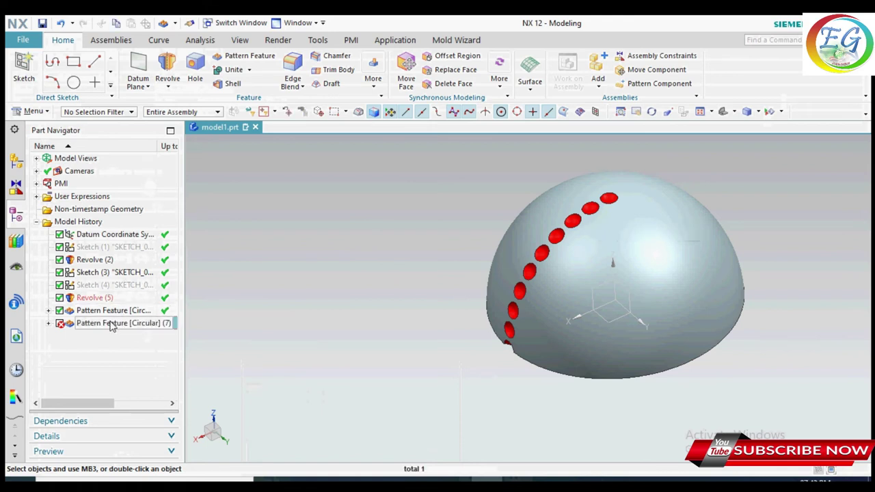
pyautogui.press('Delete')
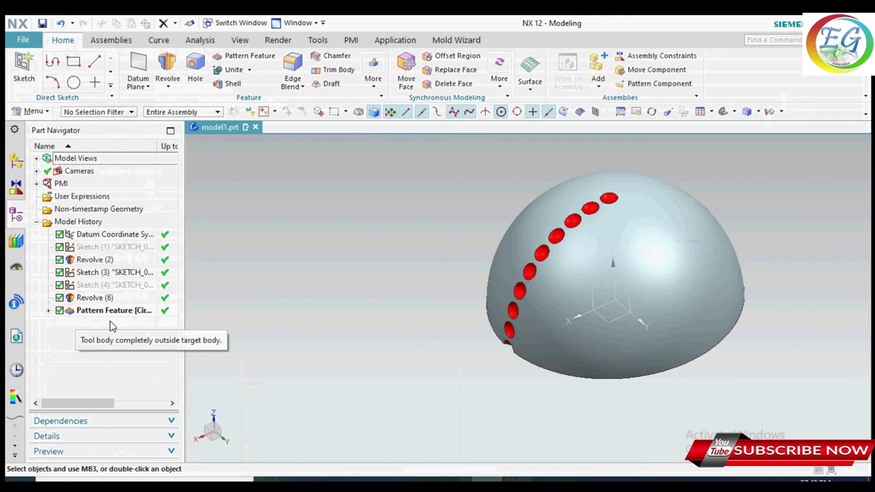
pyautogui.click(226, 58)
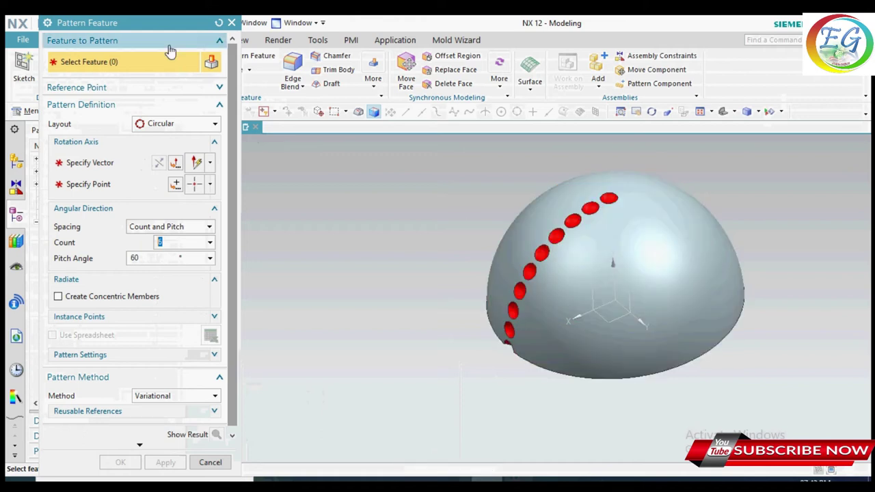
# Pattern Instance[1] six times at 60° about ZC, centred on the origin, and apply
pyautogui.moveTo(166, 23); pyautogui.dragTo(275, 41)
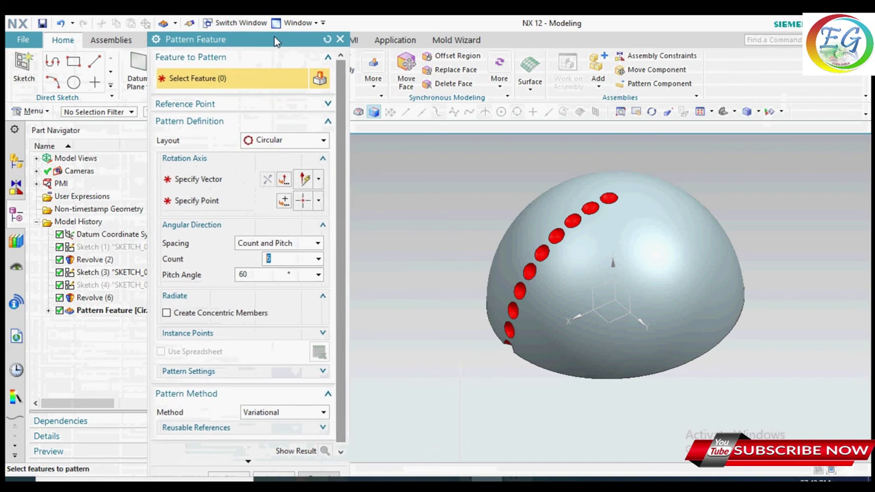
pyautogui.click(49, 311)
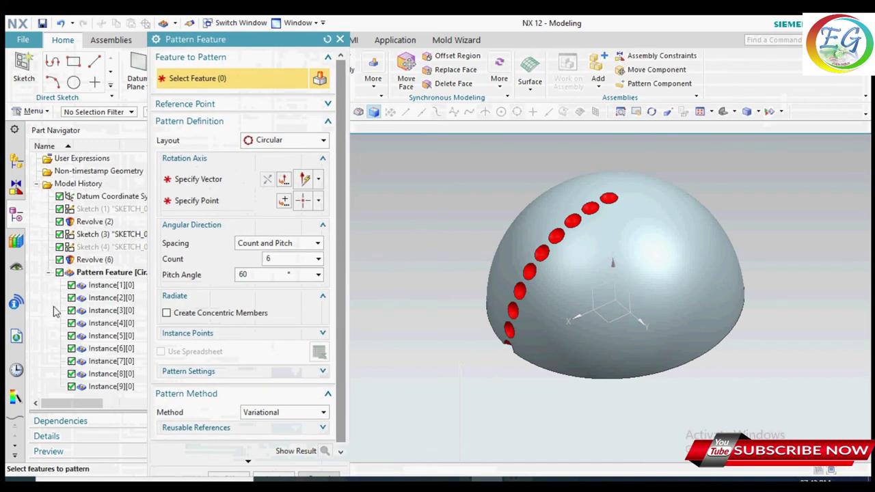
pyautogui.click(96, 288)
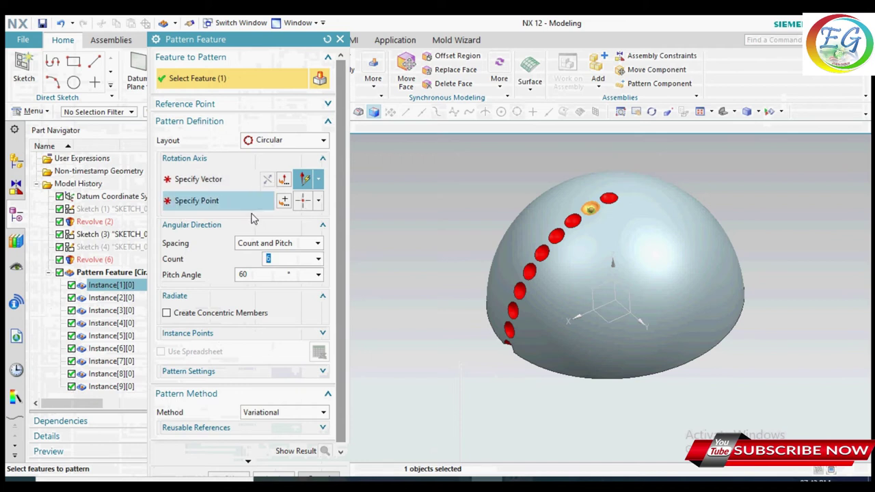
pyautogui.click(235, 180)
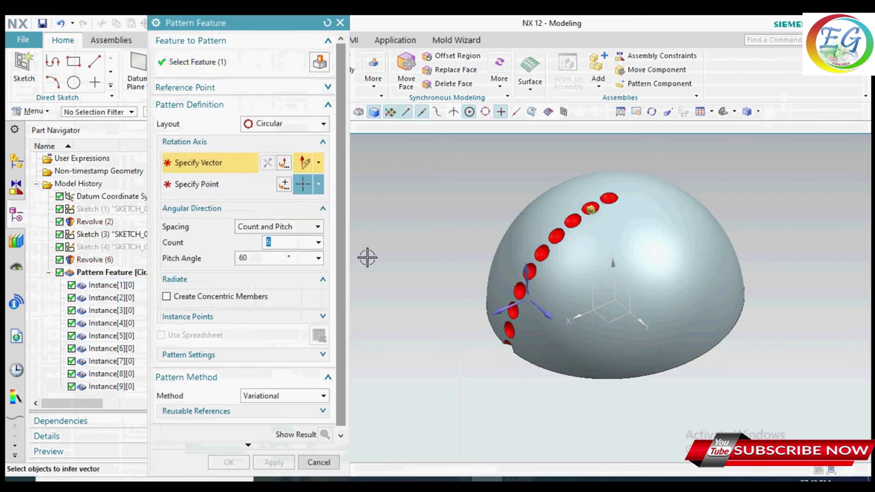
pyautogui.click(527, 271)
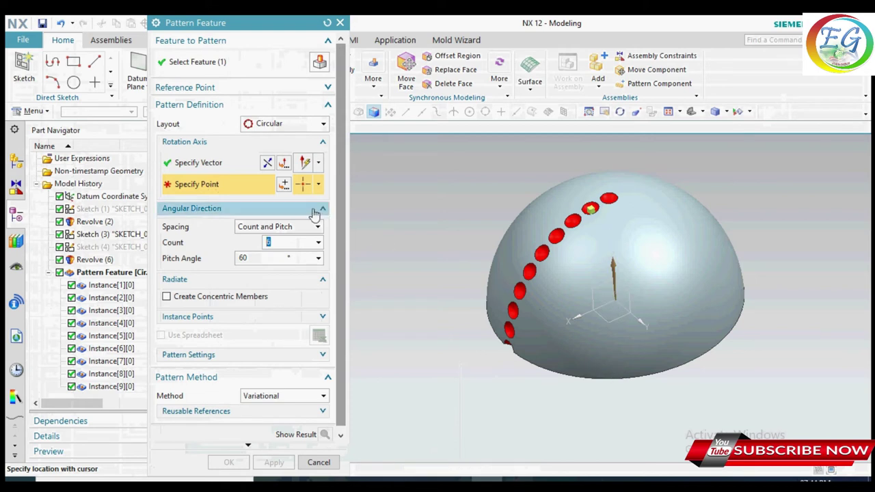
pyautogui.click(279, 187)
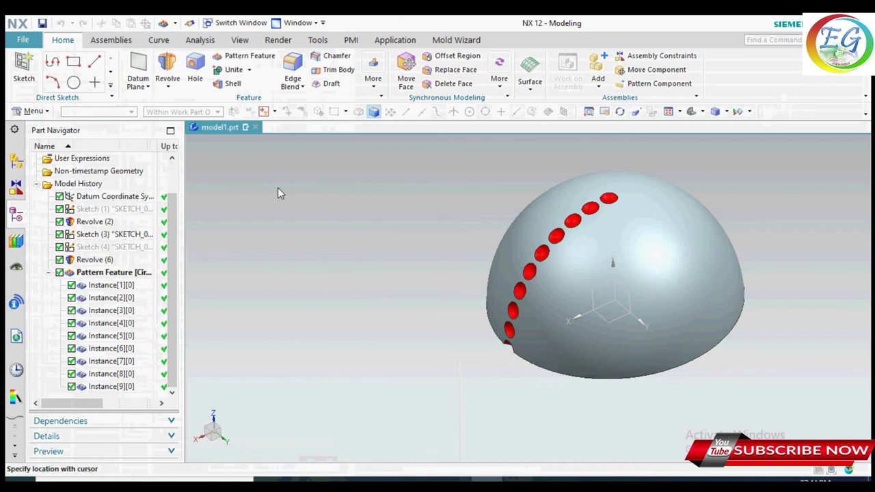
pyautogui.click(256, 263)
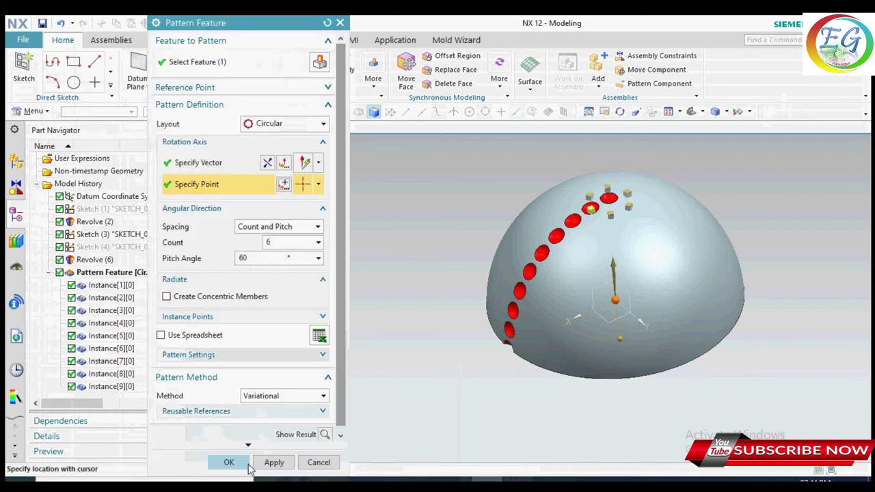
pyautogui.click(272, 462)
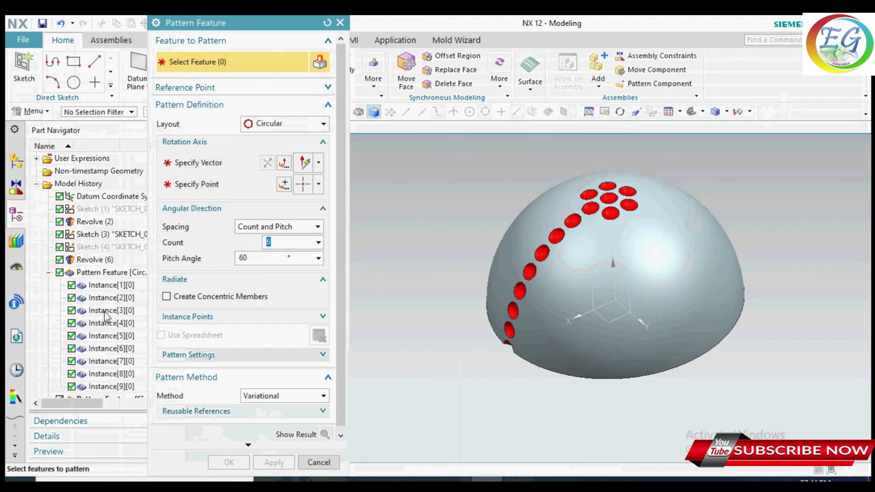
# Pattern Instance[2] 12 times about Z with pitch 360/12, centred at the origin
pyautogui.click(111, 299)
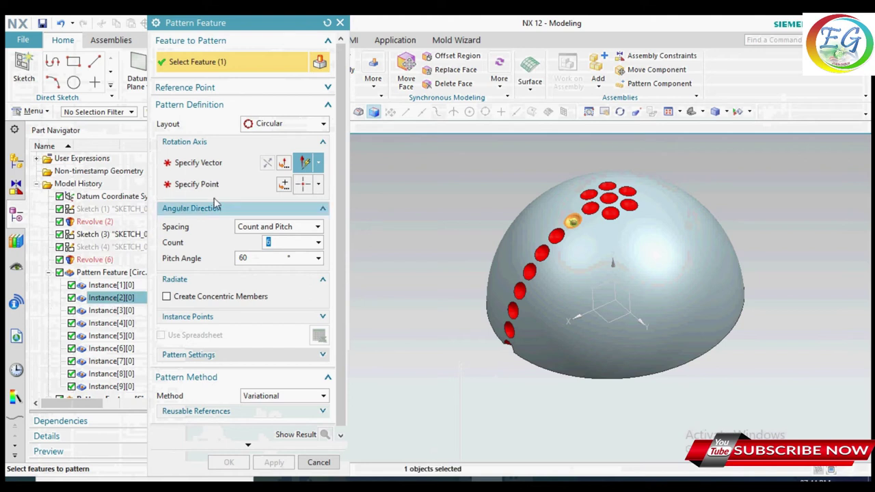
pyautogui.click(233, 170)
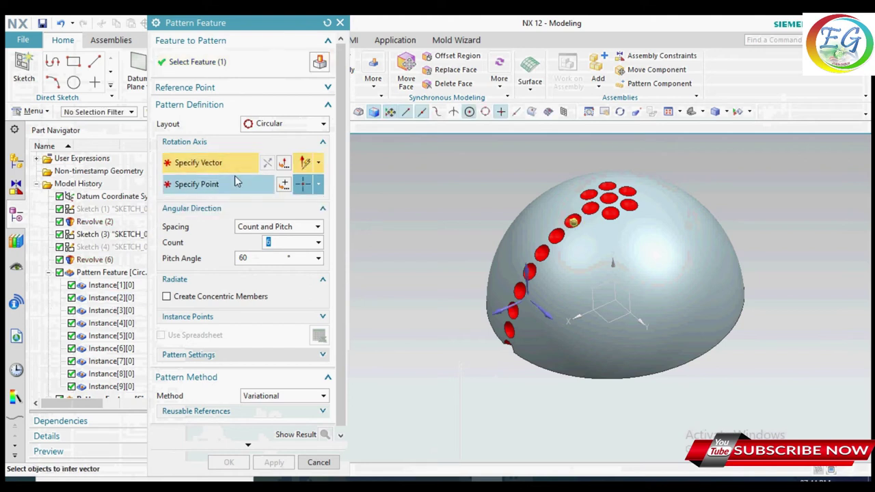
pyautogui.click(525, 275)
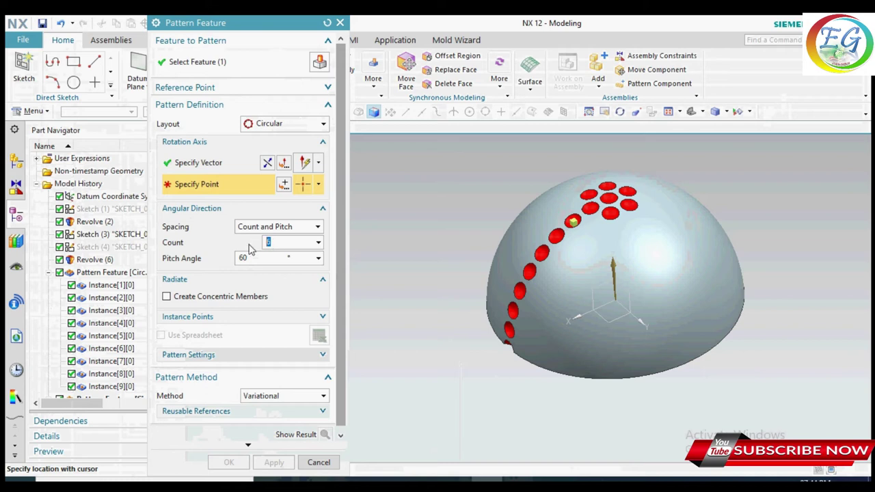
pyautogui.write('12')
pyautogui.doubleClick(239, 258)
pyautogui.write('3')
pyautogui.doubleClick(234, 257)
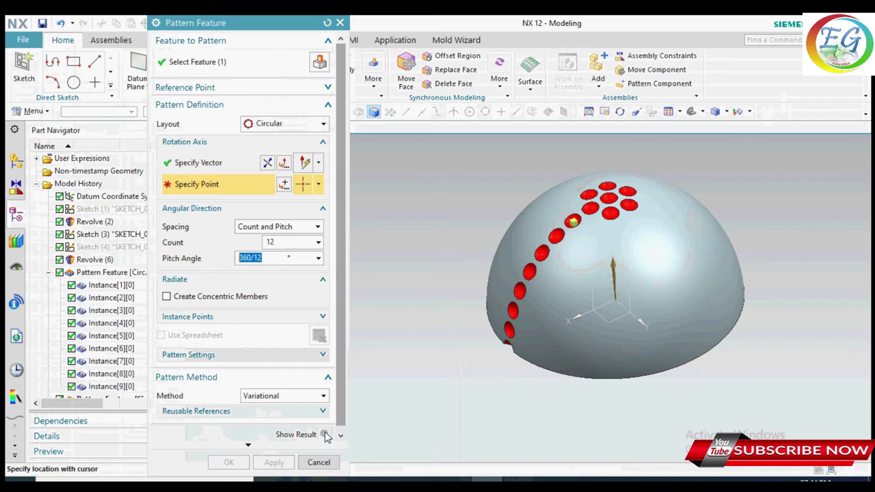
pyautogui.click(284, 184)
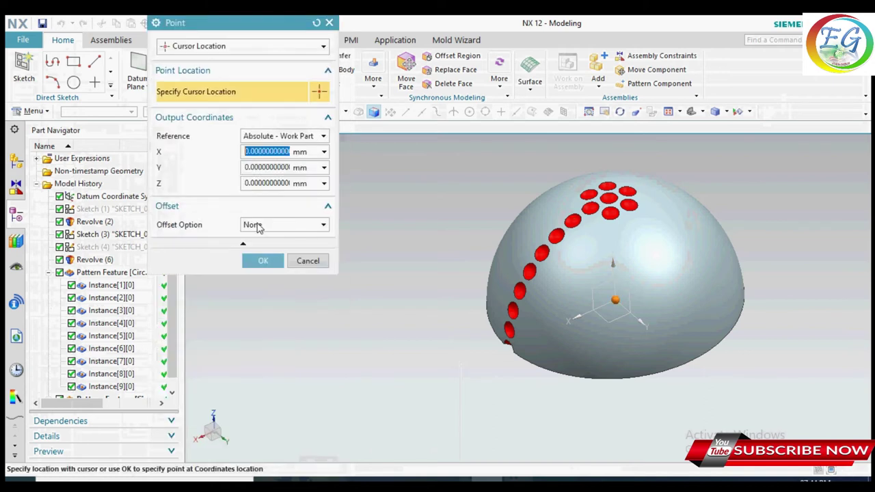
pyautogui.click(259, 260)
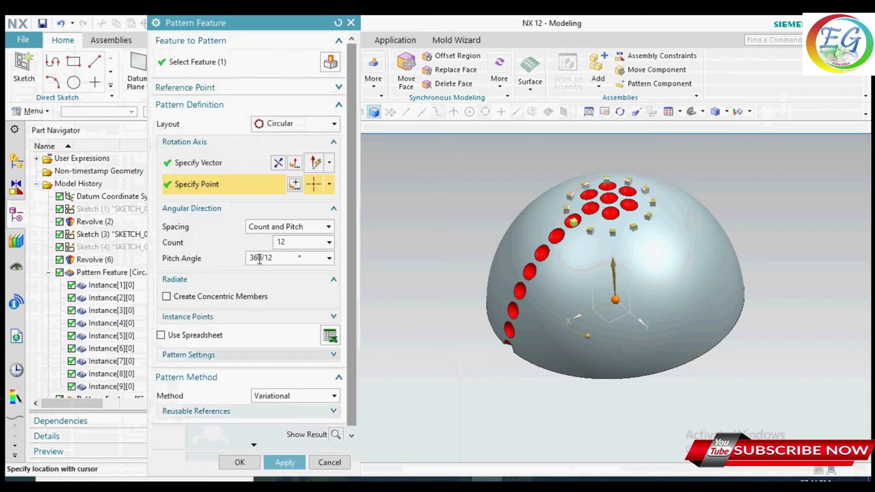
pyautogui.click(239, 462)
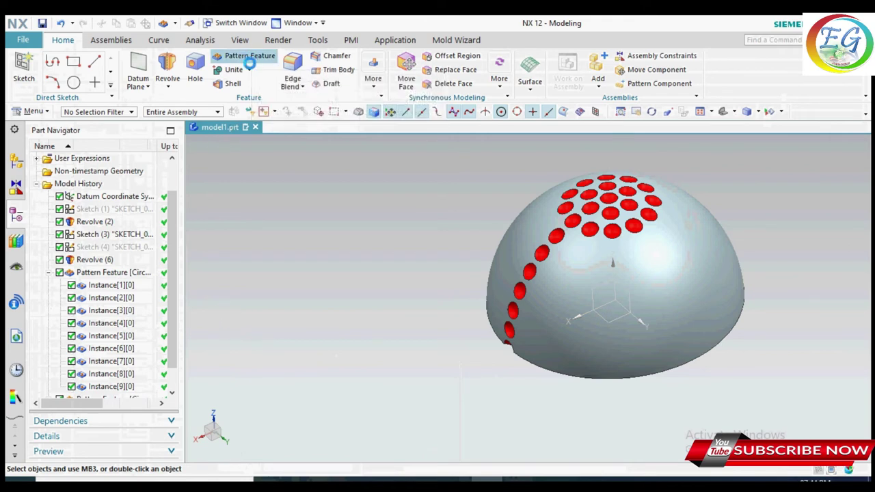
# Pattern Instance[3][0] 18 times about Z with pitch 360/18, centred at the origin
pyautogui.click(250, 59)
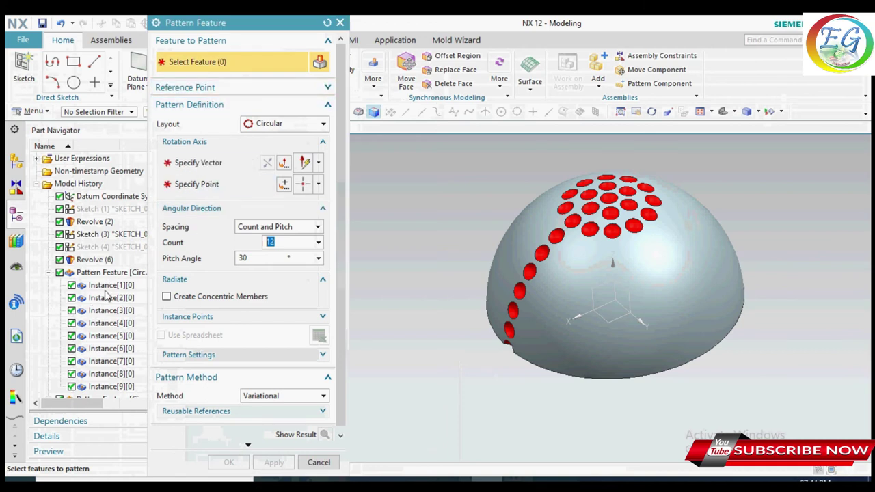
pyautogui.click(99, 311)
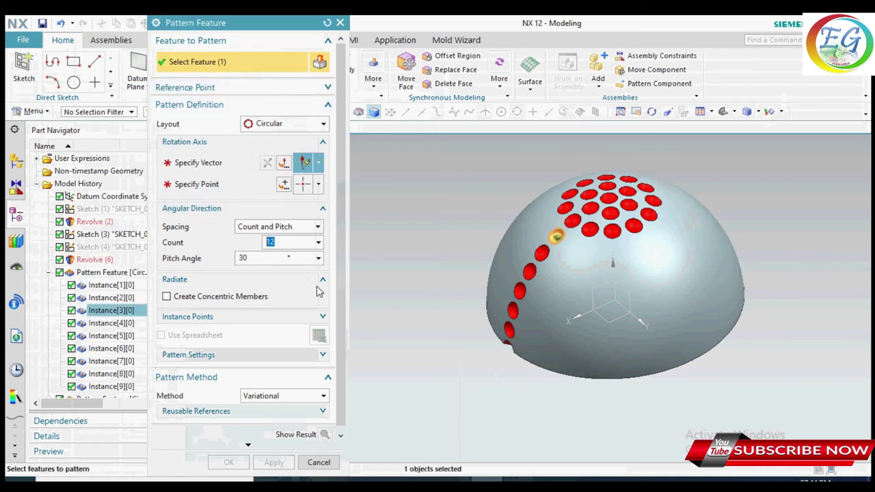
pyautogui.click(225, 164)
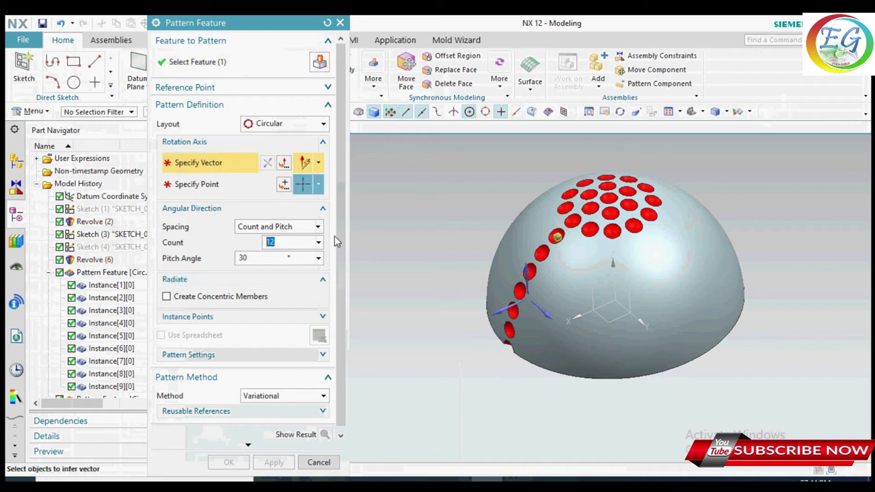
pyautogui.click(526, 270)
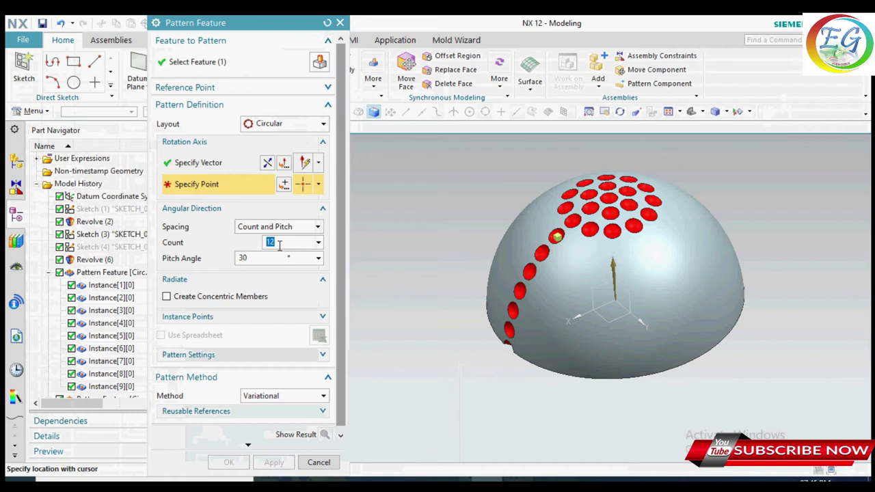
pyautogui.moveTo(278, 242); pyautogui.dragTo(196, 248)
pyautogui.write('1')
pyautogui.write('360')
pyautogui.write('18')
pyautogui.press('Return')
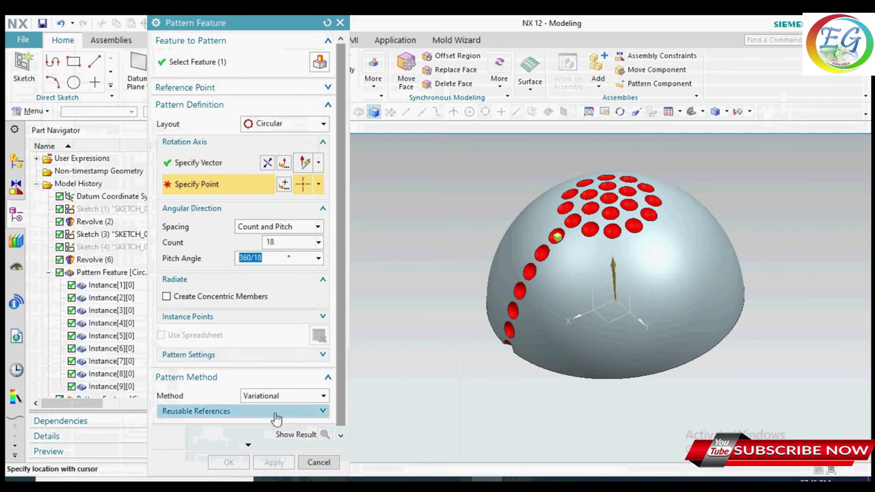
pyautogui.click(283, 185)
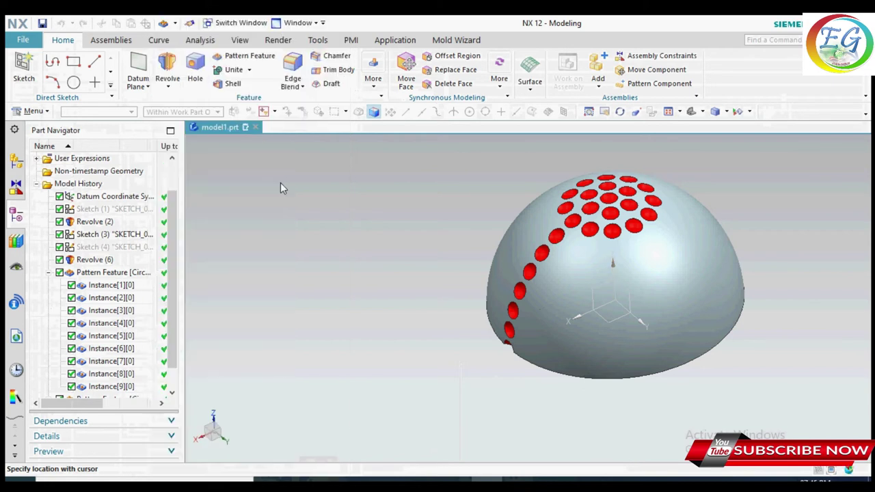
pyautogui.click(264, 257)
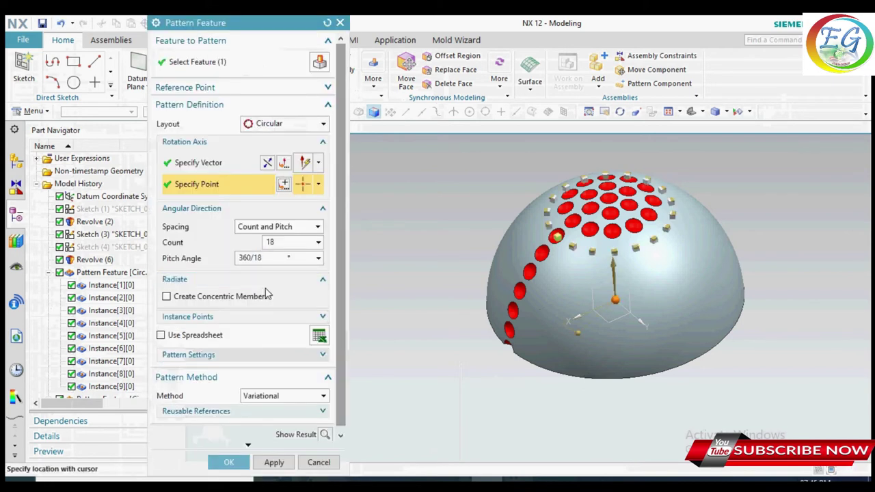
pyautogui.click(325, 435)
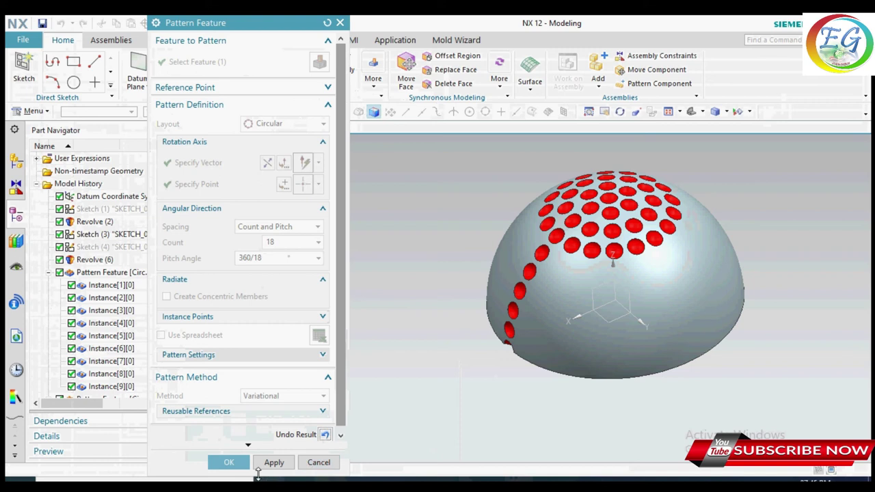
pyautogui.click(229, 463)
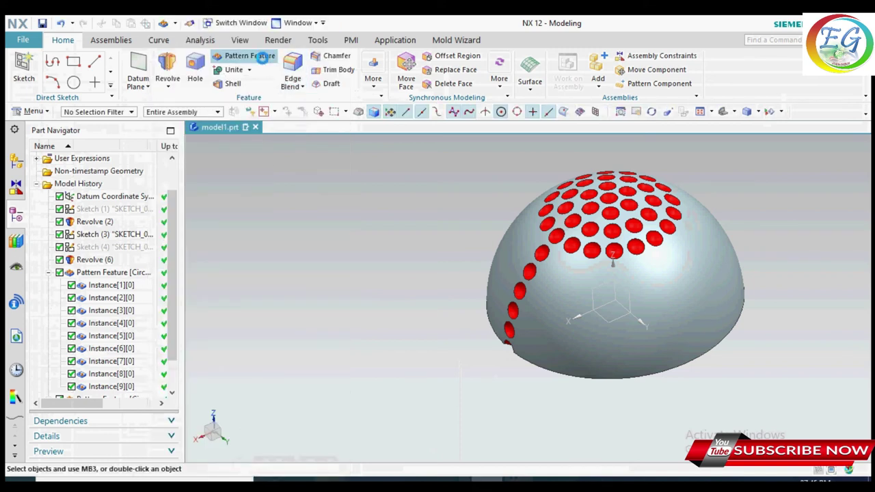
# Pattern Instance[4][0] about the Z axis from the origin, previewing 20 copies
pyautogui.click(253, 57)
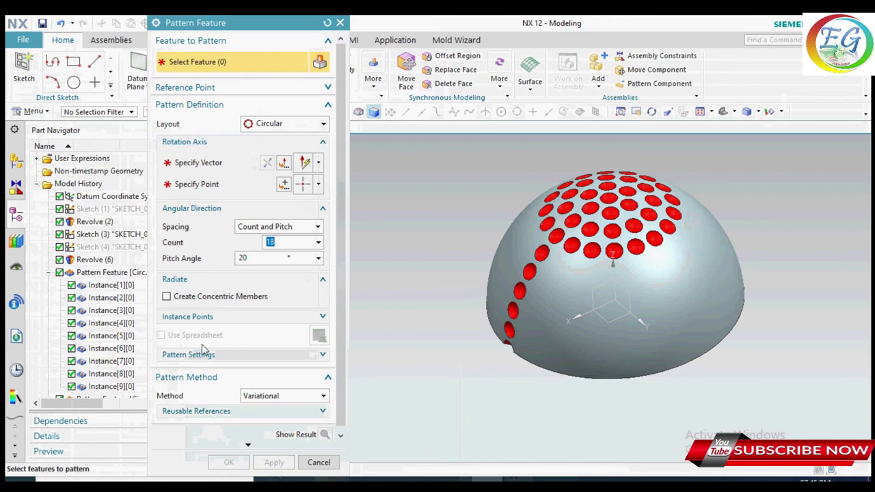
pyautogui.click(103, 336)
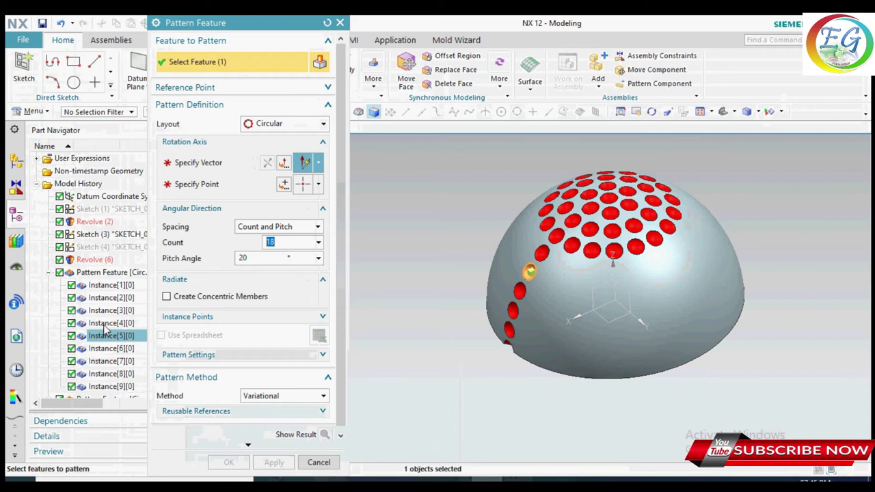
pyautogui.click(106, 325)
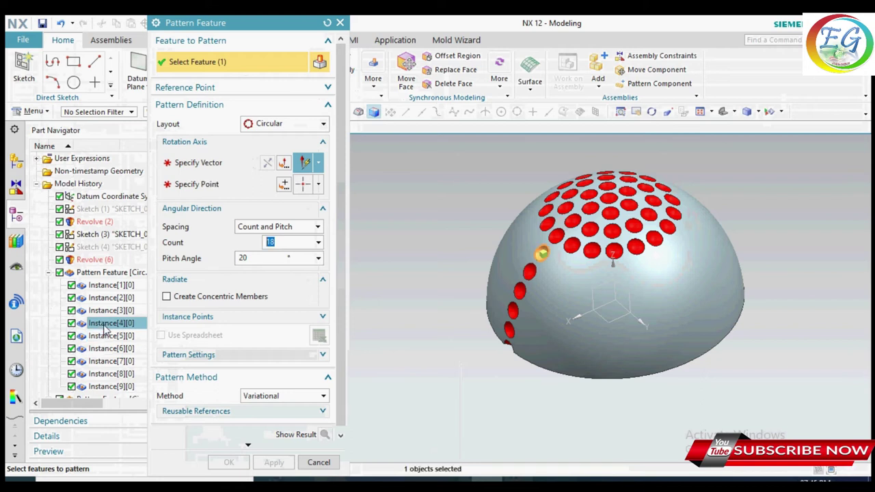
pyautogui.click(225, 164)
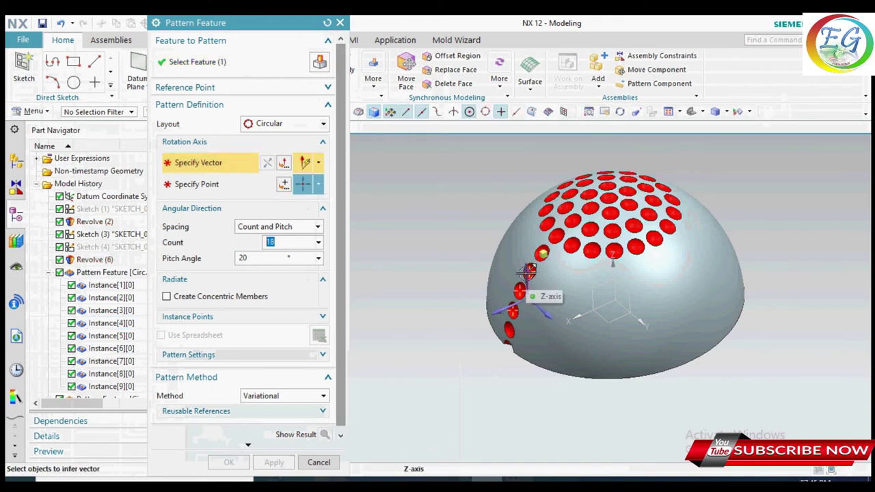
pyautogui.click(524, 294)
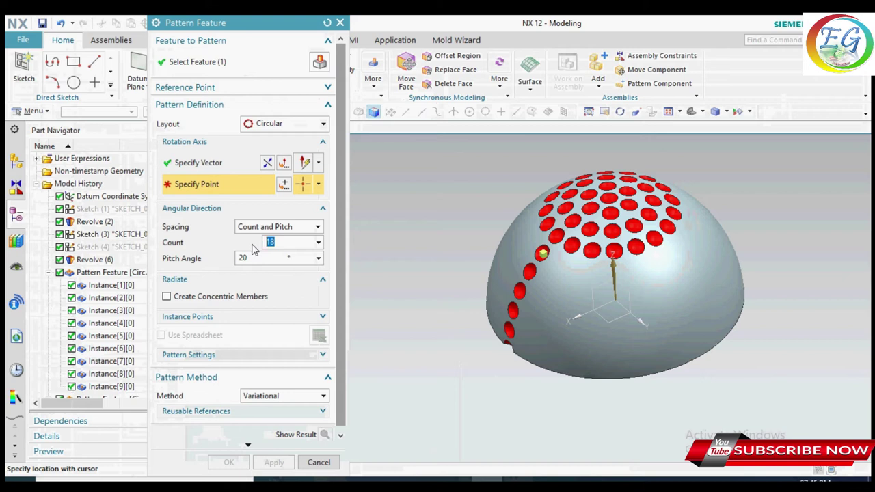
pyautogui.write('20')
pyautogui.write('3')
pyautogui.press('Return')
pyautogui.click(282, 184)
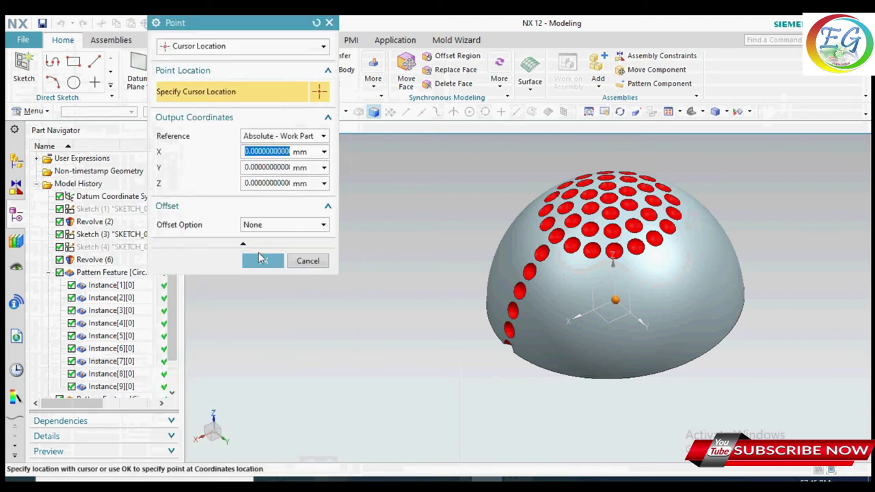
pyautogui.click(260, 259)
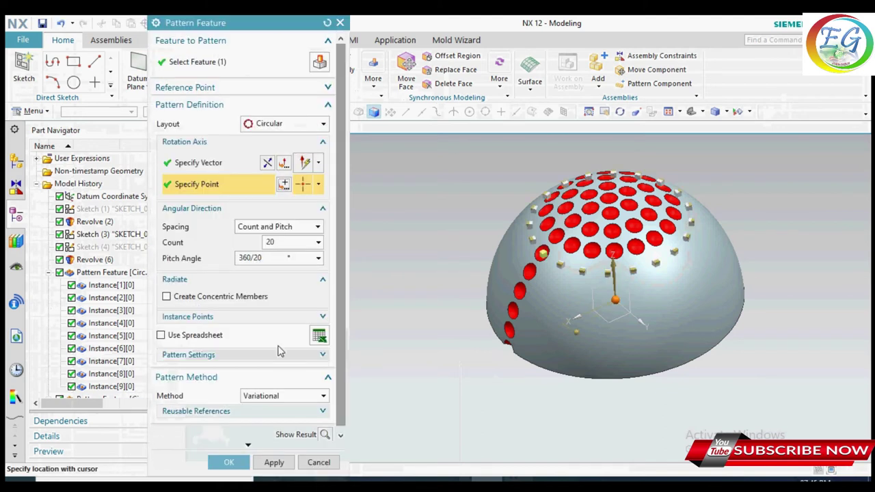
pyautogui.click(324, 434)
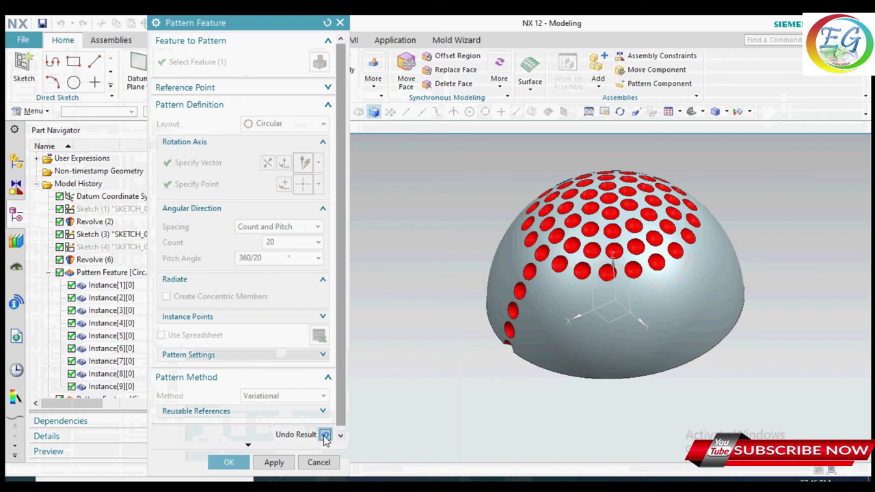
# Change the count to 21 with pitch 360/21 and create the pattern
pyautogui.click(326, 436)
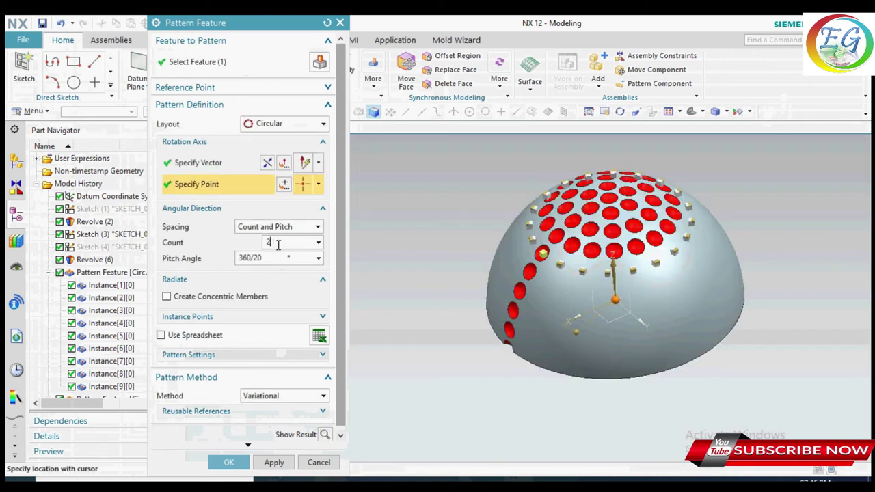
pyautogui.click(278, 242)
pyautogui.write('1')
pyautogui.click(270, 259)
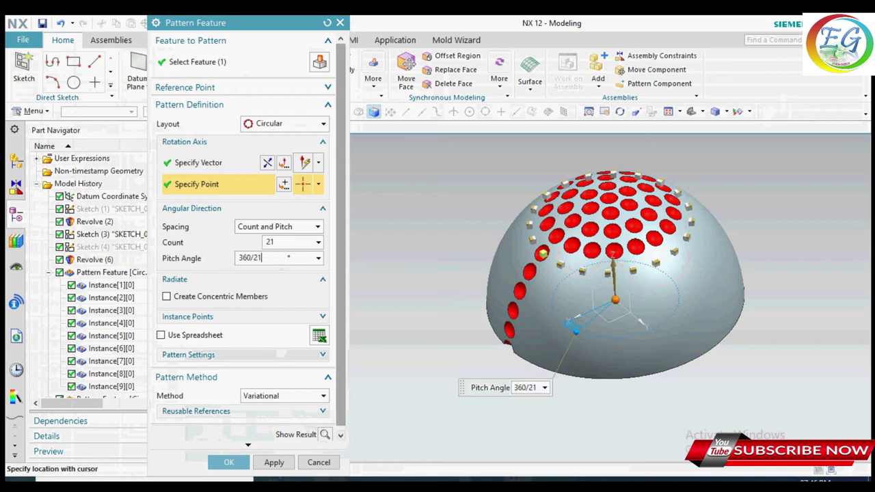
pyautogui.doubleClick(270, 259)
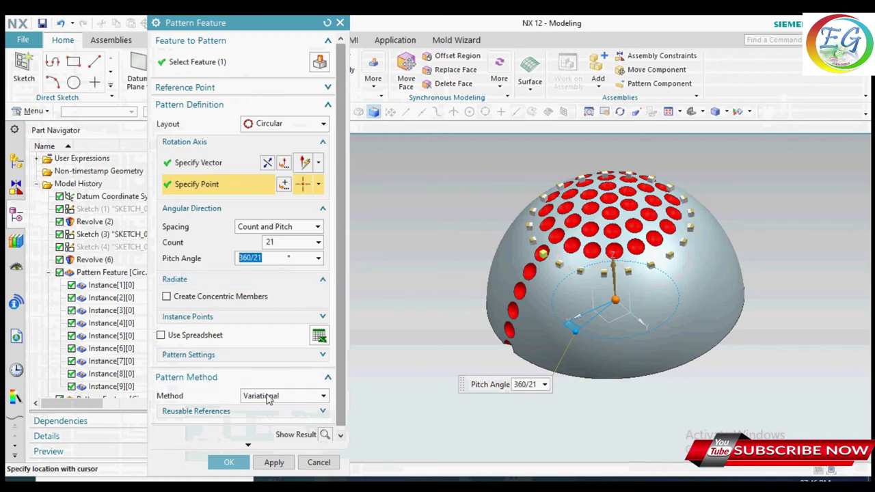
pyautogui.click(229, 462)
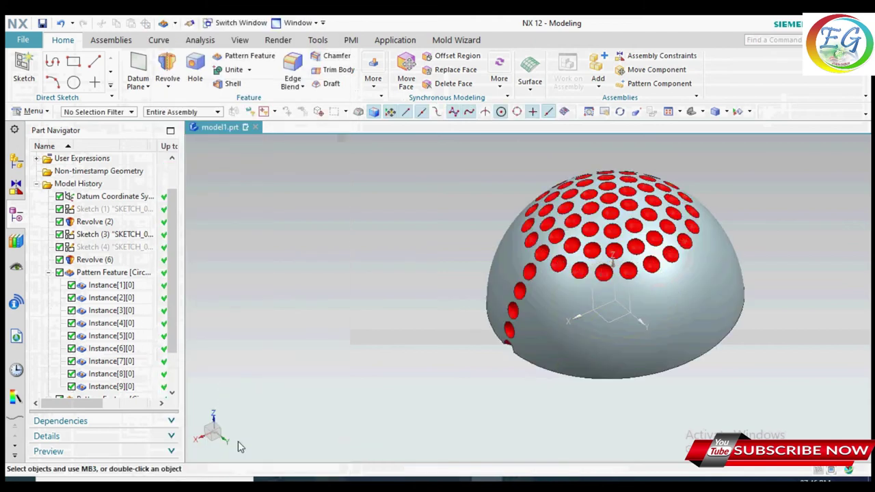
# Pick Instance[5][0] to pattern with count 24 about the Z axis
pyautogui.click(236, 58)
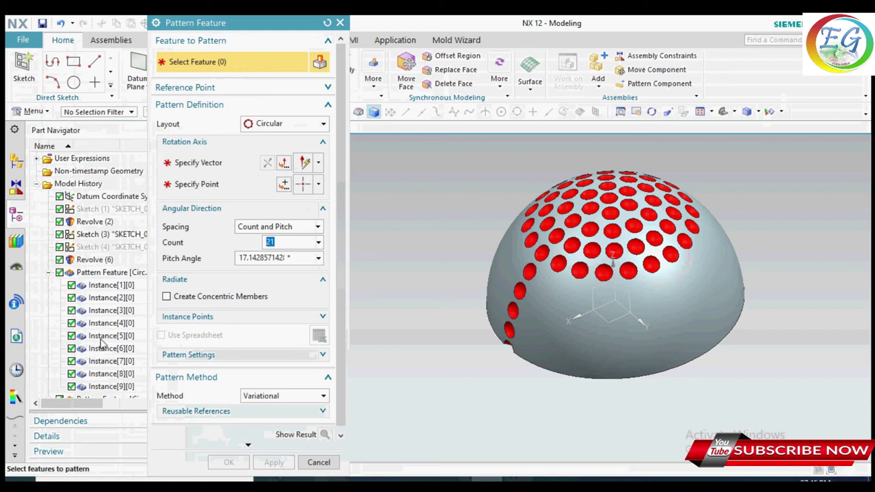
pyautogui.click(101, 337)
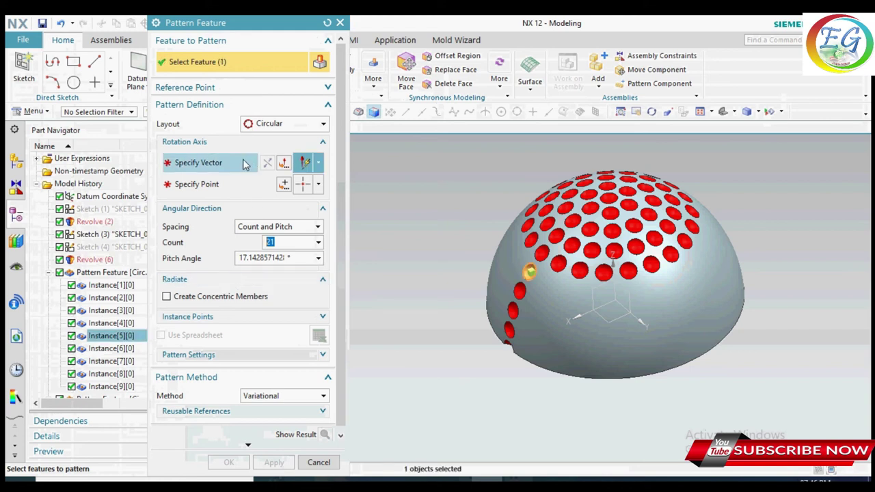
pyautogui.doubleClick(272, 243)
pyautogui.write('2')
pyautogui.press('Return')
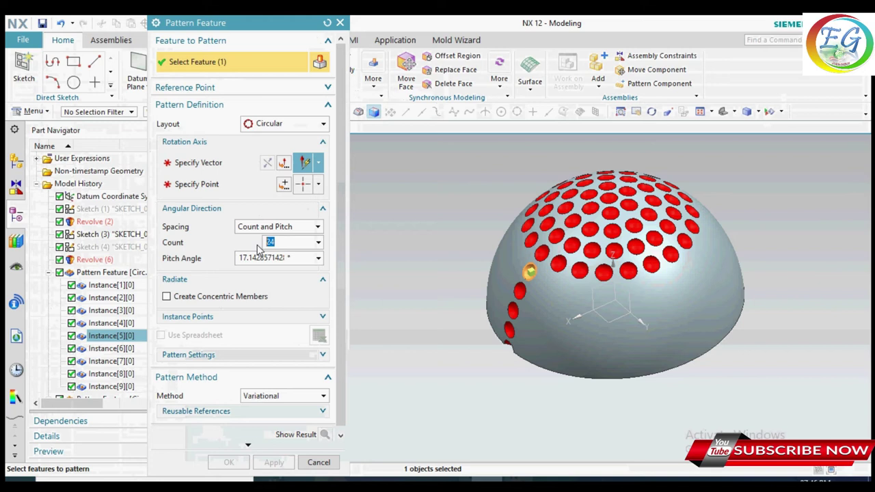
pyautogui.click(227, 165)
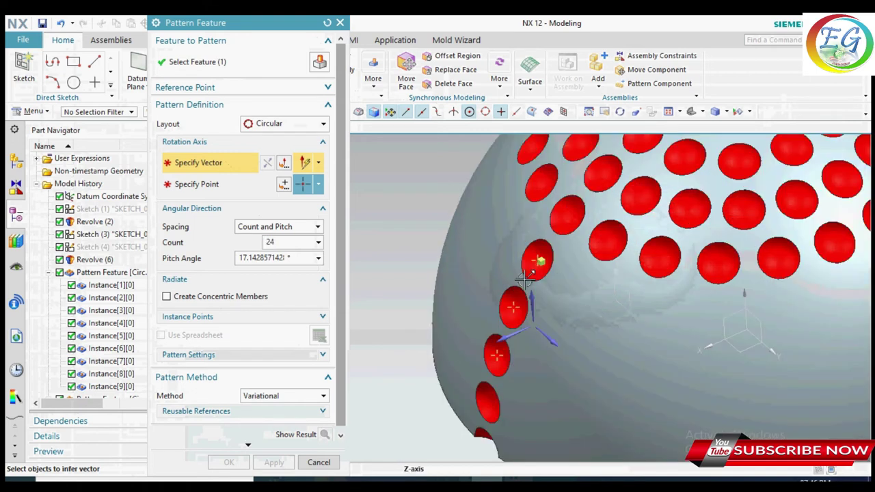
pyautogui.scroll(-5, 519, 314)
pyautogui.click(537, 327)
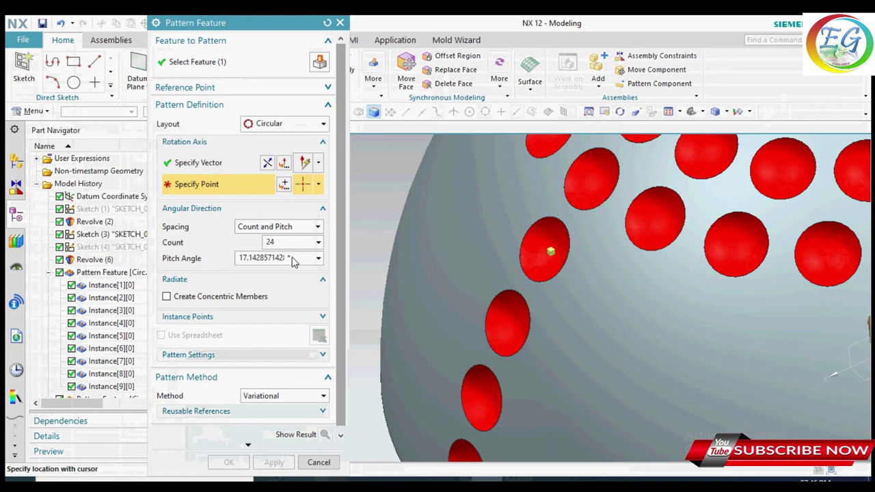
# Set pitch angle 360/24 around the default centre point, preview, and create the pattern
pyautogui.click(313, 260)
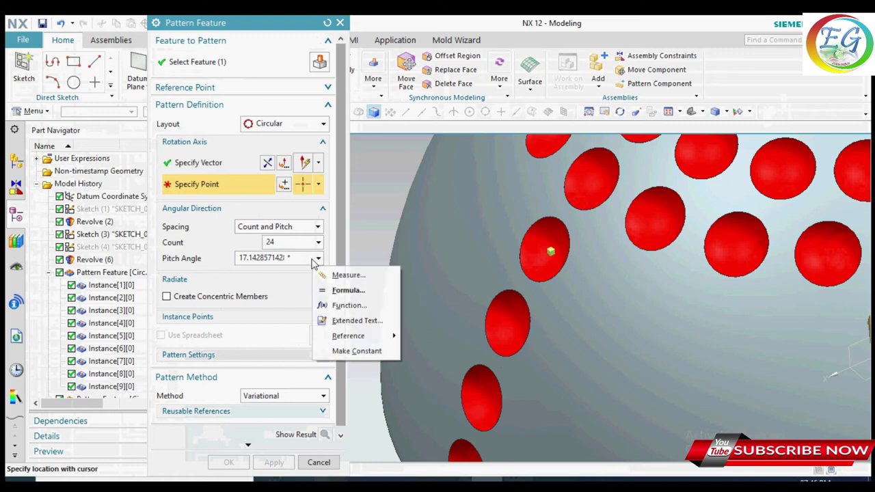
pyautogui.click(286, 261)
pyautogui.doubleClick(280, 258)
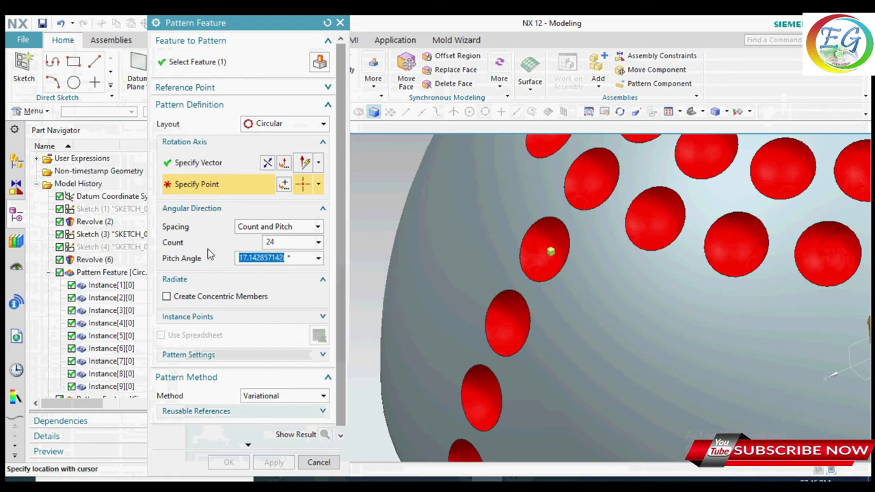
pyautogui.press('BackSpace')
pyautogui.write('360/24')
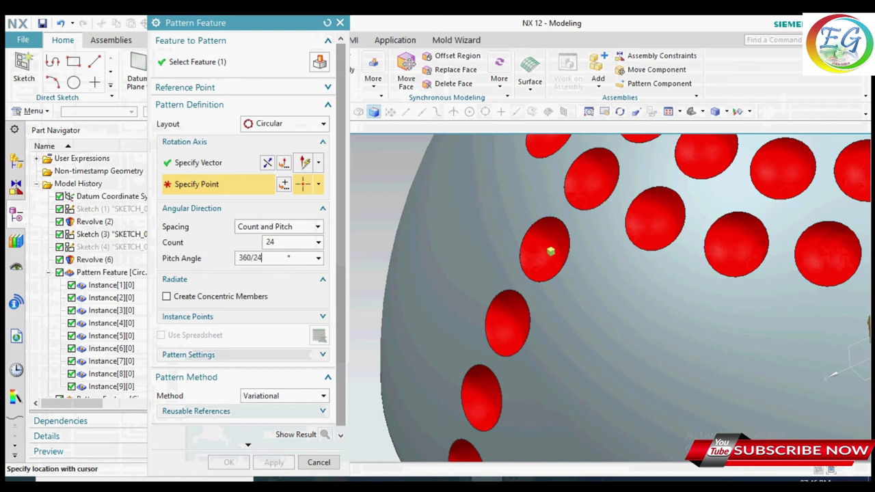
pyautogui.press('Return')
pyautogui.click(283, 185)
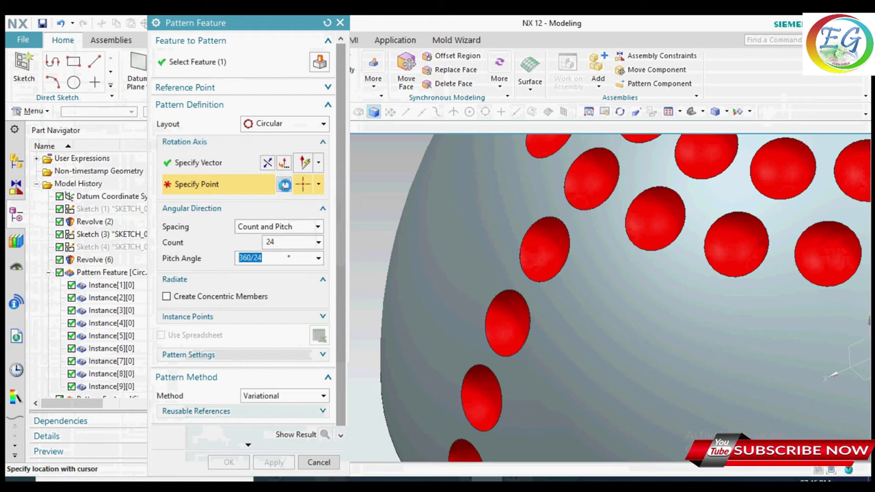
pyautogui.click(266, 262)
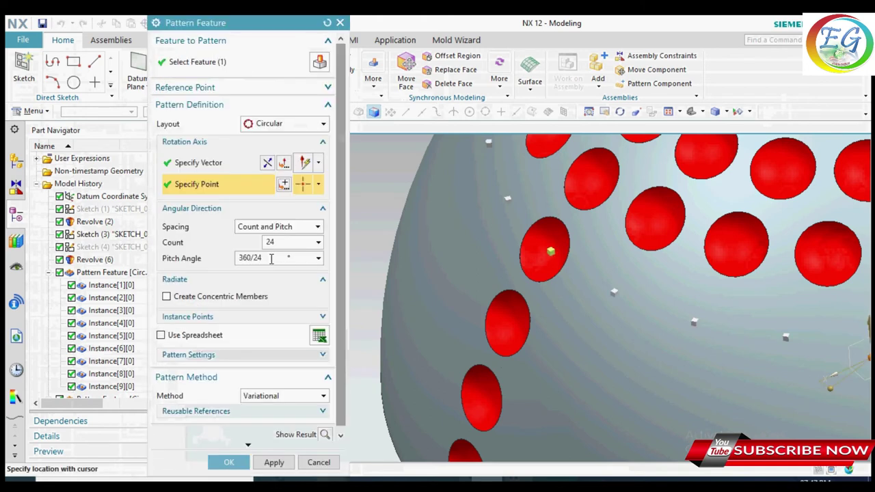
pyautogui.scroll(-3, 430, 259)
pyautogui.scroll(-3, 434, 273)
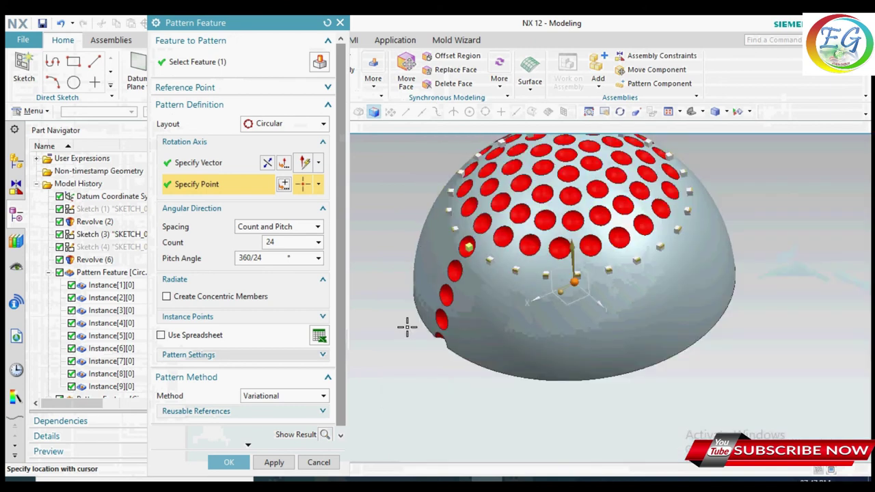
pyautogui.click(323, 437)
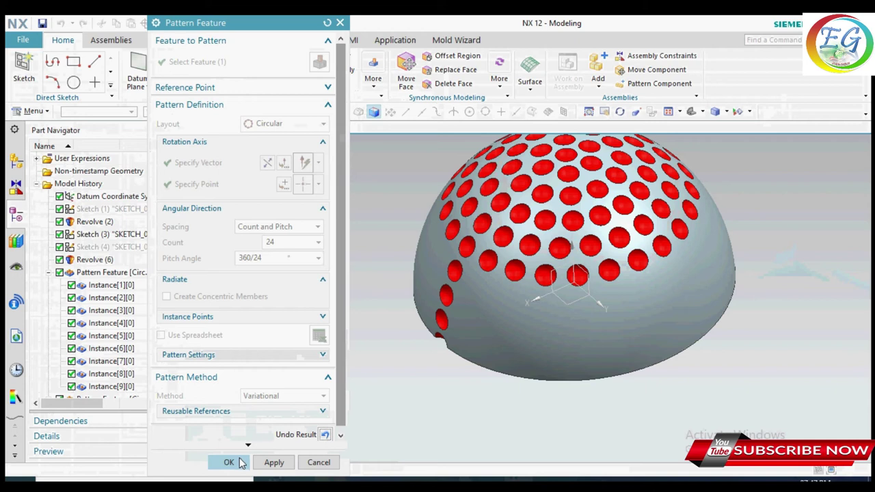
pyautogui.click(236, 461)
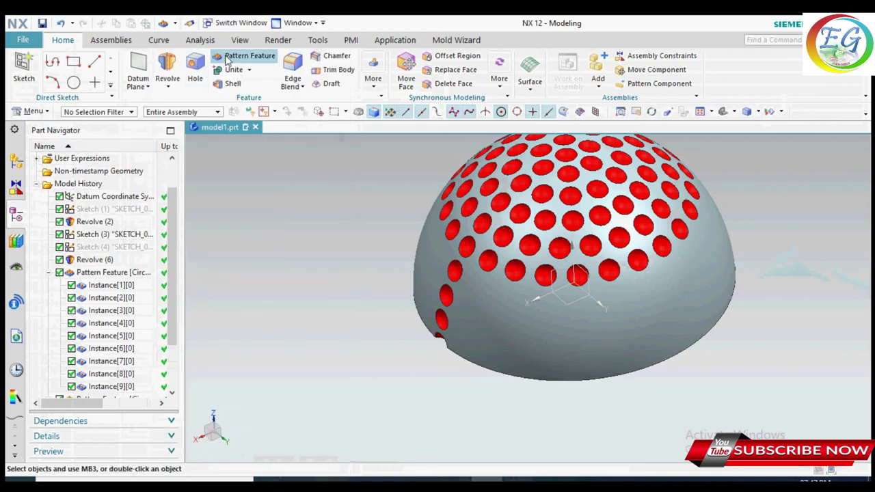
# Start a pattern of Instance[6] with count 27 about the Z axis
pyautogui.click(218, 54)
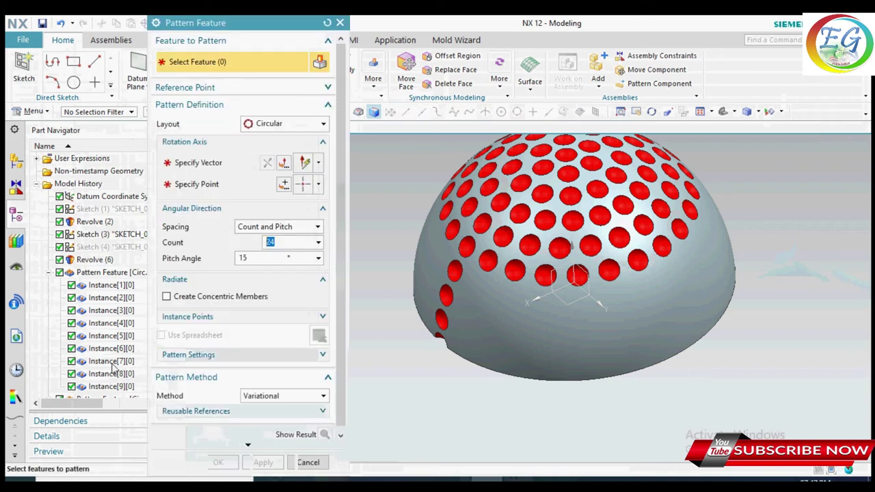
pyautogui.scroll(-1, 112, 358)
pyautogui.click(109, 311)
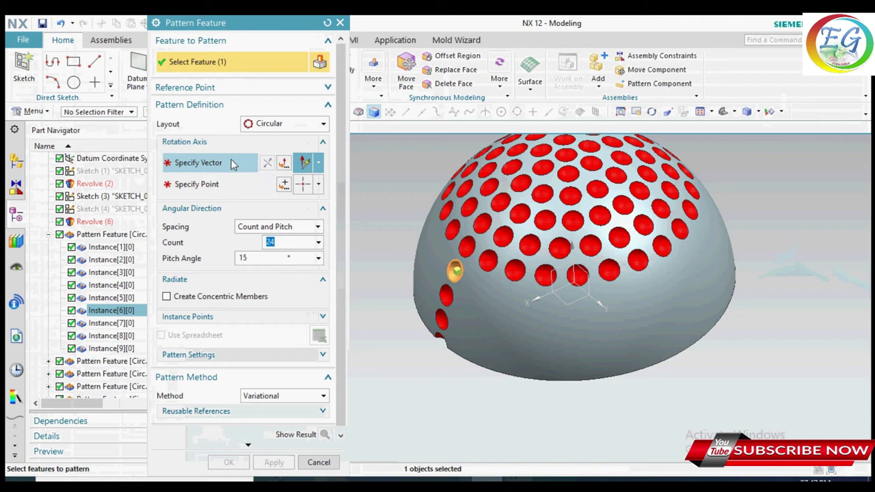
pyautogui.moveTo(276, 244); pyautogui.dragTo(261, 248)
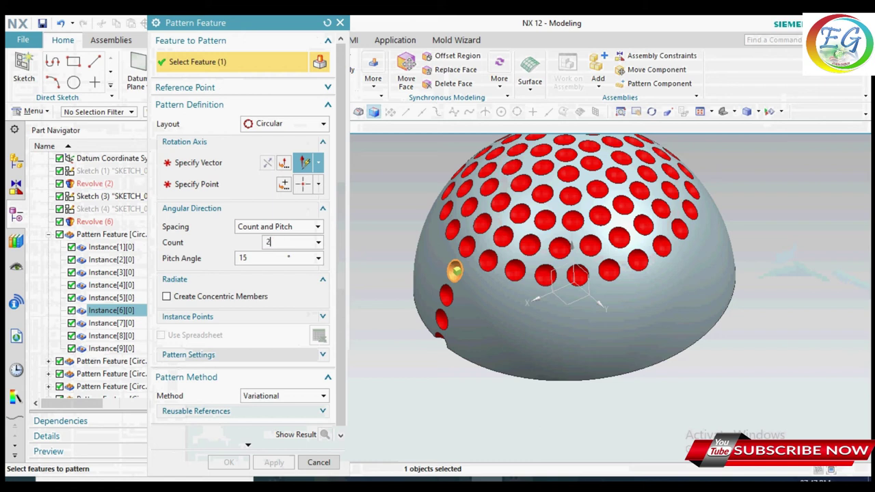
pyautogui.write('7')
pyautogui.doubleClick(266, 242)
pyautogui.click(227, 168)
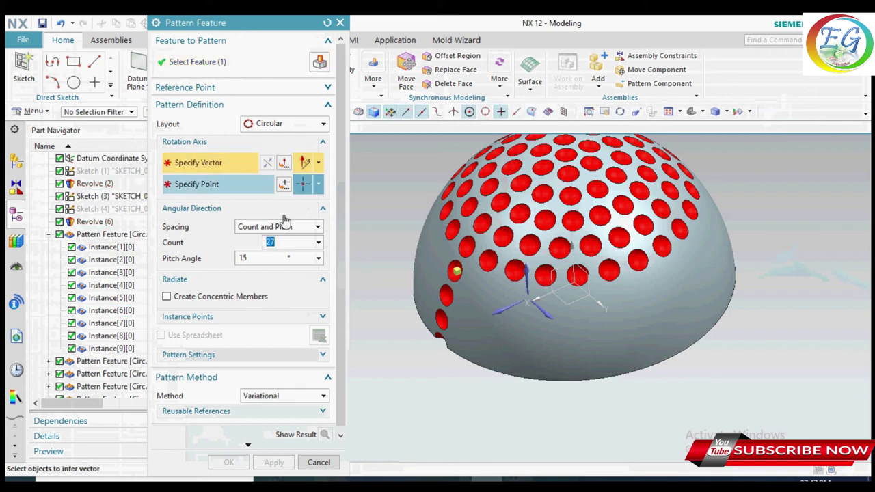
pyautogui.click(526, 283)
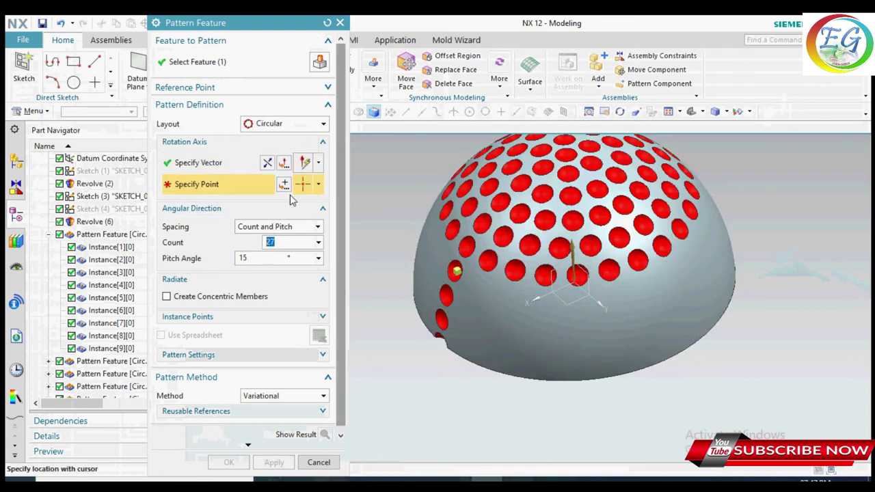
# Set pitch angle 360/27 around the default centre point, preview, and apply
pyautogui.press('Tab')
pyautogui.write('360/2')
pyautogui.press('Return')
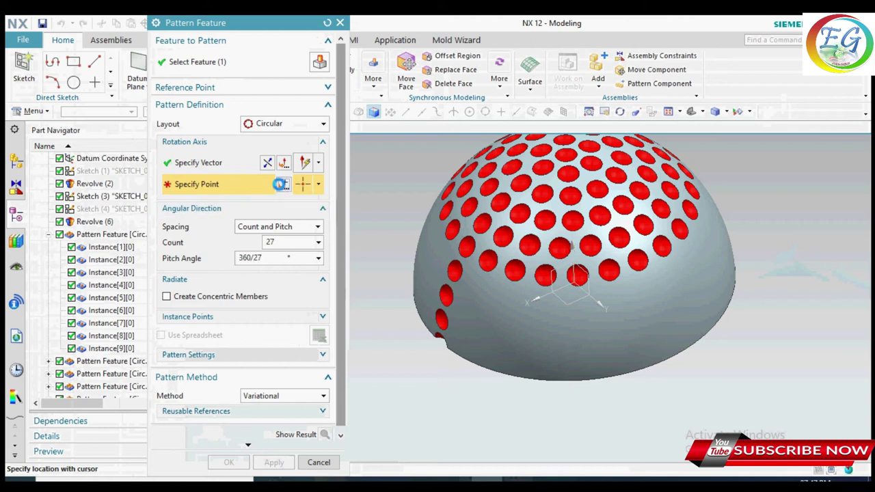
pyautogui.click(279, 185)
pyautogui.click(259, 258)
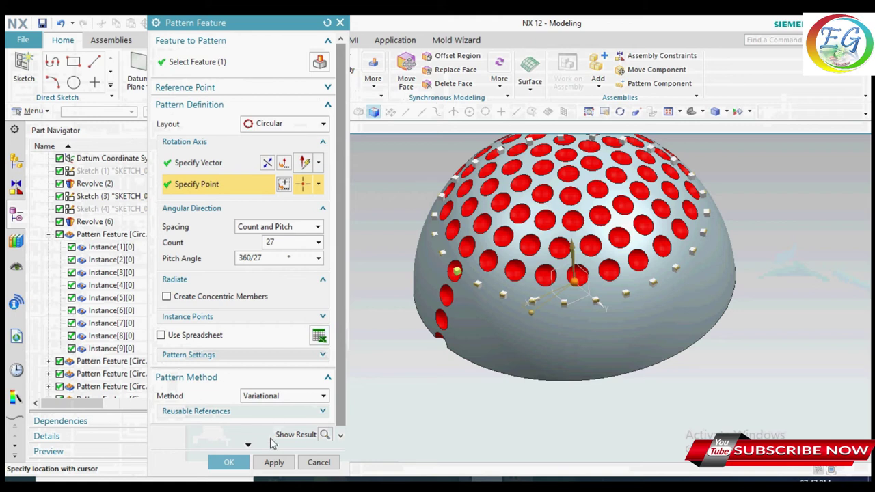
pyautogui.click(325, 434)
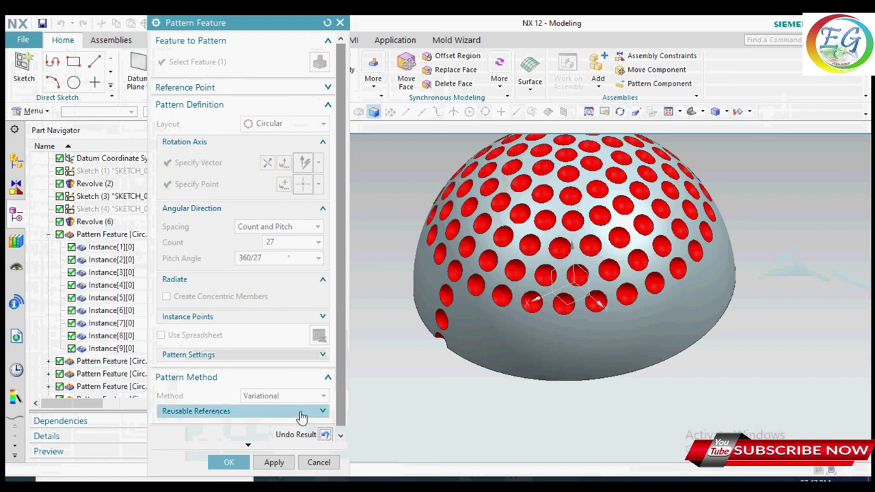
pyautogui.click(274, 463)
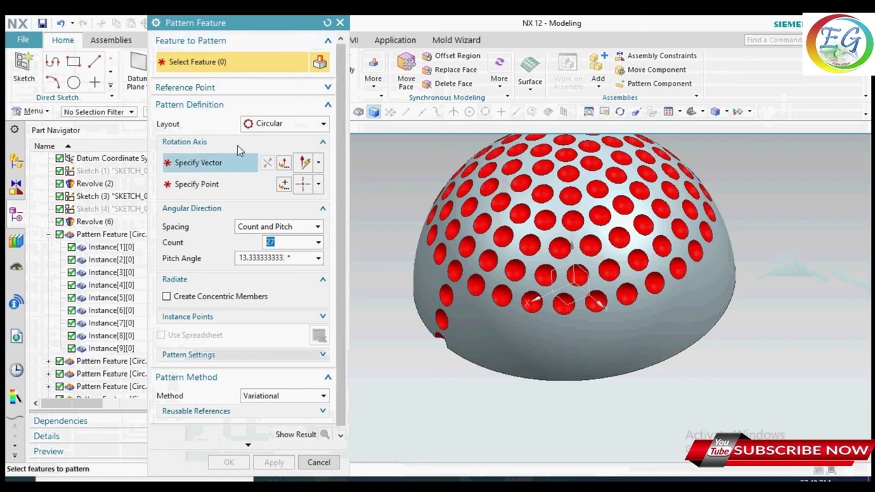
# Select Instance[8] and set the Z rotation axis with the default centre point
pyautogui.click(109, 336)
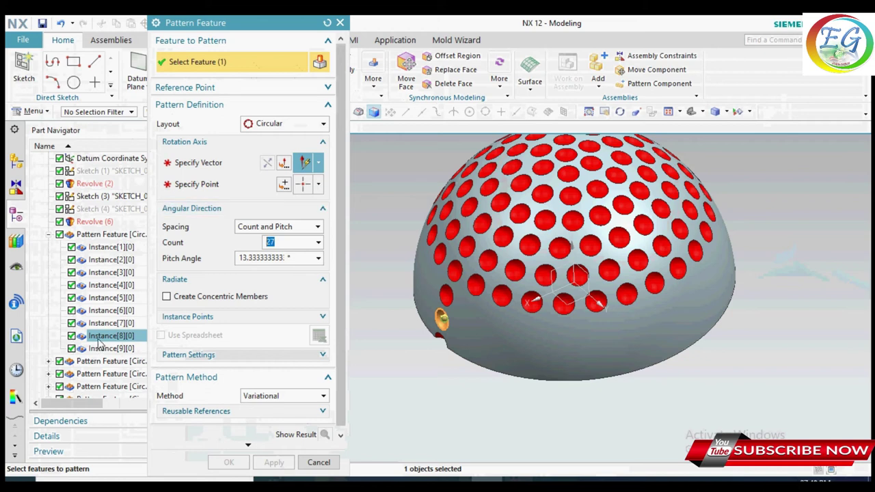
pyautogui.click(198, 163)
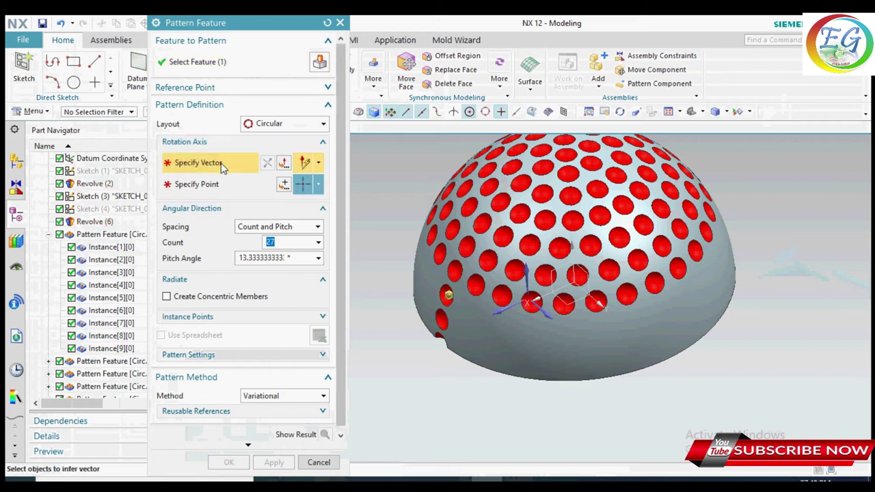
pyautogui.click(521, 291)
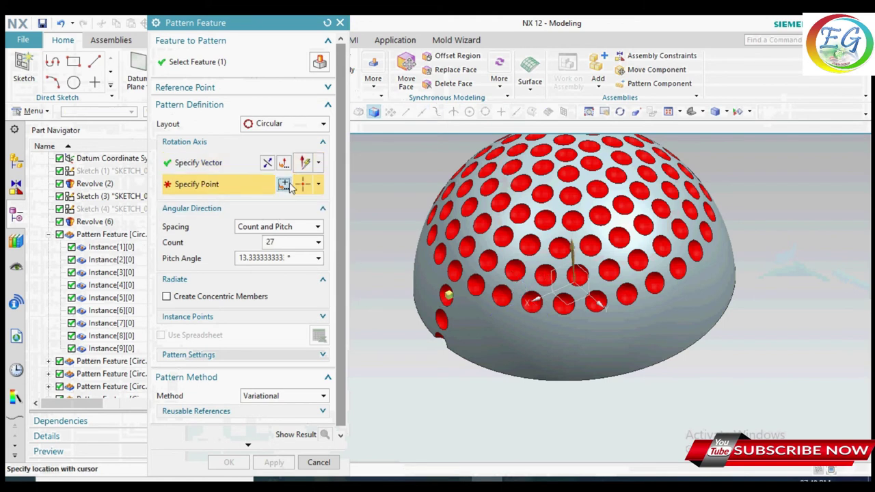
pyautogui.click(284, 183)
pyautogui.click(263, 258)
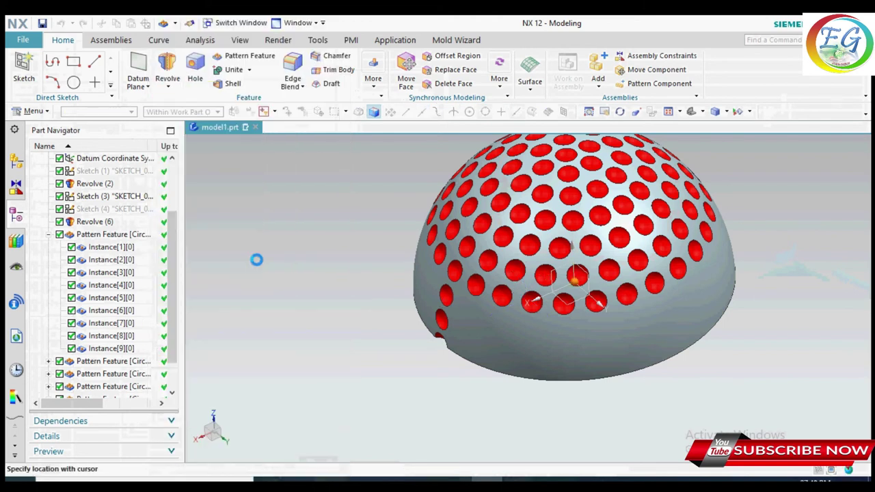
# Set count 30 and pitch angle 360/30, preview, and create the pattern
pyautogui.moveTo(291, 245); pyautogui.dragTo(267, 247)
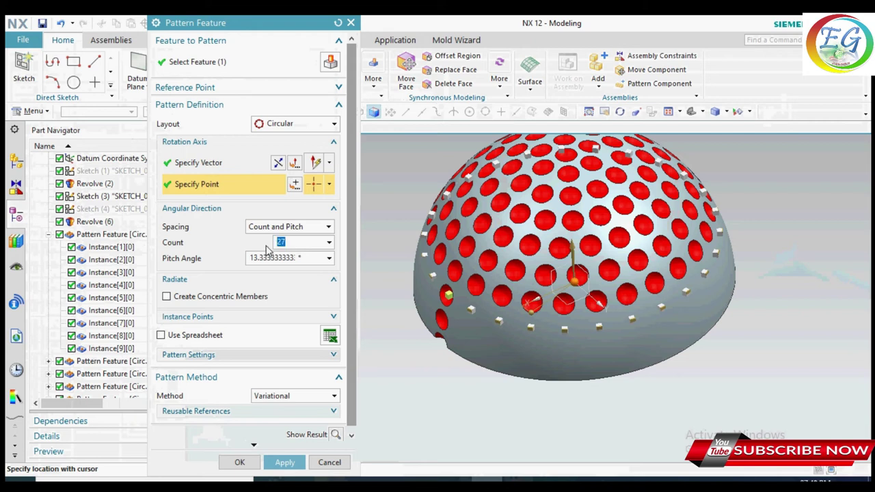
pyautogui.write('30')
pyautogui.moveTo(290, 244); pyautogui.dragTo(249, 254)
pyautogui.click(292, 256)
pyautogui.press('BackSpace')
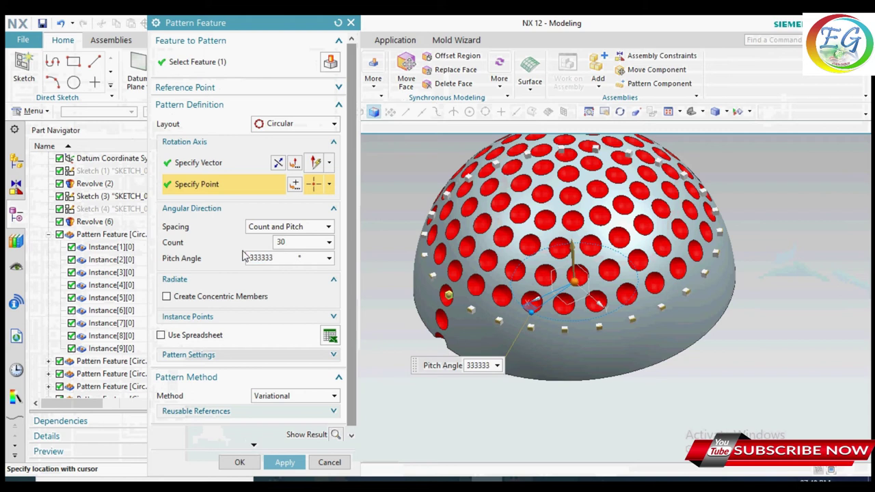
pyautogui.moveTo(266, 259); pyautogui.dragTo(202, 259)
pyautogui.write('360/30')
pyautogui.press('Return')
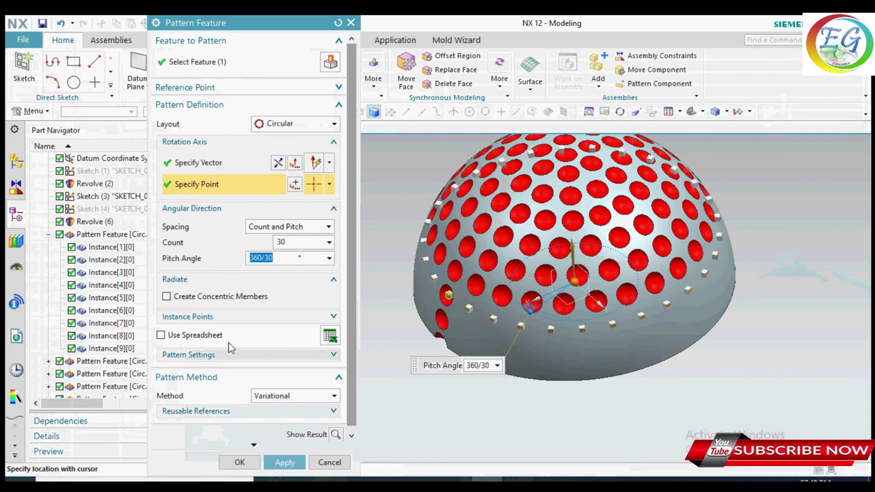
pyautogui.click(336, 435)
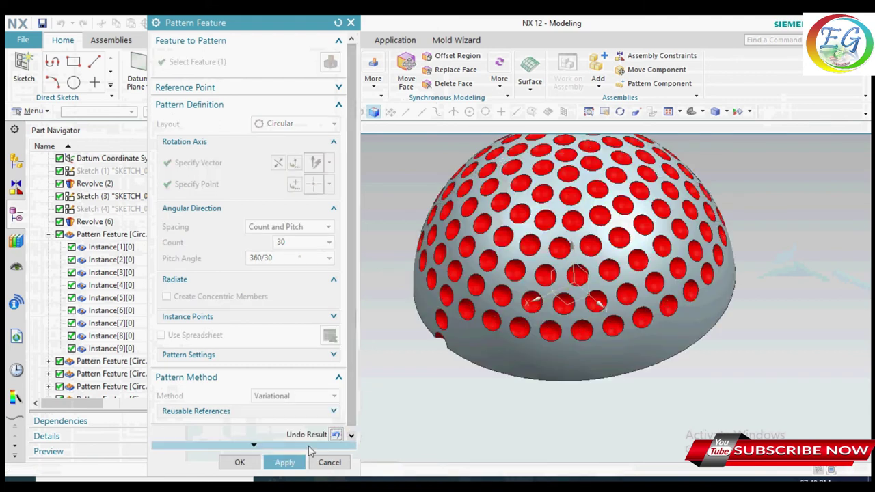
pyautogui.click(239, 462)
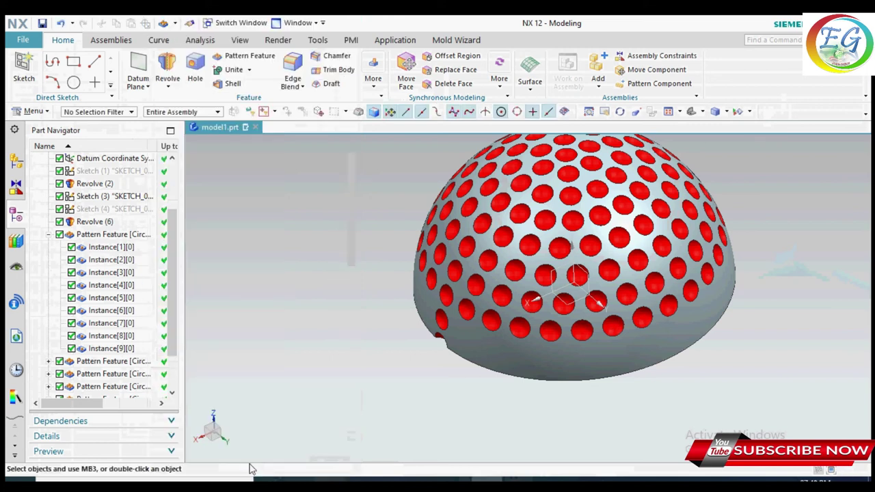
# Start a pattern of Instance[8] about the vertical Z axis through the origin
pyautogui.click(247, 58)
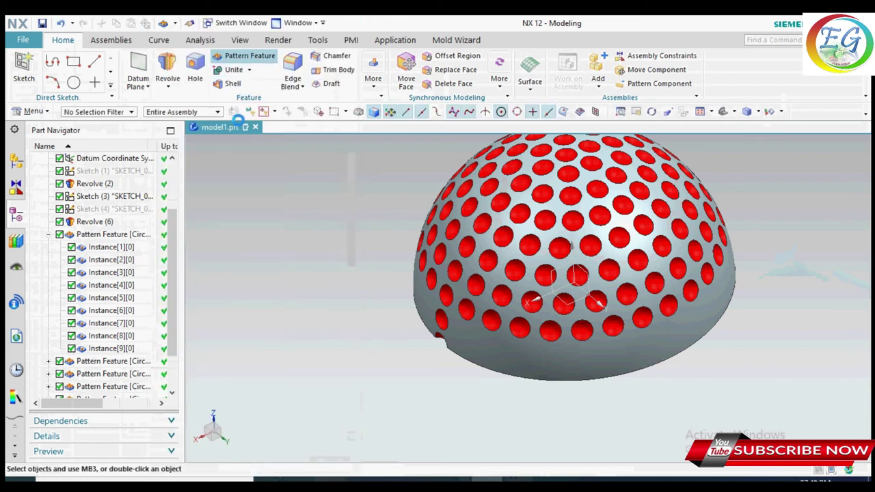
pyautogui.click(115, 350)
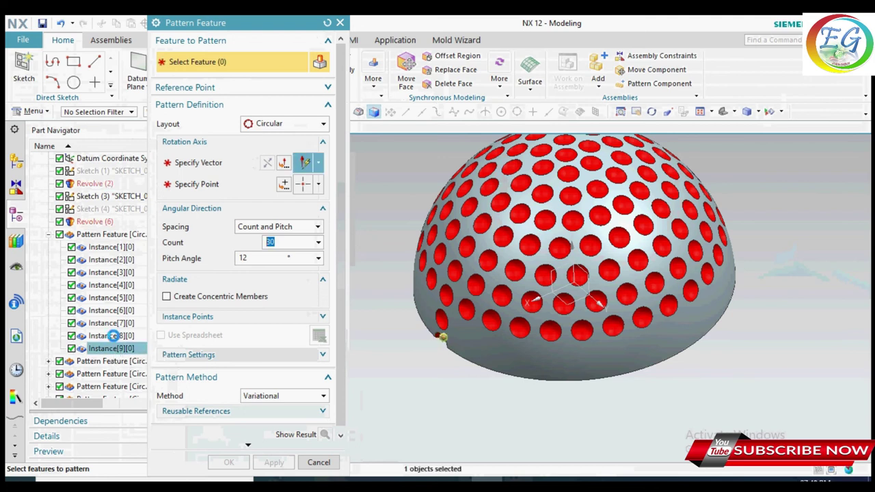
pyautogui.click(115, 337)
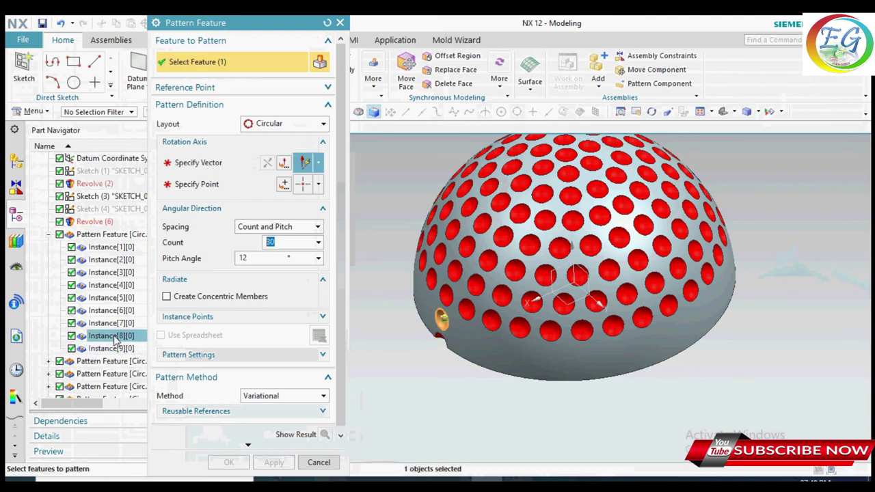
pyautogui.click(199, 163)
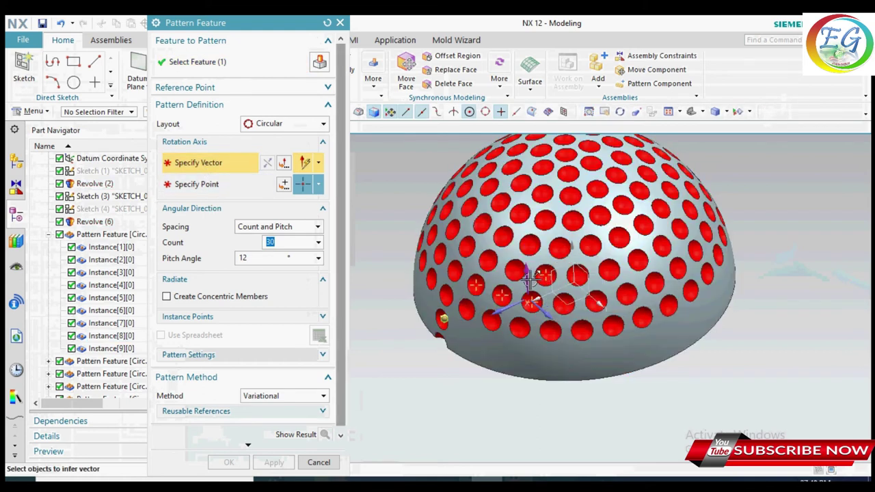
pyautogui.scroll(5, 527, 278)
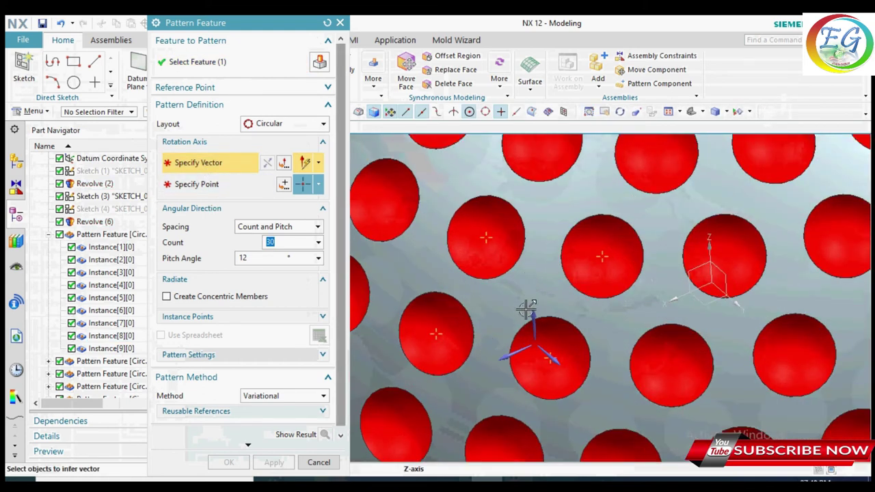
pyautogui.click(525, 311)
pyautogui.scroll(-5, 408, 297)
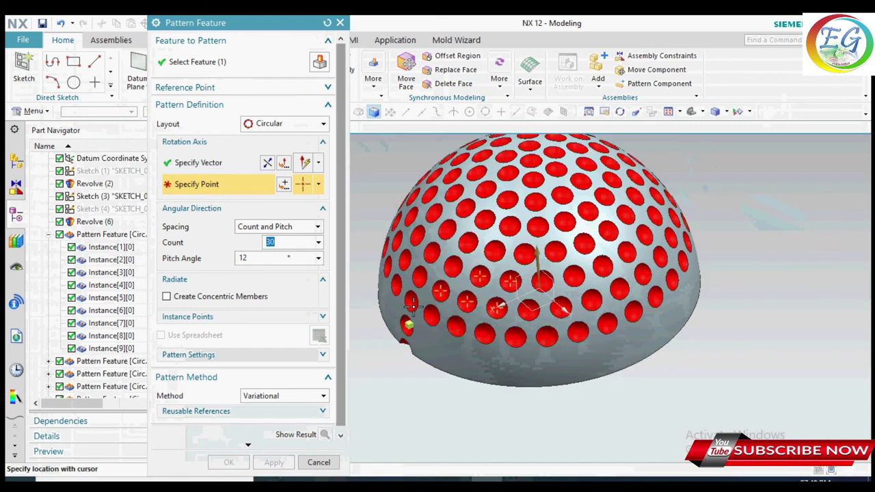
pyautogui.click(283, 184)
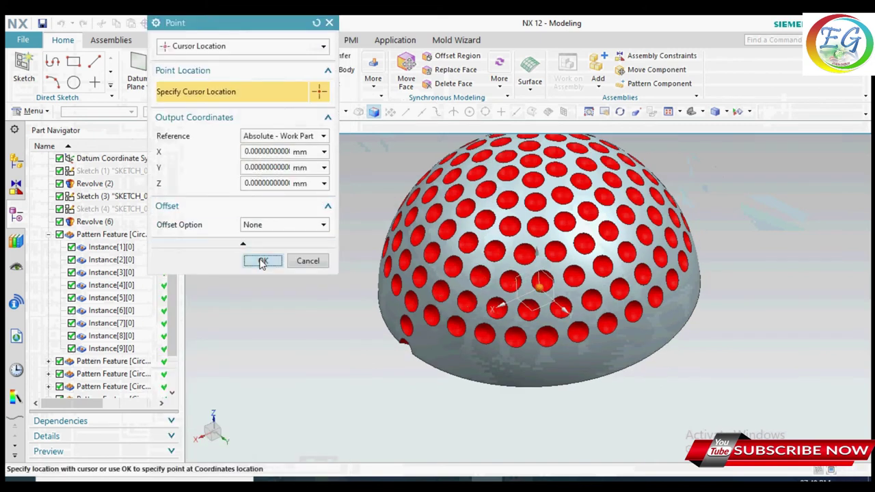
pyautogui.click(263, 261)
# Set Count 33 and Pitch Angle 360/33, preview the result, and finish the pattern
pyautogui.doubleClick(265, 244)
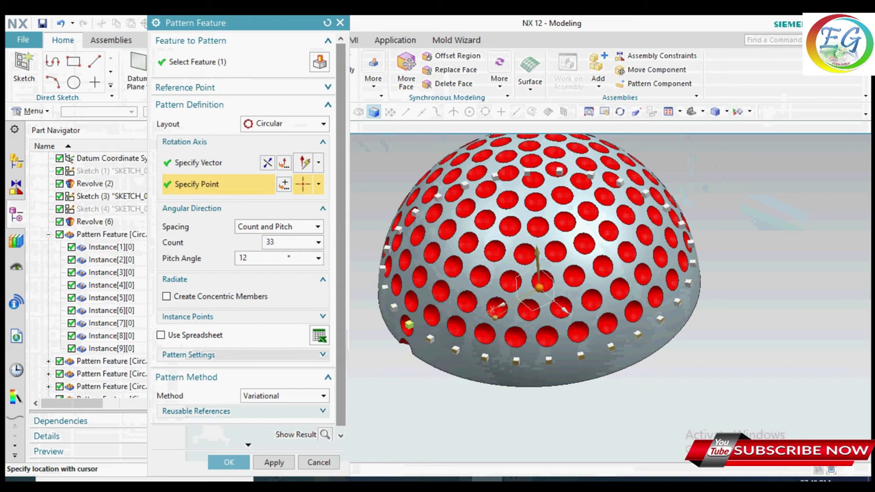
pyautogui.doubleClick(252, 258)
pyautogui.write('3')
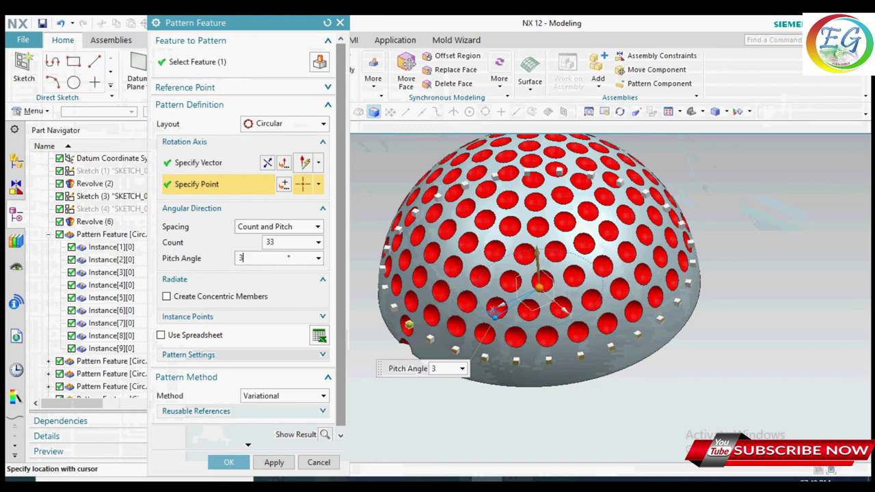
pyautogui.write('60/33')
pyautogui.press('Return')
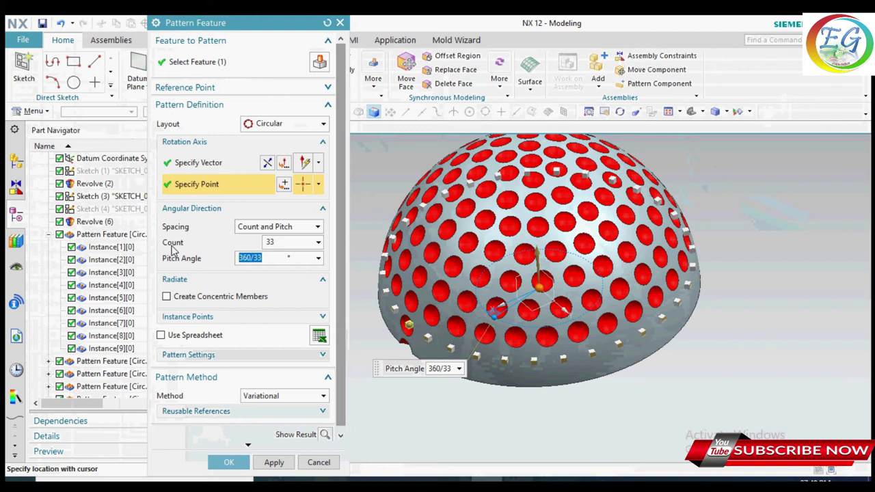
pyautogui.click(326, 434)
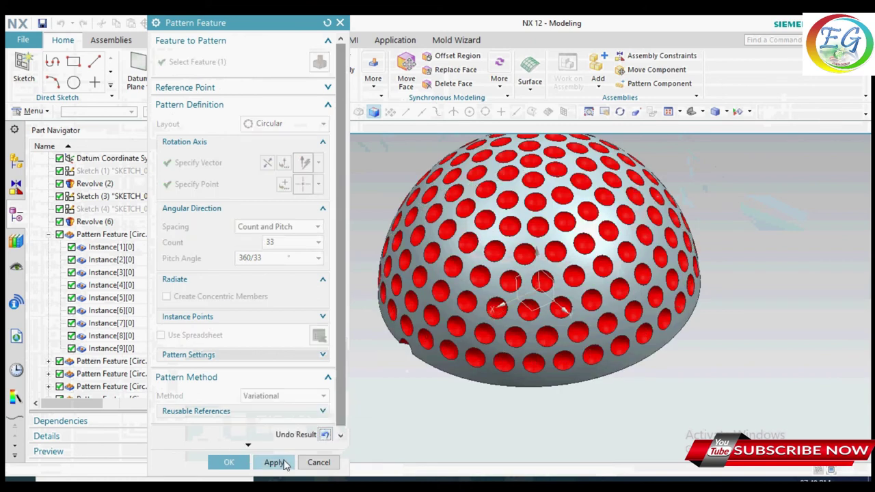
pyautogui.click(229, 462)
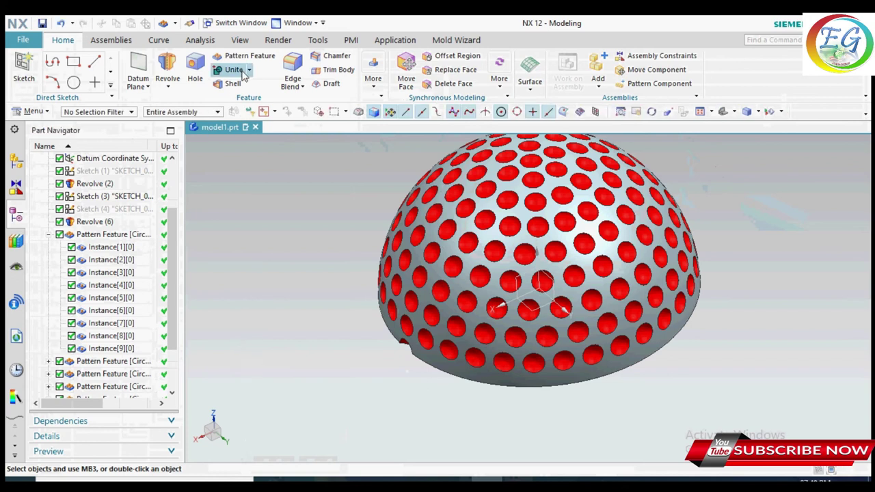
# Start a pattern of Instance[9][0] about the vertical Z axis through the origin
pyautogui.click(249, 56)
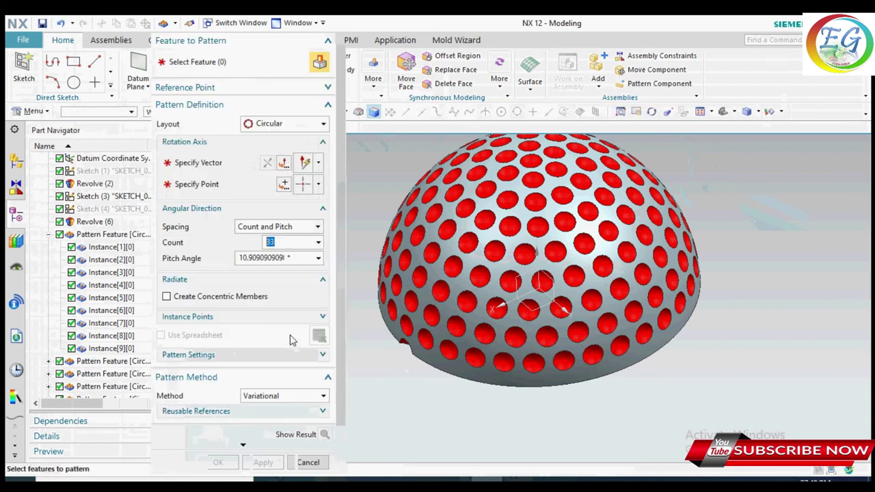
pyautogui.click(90, 350)
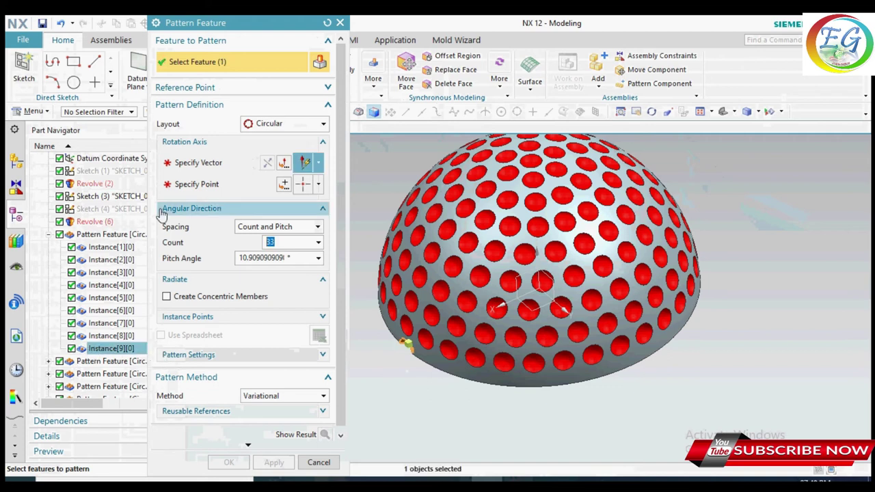
pyautogui.click(205, 163)
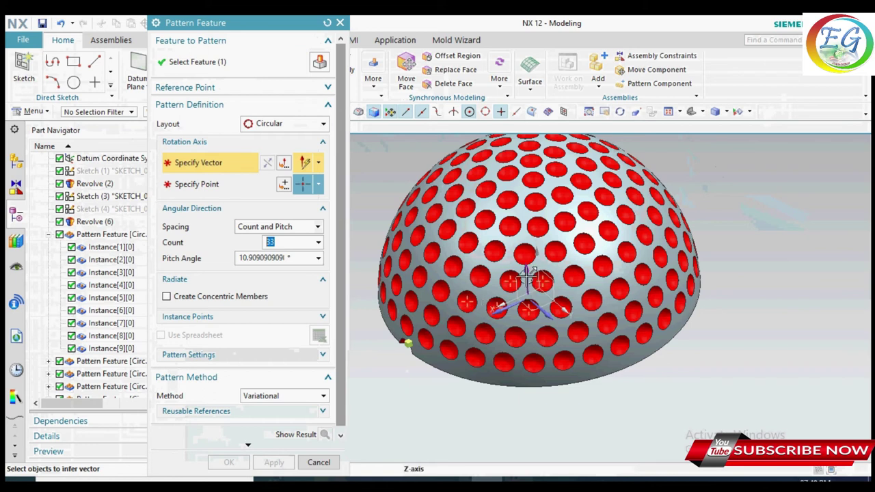
pyautogui.scroll(2, 527, 282)
pyautogui.scroll(2, 526, 308)
pyautogui.scroll(1, 525, 319)
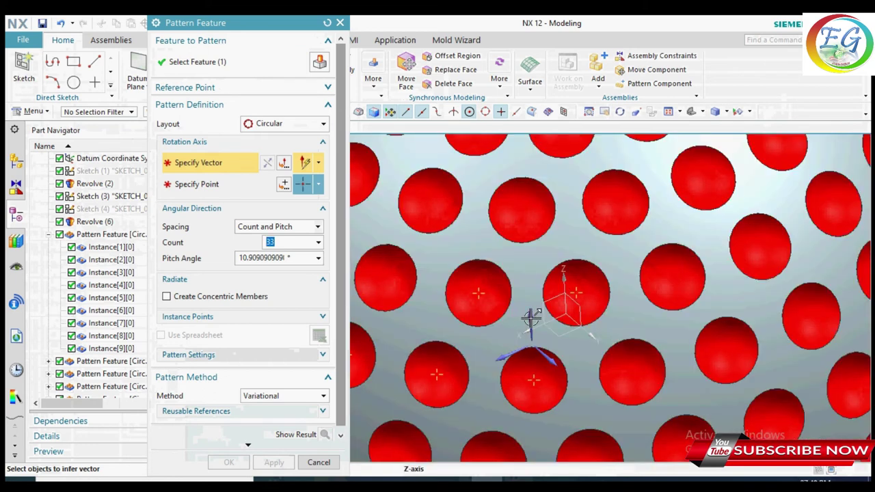
pyautogui.click(525, 317)
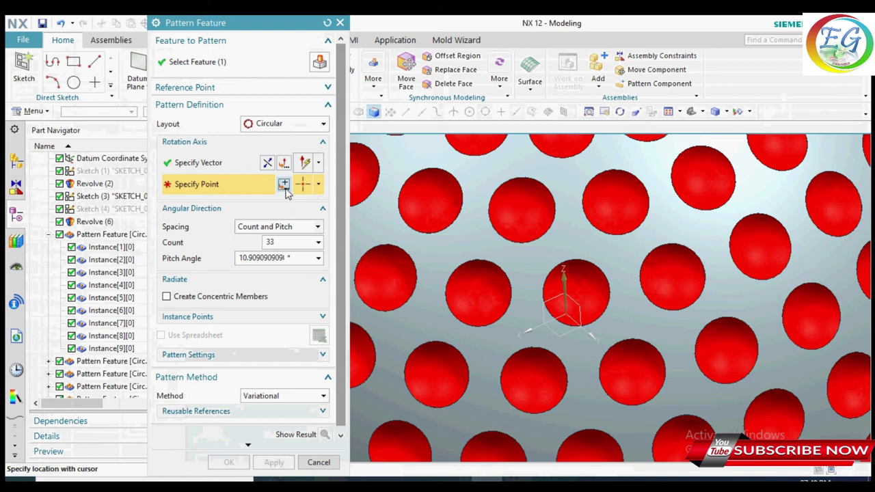
pyautogui.click(284, 184)
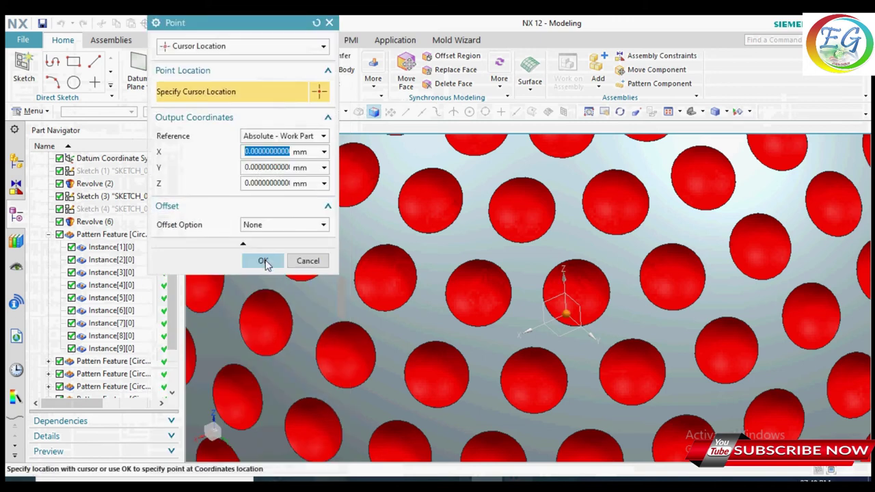
pyautogui.click(263, 262)
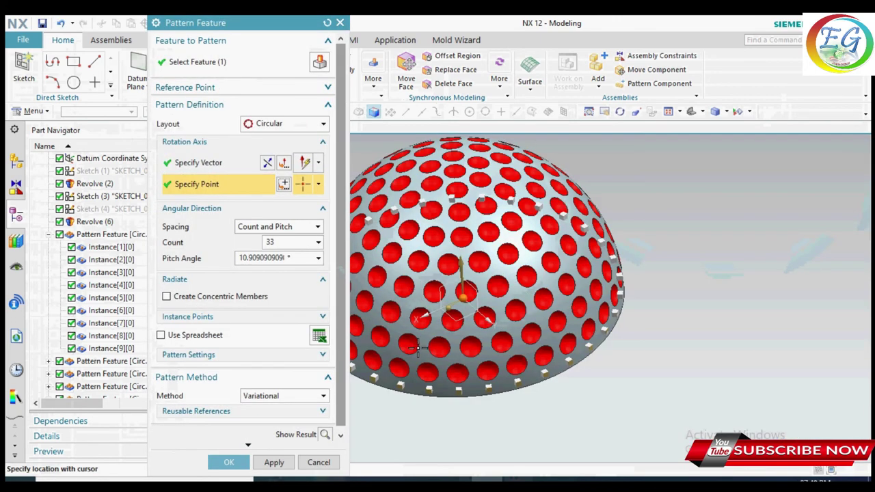
# Set Count 35 and Pitch Angle 360/35, then confirm the circular pattern
pyautogui.moveTo(278, 242); pyautogui.dragTo(259, 244)
pyautogui.write('35')
pyautogui.press('Return')
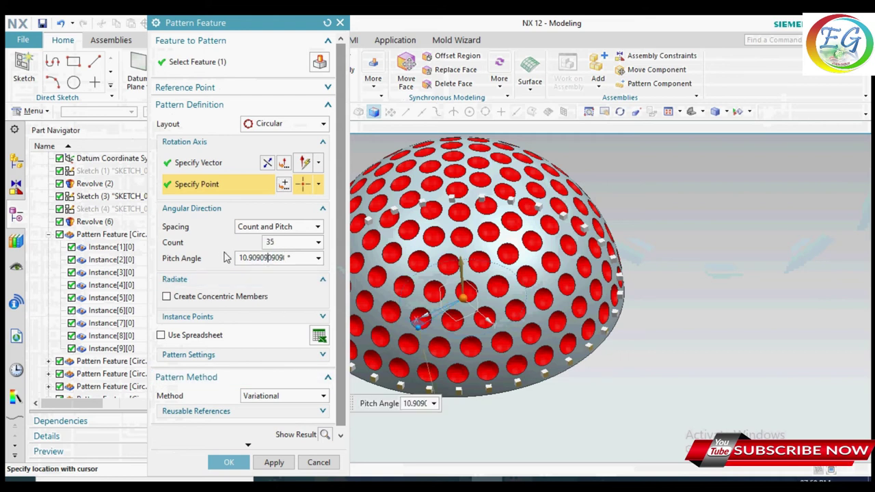
pyautogui.moveTo(239, 258); pyautogui.dragTo(318, 265)
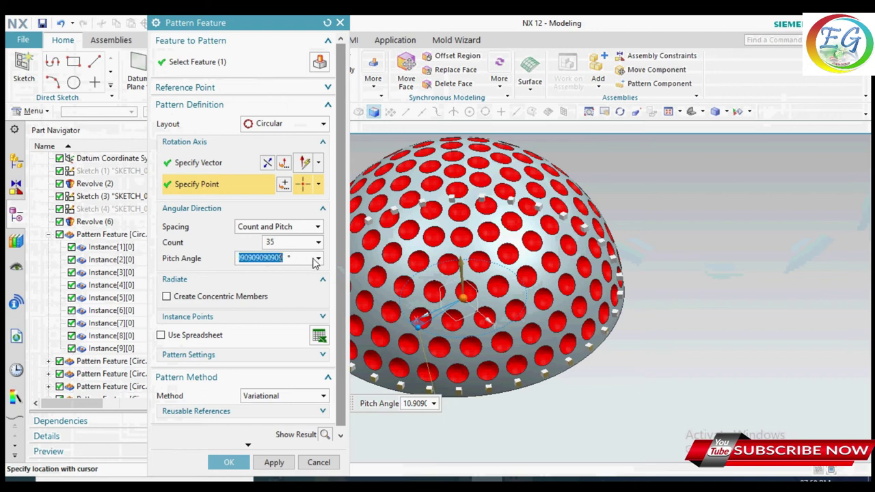
pyautogui.write('6')
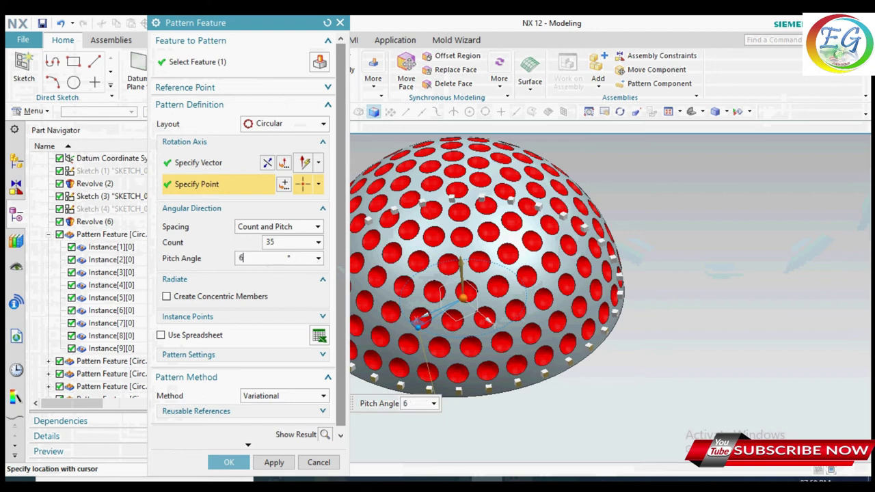
pyautogui.write('360/')
pyautogui.write('35')
pyautogui.press('Return')
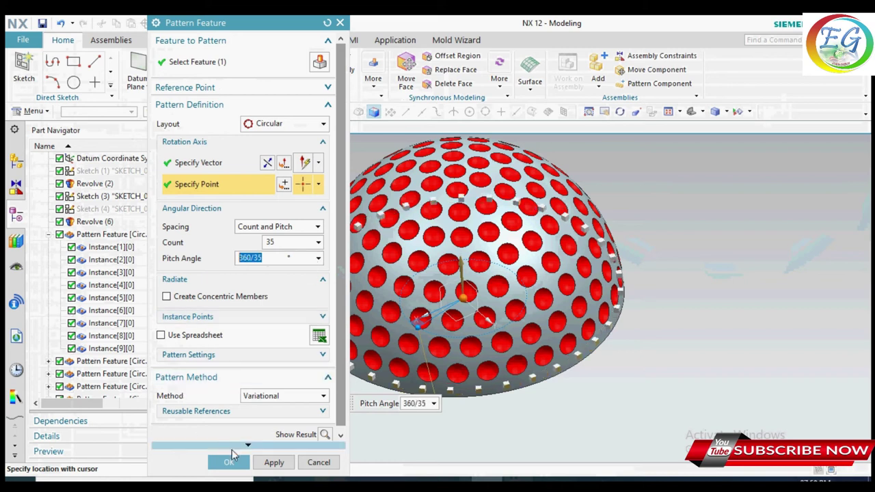
pyautogui.click(229, 461)
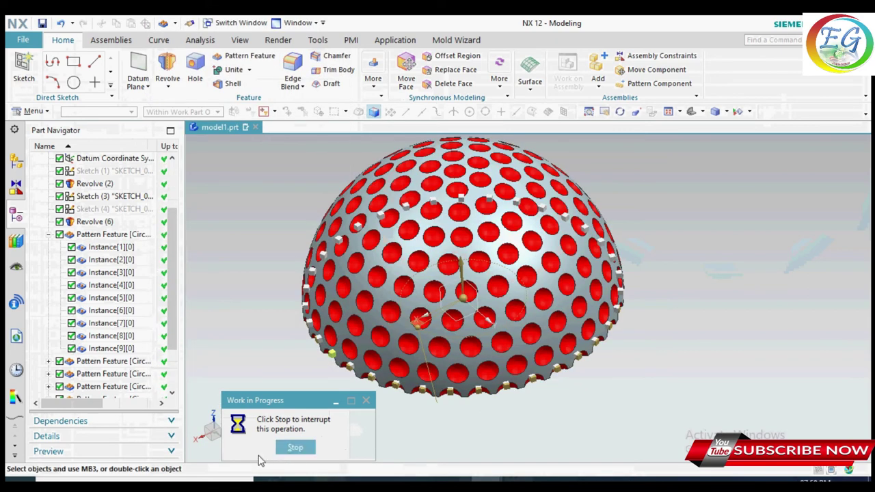
pyautogui.scroll(-1, 492, 437)
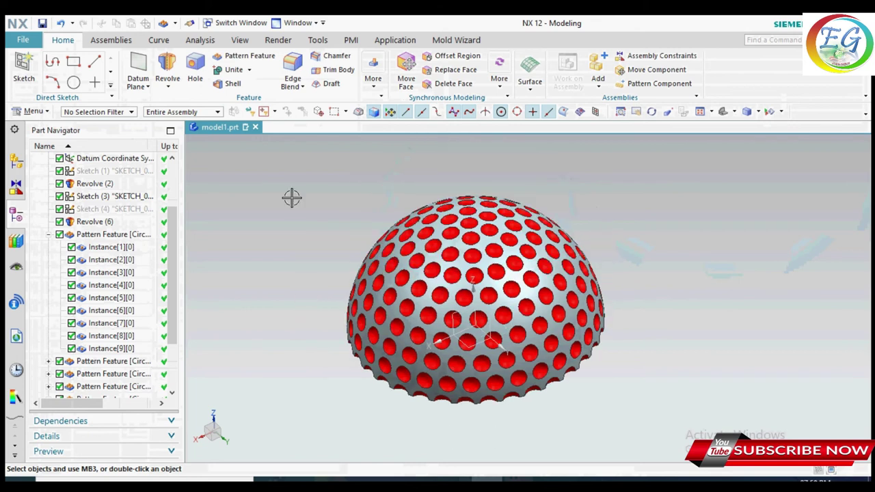
pyautogui.moveTo(294, 171); pyautogui.dragTo(626, 430)
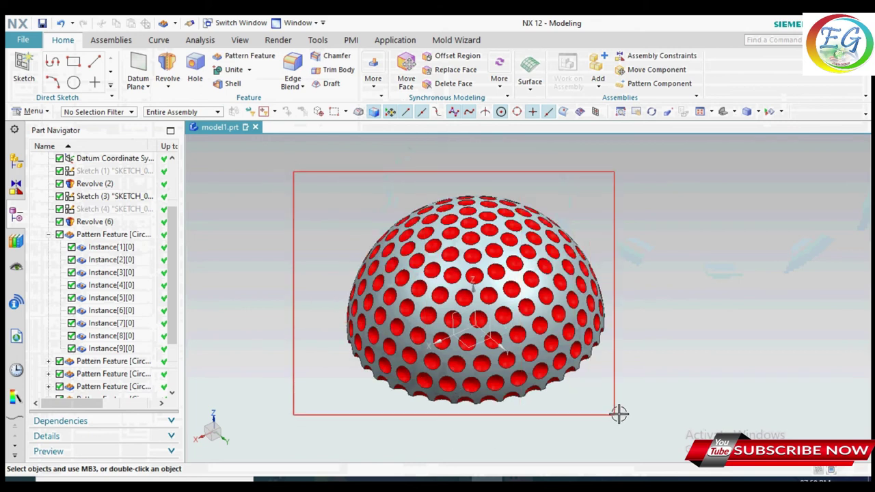
pyautogui.click(373, 79)
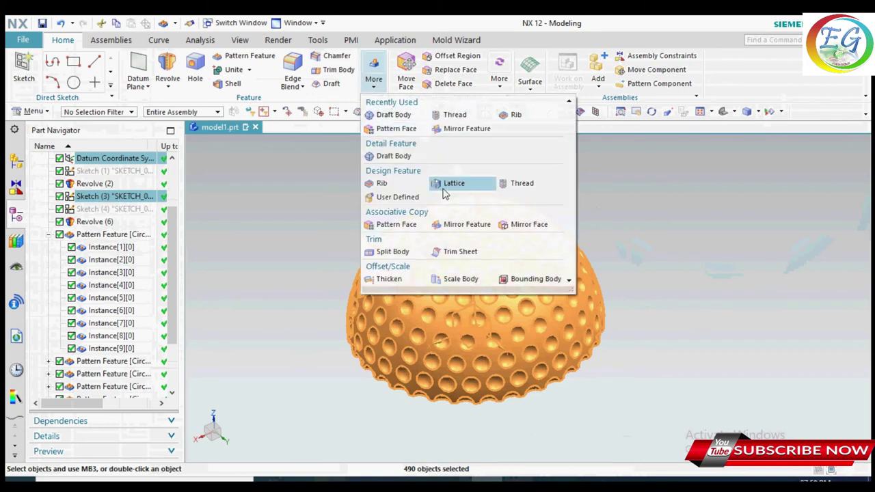
pyautogui.click(450, 229)
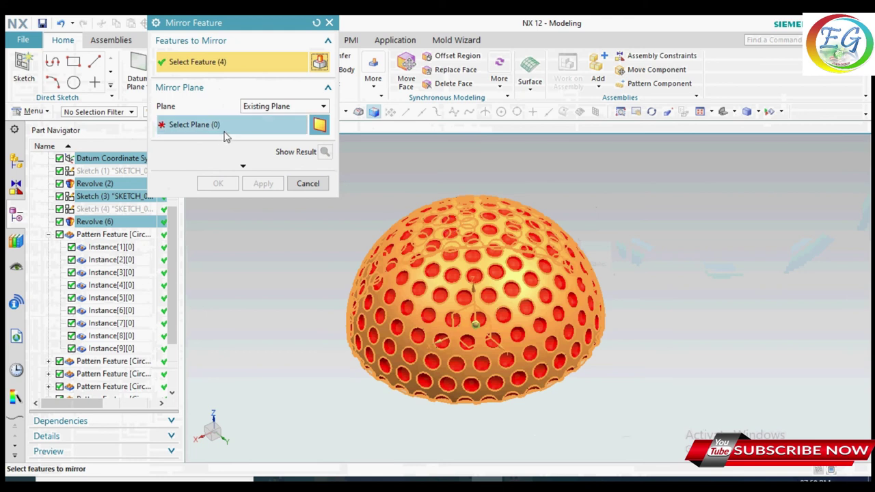
pyautogui.moveTo(296, 328); pyautogui.dragTo(302, 284, button='middle')
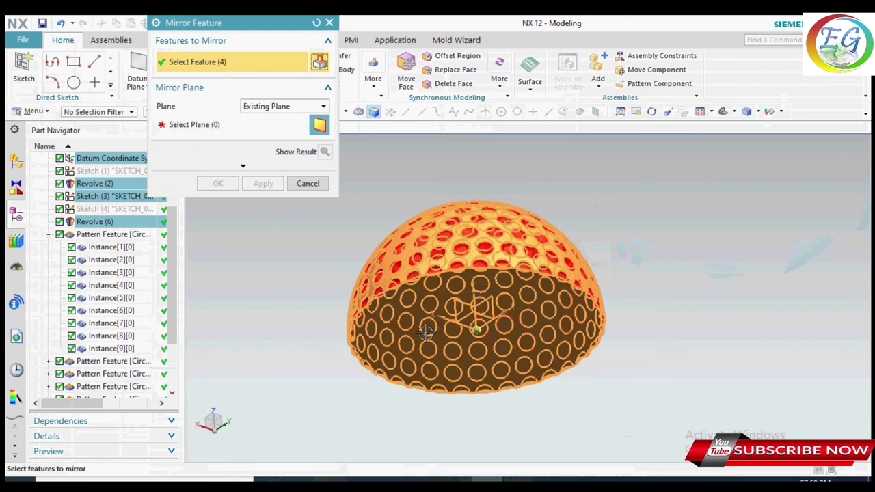
pyautogui.moveTo(287, 305); pyautogui.dragTo(287, 319, button='middle')
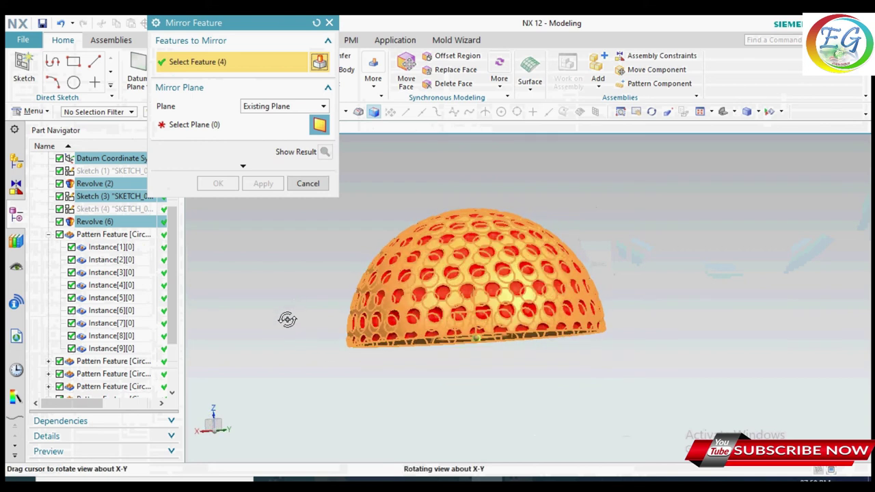
pyautogui.click(319, 125)
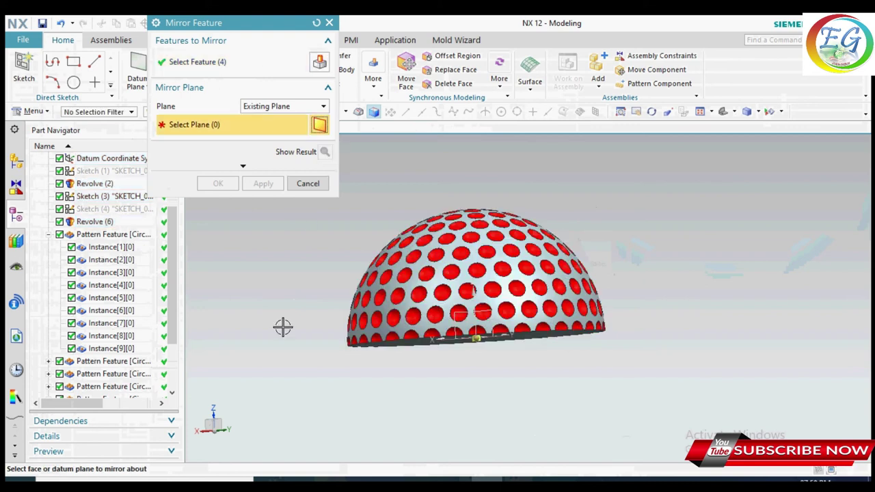
pyautogui.moveTo(373, 399); pyautogui.dragTo(378, 376, button='middle')
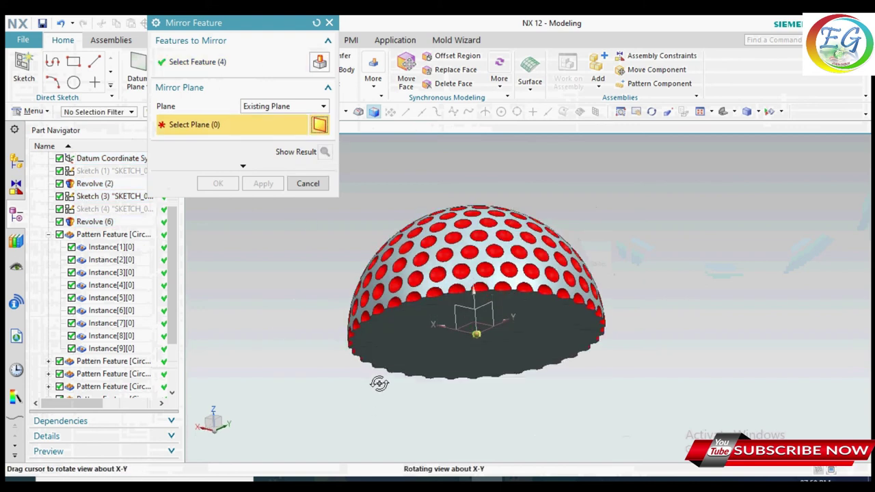
pyautogui.click(472, 312)
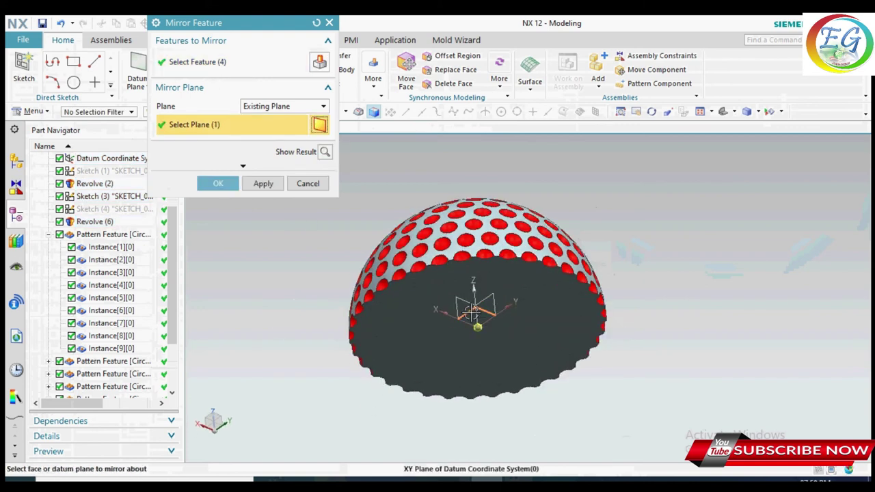
pyautogui.click(322, 153)
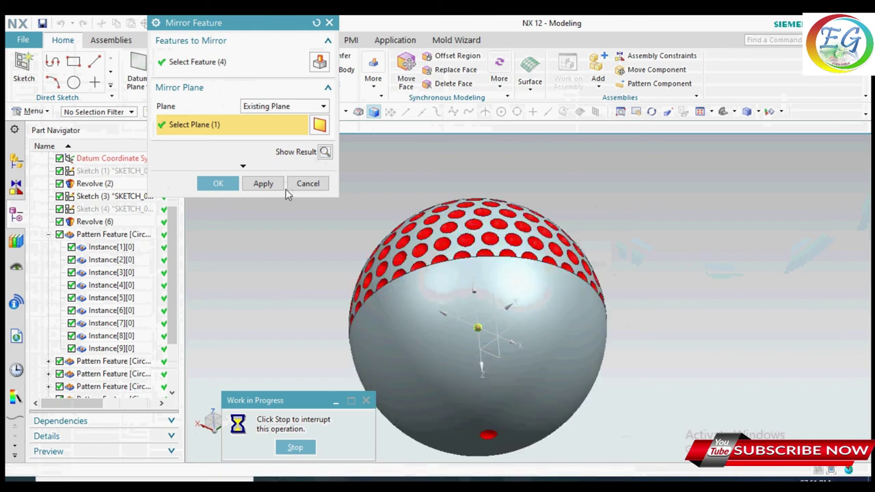
pyautogui.click(307, 183)
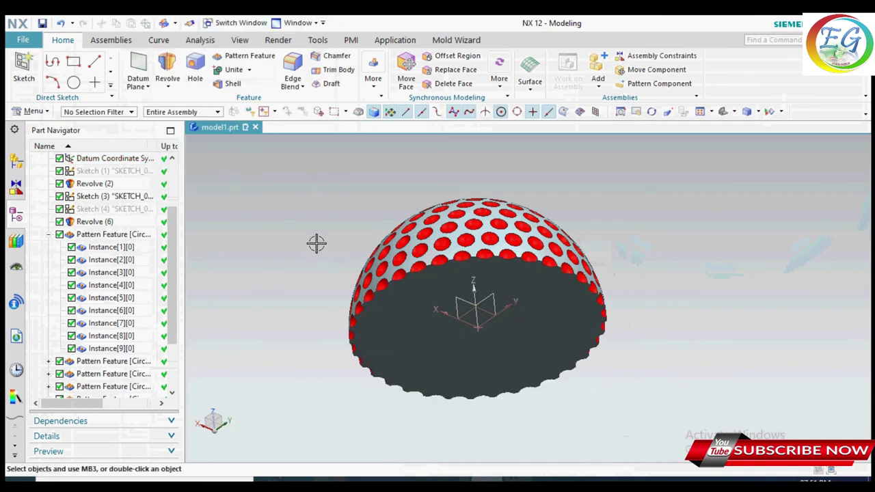
# Select the dimpled dome as the Unite target, then cancel the Unite
pyautogui.moveTo(300, 179); pyautogui.dragTo(634, 434)
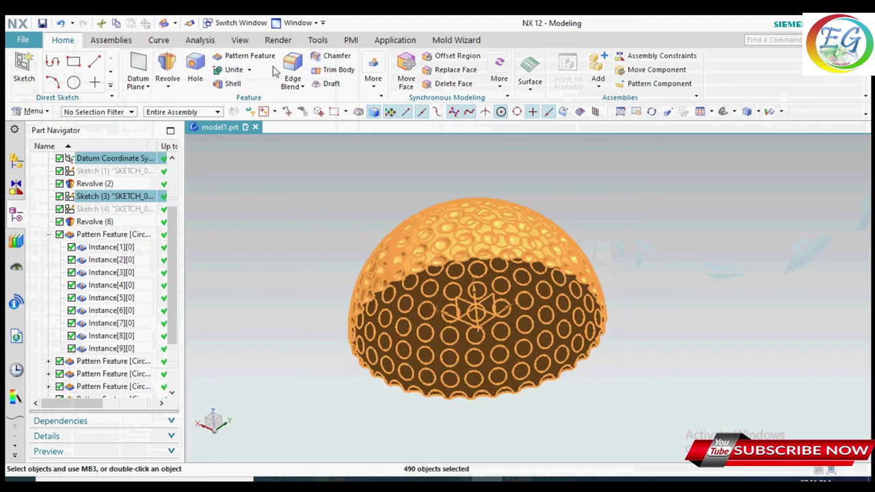
pyautogui.click(234, 71)
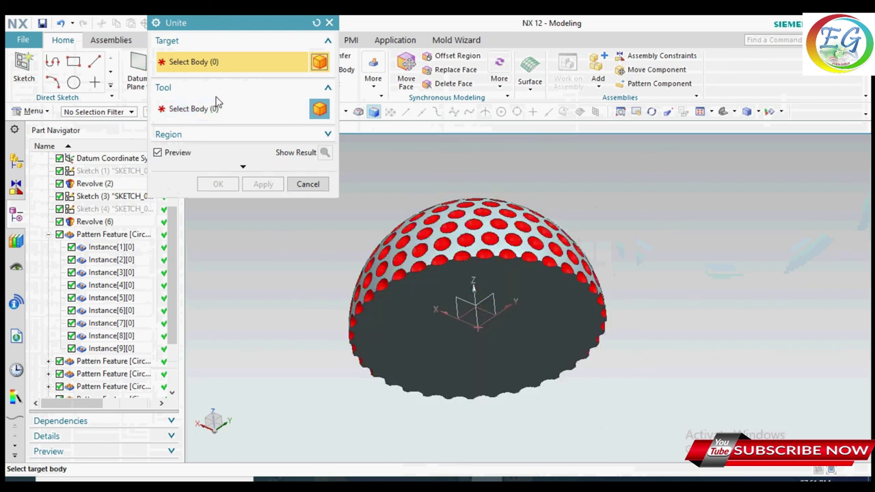
pyautogui.click(408, 312)
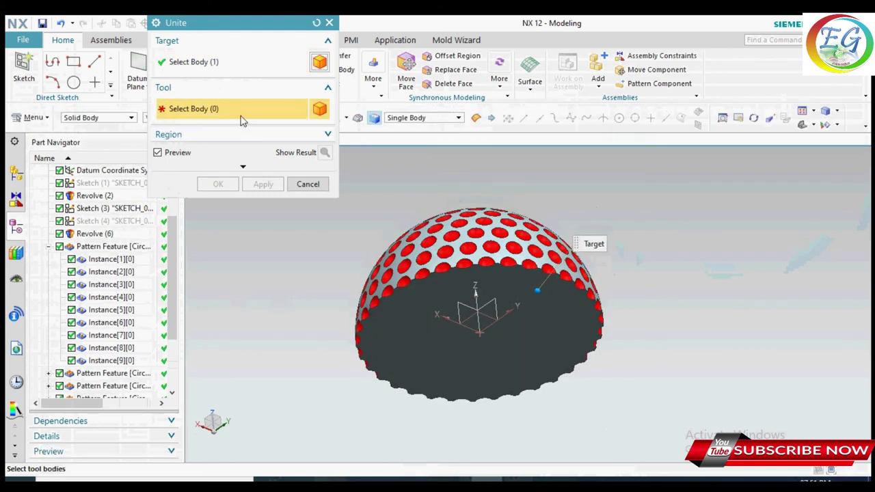
pyautogui.click(308, 184)
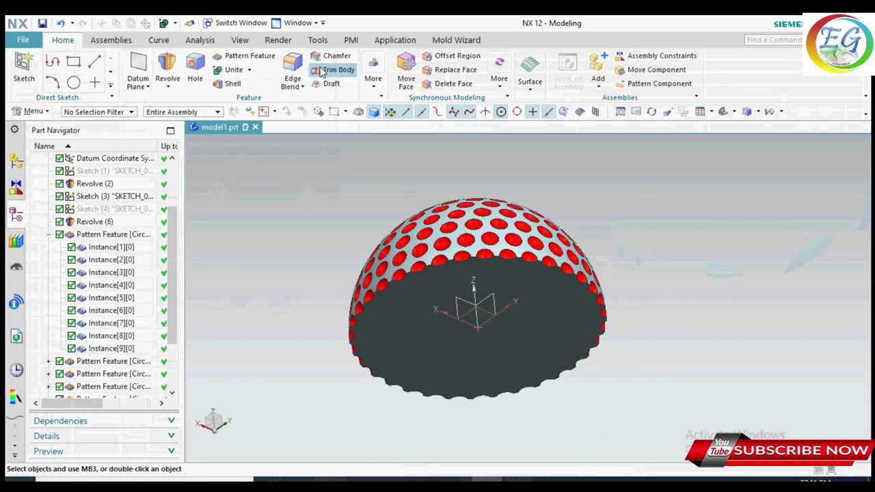
# Start Mirror Feature and select Sketch (4) plus every circular dimple pattern
pyautogui.click(373, 76)
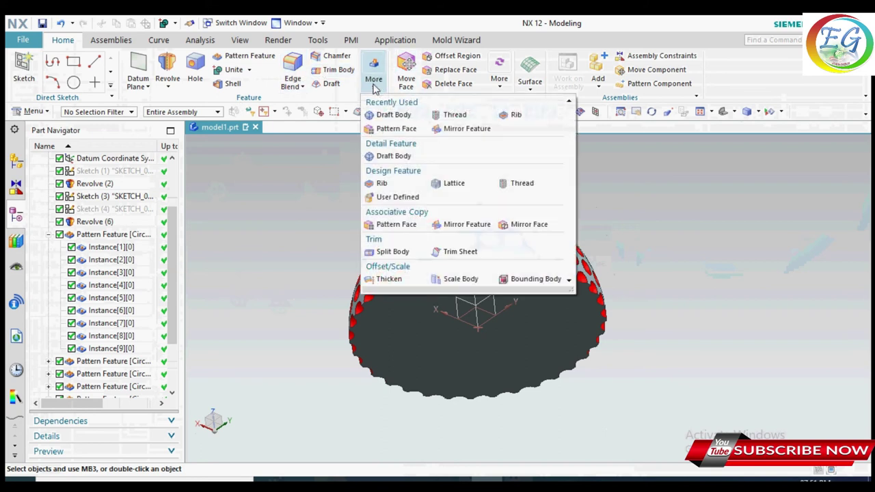
pyautogui.click(454, 130)
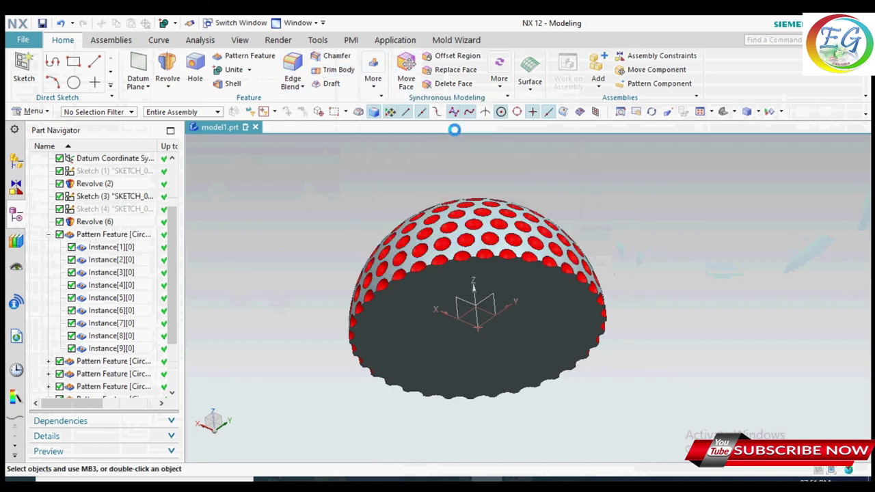
pyautogui.click(101, 212)
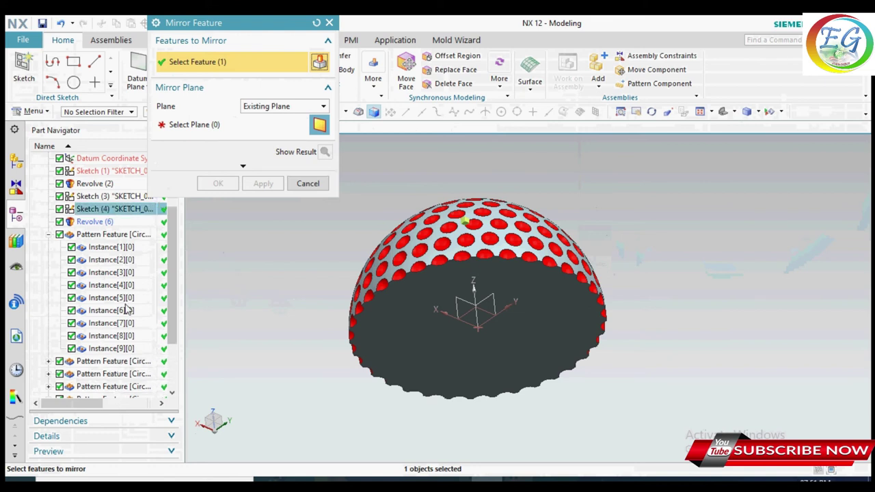
pyautogui.click(106, 246)
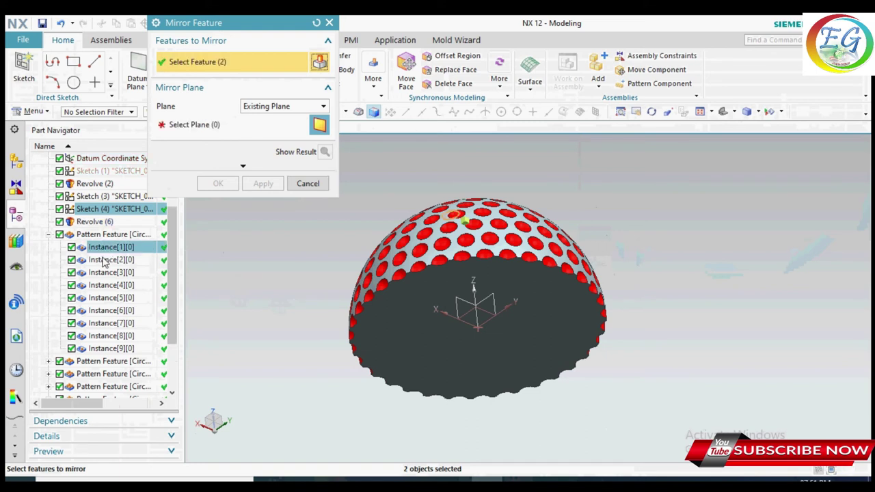
pyautogui.click(103, 259)
pyautogui.click(103, 272)
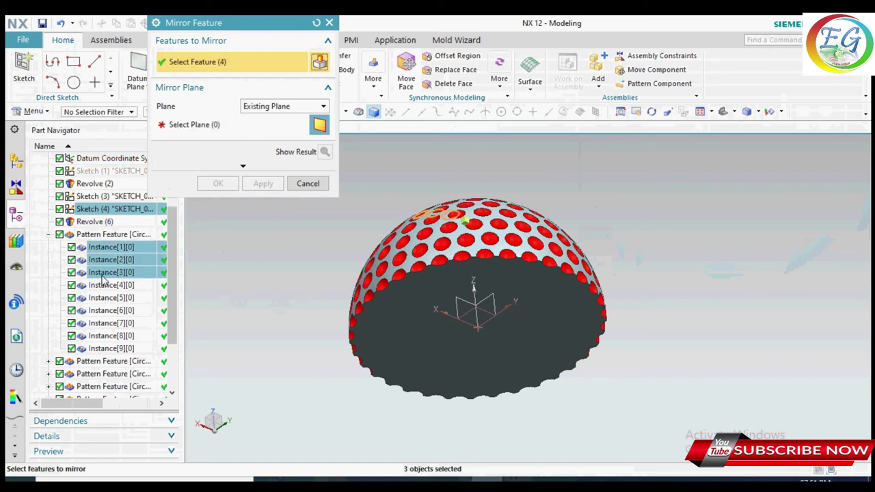
pyautogui.click(88, 234)
pyautogui.click(85, 361)
pyautogui.click(85, 377)
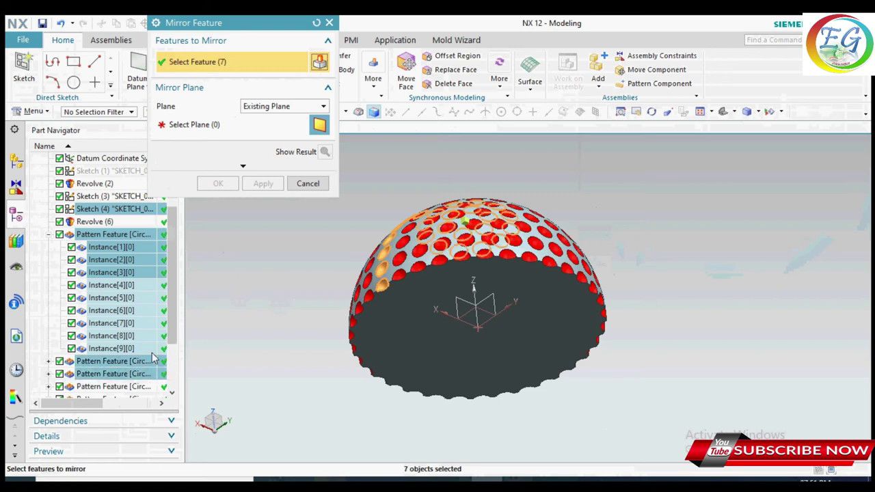
pyautogui.moveTo(171, 328); pyautogui.dragTo(170, 385)
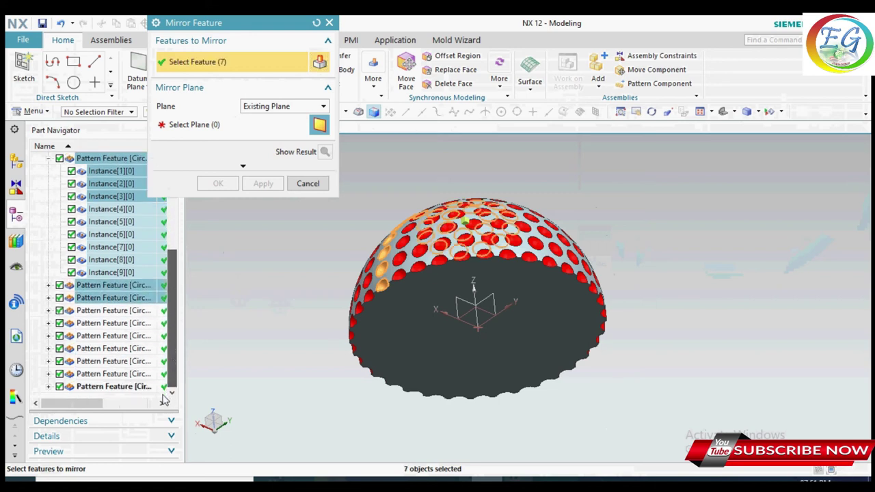
pyautogui.click(117, 310)
pyautogui.click(118, 323)
pyautogui.click(116, 336)
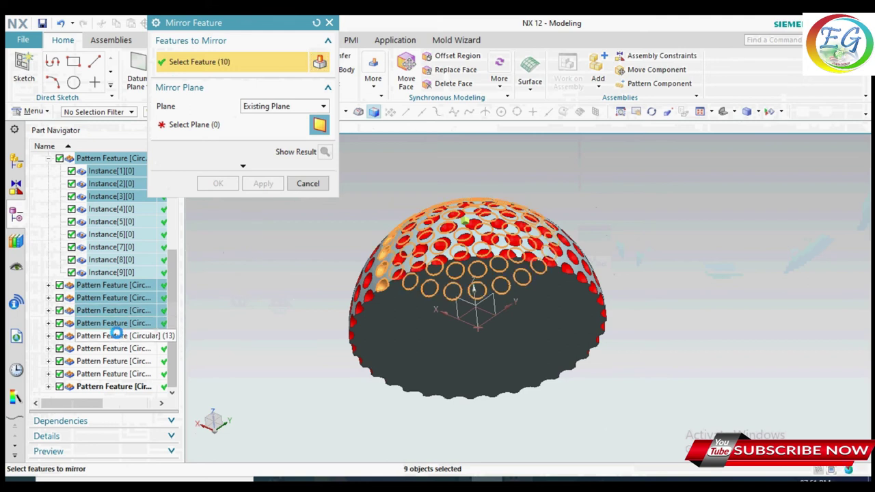
pyautogui.click(113, 348)
pyautogui.click(112, 361)
pyautogui.click(113, 374)
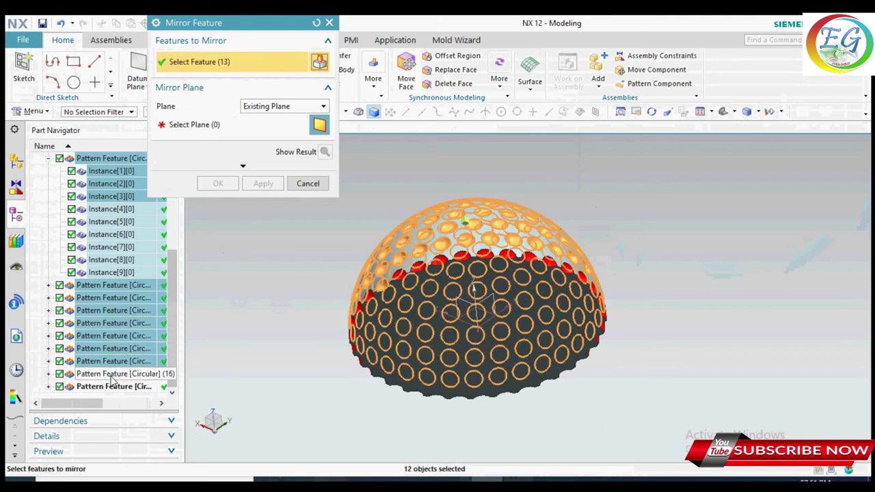
pyautogui.click(113, 387)
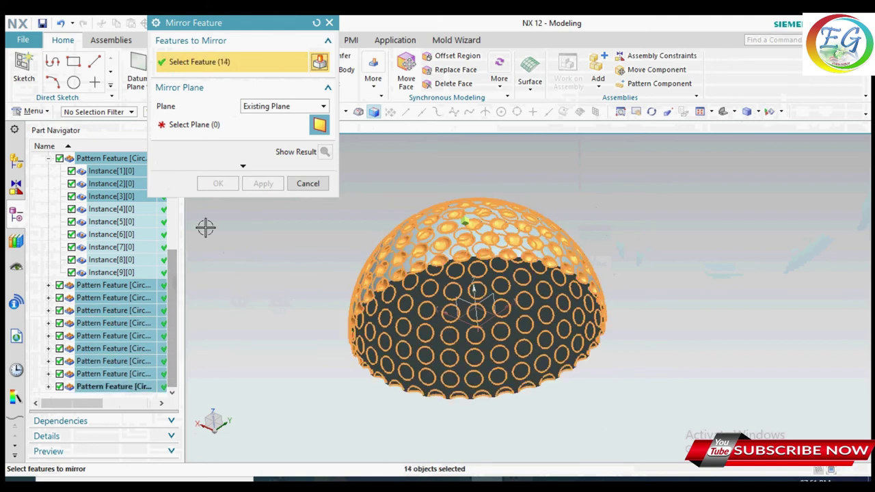
# Mirror the selected features about the XY datum plane
pyautogui.click(318, 126)
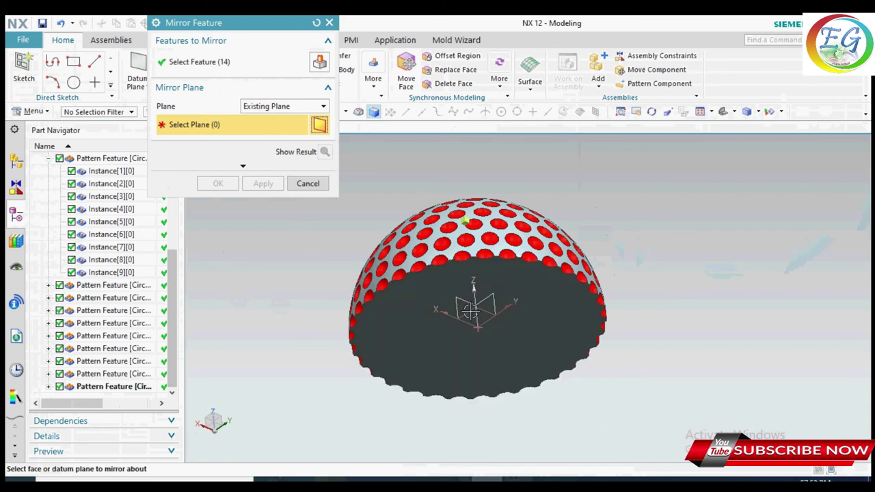
pyautogui.click(475, 311)
pyautogui.click(234, 186)
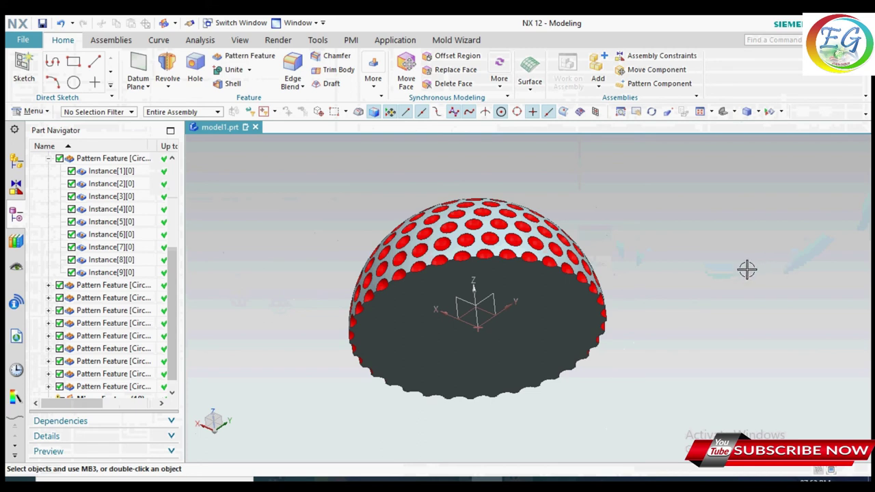
# Orbit to a lower viewpoint and scroll the Part Navigator down to Mirror Feature (18)
pyautogui.rightClick(753, 246)
pyautogui.press('F7')
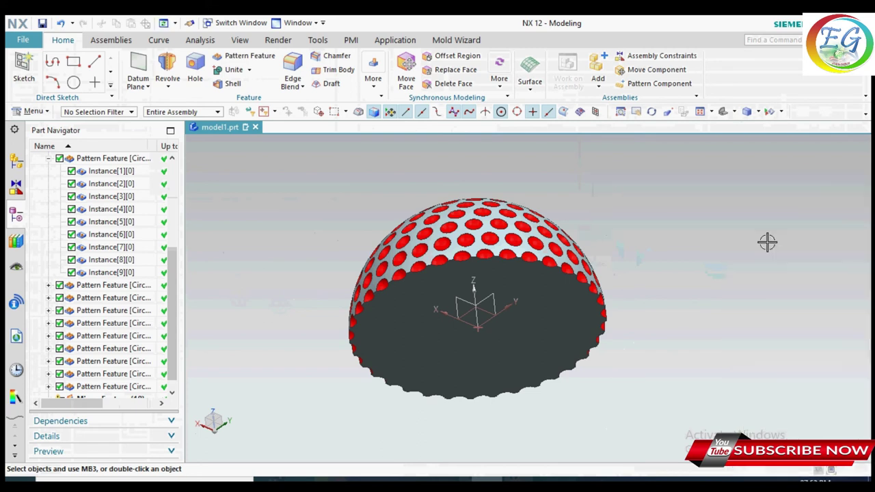
pyautogui.moveTo(658, 239)
pyautogui.mouseDown()
pyautogui.moveTo(673, 254)
pyautogui.moveTo(670, 233)
pyautogui.moveTo(644, 238)
pyautogui.moveTo(669, 240)
pyautogui.mouseUp()
pyautogui.press('Escape')
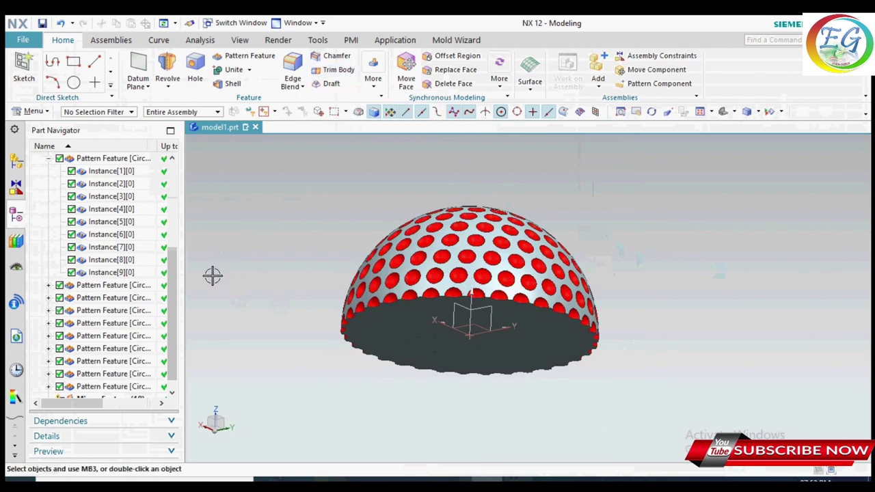
pyautogui.moveTo(175, 311); pyautogui.dragTo(173, 355)
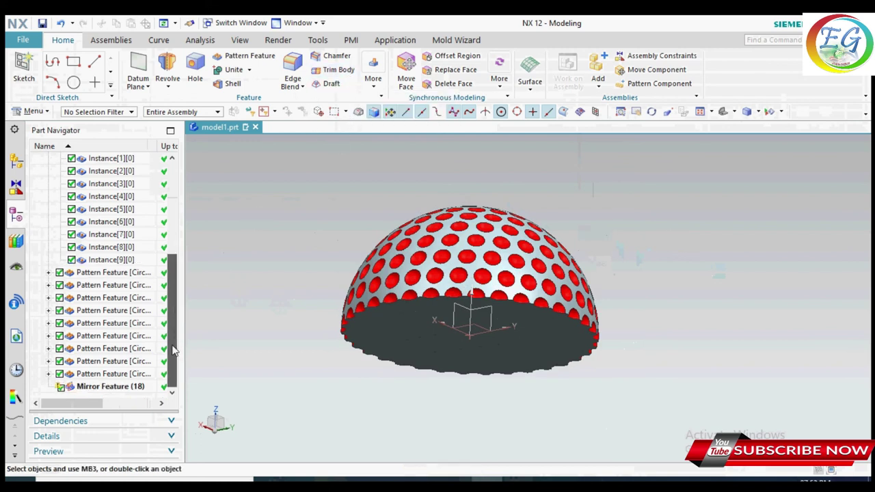
pyautogui.doubleClick(98, 387)
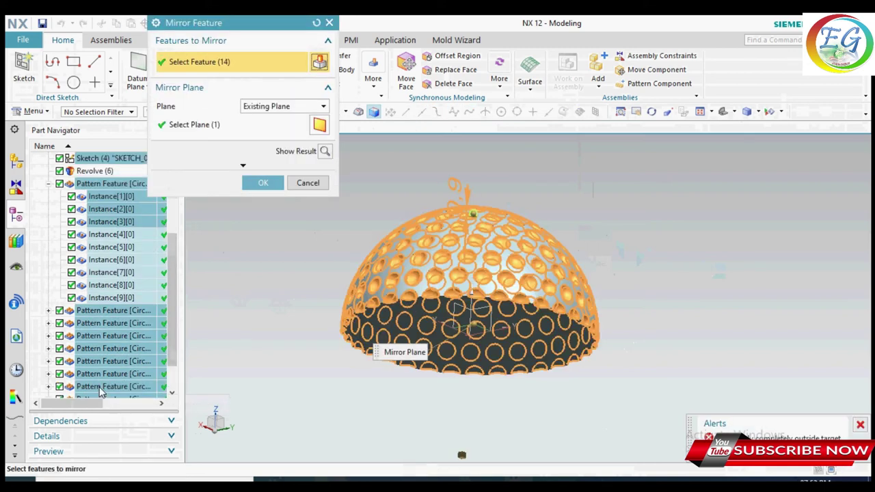
pyautogui.moveTo(170, 300); pyautogui.dragTo(183, 255)
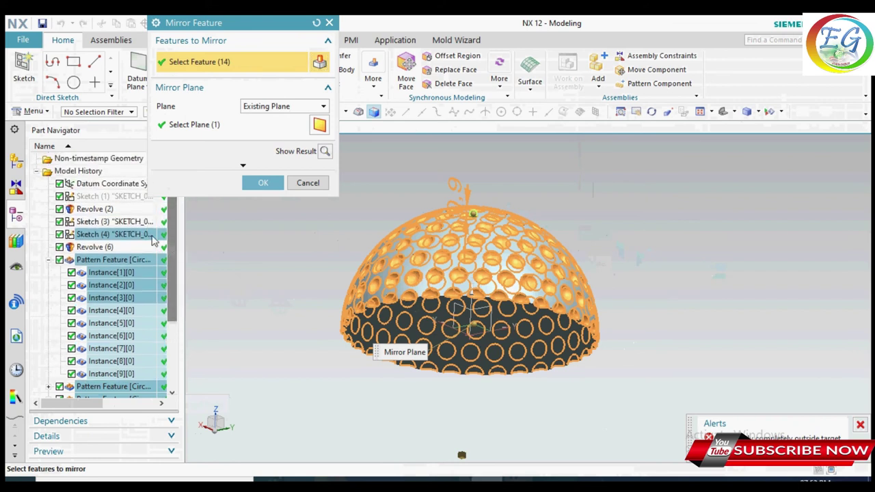
pyautogui.click(125, 223)
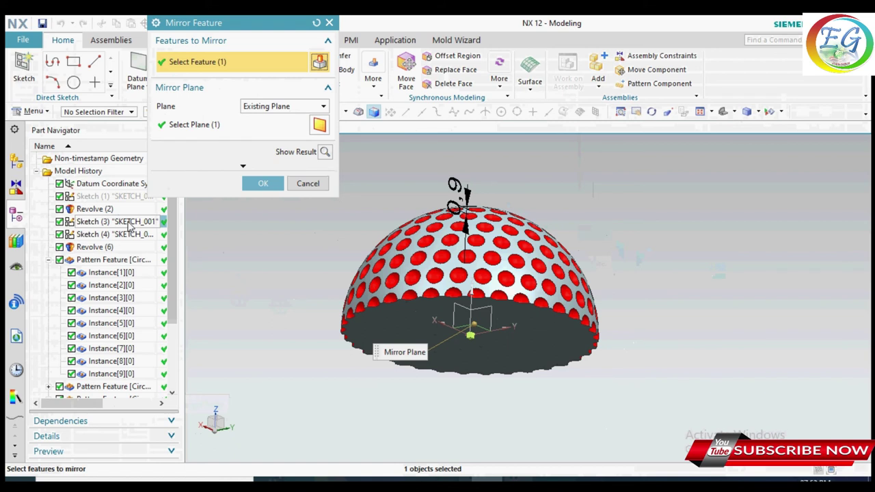
pyautogui.click(128, 227)
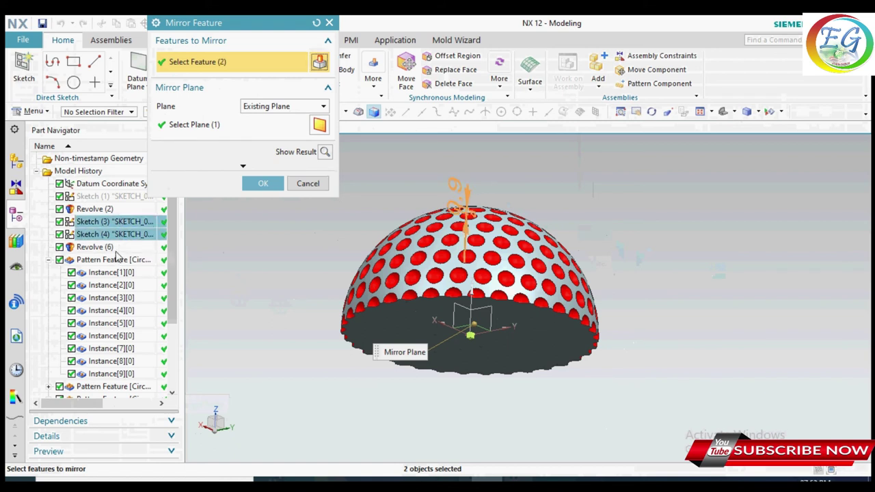
pyautogui.click(99, 249)
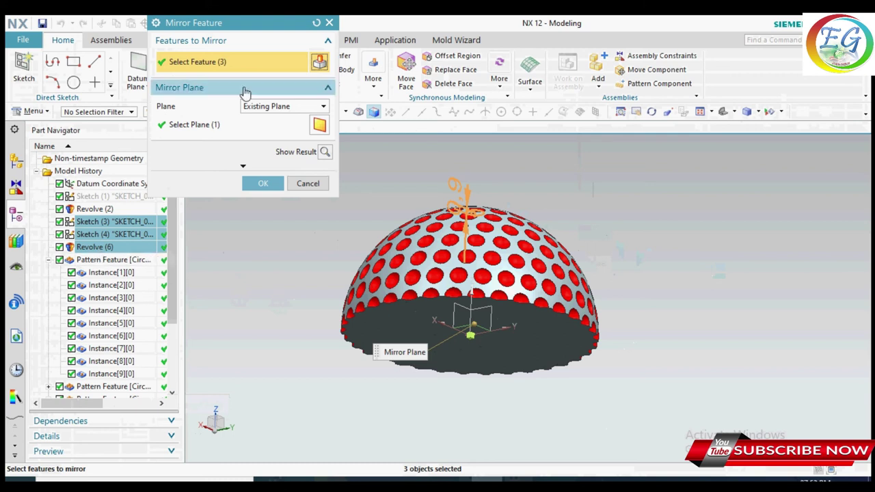
pyautogui.click(328, 23)
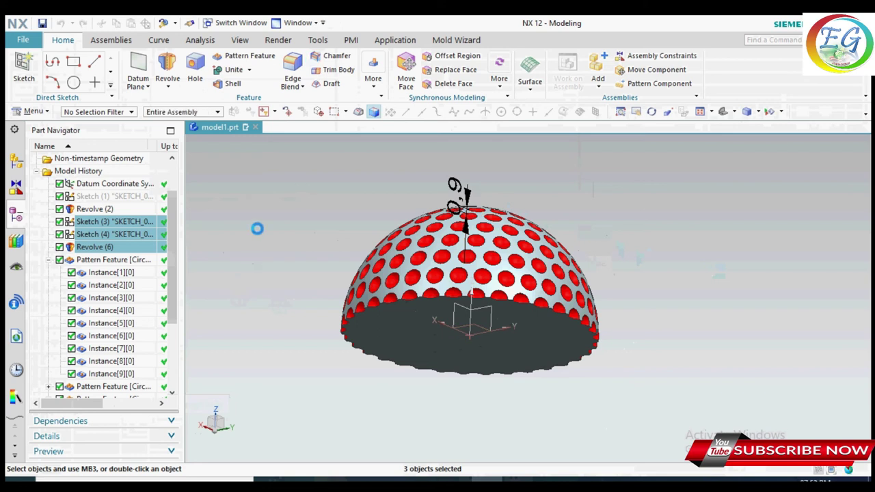
# Start Mirror Feature and select Sketch (3), Sketch (1) and Sketch (4)
pyautogui.click(334, 82)
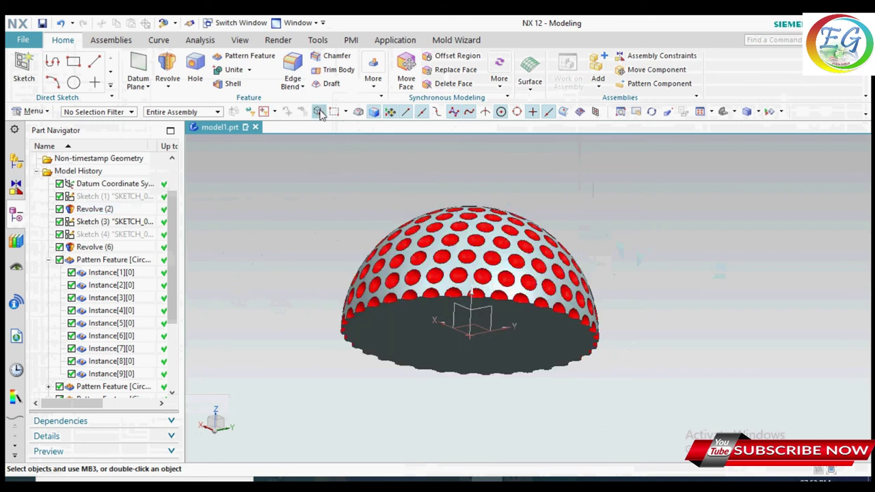
pyautogui.click(373, 79)
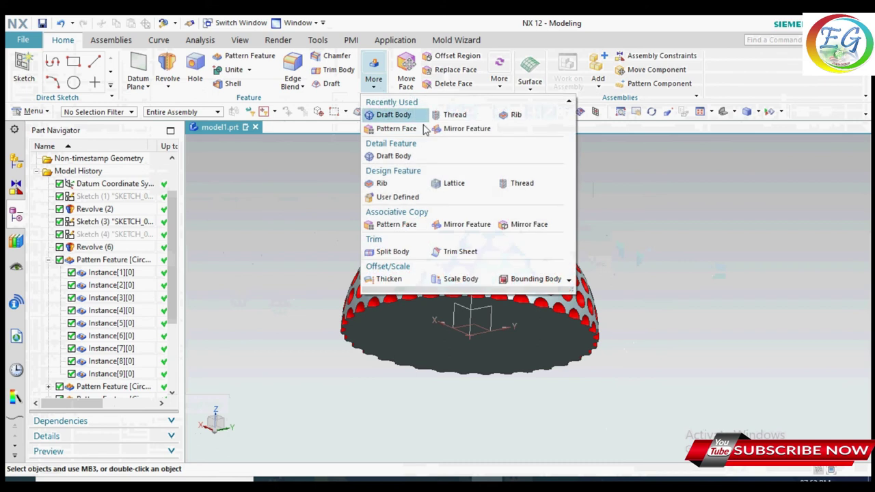
pyautogui.click(474, 128)
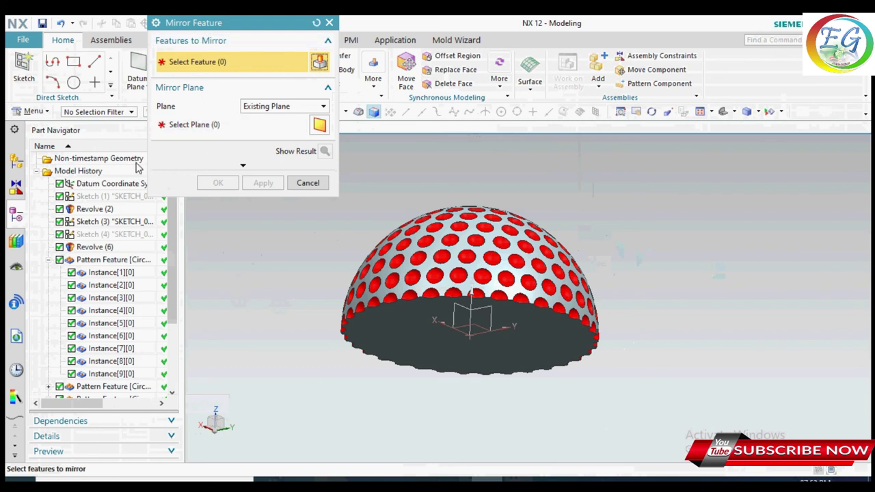
pyautogui.click(105, 226)
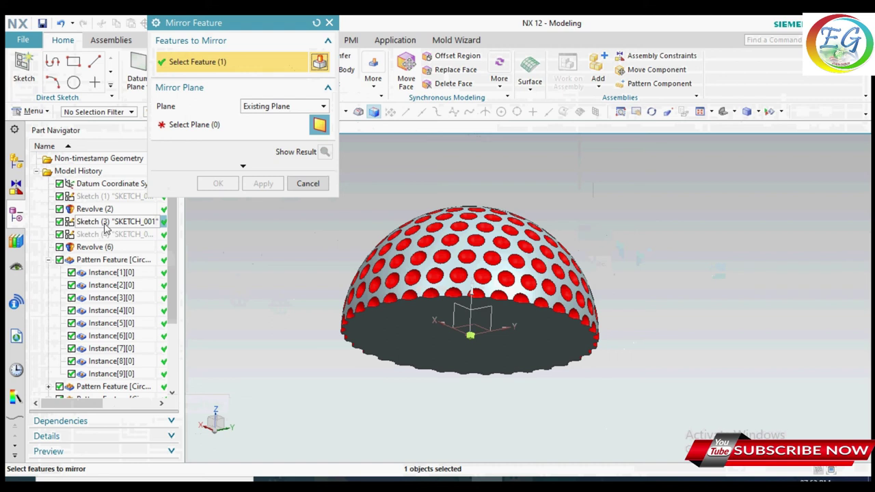
pyautogui.click(108, 197)
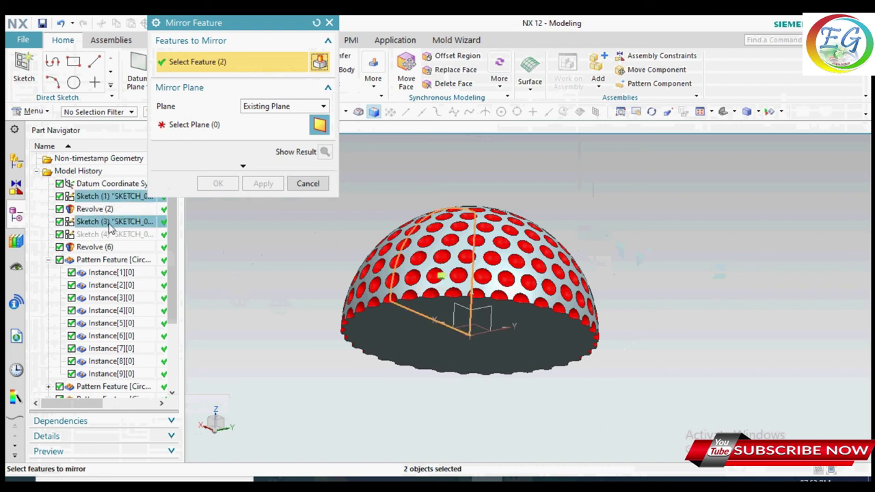
pyautogui.click(109, 235)
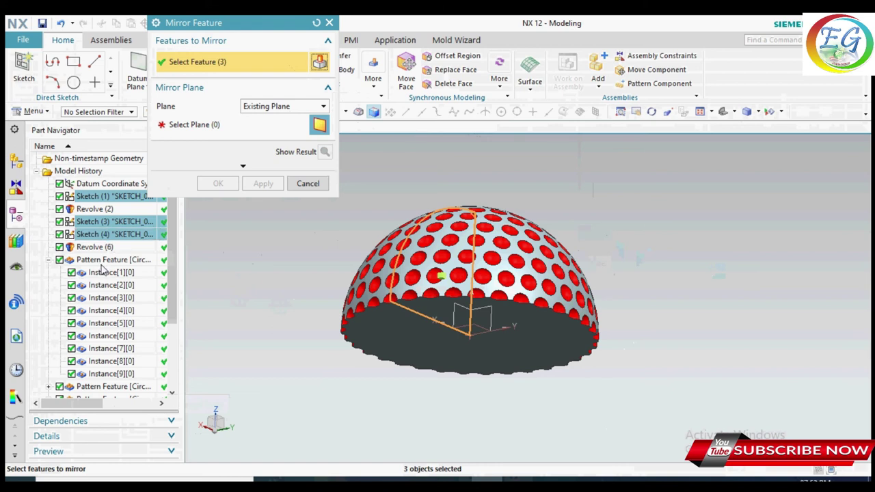
# Add every circular Pattern Feature to the mirror set
pyautogui.click(103, 260)
pyautogui.scroll(-3, 103, 301)
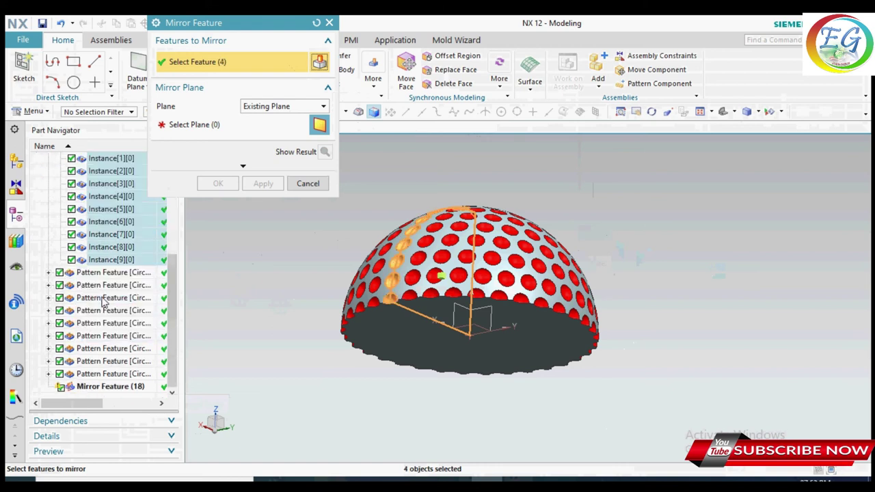
pyautogui.click(75, 273)
pyautogui.click(84, 285)
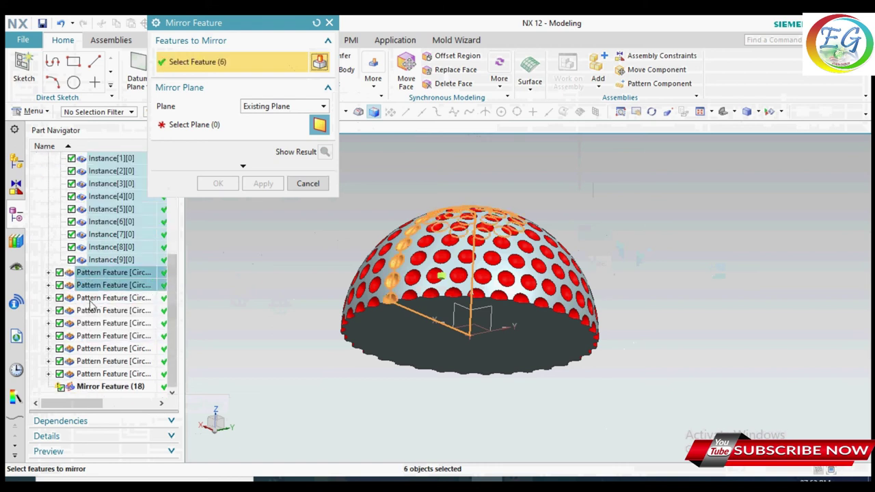
pyautogui.click(92, 299)
pyautogui.click(92, 311)
pyautogui.click(94, 323)
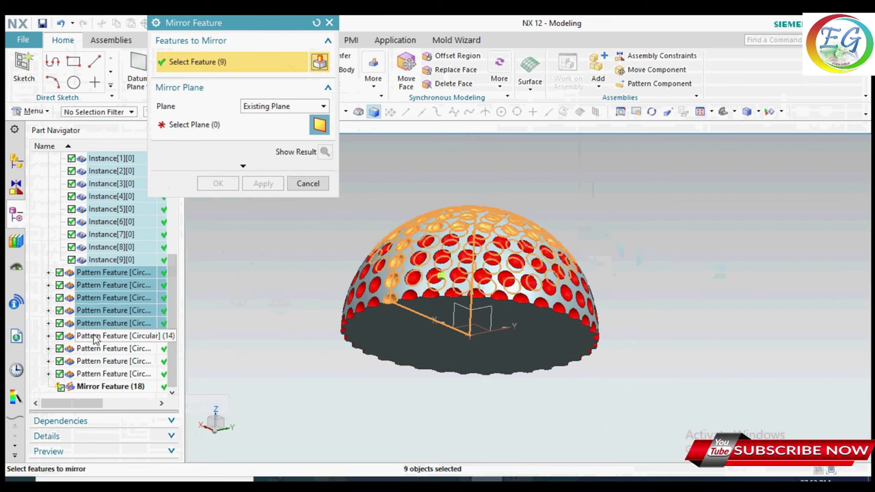
pyautogui.click(96, 337)
pyautogui.click(96, 349)
pyautogui.click(97, 361)
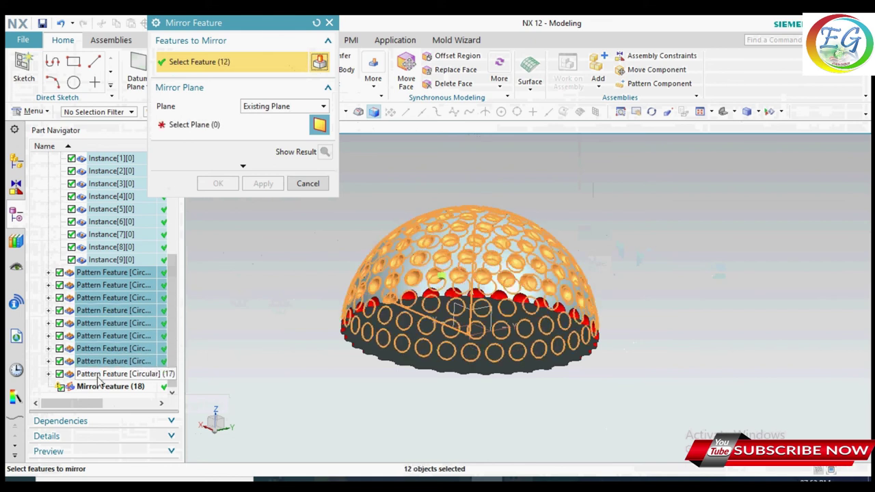
pyautogui.click(98, 374)
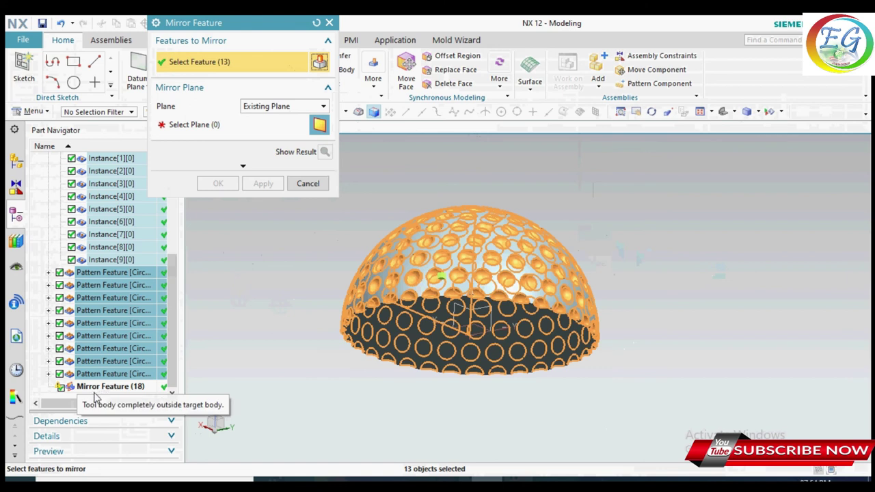
# Use the XY datum plane as the mirror plane and compute the result
pyautogui.click(320, 130)
pyautogui.click(473, 325)
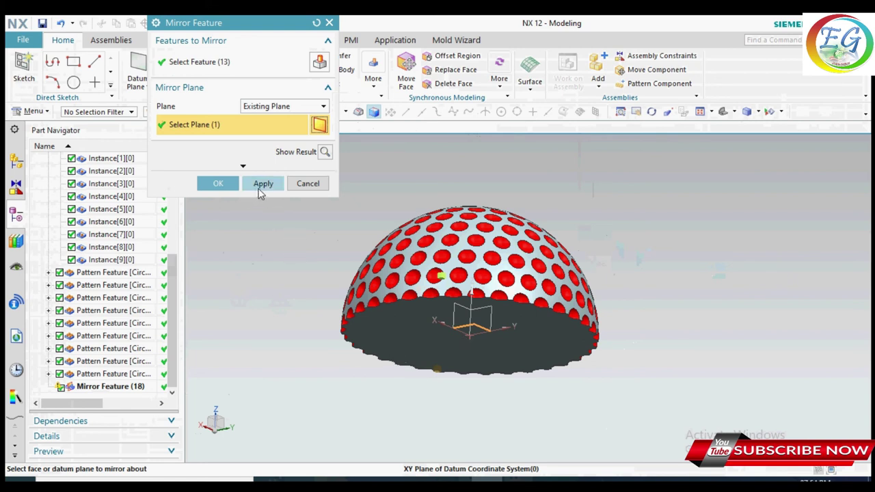
pyautogui.click(324, 151)
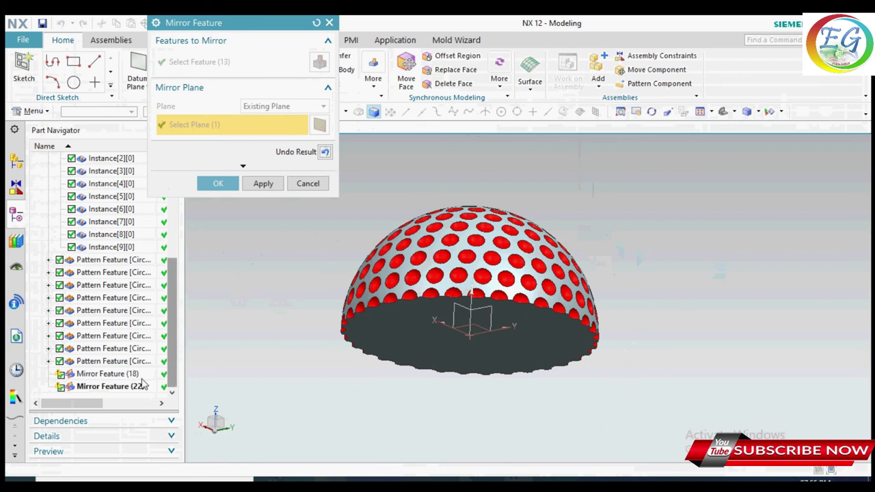
# Accept the new mirror and delete Mirror Feature (18) from the history
pyautogui.rightClick(111, 375)
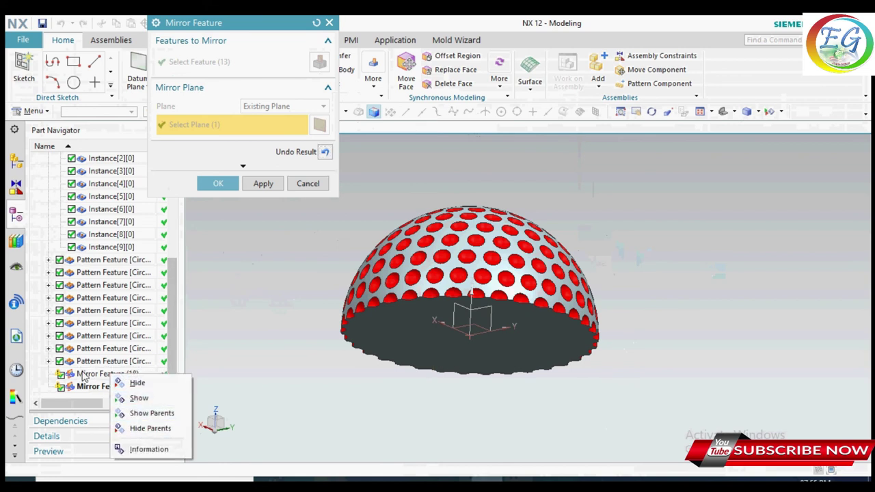
pyautogui.rightClick(77, 374)
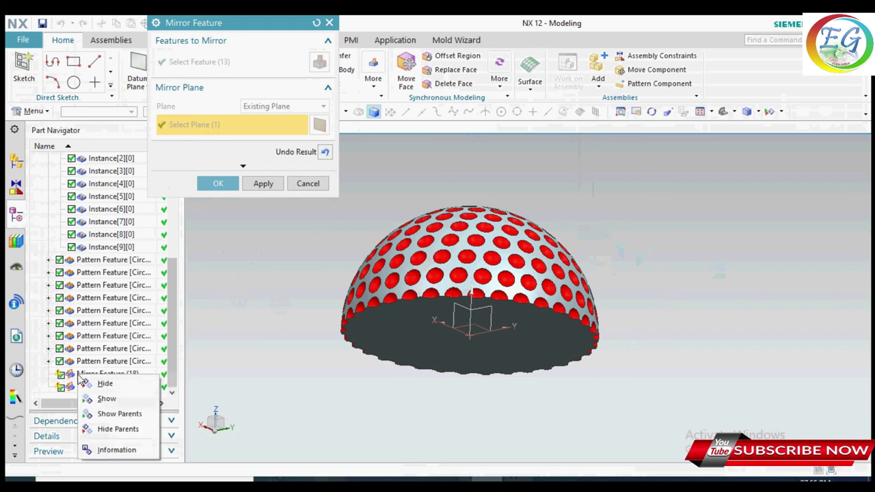
pyautogui.click(77, 380)
pyautogui.moveTo(103, 374)
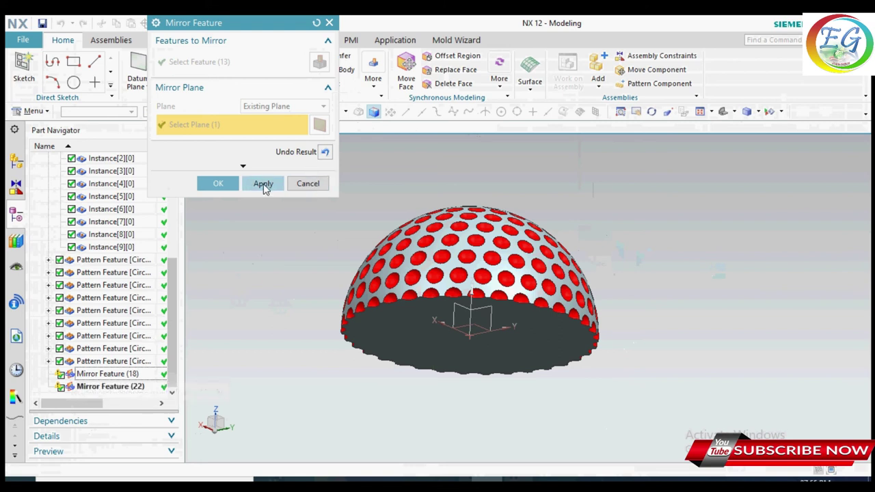
pyautogui.click(218, 183)
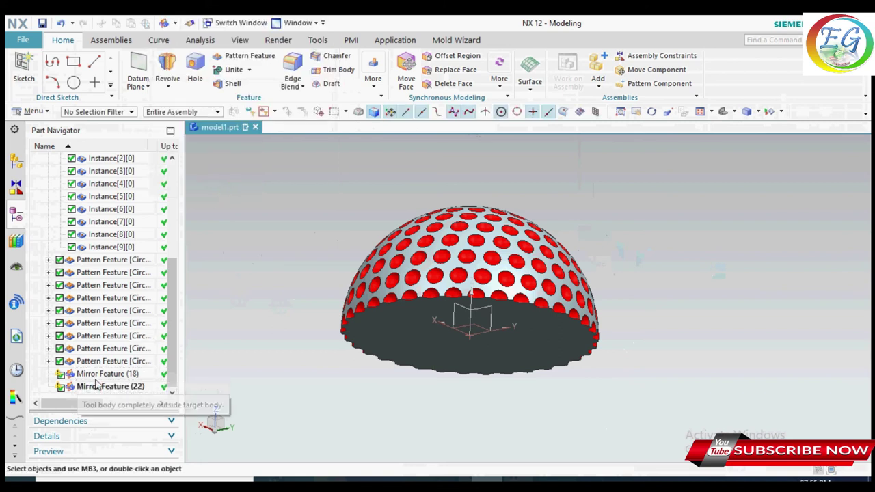
pyautogui.rightClick(96, 374)
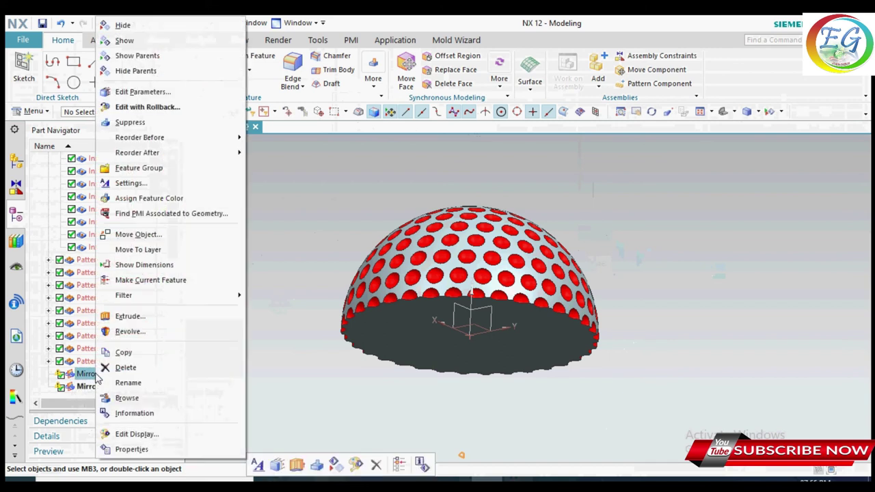
pyautogui.click(129, 369)
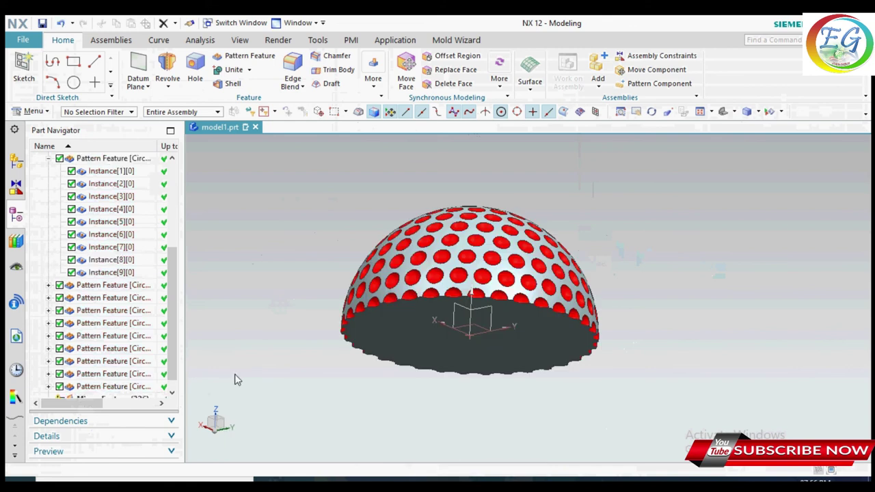
pyautogui.scroll(-1, 172, 362)
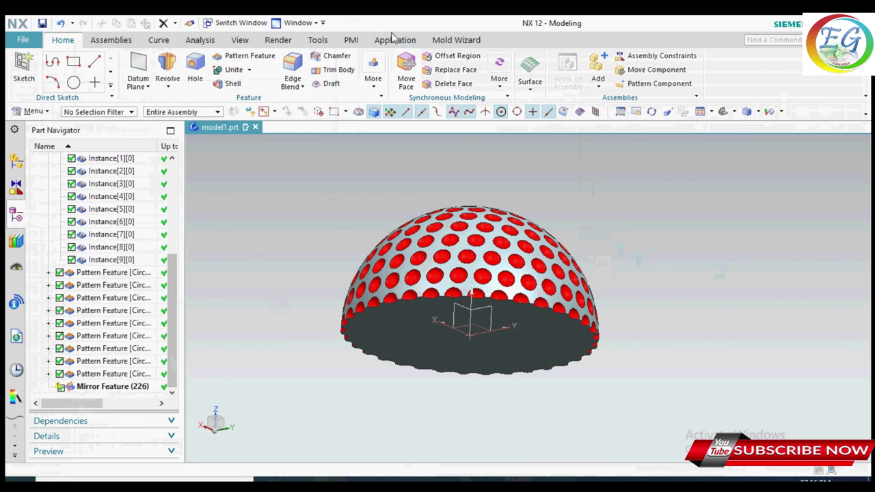
pyautogui.click(318, 40)
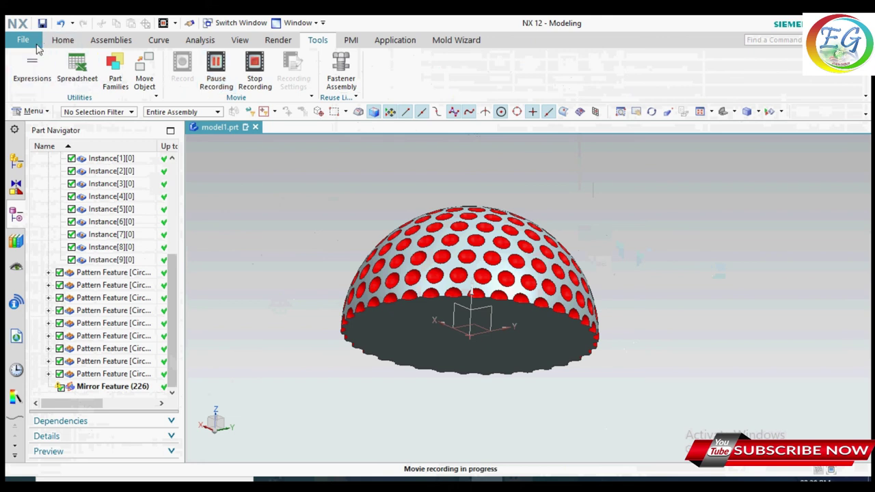
pyautogui.click(62, 40)
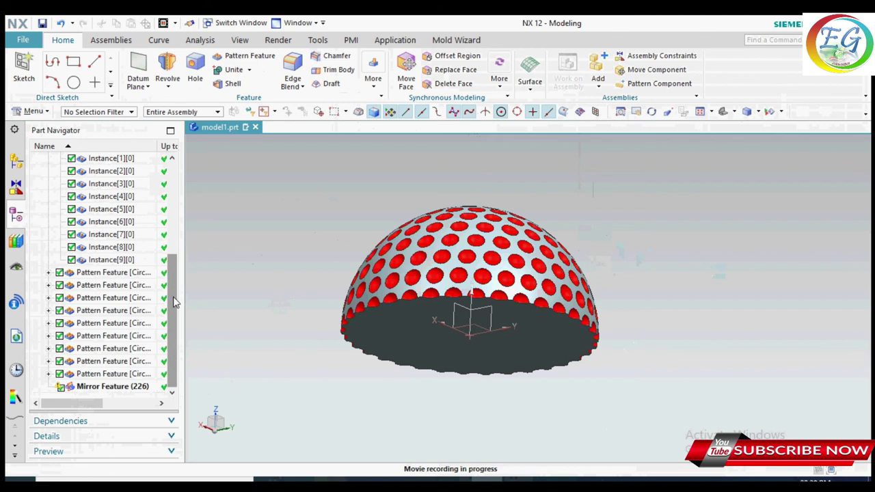
pyautogui.moveTo(174, 303)
pyautogui.mouseDown()
pyautogui.moveTo(184, 199)
pyautogui.moveTo(183, 232)
pyautogui.mouseUp()
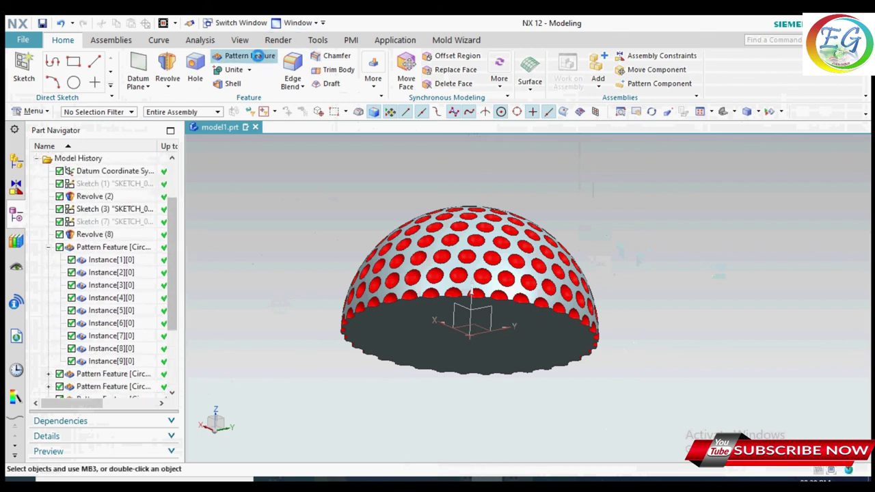
pyautogui.click(257, 56)
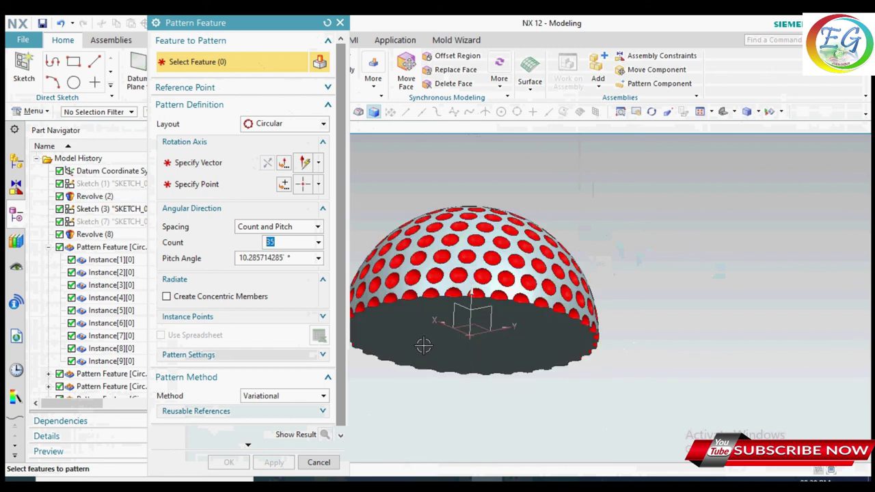
pyautogui.scroll(-3, 704, 306)
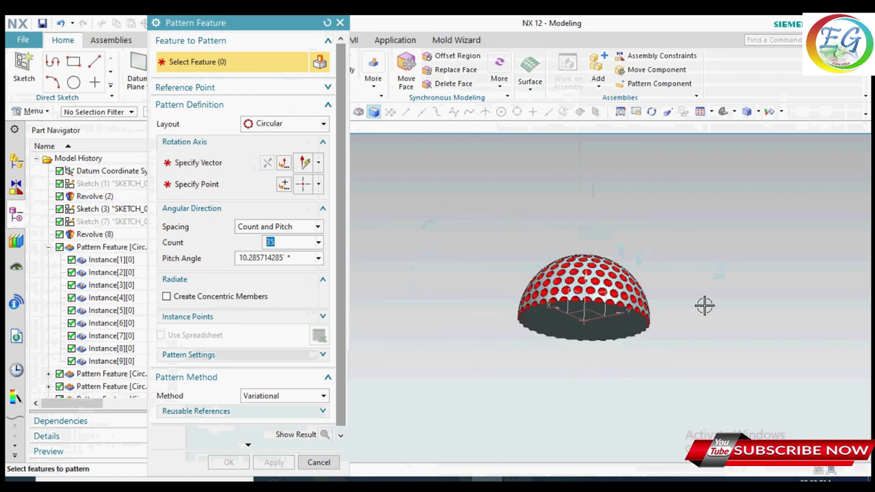
pyautogui.moveTo(492, 242); pyautogui.dragTo(713, 385)
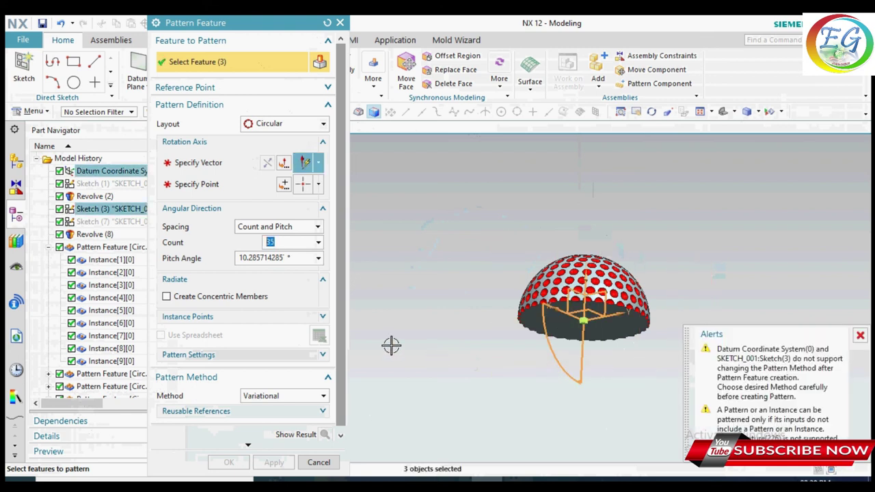
pyautogui.click(860, 335)
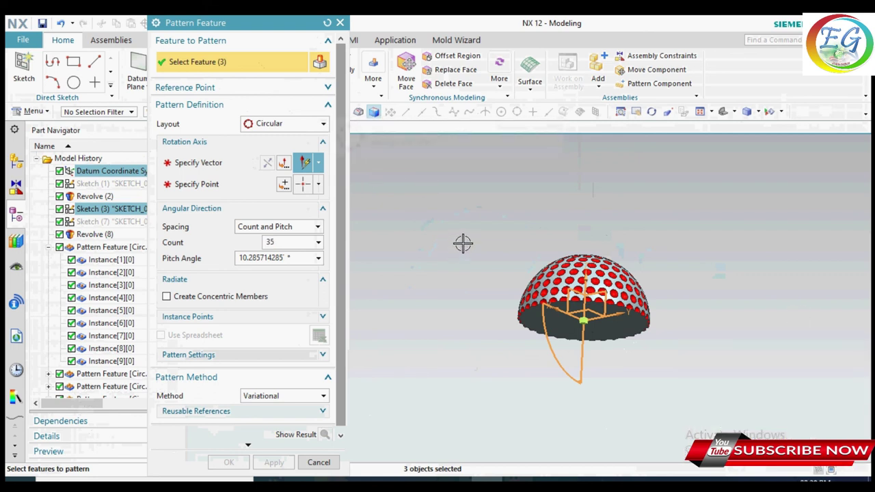
pyautogui.press('Escape')
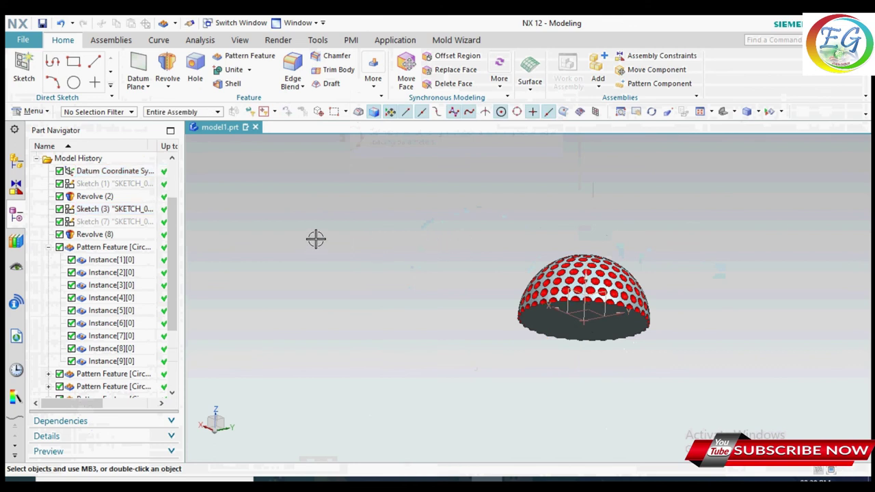
pyautogui.click(218, 56)
pyautogui.moveTo(503, 237); pyautogui.dragTo(670, 343)
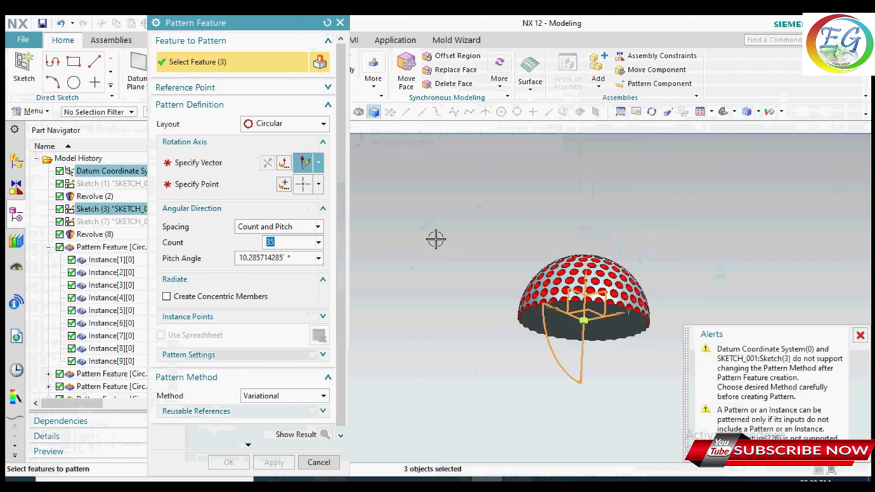
pyautogui.click(340, 23)
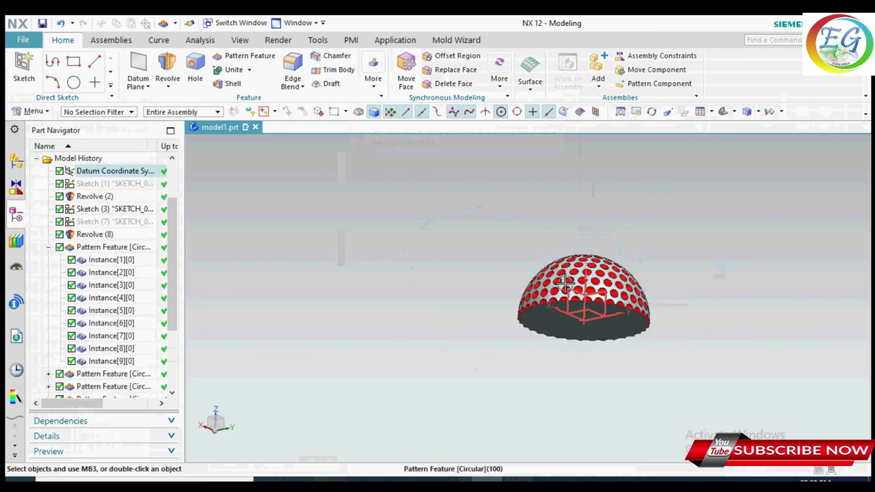
pyautogui.click(538, 314)
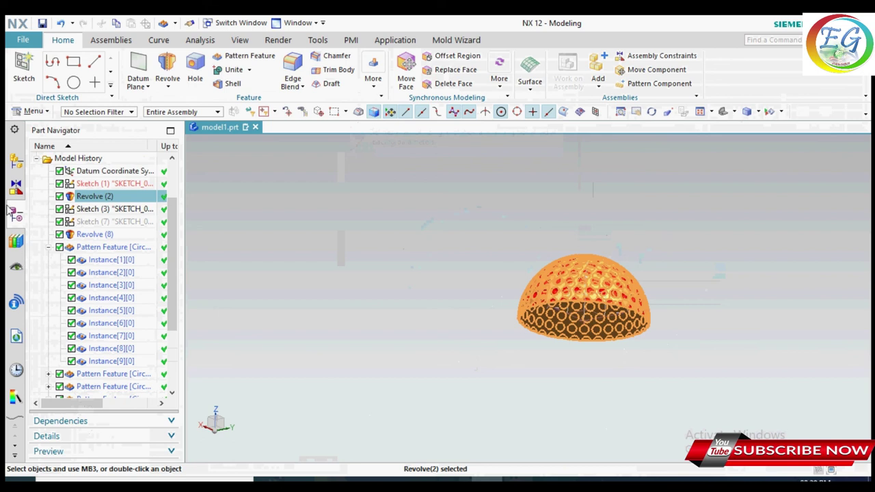
pyautogui.keyDown('ctrl'); pyautogui.click(80, 247); pyautogui.keyUp('ctrl')
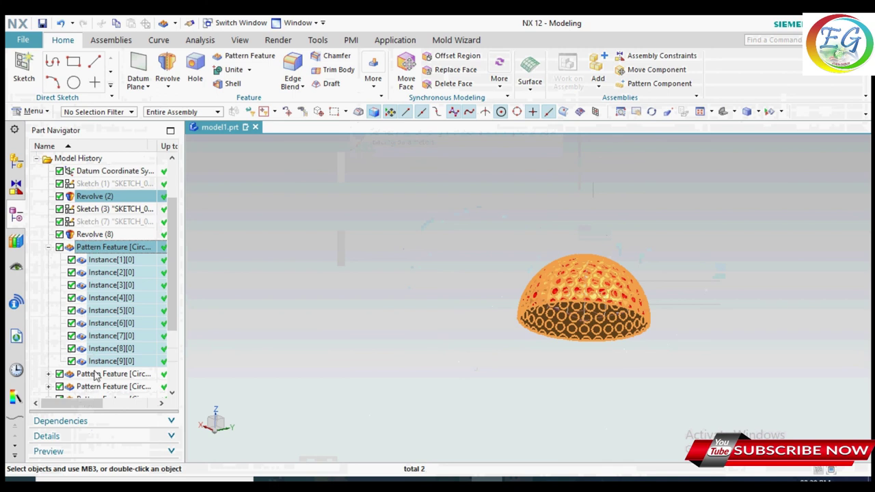
pyautogui.scroll(-3, 97, 375)
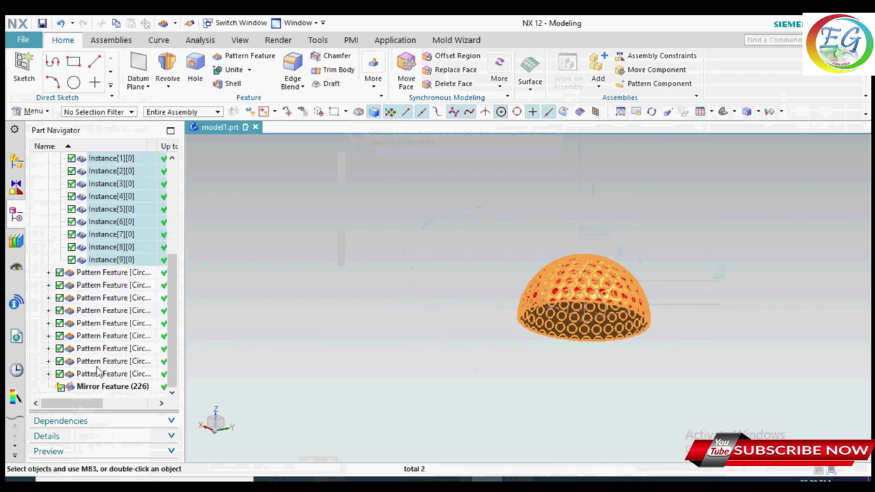
pyautogui.keyDown('ctrl'); pyautogui.click(91, 272); pyautogui.keyUp('ctrl')
pyautogui.keyDown('ctrl'); pyautogui.click(91, 285); pyautogui.keyUp('ctrl')
pyautogui.keyDown('ctrl'); pyautogui.click(91, 297); pyautogui.keyUp('ctrl')
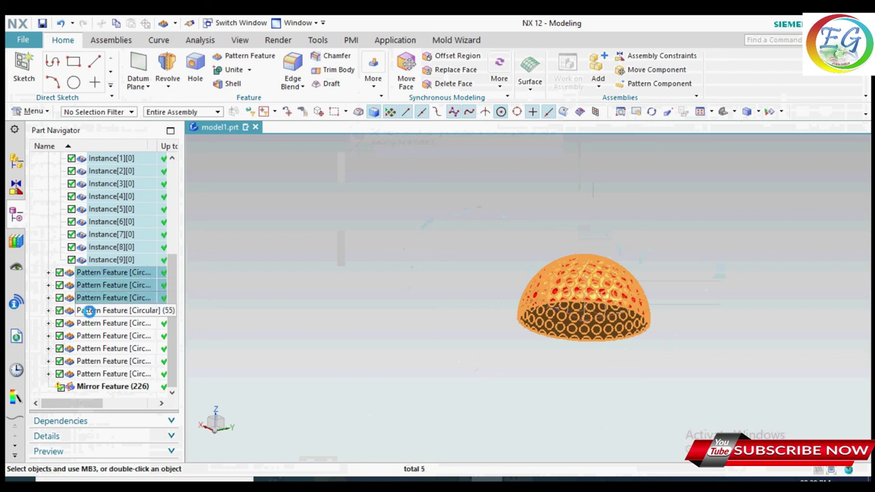
pyautogui.keyDown('ctrl'); pyautogui.click(88, 310); pyautogui.keyUp('ctrl')
pyautogui.keyDown('ctrl'); pyautogui.click(90, 322); pyautogui.keyUp('ctrl')
pyautogui.keyDown('ctrl'); pyautogui.click(89, 335); pyautogui.keyUp('ctrl')
pyautogui.keyDown('ctrl'); pyautogui.click(91, 348); pyautogui.keyUp('ctrl')
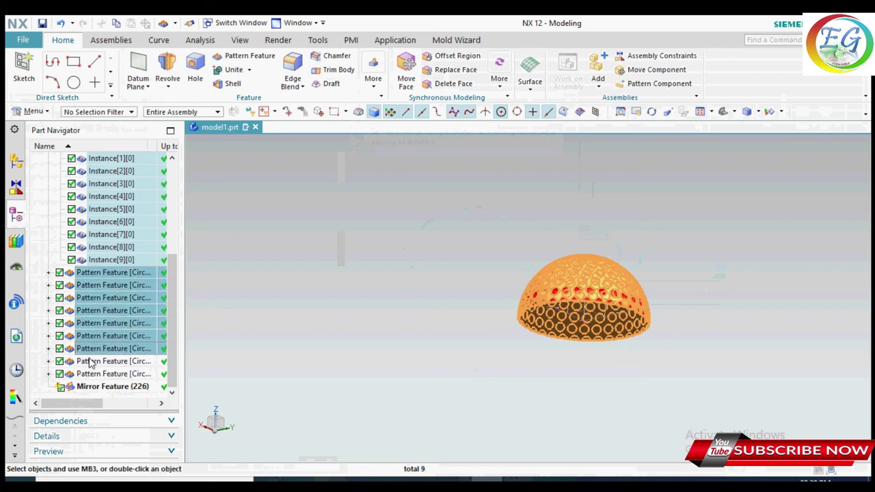
pyautogui.keyDown('ctrl'); pyautogui.click(91, 361); pyautogui.keyUp('ctrl')
pyautogui.keyDown('ctrl'); pyautogui.click(96, 374); pyautogui.keyUp('ctrl')
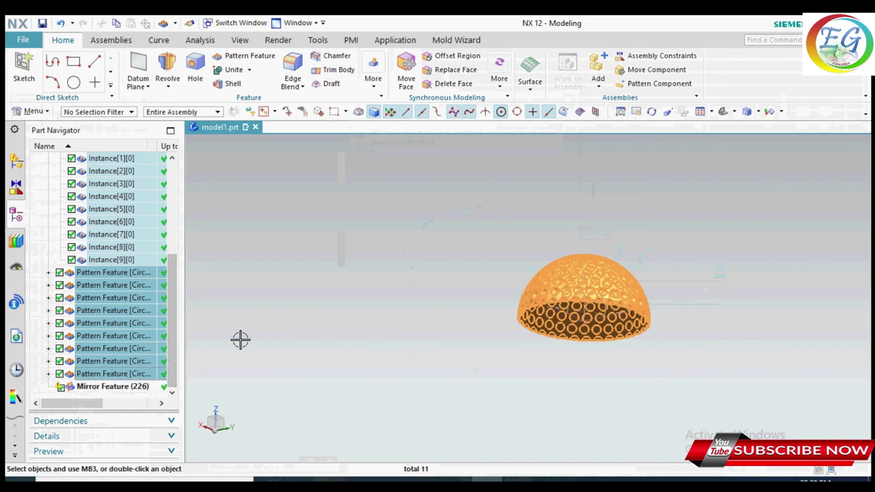
pyautogui.click(318, 273)
pyautogui.rightClick(324, 272)
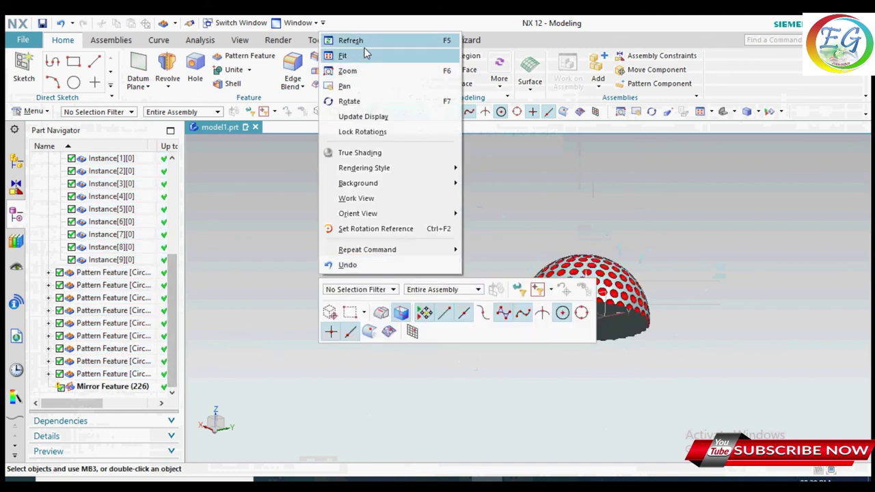
pyautogui.click(350, 41)
# Delete Mirror Feature (226) from the Part Navigator history
pyautogui.click(105, 389)
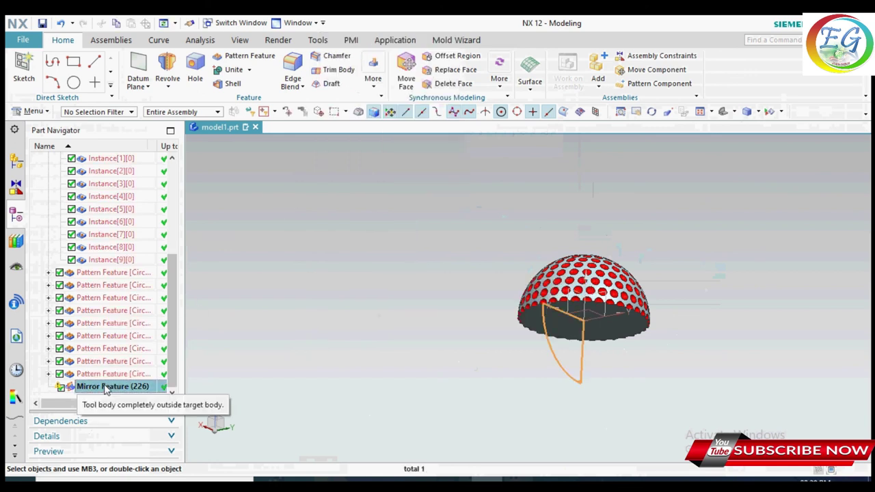
pyautogui.rightClick(106, 388)
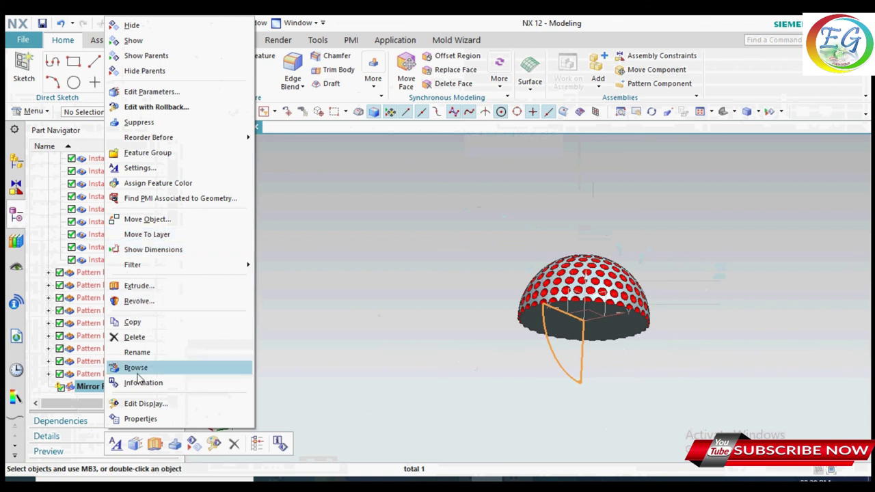
pyautogui.click(141, 336)
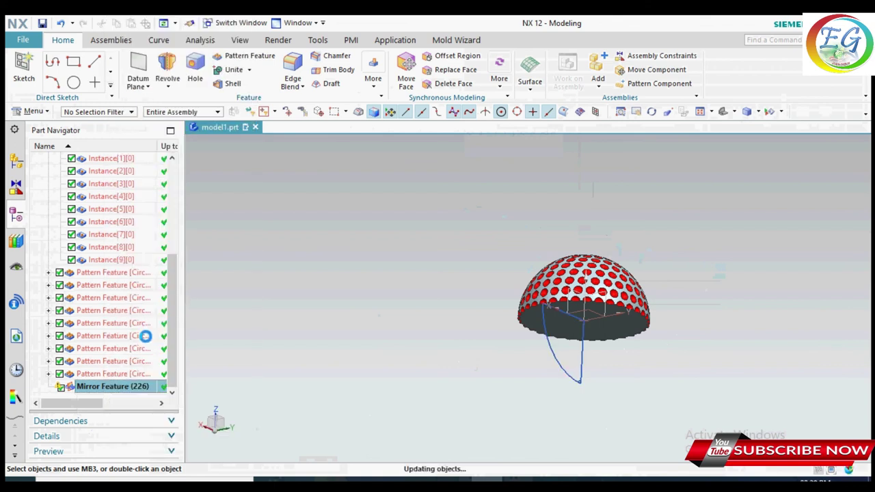
pyautogui.scroll(-2, 211, 308)
pyautogui.scroll(-1, 211, 308)
pyautogui.scroll(3, 211, 308)
pyautogui.rightClick(402, 216)
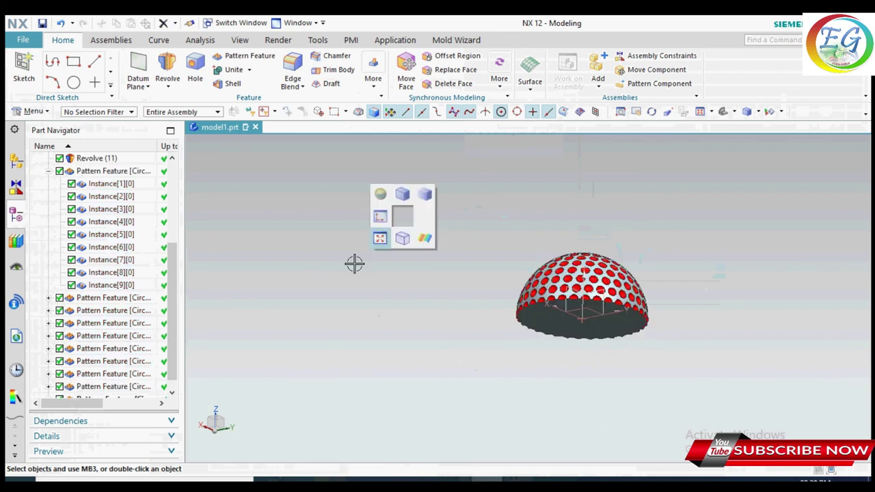
pyautogui.scroll(-1, 169, 313)
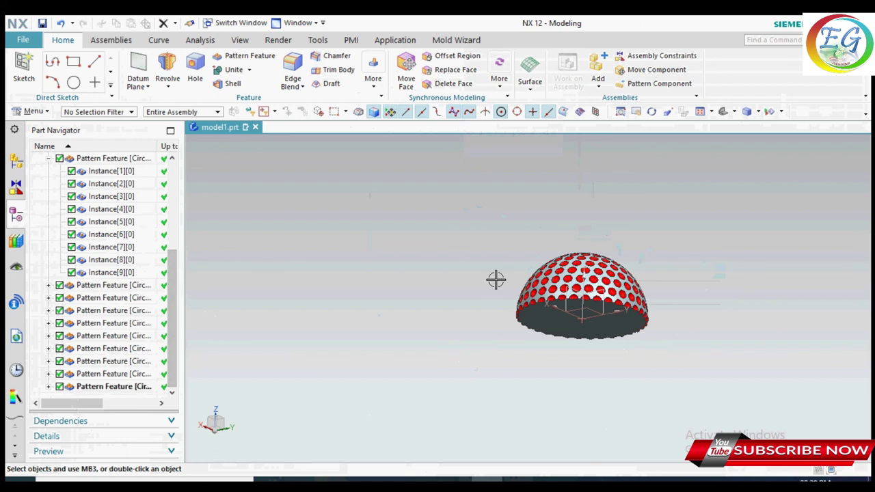
# Select the dome's revolve body and all circular Pattern Features, then open the More feature gallery
pyautogui.click(558, 287)
pyautogui.scroll(3, 531, 316)
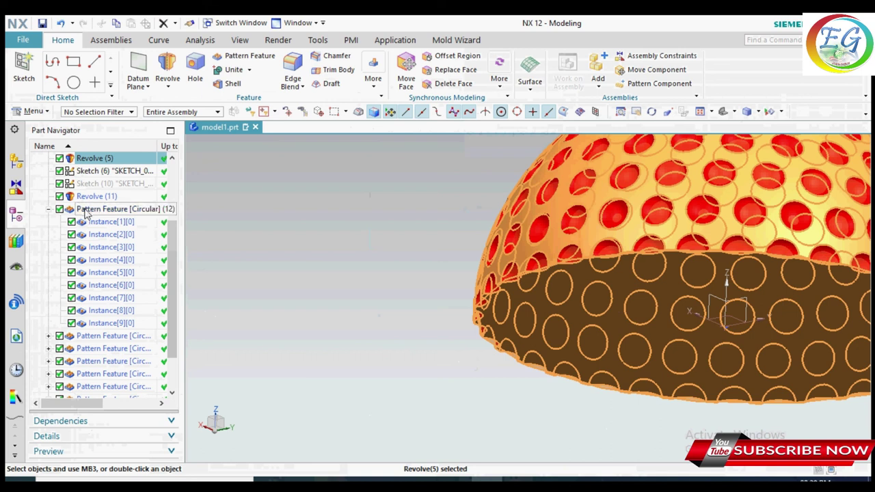
pyautogui.keyDown('ctrl'); pyautogui.click(86, 210); pyautogui.keyUp('ctrl')
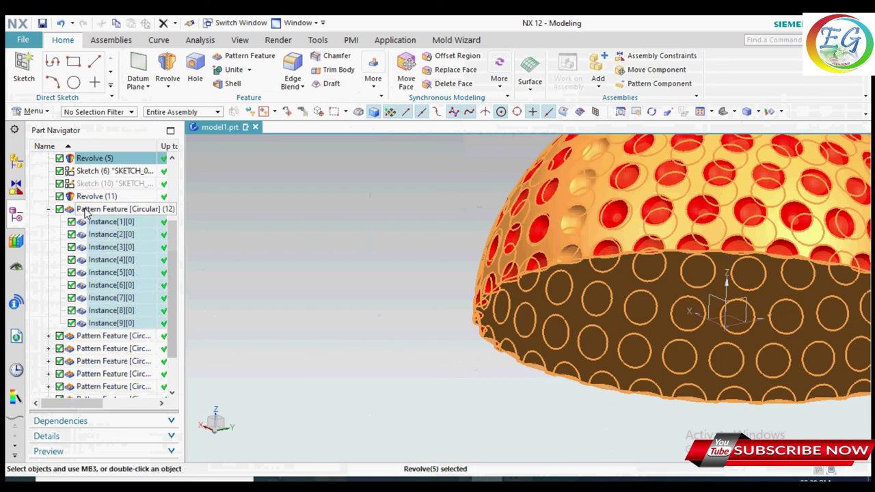
pyautogui.keyDown('ctrl'); pyautogui.click(82, 335); pyautogui.keyUp('ctrl')
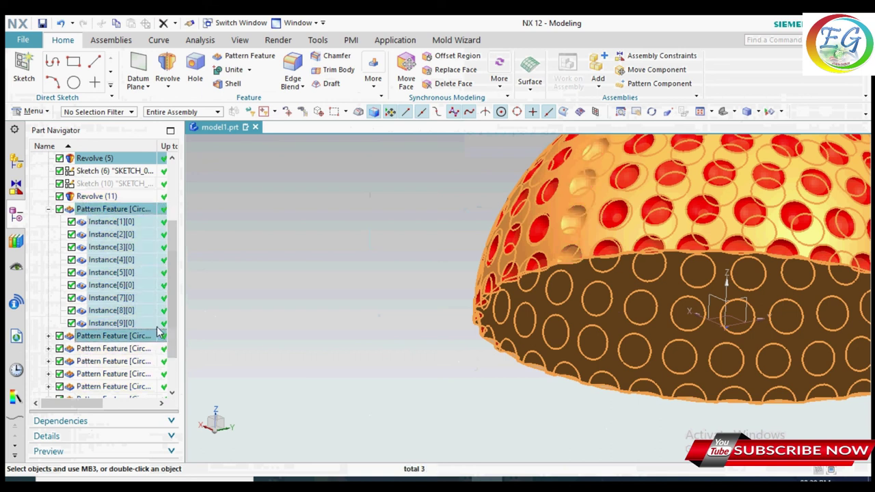
pyautogui.scroll(-2, 157, 332)
pyautogui.keyDown('ctrl'); pyautogui.click(125, 299); pyautogui.keyUp('ctrl')
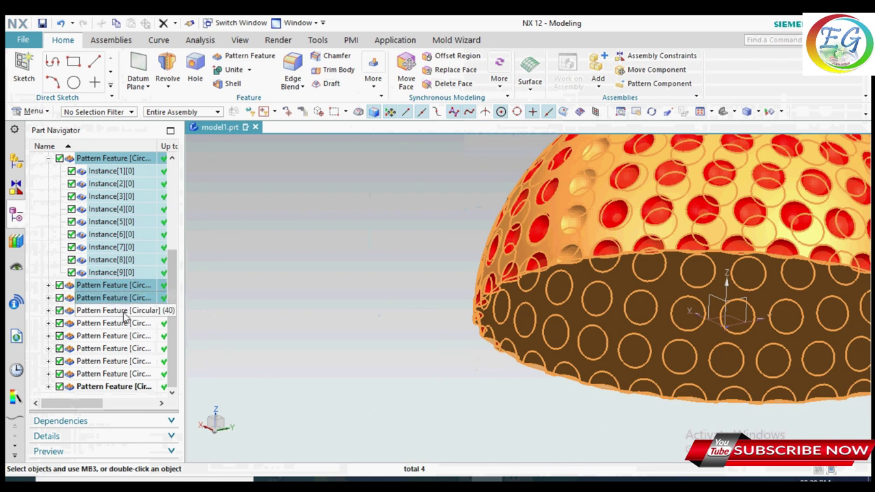
pyautogui.keyDown('ctrl'); pyautogui.click(123, 311); pyautogui.keyUp('ctrl')
pyautogui.keyDown('ctrl'); pyautogui.click(120, 323); pyautogui.keyUp('ctrl')
pyautogui.keyDown('ctrl'); pyautogui.click(114, 336); pyautogui.keyUp('ctrl')
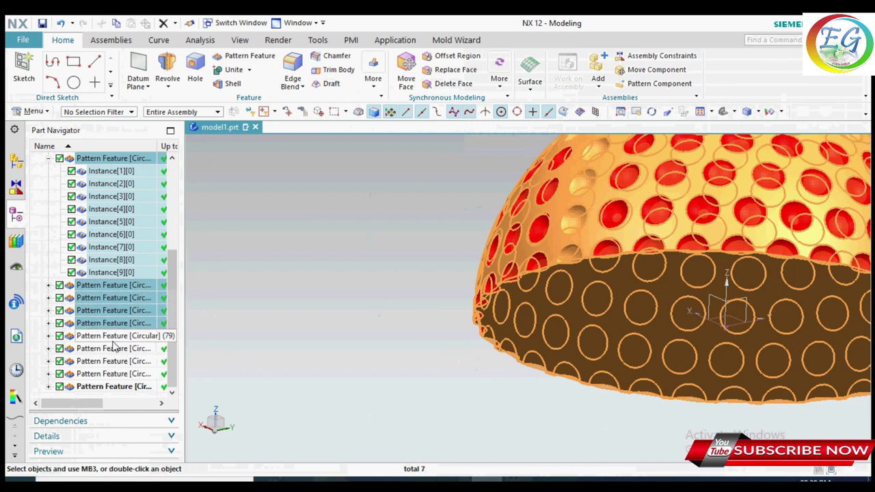
pyautogui.keyDown('shift'); pyautogui.click(102, 361); pyautogui.keyUp('shift')
pyautogui.keyDown('ctrl'); pyautogui.click(104, 373); pyautogui.keyUp('ctrl')
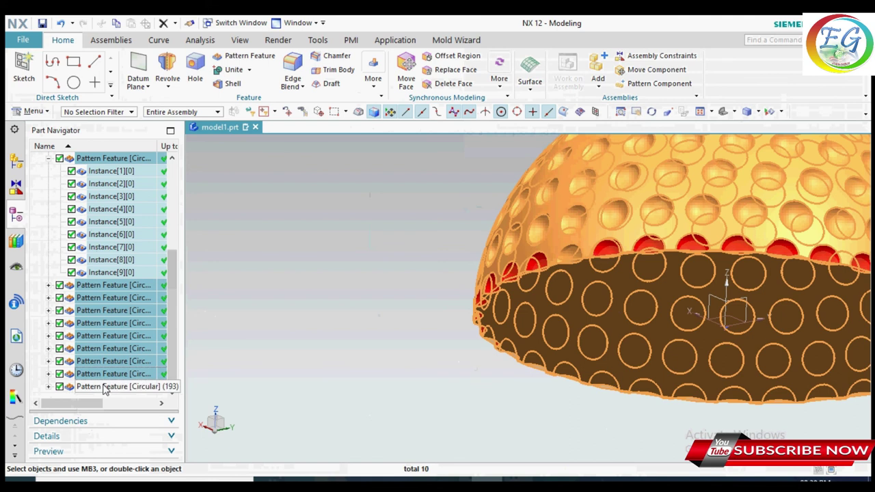
pyautogui.keyDown('ctrl'); pyautogui.click(104, 386); pyautogui.keyUp('ctrl')
pyautogui.scroll(-4, 304, 283)
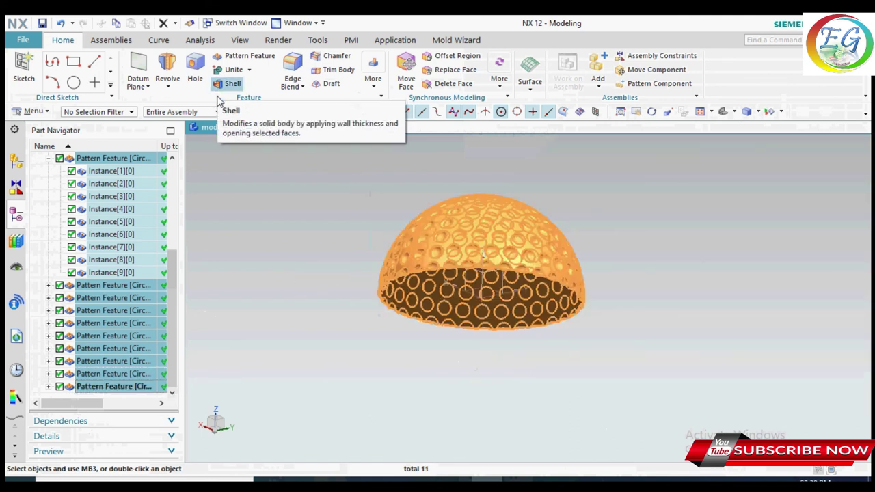
pyautogui.click(375, 82)
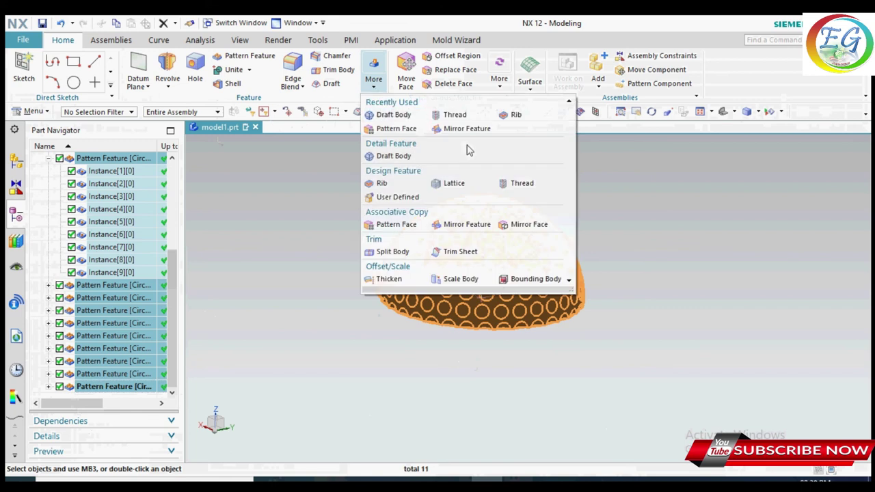
# Mirror the selected dome features about the XY datum plane, previewing the full sphere first
pyautogui.click(467, 129)
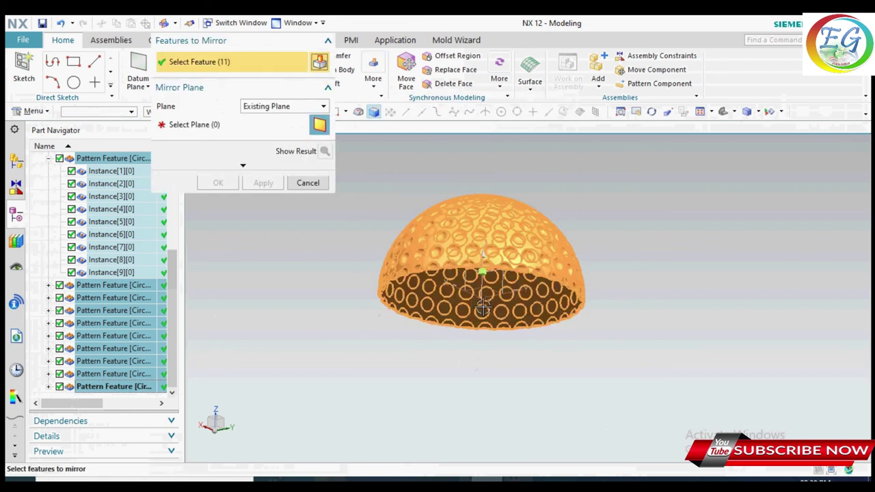
pyautogui.scroll(-5, 486, 294)
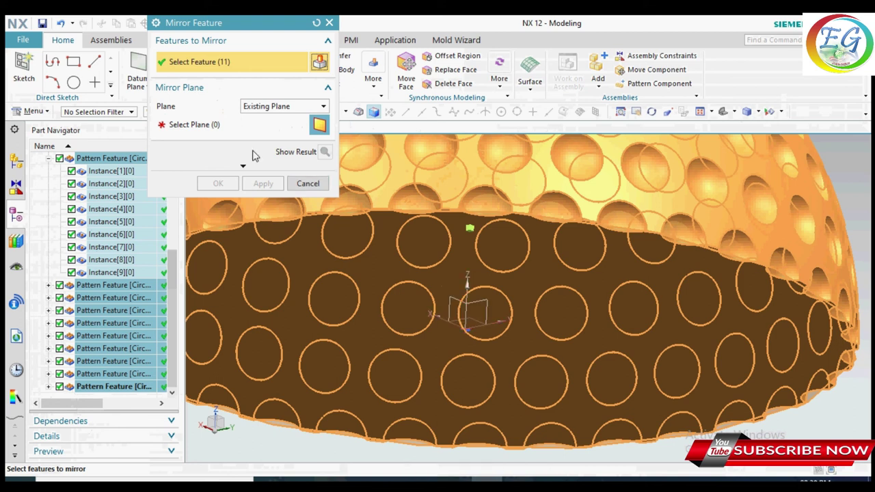
pyautogui.click(248, 128)
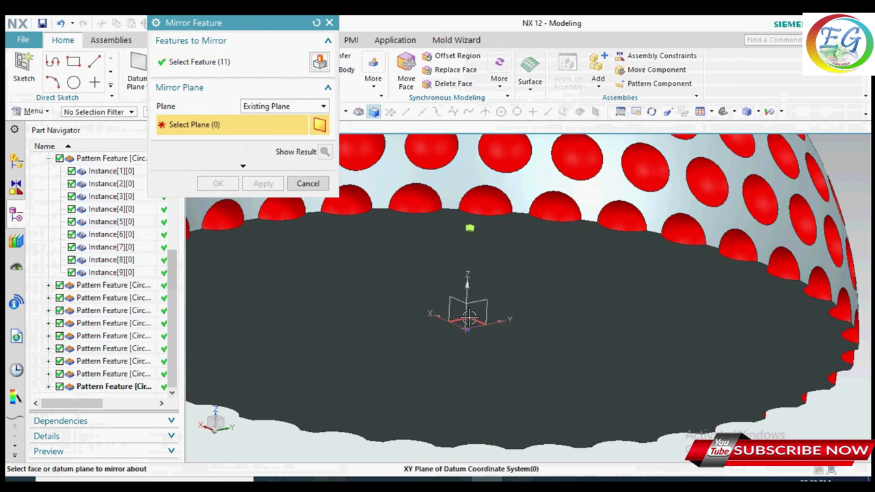
pyautogui.click(468, 322)
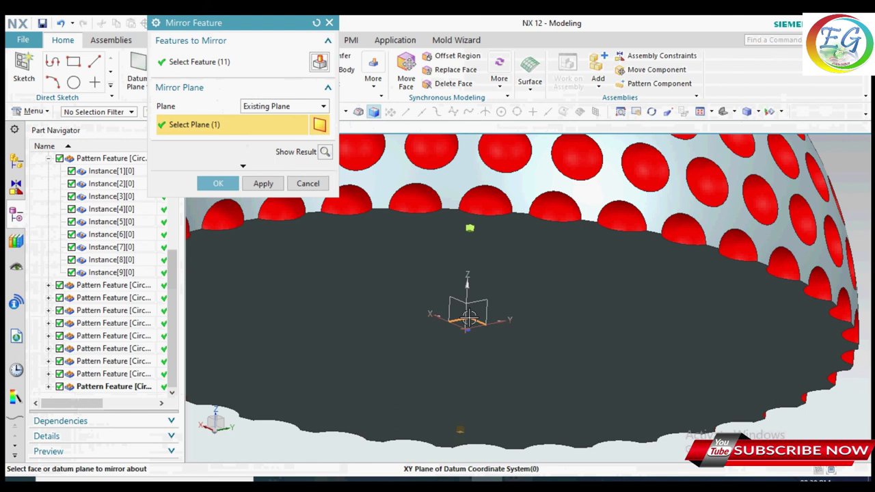
pyautogui.click(324, 152)
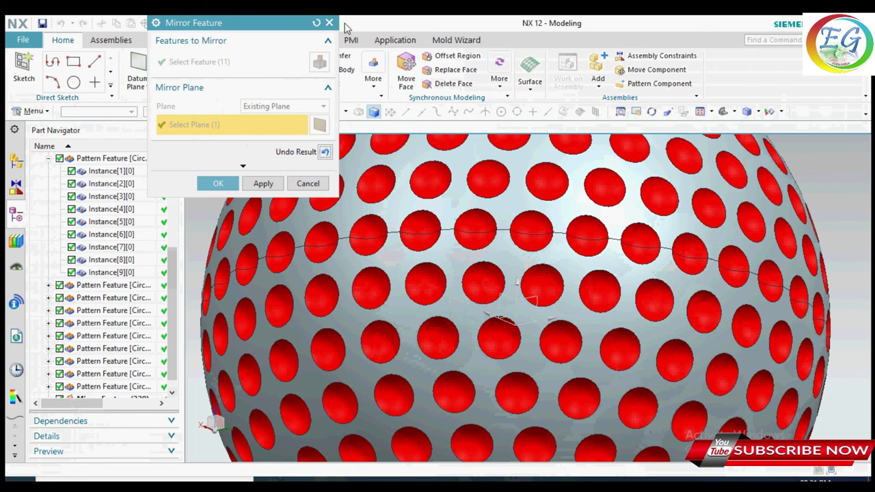
pyautogui.moveTo(270, 30); pyautogui.dragTo(151, 39)
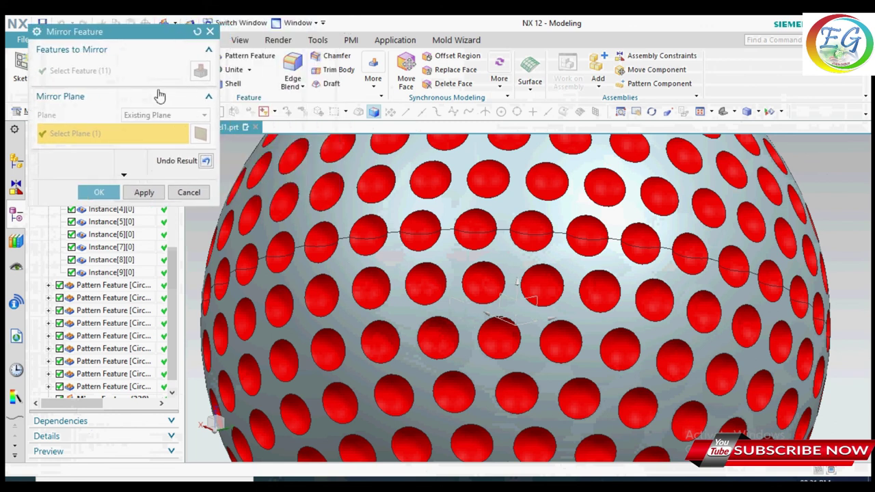
pyautogui.scroll(-3, 476, 194)
pyautogui.scroll(-1, 476, 194)
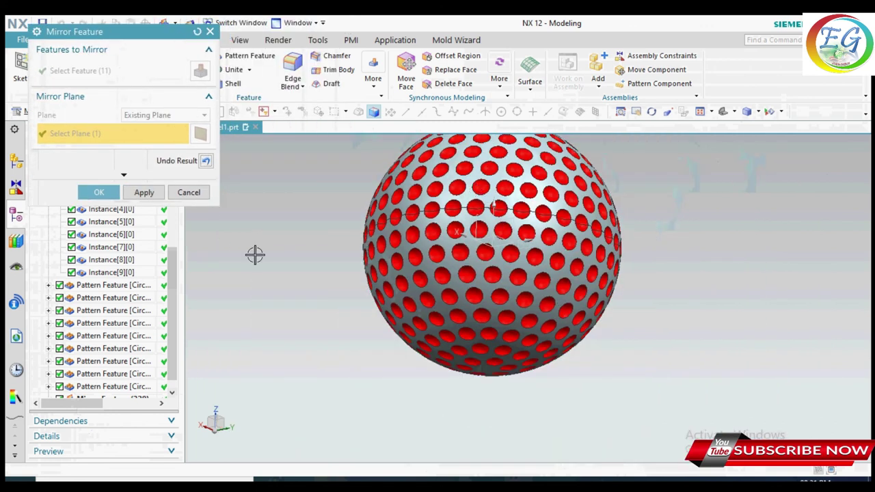
pyautogui.click(99, 194)
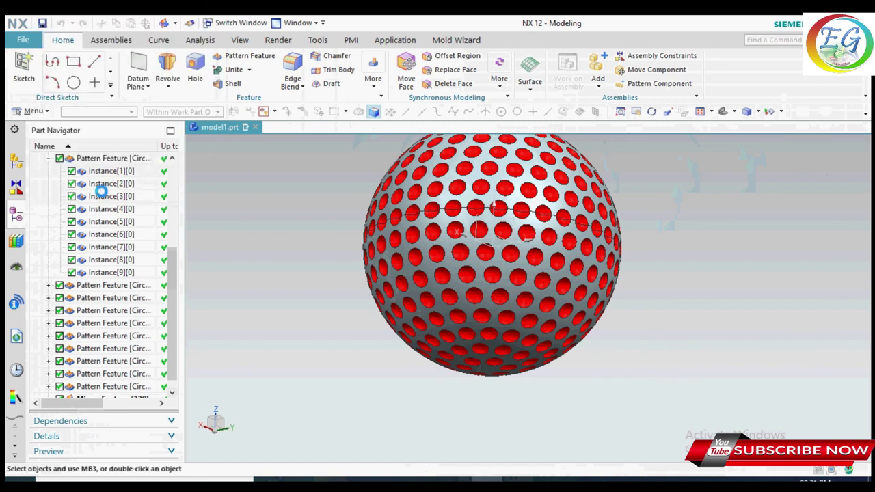
# Unite the upper half as target with the lower half as tool
pyautogui.scroll(-2, 319, 253)
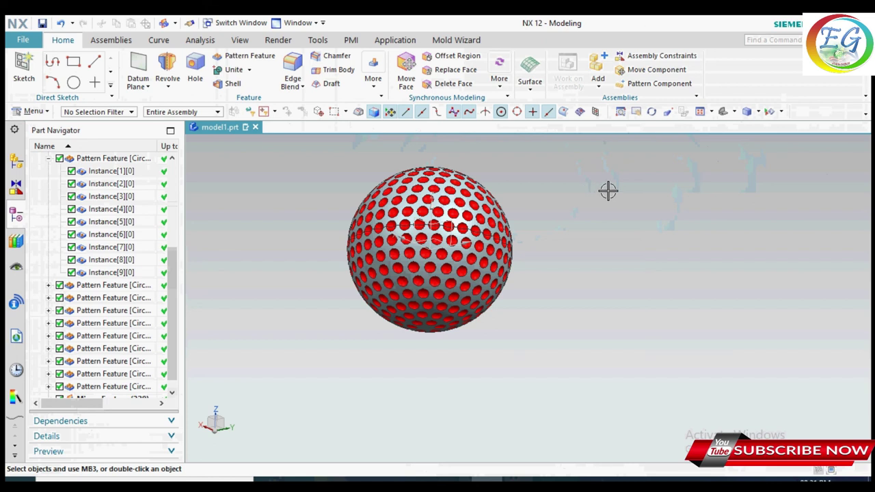
pyautogui.click(234, 70)
pyautogui.click(428, 200)
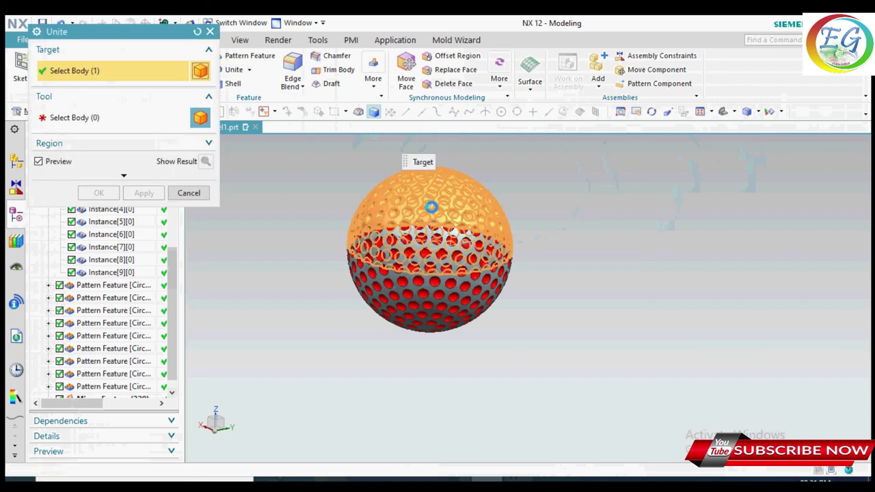
pyautogui.click(415, 281)
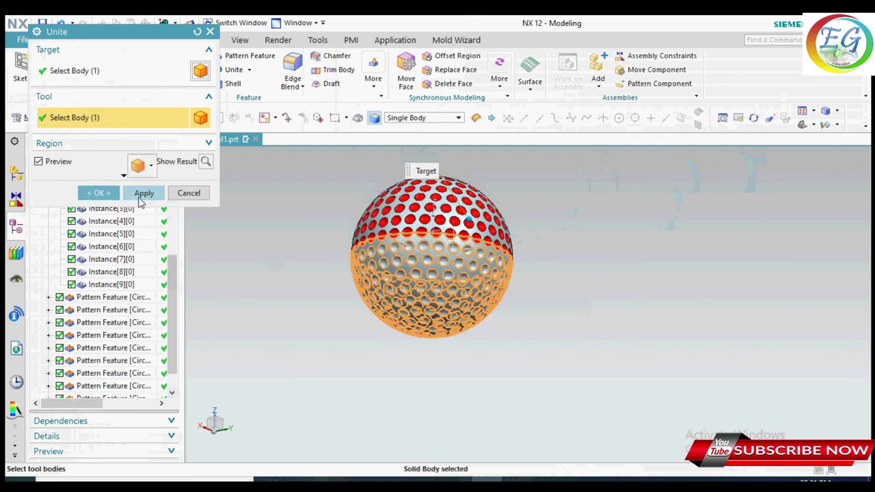
pyautogui.click(99, 193)
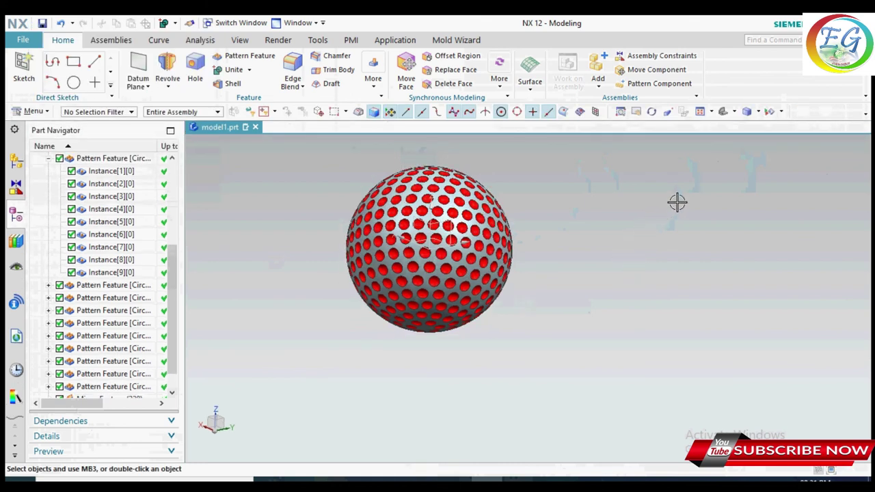
# Turn on True Shading and orbit to show the glossy dimpled sphere reflected on the floor grid
pyautogui.moveTo(686, 191); pyautogui.dragTo(643, 249, button='right')
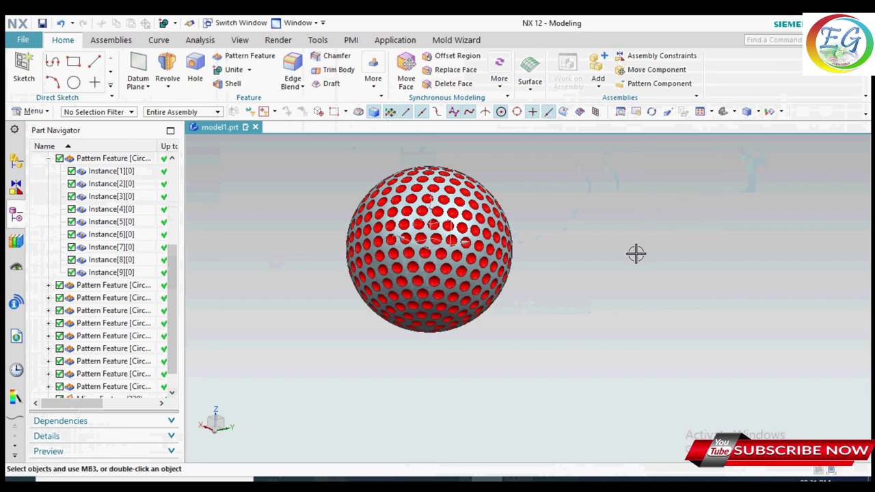
pyautogui.rightClick(763, 209)
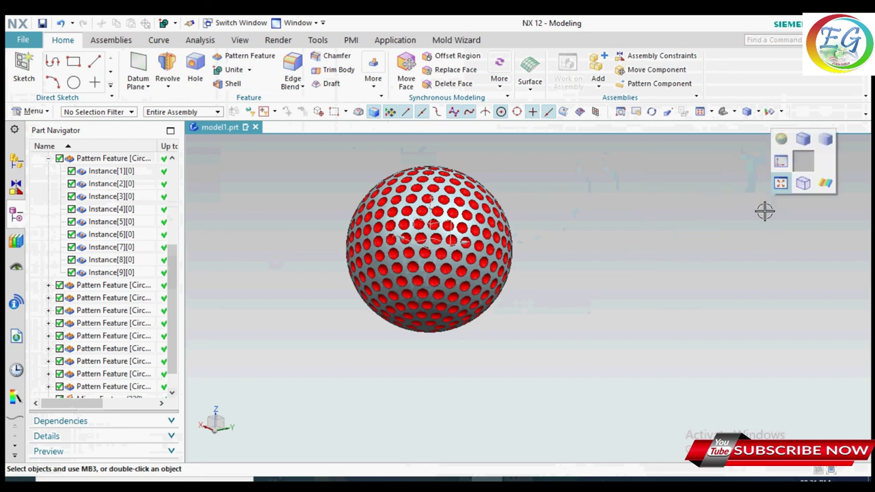
pyautogui.rightClick(710, 213)
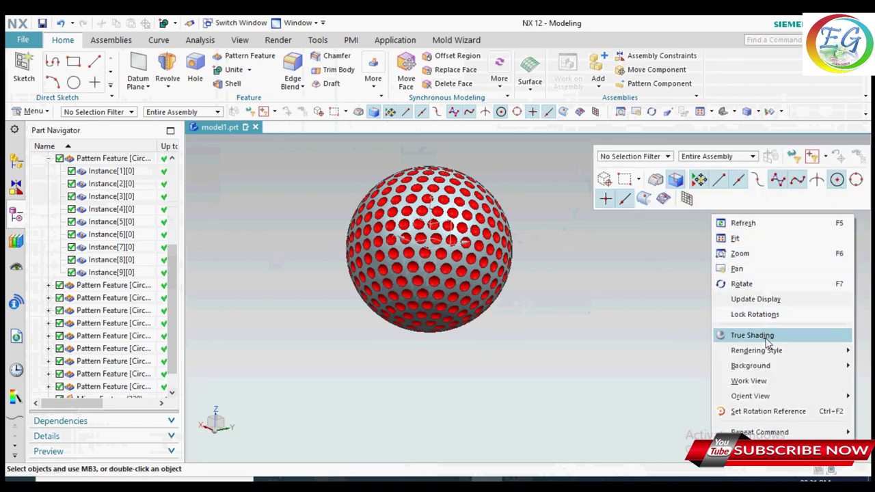
pyautogui.click(767, 335)
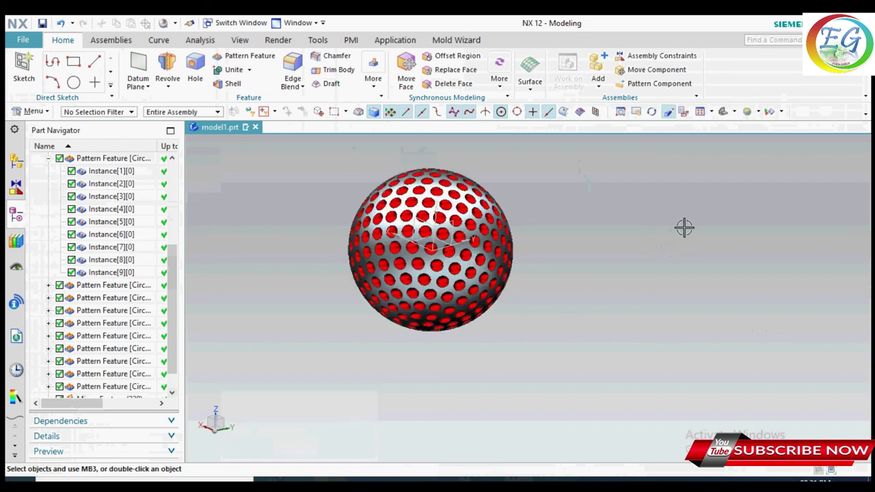
pyautogui.moveTo(610, 244)
pyautogui.mouseDown(button='middle')
pyautogui.moveTo(546, 303)
pyautogui.moveTo(613, 275)
pyautogui.mouseUp(button='middle')
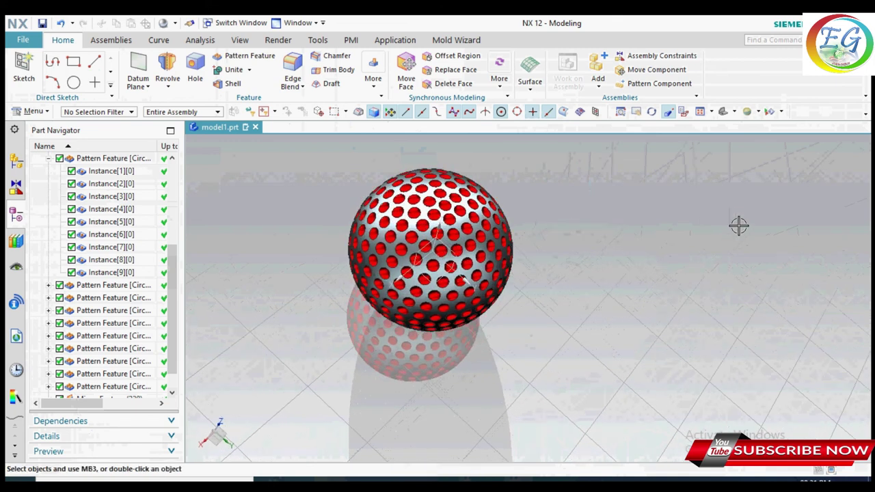